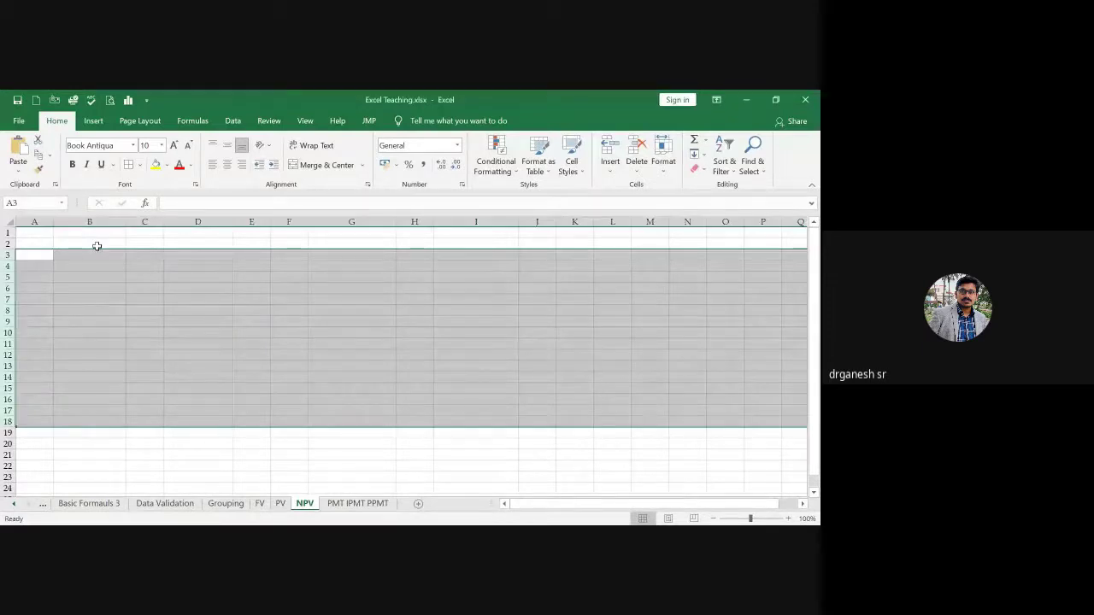
Step: Enter NPV in B2 and Net Present Value in C2, and fit columns B and C to their text
{"action": "type", "text": "NPV"}
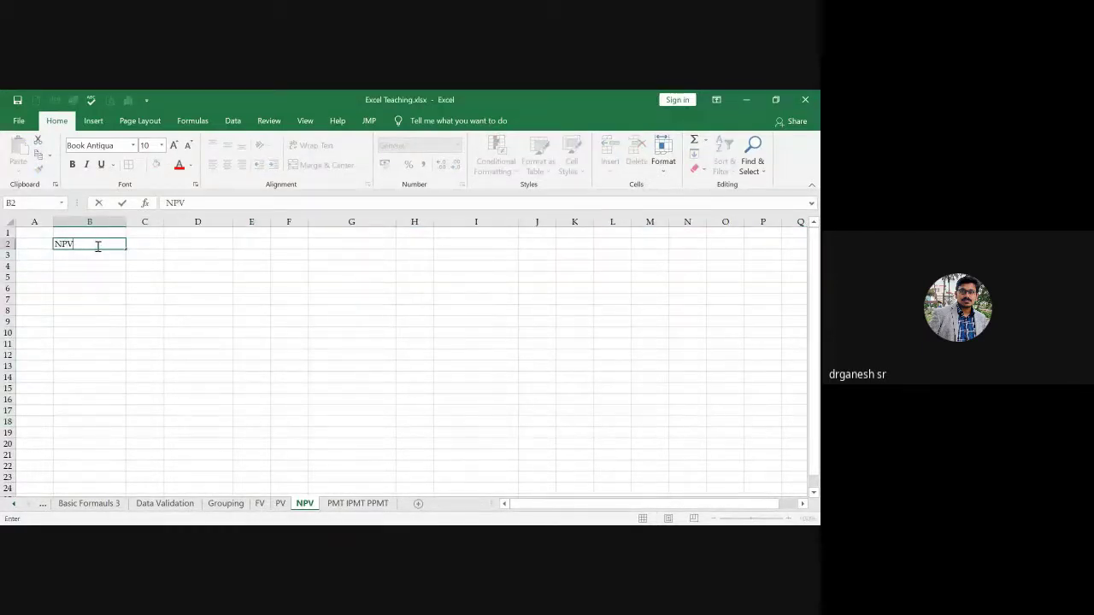
{"action": "key", "text": "Tab"}
{"action": "type", "text": "Net"}
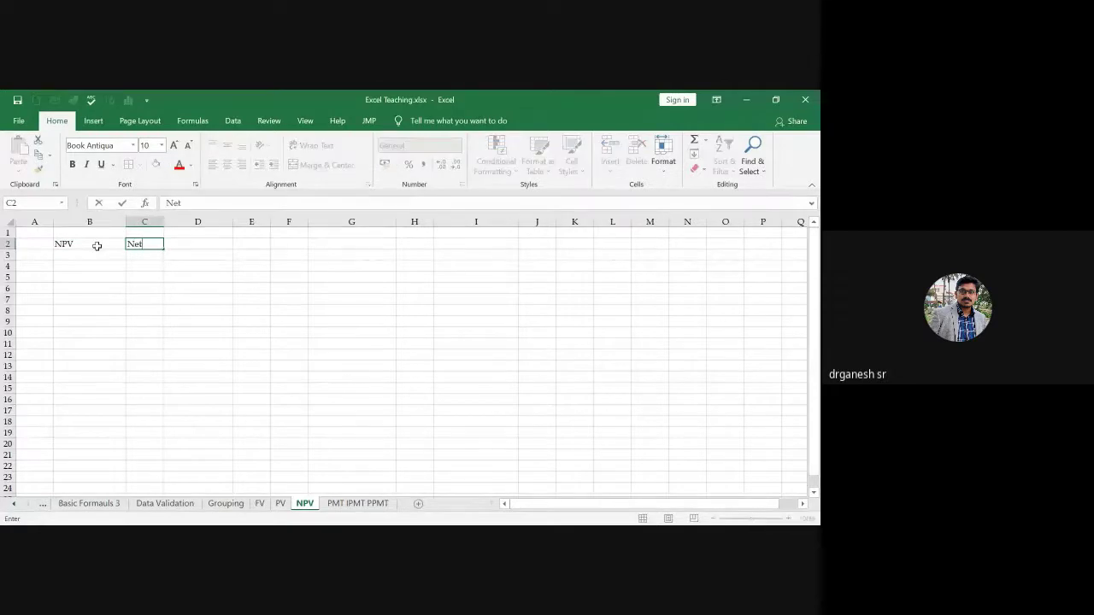
{"action": "type", "text": " Present Value"}
{"action": "key", "text": "Return"}
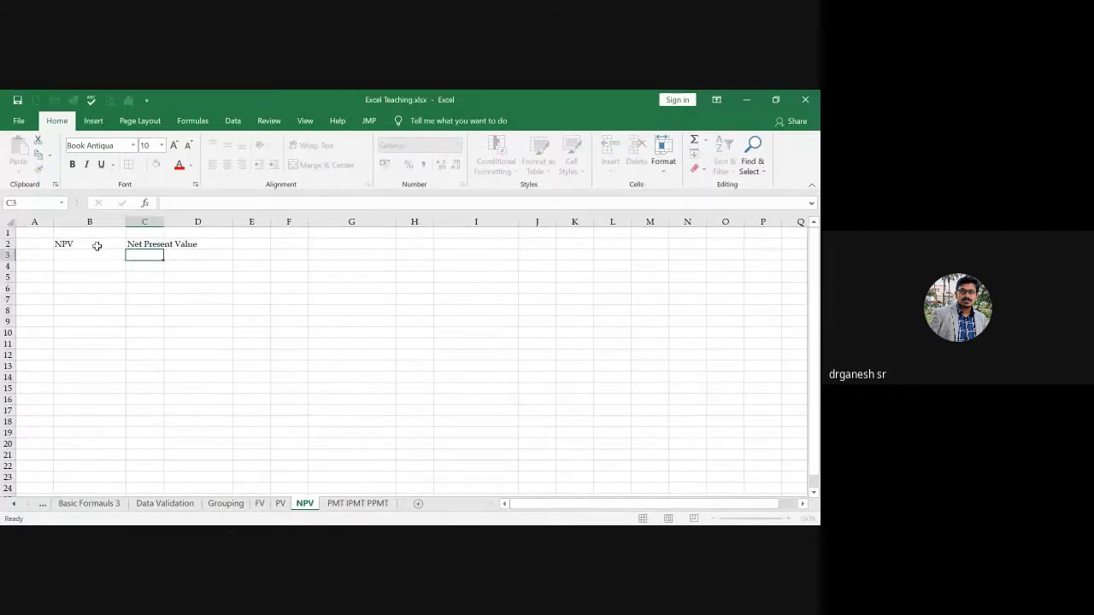
{"action": "double_click", "coordinate": [164, 221]}
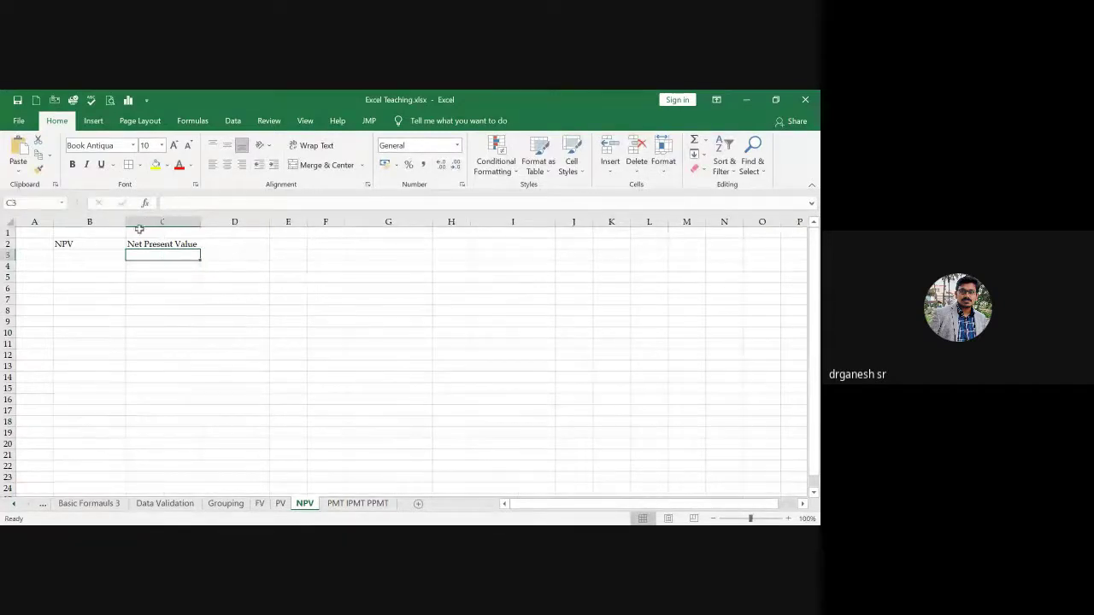
{"action": "double_click", "coordinate": [126, 221]}
Step: Give the heading cells B2:C2 a yellow fill and cell borders
{"action": "left_click_drag", "start_coordinate": [72, 244], "coordinate": [116, 247]}
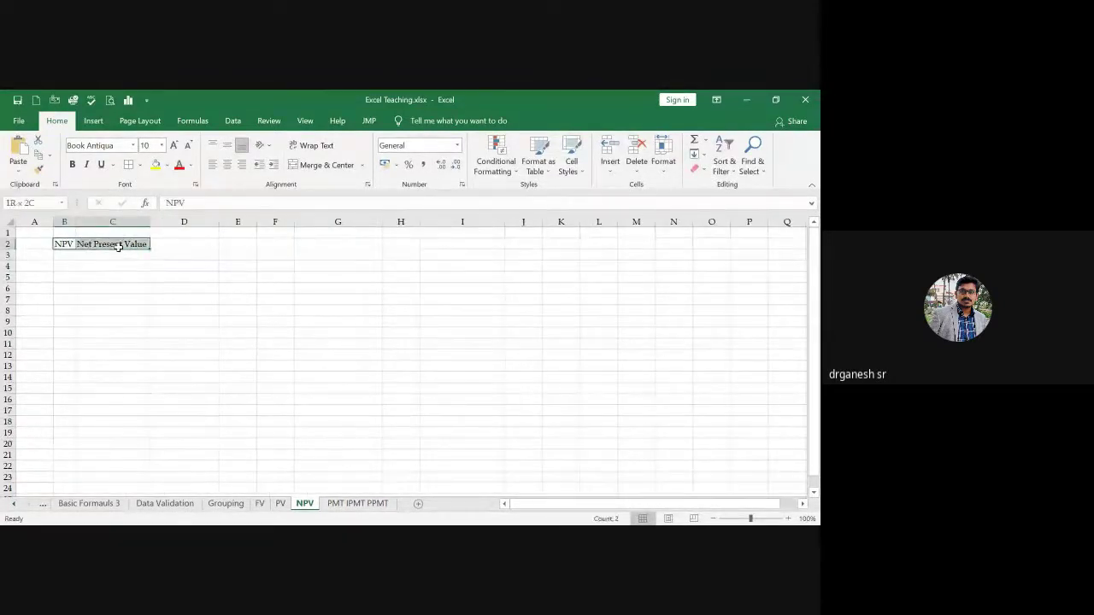
{"action": "left_click", "coordinate": [154, 162]}
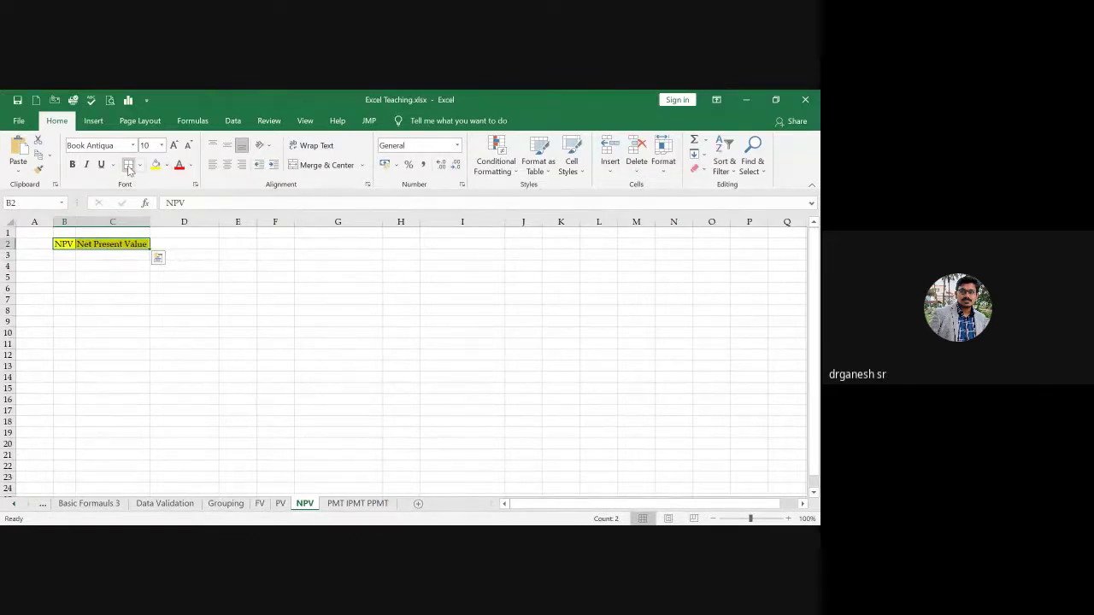
{"action": "left_click", "coordinate": [213, 253]}
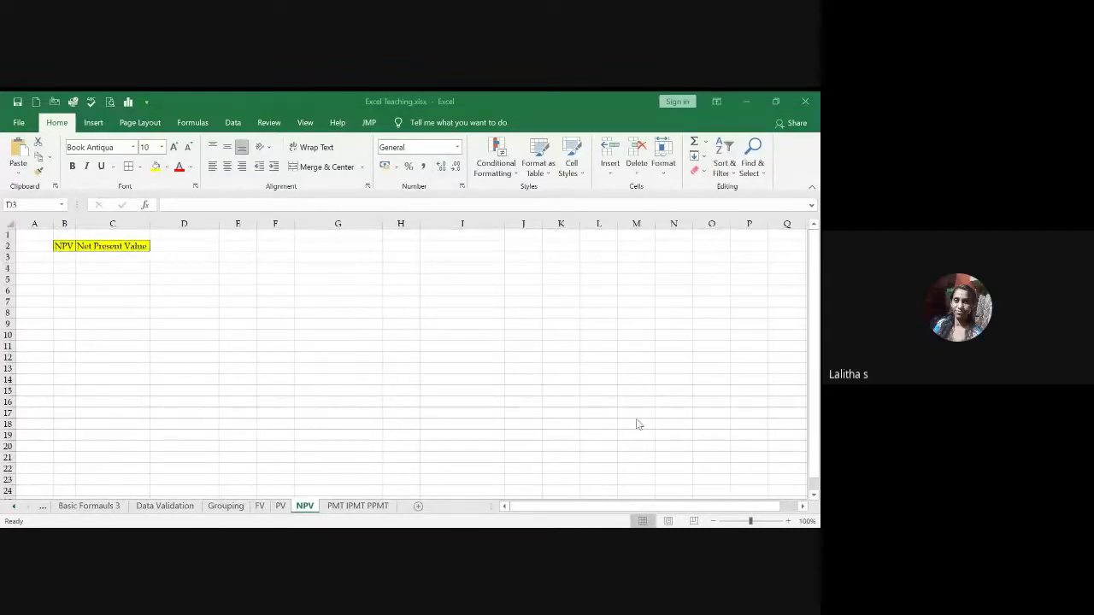
Step: Zoom the NPV worksheet to 140% with its first row in view
{"action": "left_click", "coordinate": [786, 521]}
{"action": "left_click", "coordinate": [787, 522]}
{"action": "left_click", "coordinate": [787, 521]}
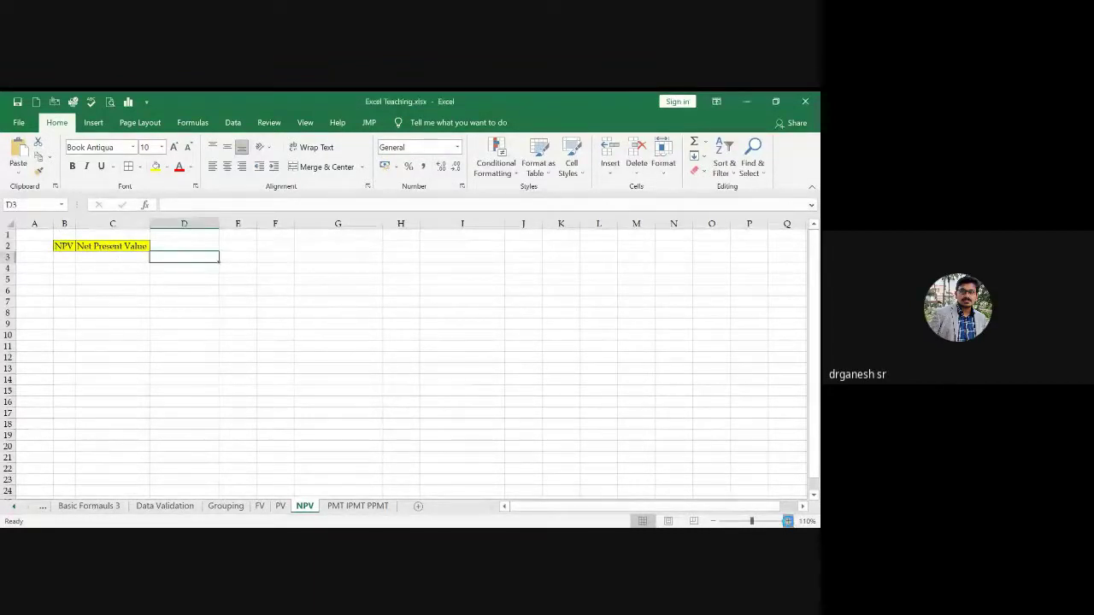
{"action": "left_click", "coordinate": [788, 521]}
{"action": "left_click", "coordinate": [788, 522]}
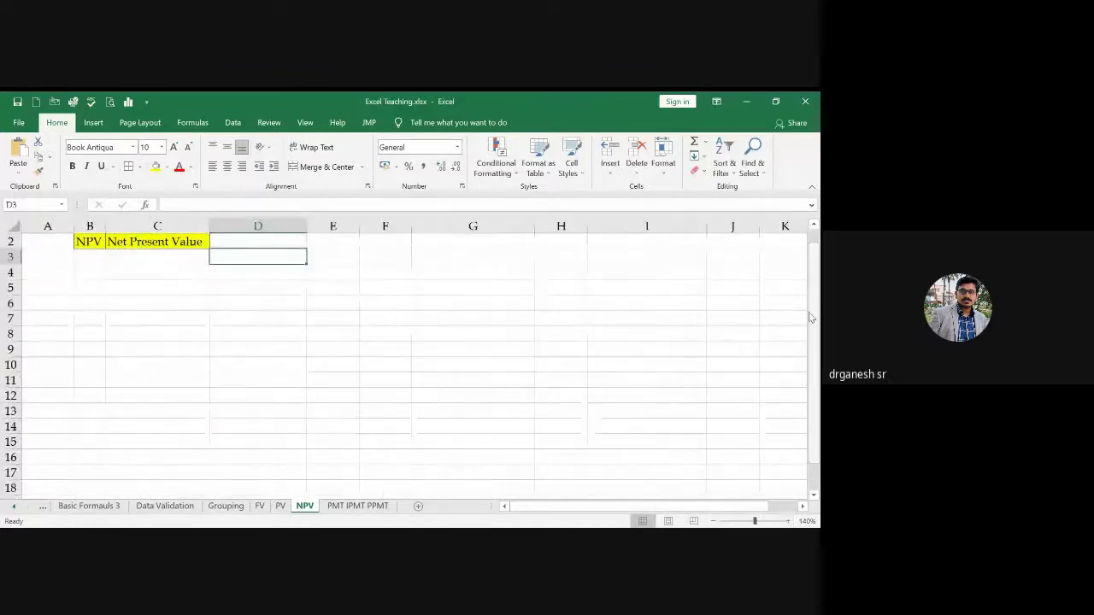
{"action": "scroll", "coordinate": [817, 250], "scroll_direction": "up", "scroll_amount": 1}
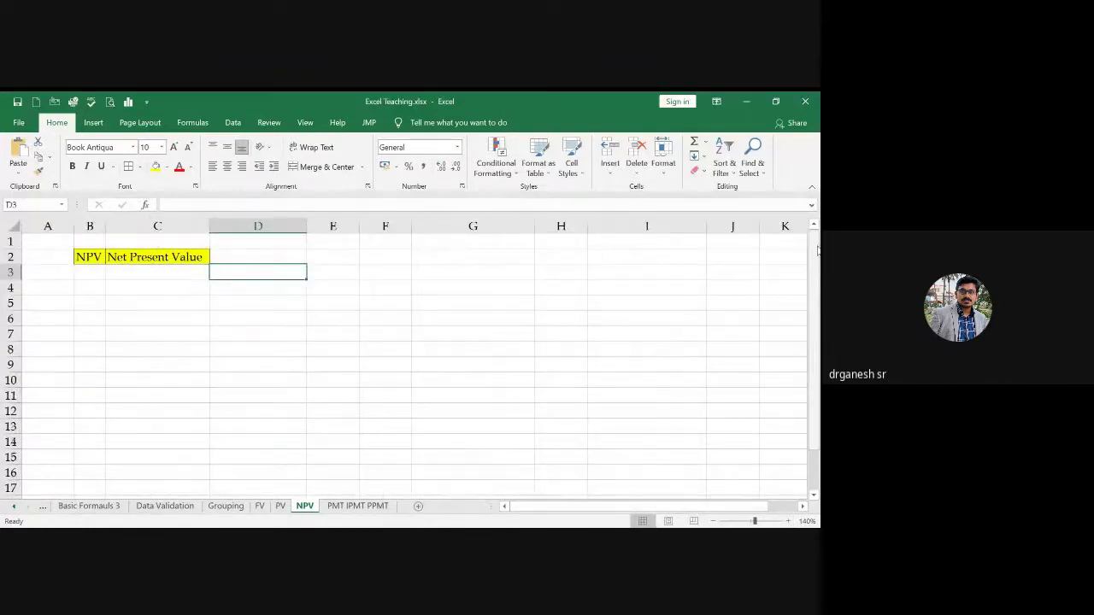
Step: Enter Time Value of Money in D2 and fit column D to the text
{"action": "left_click", "coordinate": [123, 303]}
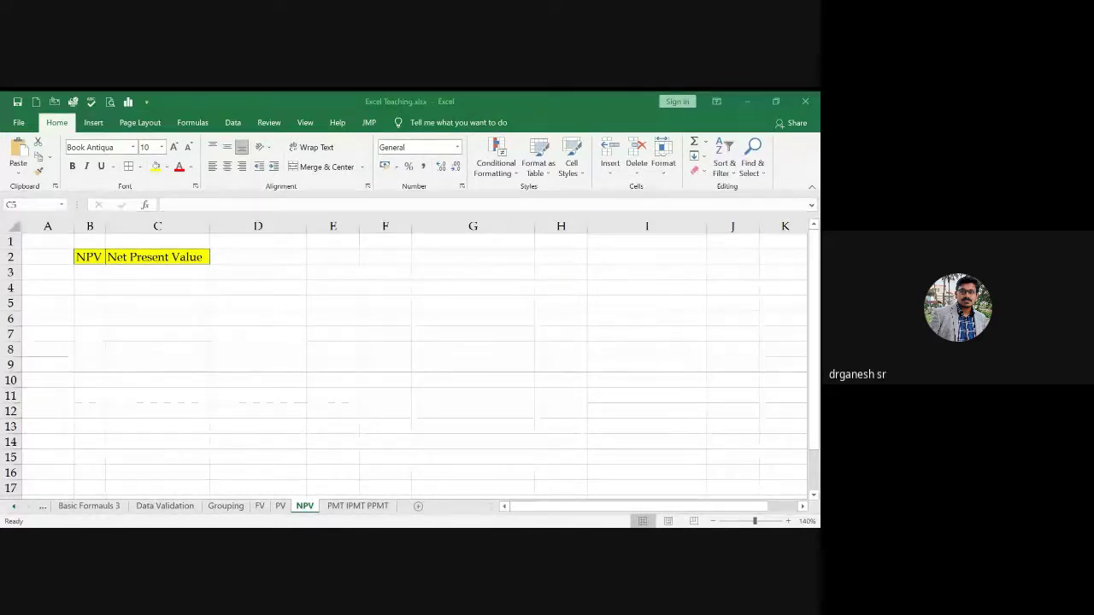
{"action": "left_click", "coordinate": [157, 303]}
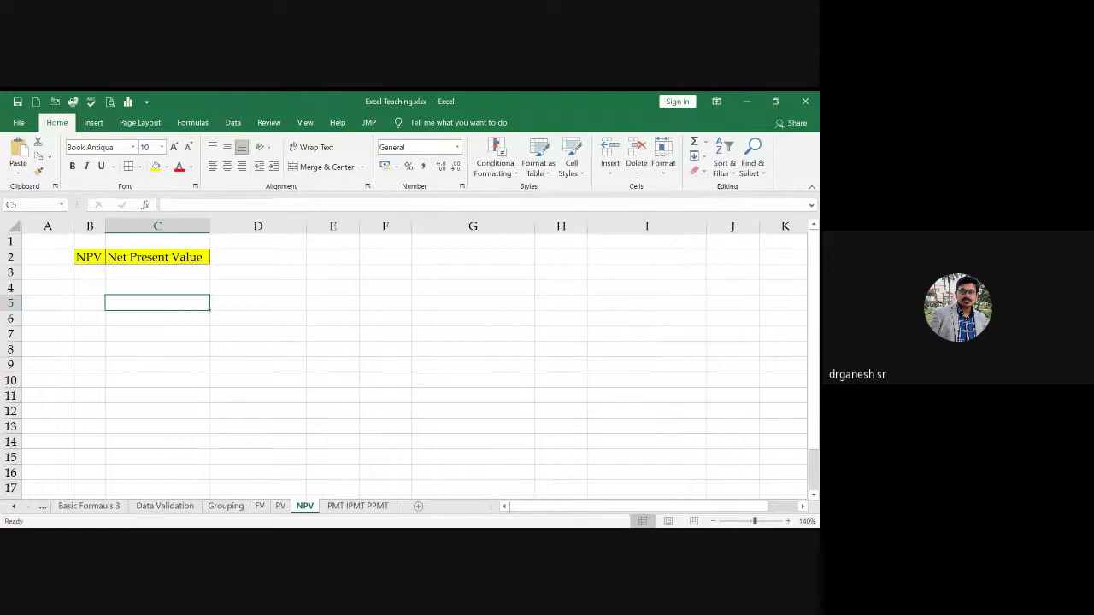
{"action": "key", "text": "Up"}
{"action": "key", "text": "Up"}
{"action": "key", "text": "Up"}
{"action": "key", "text": "Right"}
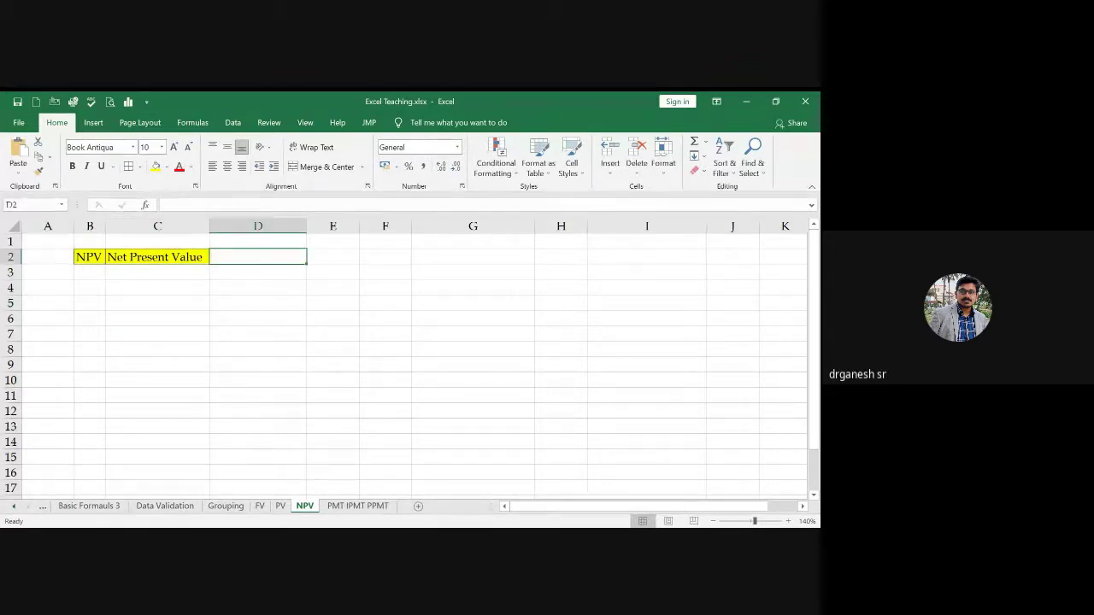
{"action": "type", "text": "Tim"}
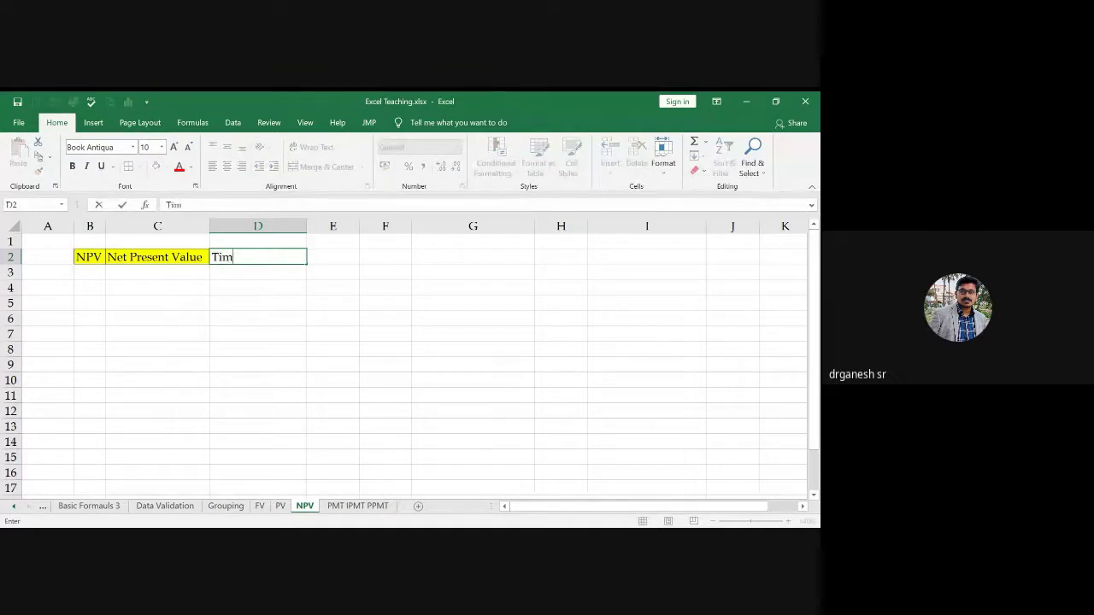
{"action": "type", "text": "e Value "}
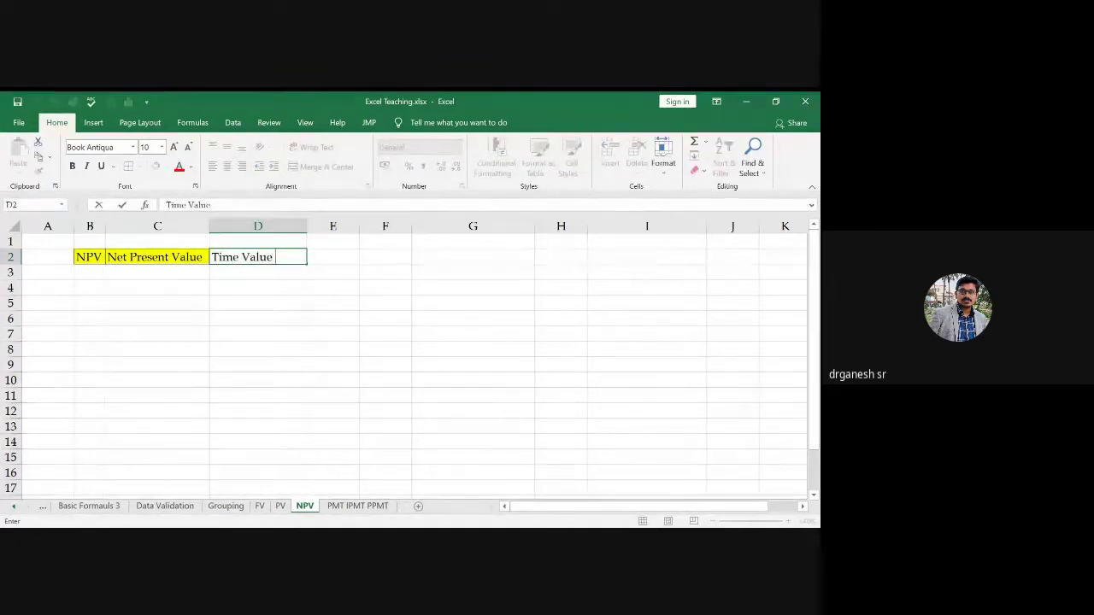
{"action": "type", "text": "of Money"}
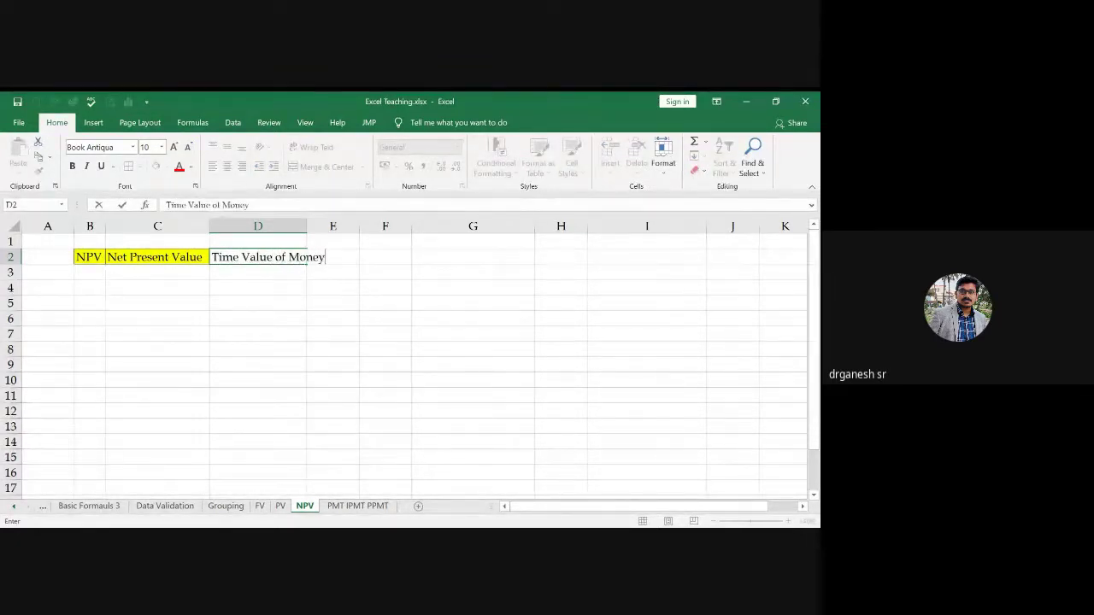
{"action": "key", "text": "Return"}
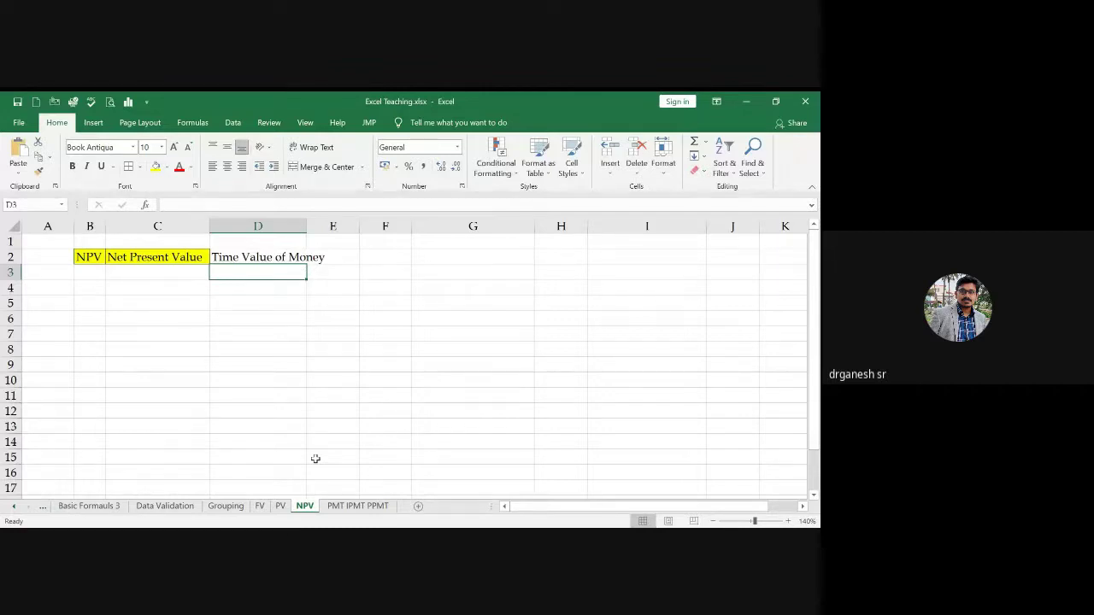
{"action": "double_click", "coordinate": [306, 226]}
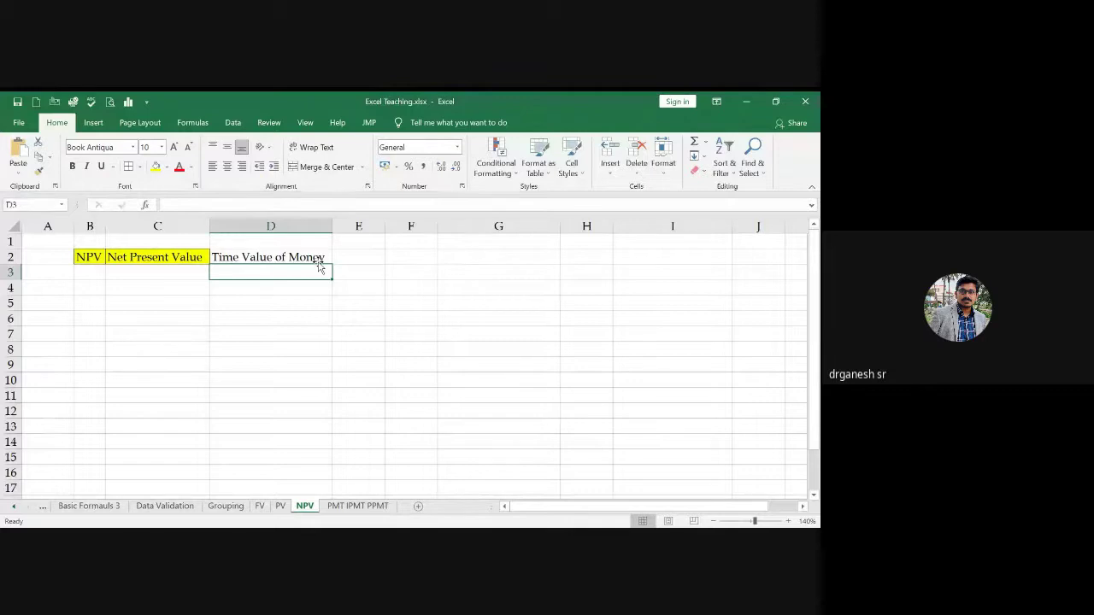
Step: Enter Inflow in E2 and outflow in F2, beside the Time Value of Money label
{"action": "key", "text": "Up"}
{"action": "key", "text": "Right"}
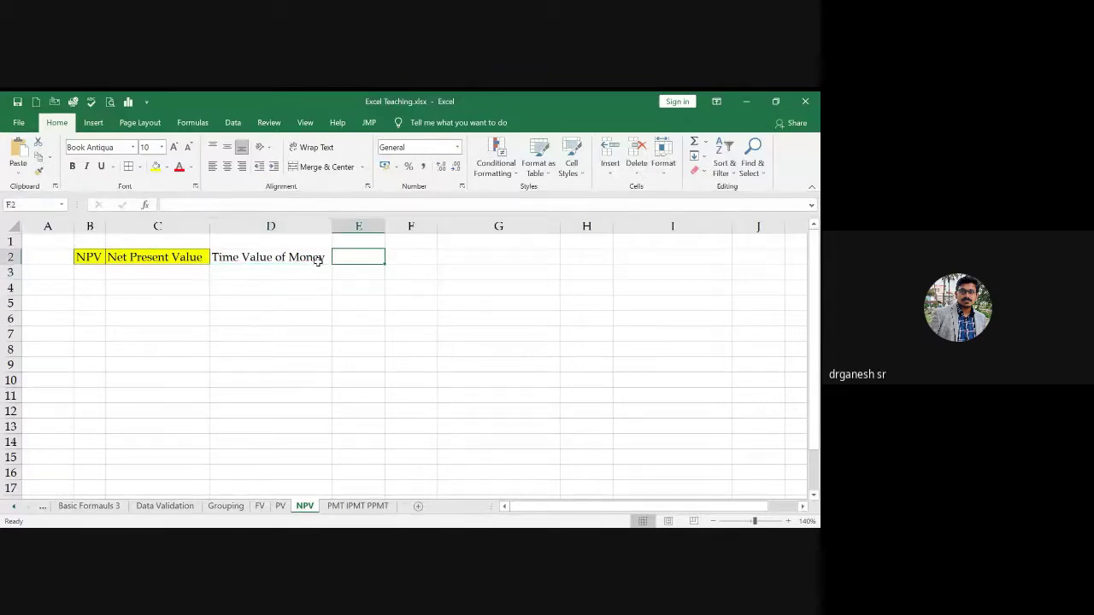
{"action": "type", "text": "Infl"}
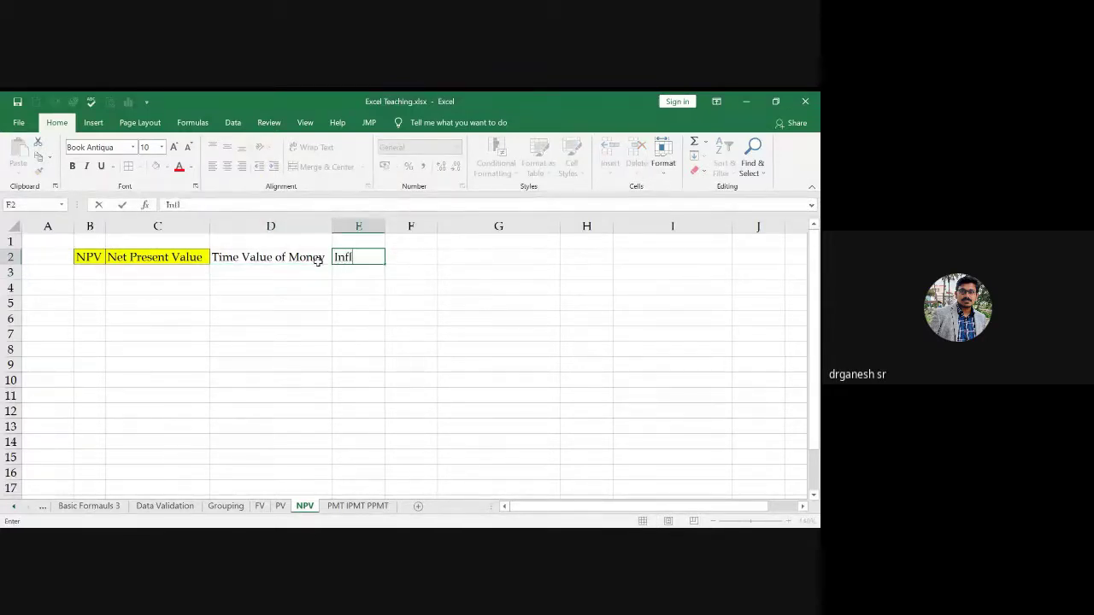
{"action": "type", "text": "ow"}
{"action": "key", "text": "Tab"}
{"action": "type", "text": "outflow"}
{"action": "key", "text": "Return"}
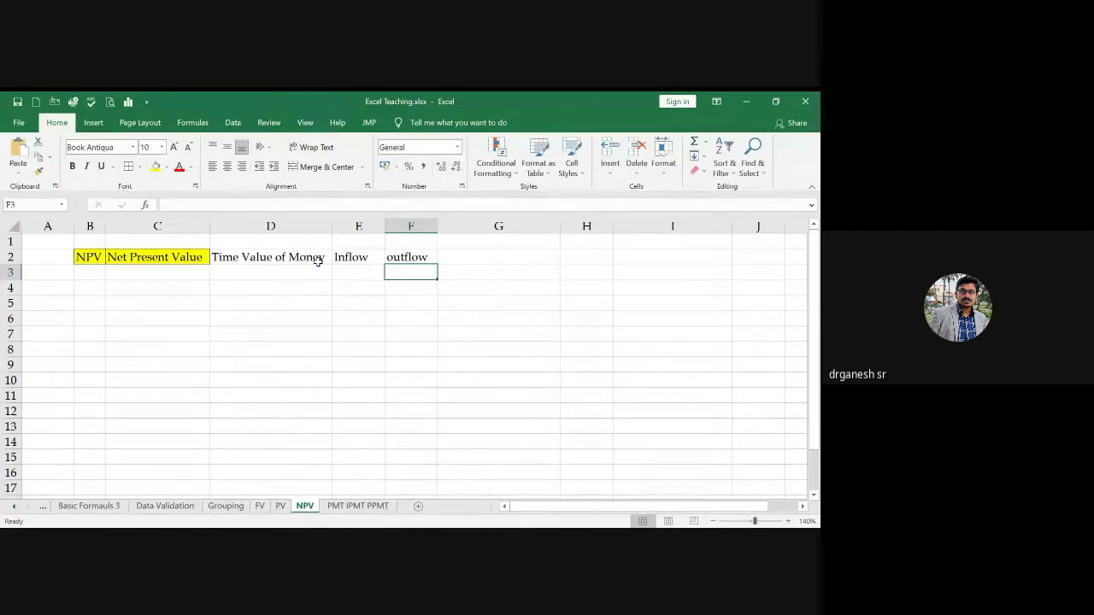
Step: Enter the rates 7% in G2 and 10% in H2, and narrow column G
{"action": "key", "text": "Right"}
{"action": "key", "text": "Up"}
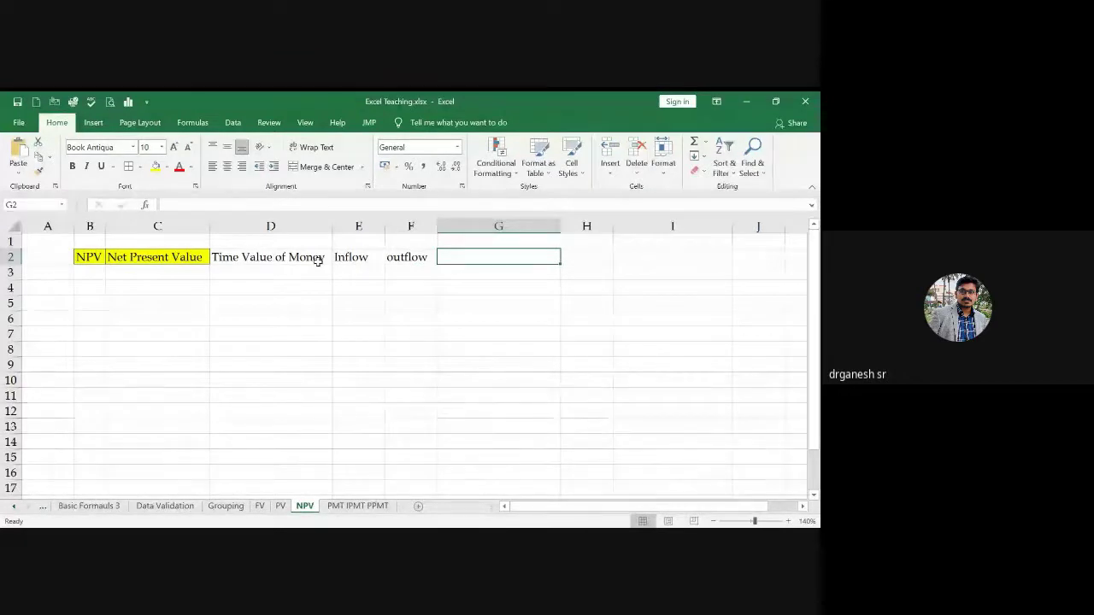
{"action": "type", "text": "7%"}
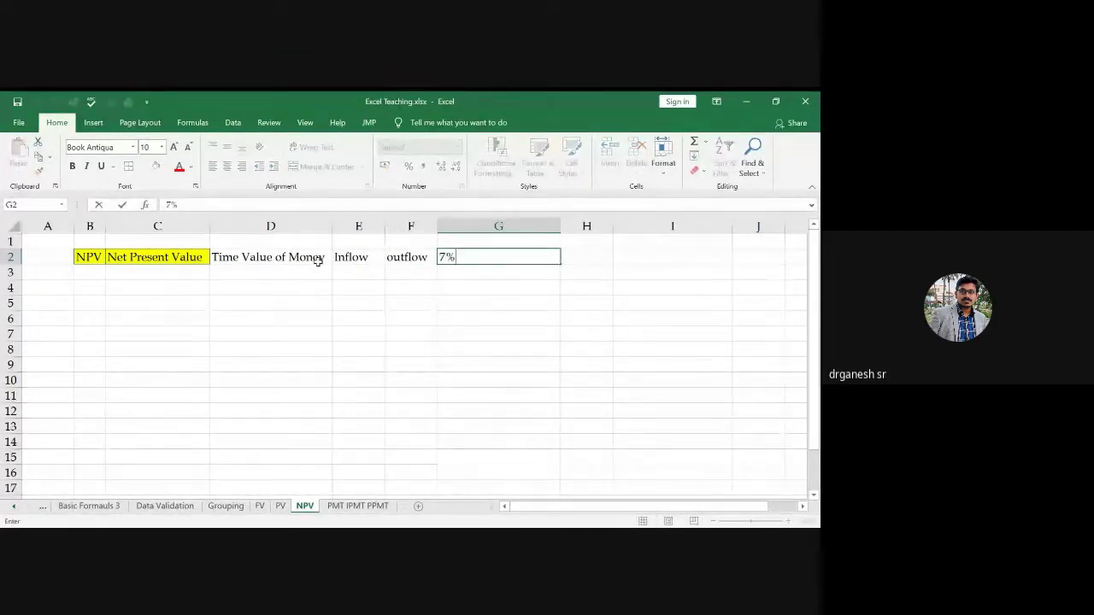
{"action": "key", "text": "Right"}
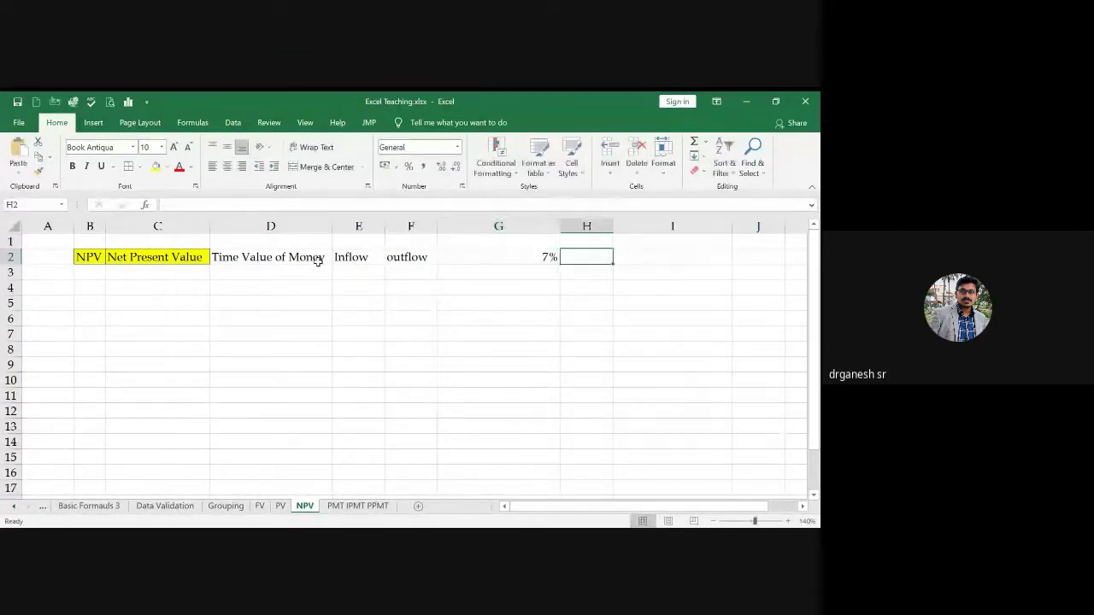
{"action": "type", "text": "10%"}
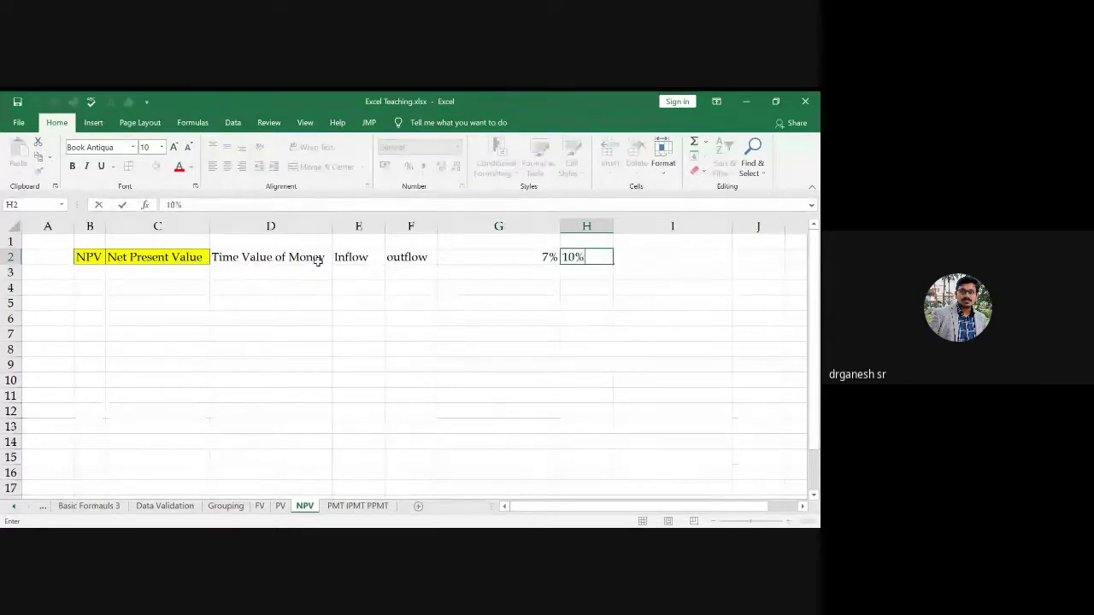
{"action": "key", "text": "Return"}
{"action": "key", "text": "Up"}
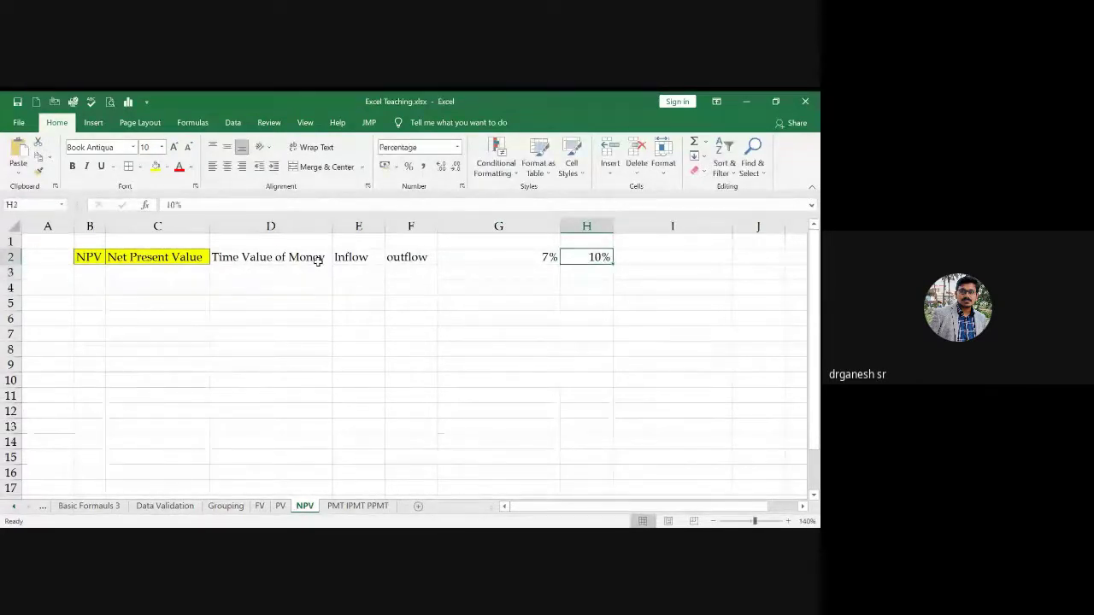
{"action": "left_click_drag", "start_coordinate": [559, 225], "coordinate": [486, 229]}
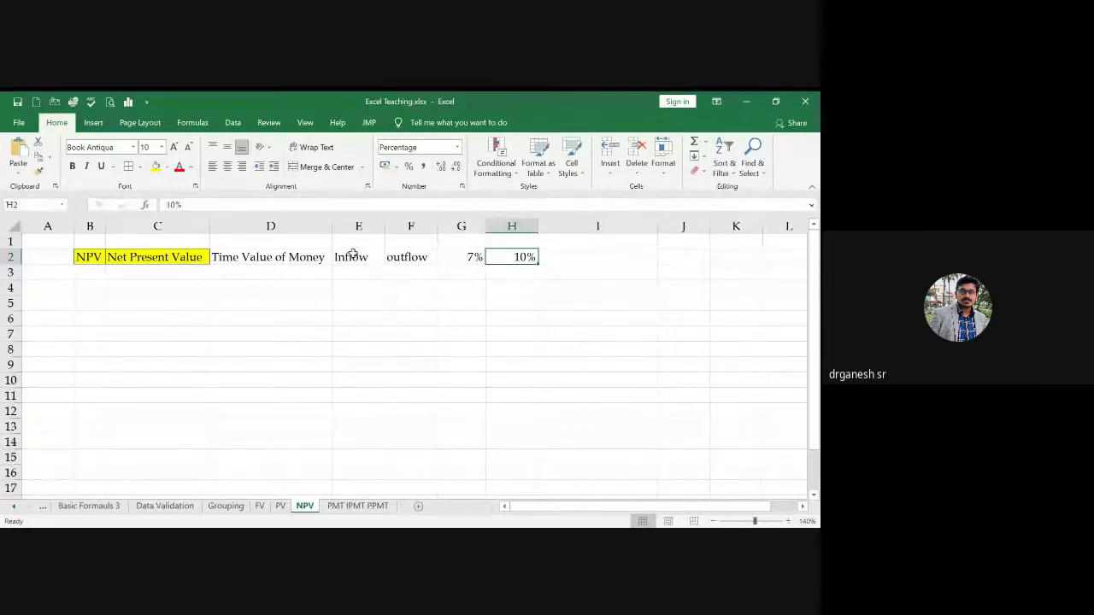
Step: Enter the table headers Year, Cash Flow, Discounting Factor and Present Value across B4:E4
{"action": "left_click", "coordinate": [246, 290]}
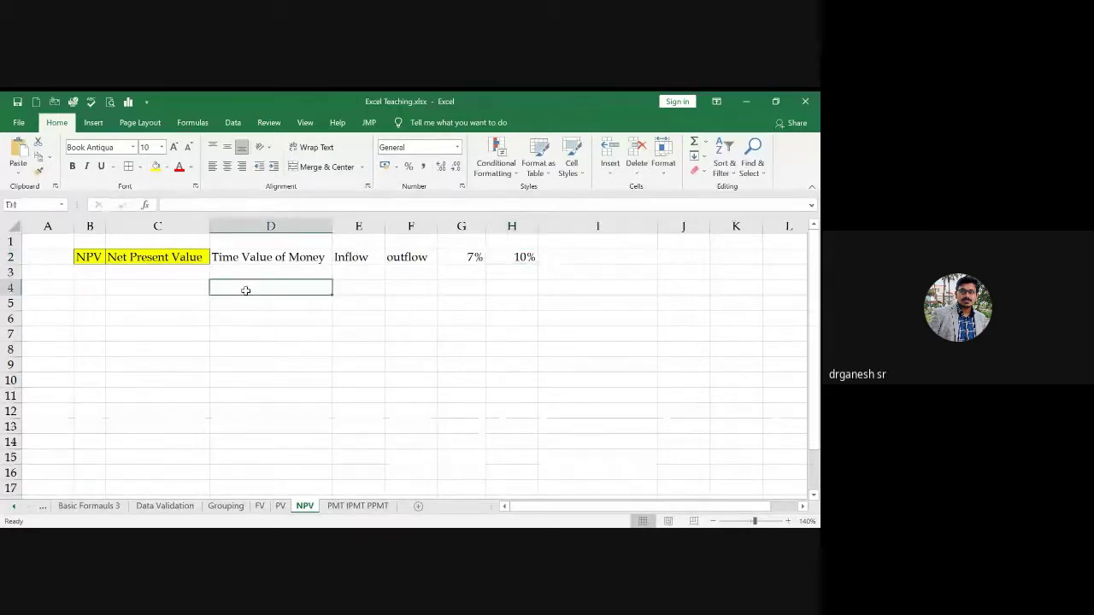
{"action": "left_click", "coordinate": [183, 293]}
{"action": "left_click", "coordinate": [96, 287]}
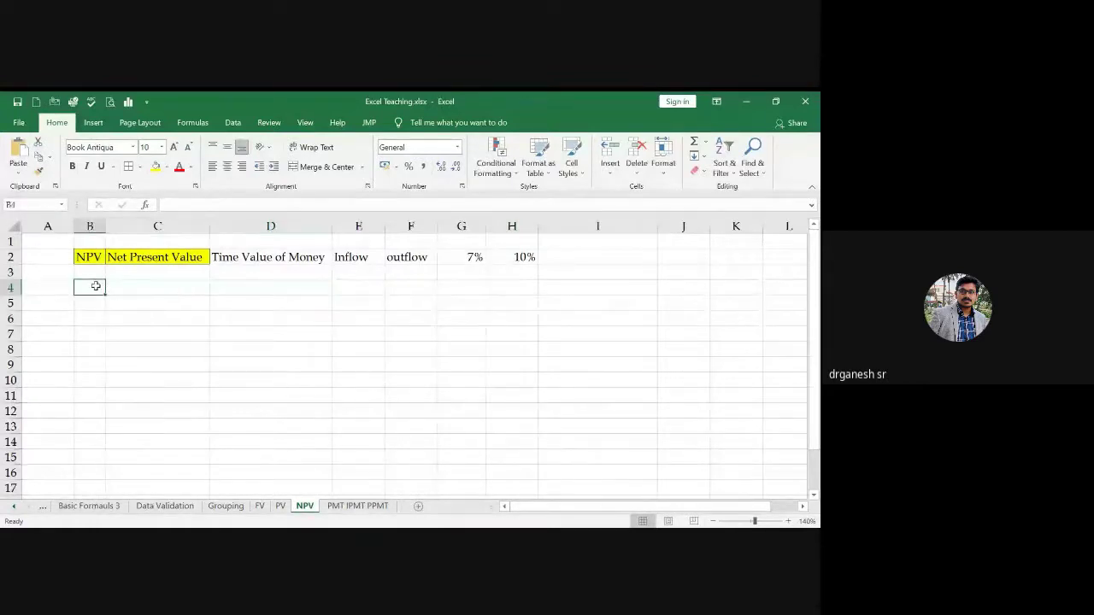
{"action": "type", "text": "Year"}
{"action": "key", "text": "Tab"}
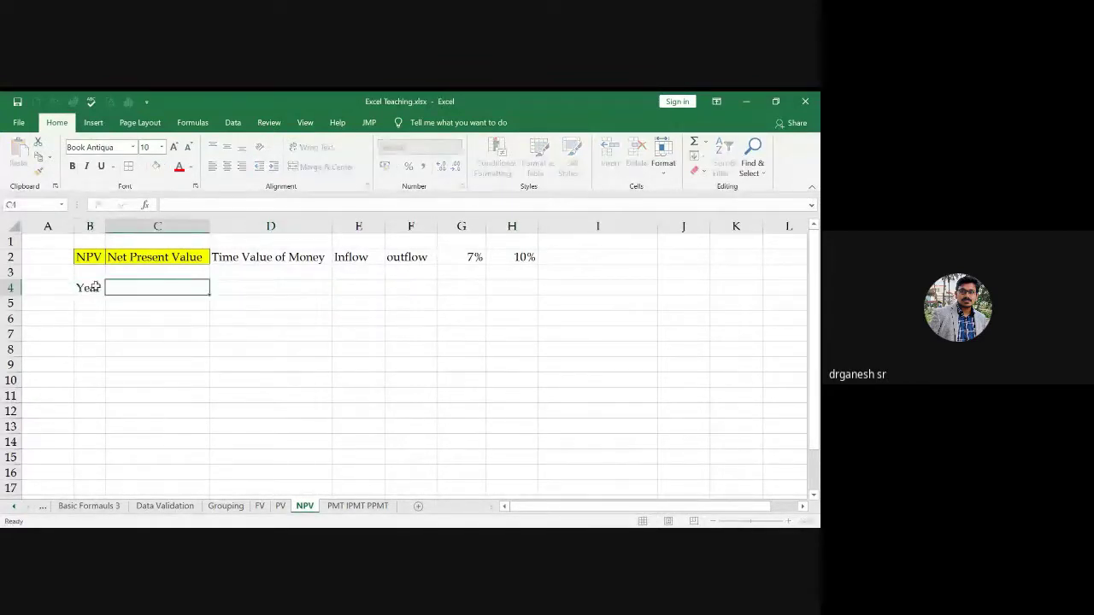
{"action": "type", "text": "Cash Flow"}
{"action": "key", "text": "Tab"}
{"action": "type", "text": "D"}
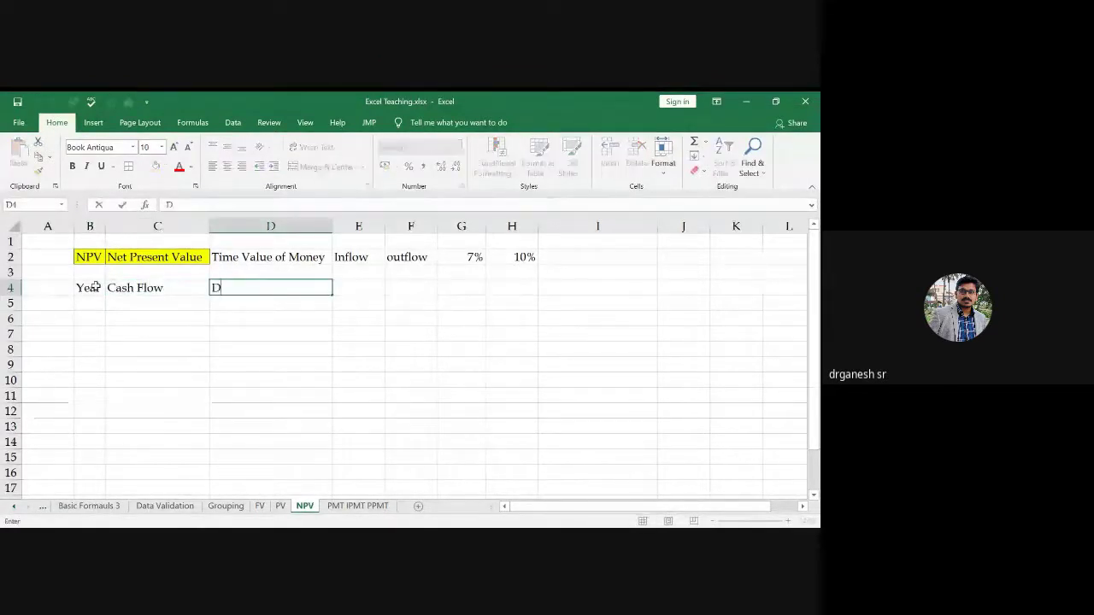
{"action": "type", "text": "iscounting "}
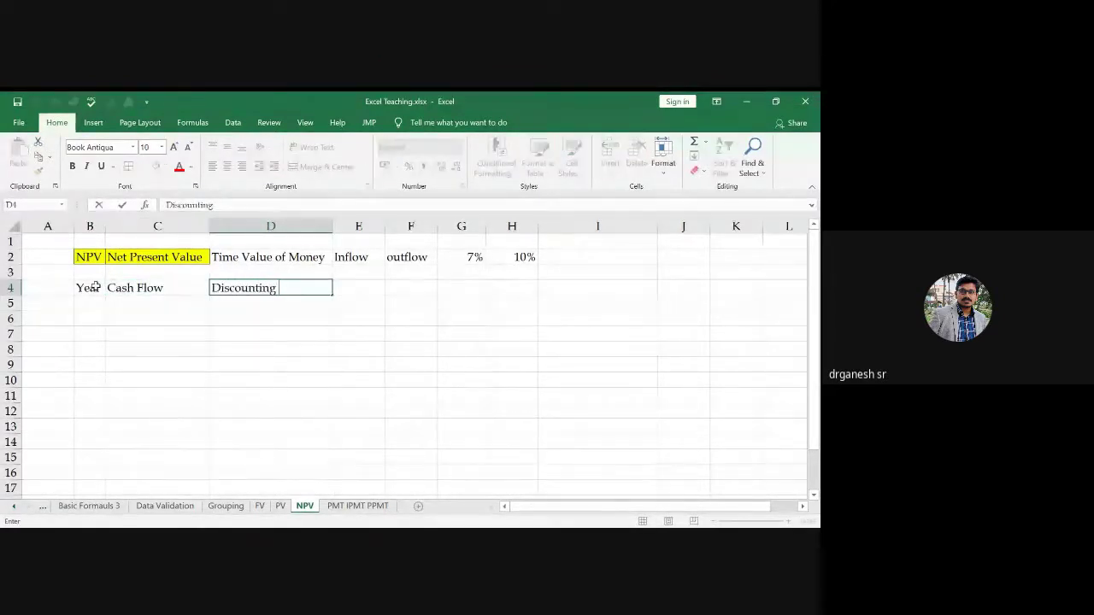
{"action": "type", "text": "Factor"}
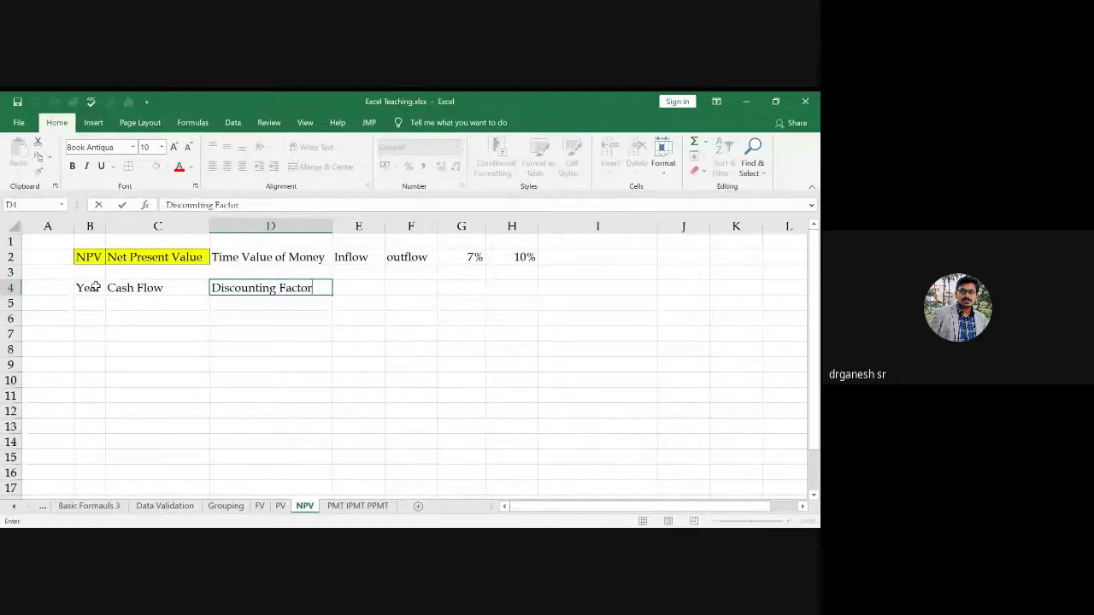
{"action": "key", "text": "Tab"}
{"action": "type", "text": "Present Value"}
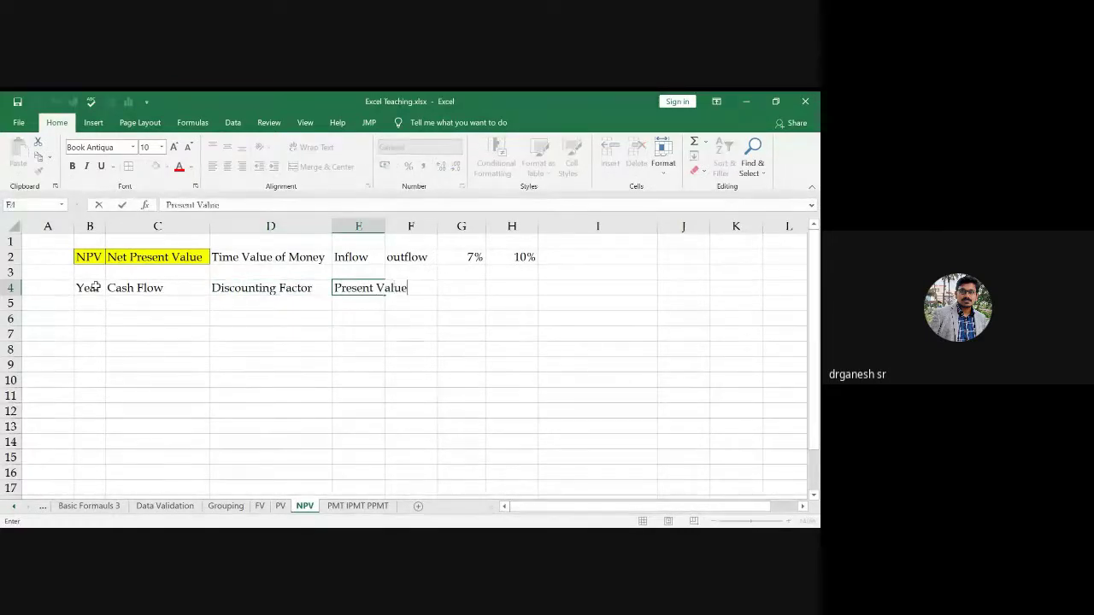
{"action": "key", "text": "Return"}
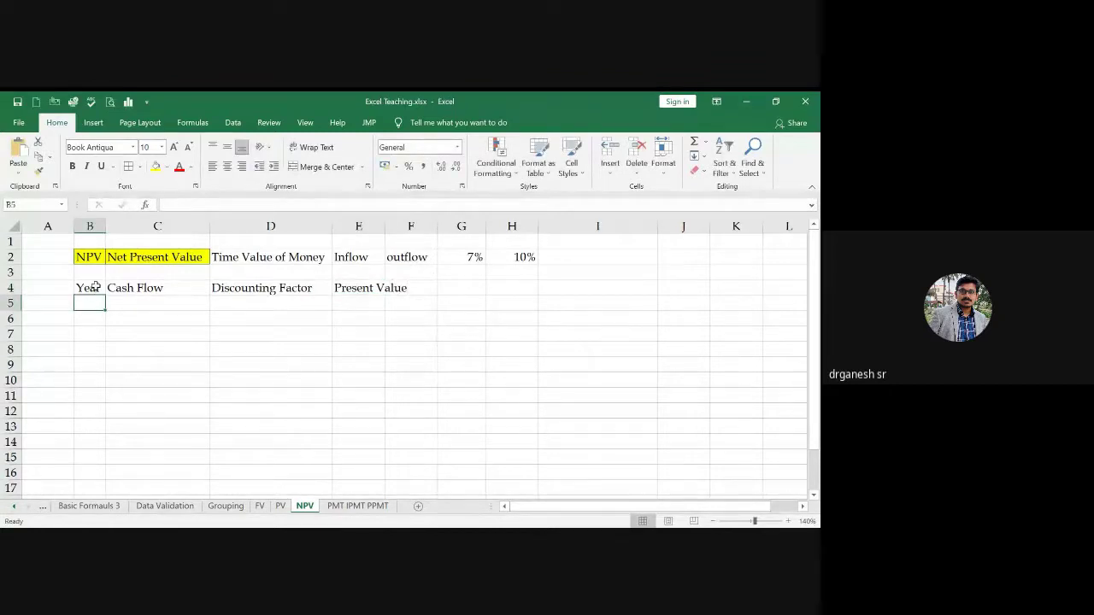
Step: Enter the header Decision in H4, in the same row as the table headers
{"action": "key", "text": "Right"}
{"action": "key", "text": "Right"}
{"action": "key", "text": "Right"}
{"action": "key", "text": "Right"}
{"action": "key", "text": "Right"}
{"action": "key", "text": "Right"}
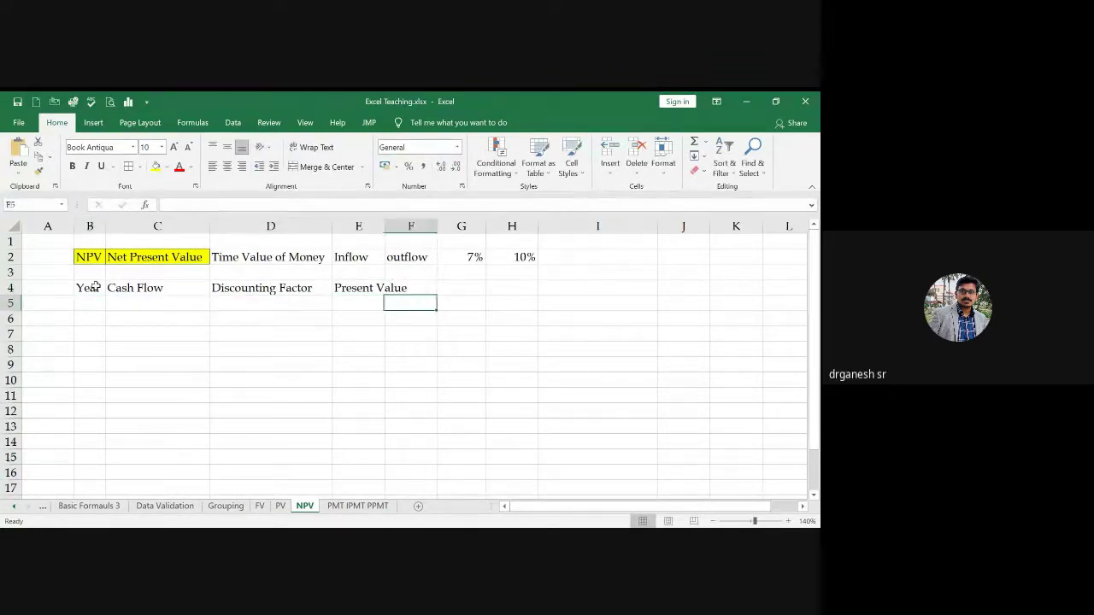
{"action": "key", "text": "Up"}
{"action": "type", "text": "Decision"}
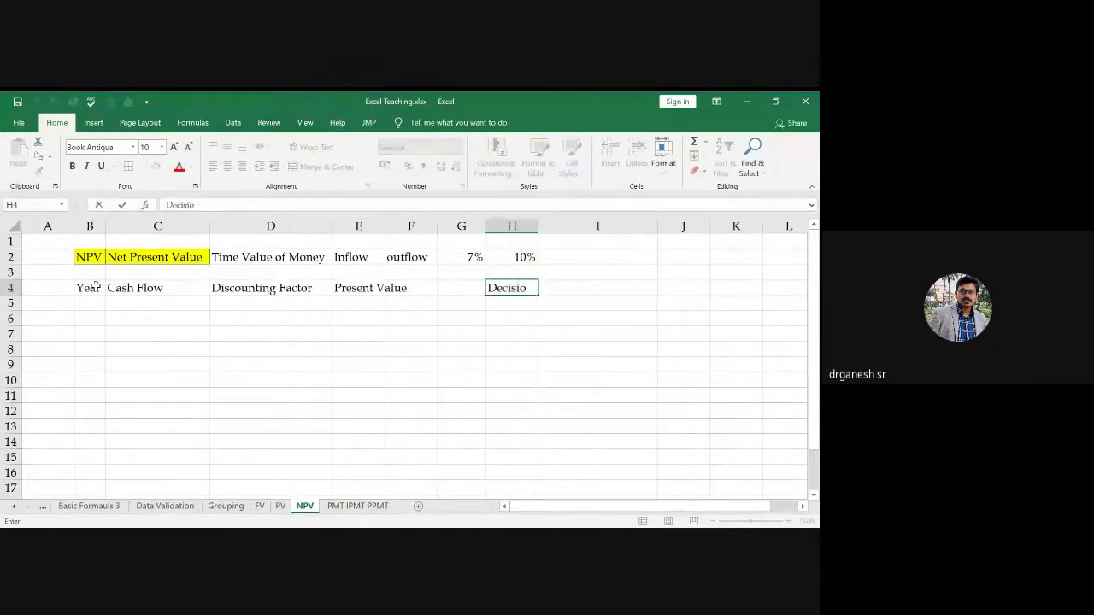
{"action": "key", "text": "Tab"}
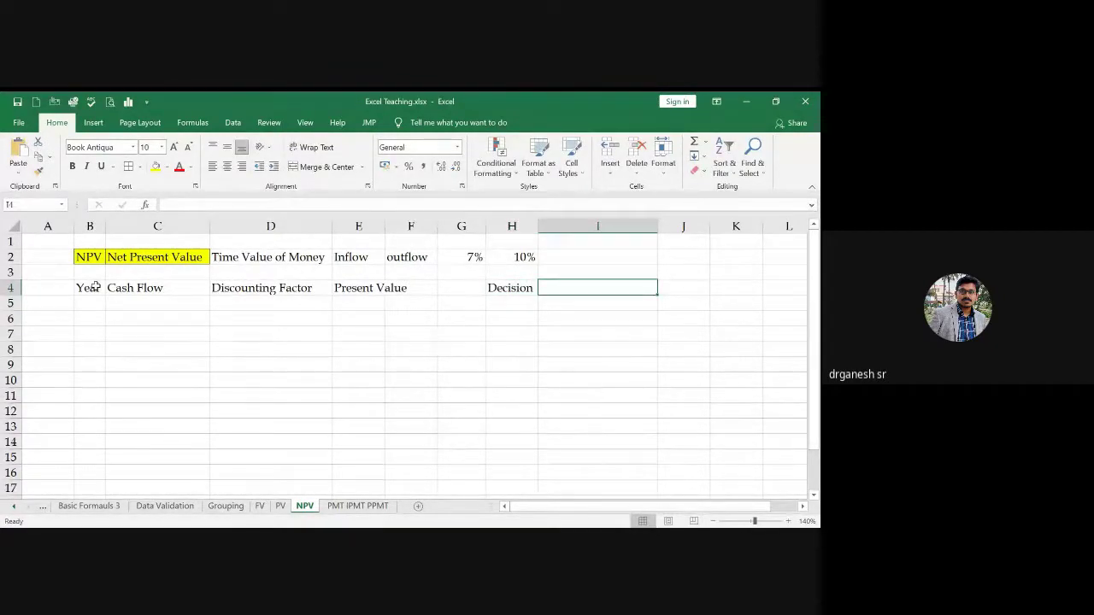
Step: Insert five blank rows at row 3, above the table headers
{"action": "left_click", "coordinate": [9, 272]}
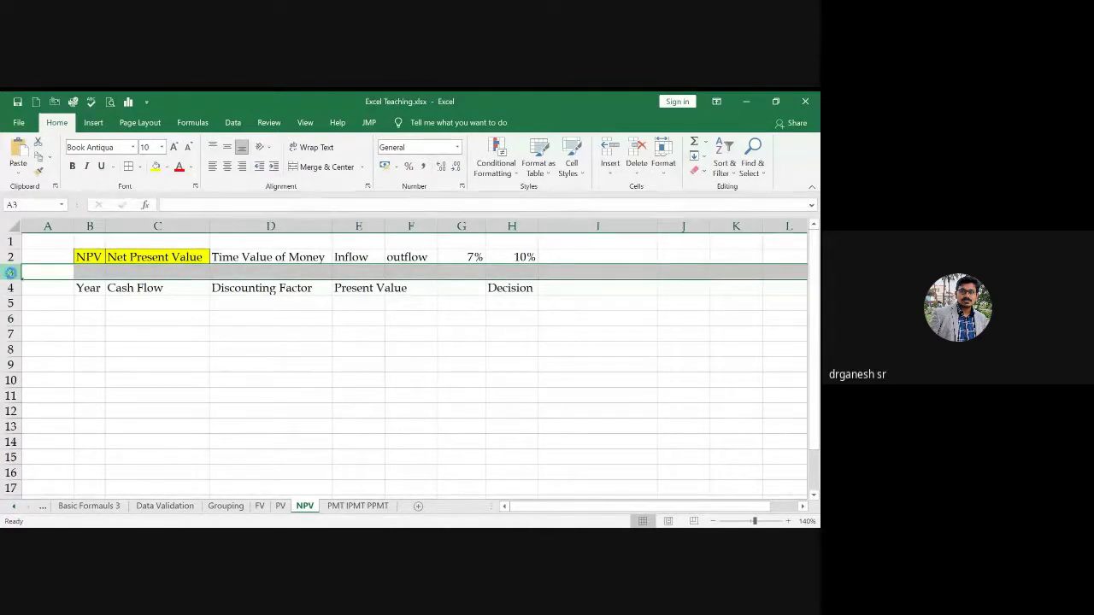
{"action": "key", "text": "ctrl+shift+plus"}
{"action": "key", "text": "ctrl+shift+plus"}
{"action": "key", "text": "ctrl+shift+plus"}
{"action": "key", "text": "ctrl+shift+plus"}
{"action": "key", "text": "ctrl+shift+plus"}
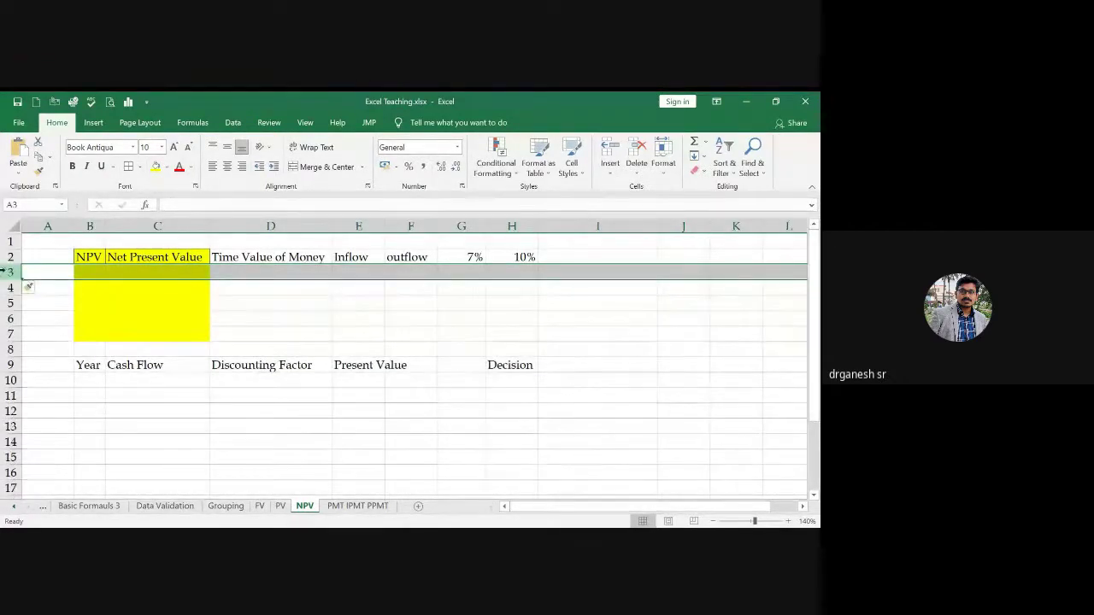
Step: Remove the yellow fill from the inserted cells B3:C7
{"action": "left_click_drag", "start_coordinate": [125, 269], "coordinate": [116, 333]}
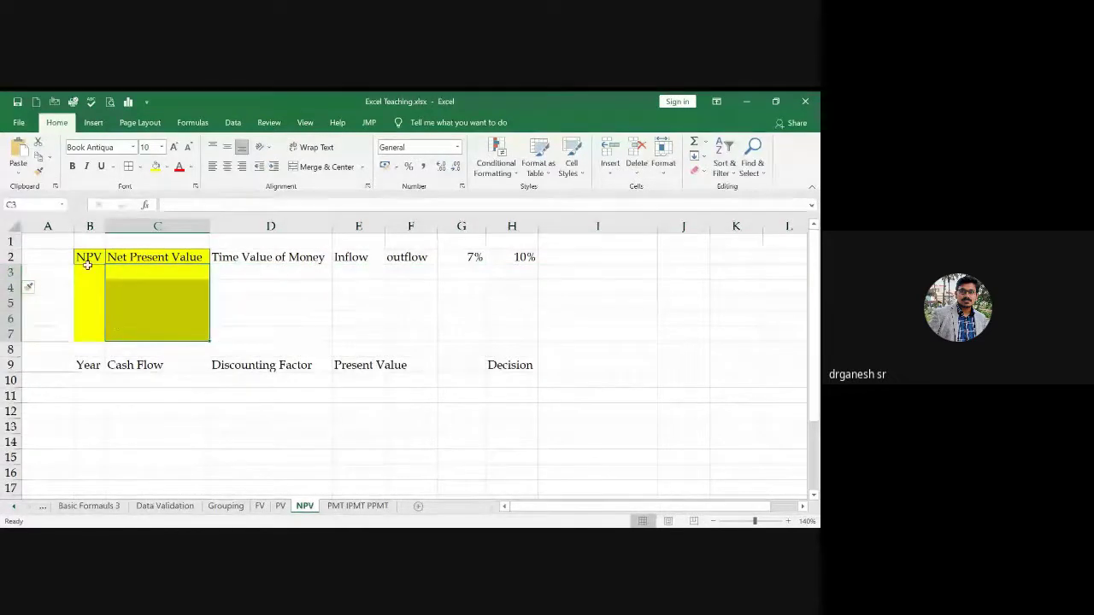
{"action": "left_click_drag", "start_coordinate": [87, 266], "coordinate": [162, 332]}
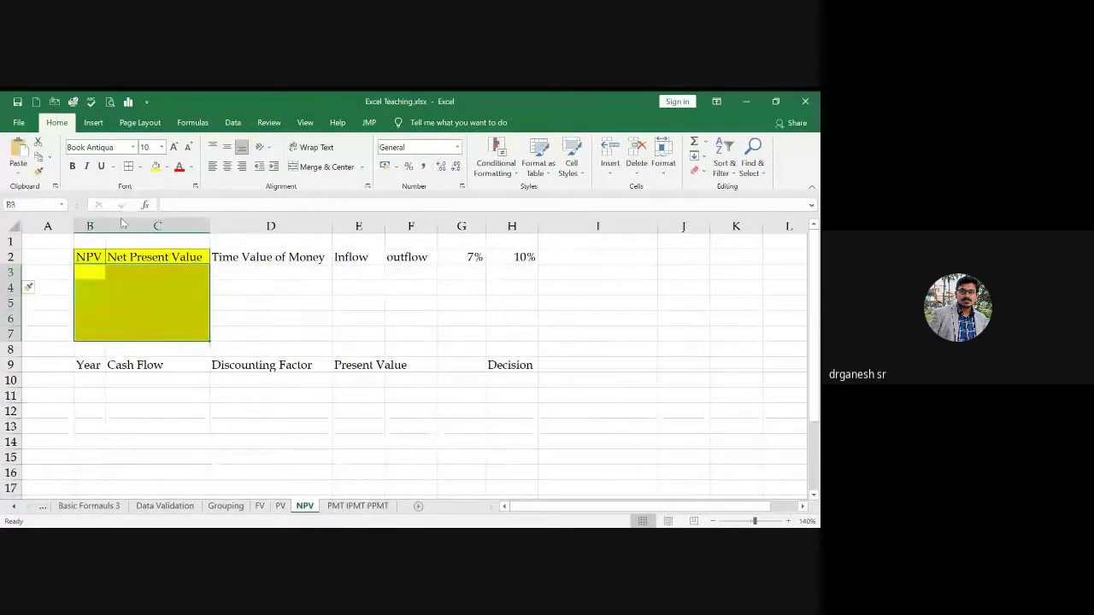
{"action": "left_click", "coordinate": [166, 166]}
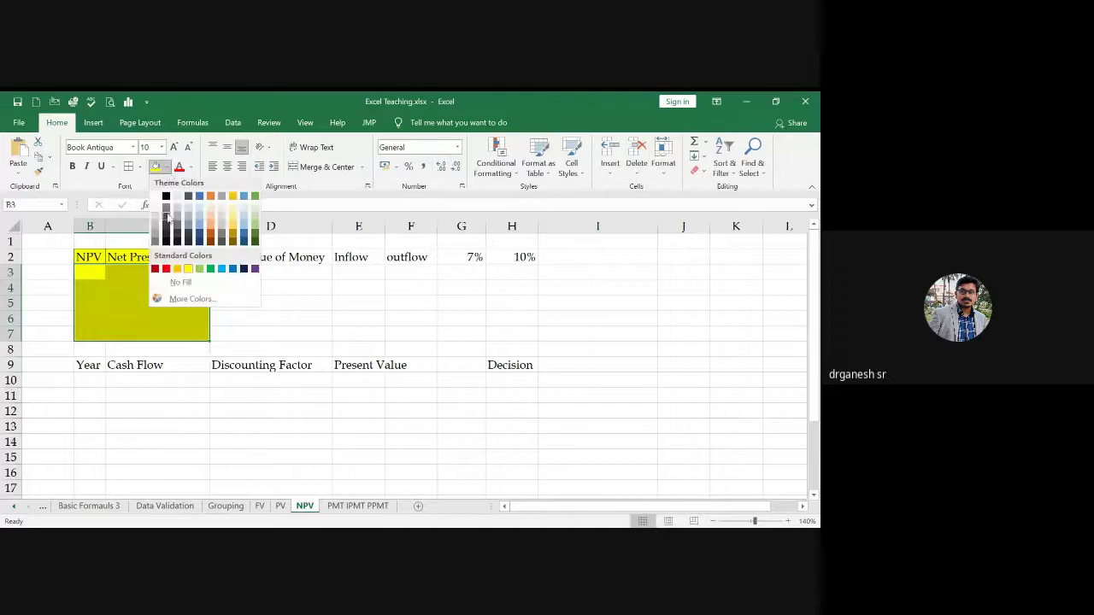
{"action": "left_click", "coordinate": [175, 281]}
Step: Enter the column headings Project x in E4 and Project y in F4
{"action": "left_click", "coordinate": [97, 285]}
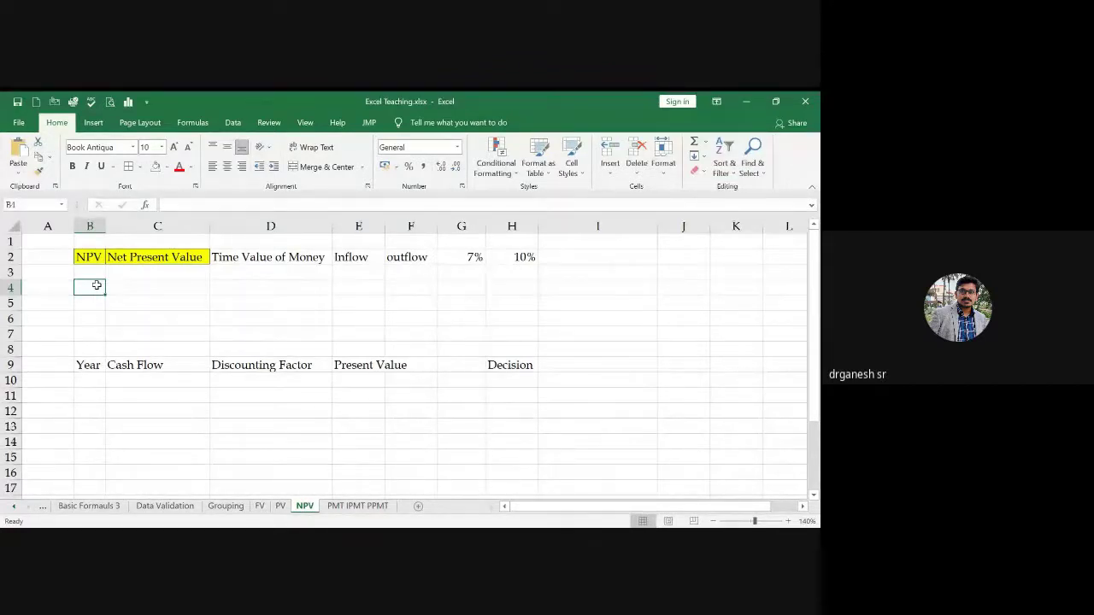
{"action": "key", "text": "Right"}
{"action": "key", "text": "Right"}
{"action": "key", "text": "Right"}
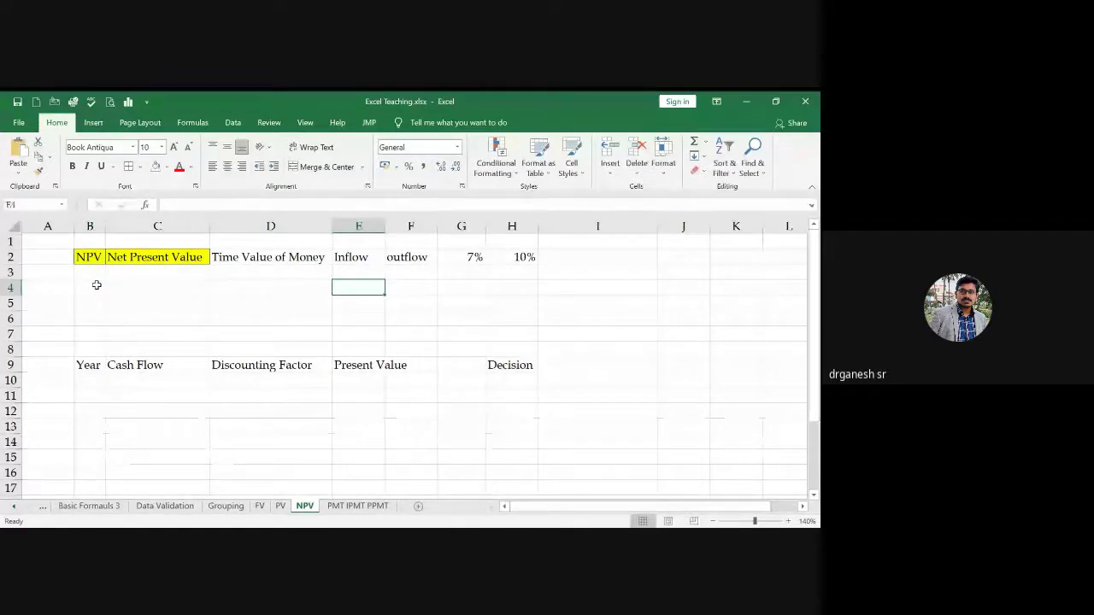
{"action": "type", "text": "Project "}
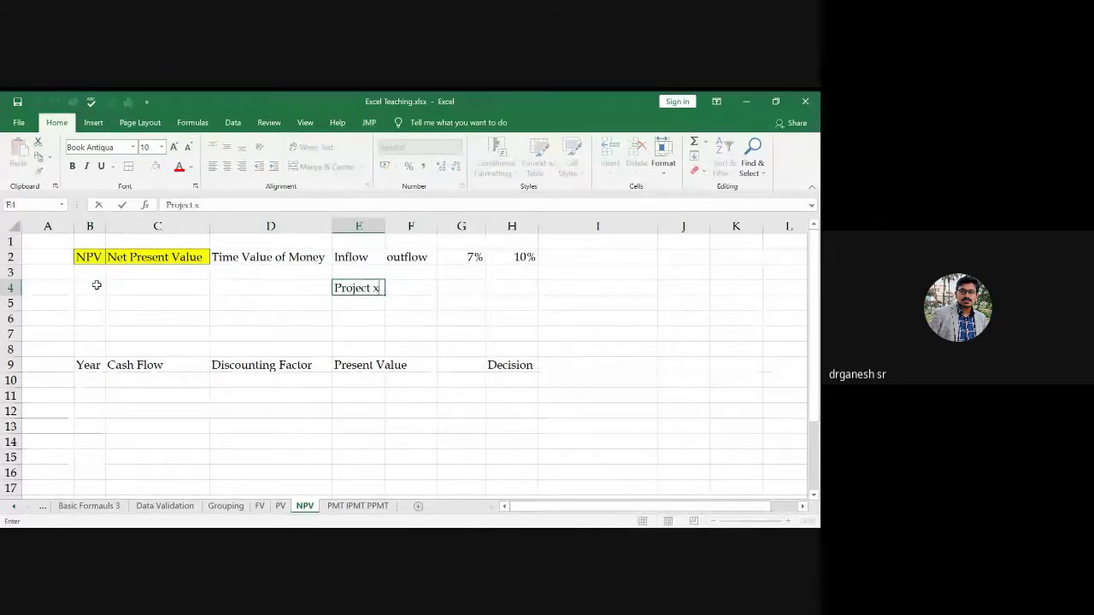
{"action": "type", "text": "x"}
{"action": "key", "text": "Right"}
{"action": "type", "text": "Project"}
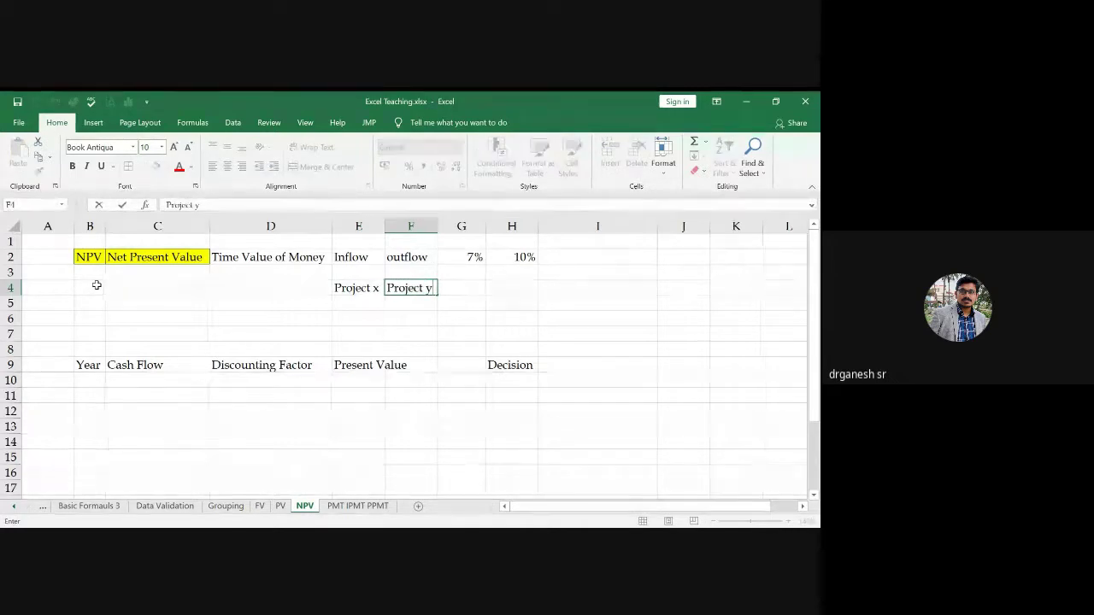
{"action": "left_click", "coordinate": [96, 285]}
{"action": "key", "text": "Return"}
Step: Enter the row label Initial Investment in C5
{"action": "key", "text": "Right"}
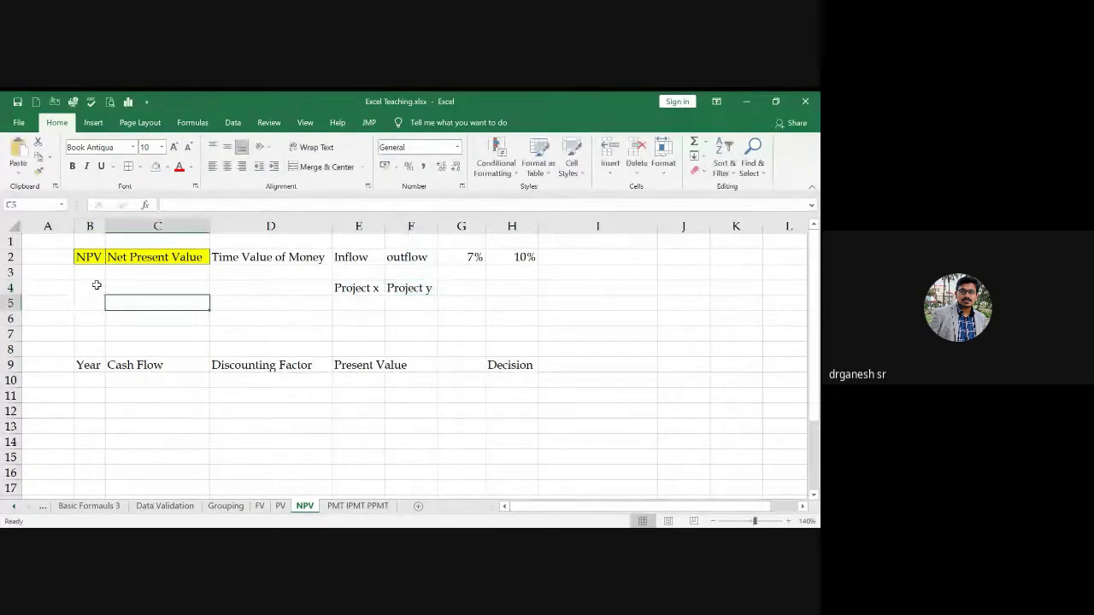
{"action": "type", "text": "Inti"}
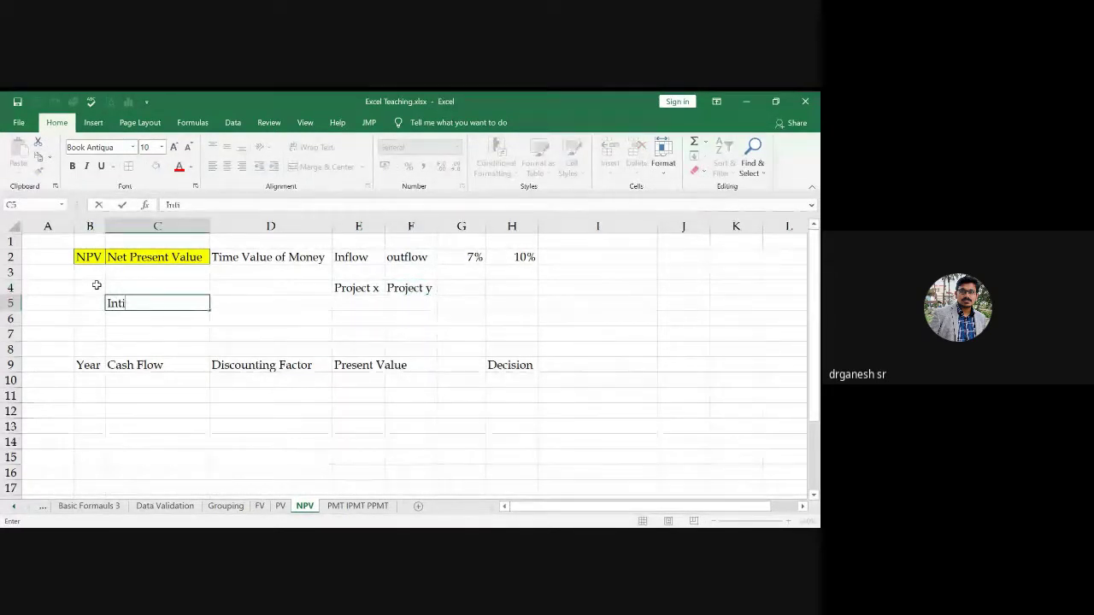
{"action": "key", "text": "BackSpace"}
{"action": "key", "text": "BackSpace"}
{"action": "type", "text": "itial "}
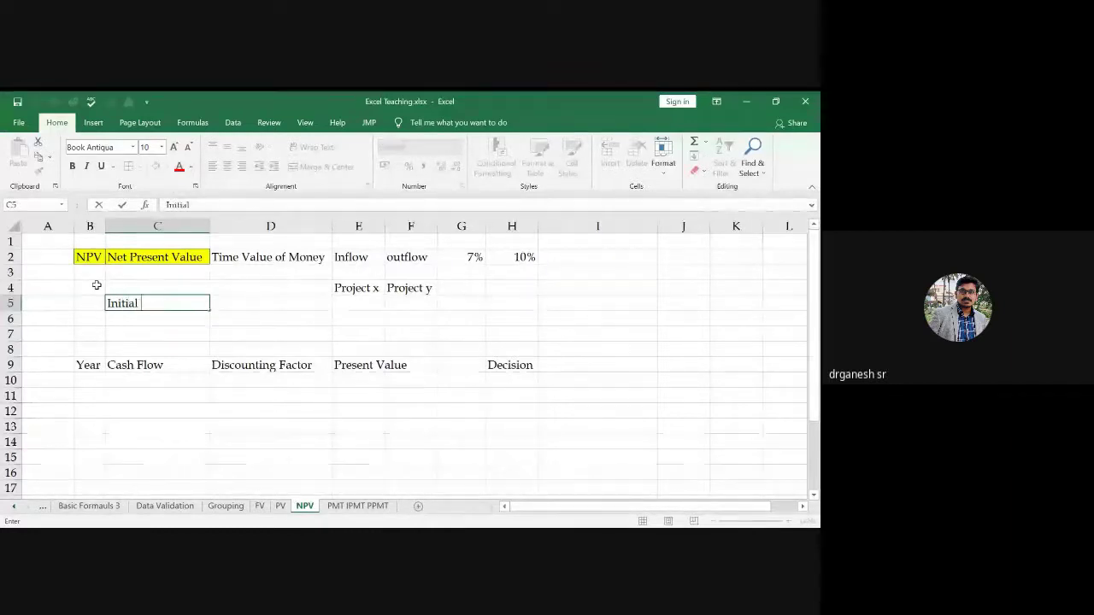
{"action": "type", "text": "Investment"}
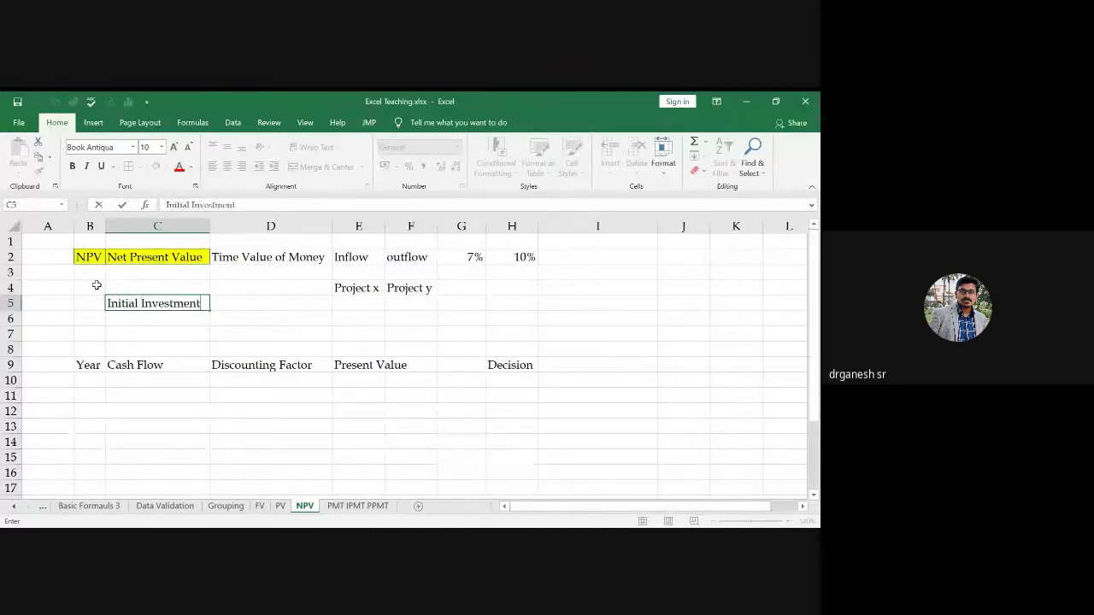
Step: Enter initial investments of 40000 for Project x in E5 and 60000 for Project y in F5
{"action": "key", "text": "Right"}
{"action": "key", "text": "Right"}
{"action": "type", "text": "40000"}
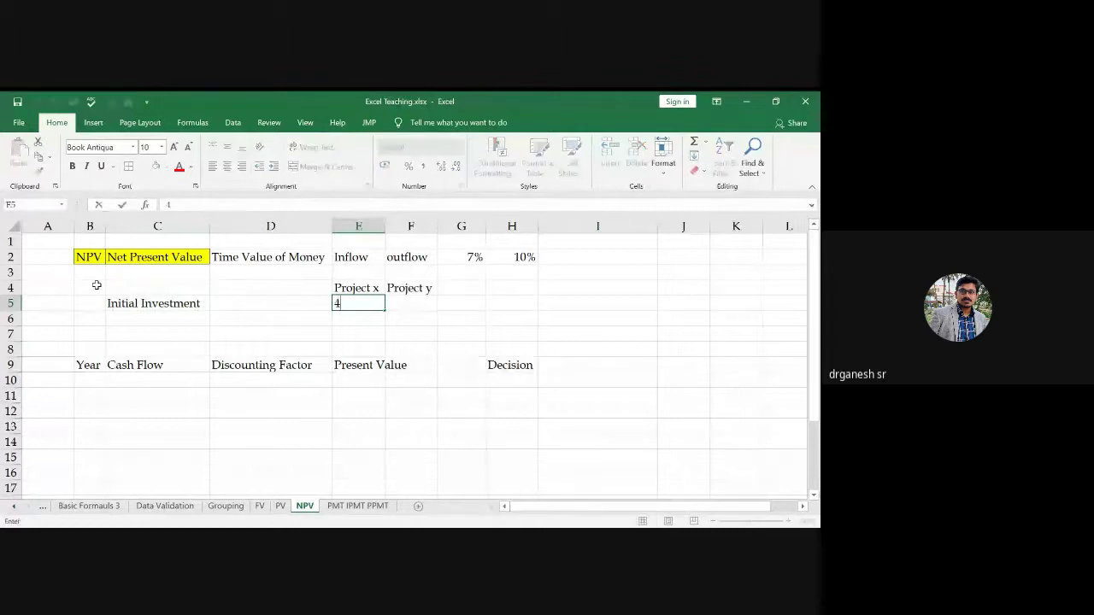
{"action": "key", "text": "Right"}
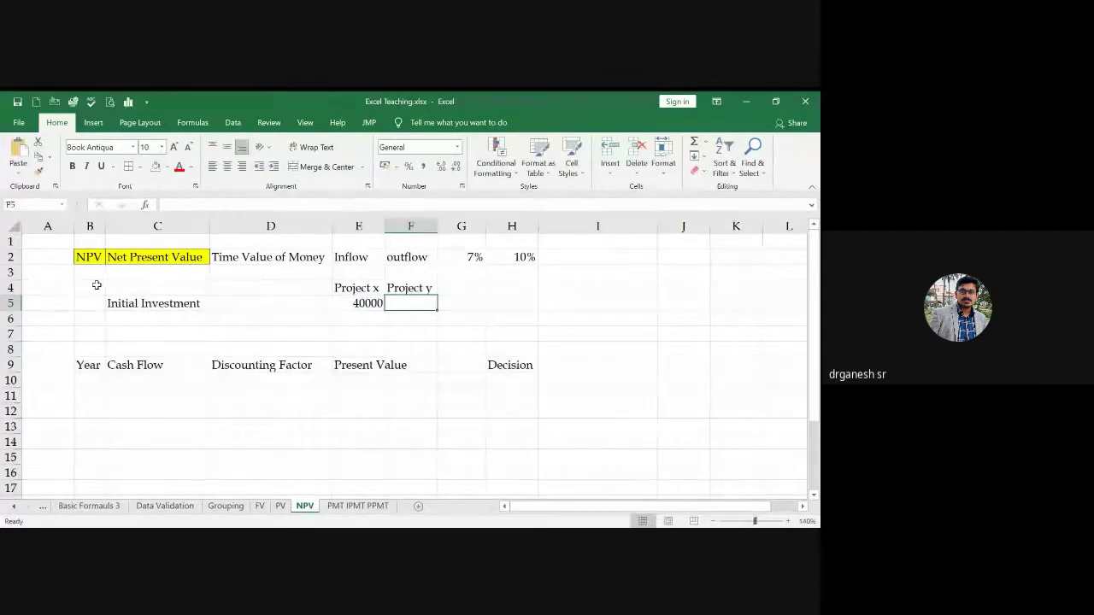
{"action": "type", "text": "60000"}
{"action": "key", "text": "Return"}
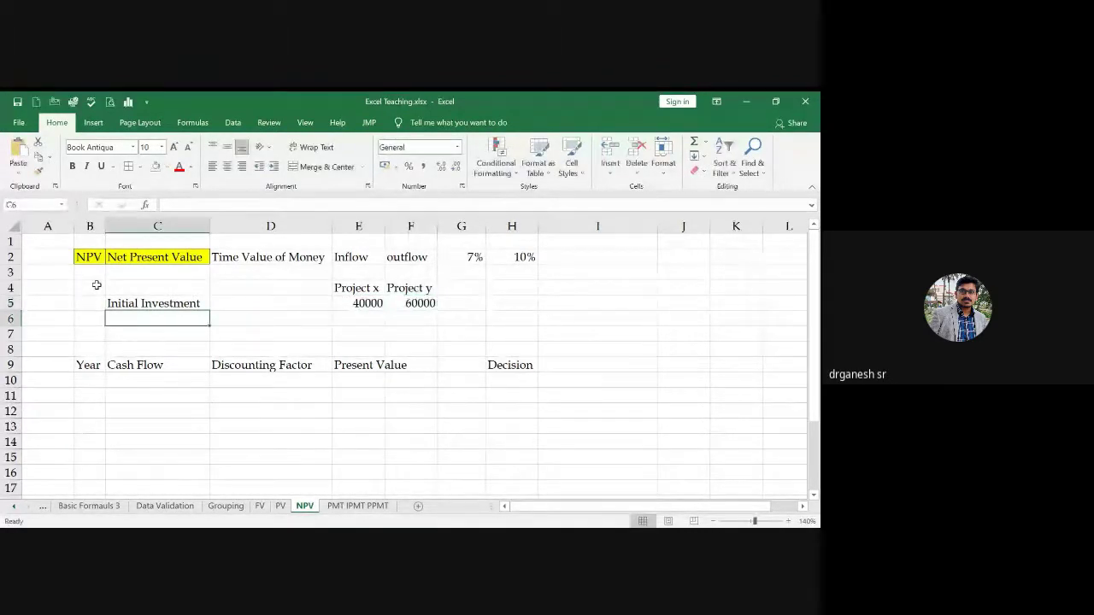
Step: Enter Estimated Life in C6, with 5 for Project x in E6 and 5 for Project y in F6
{"action": "type", "text": "Es"}
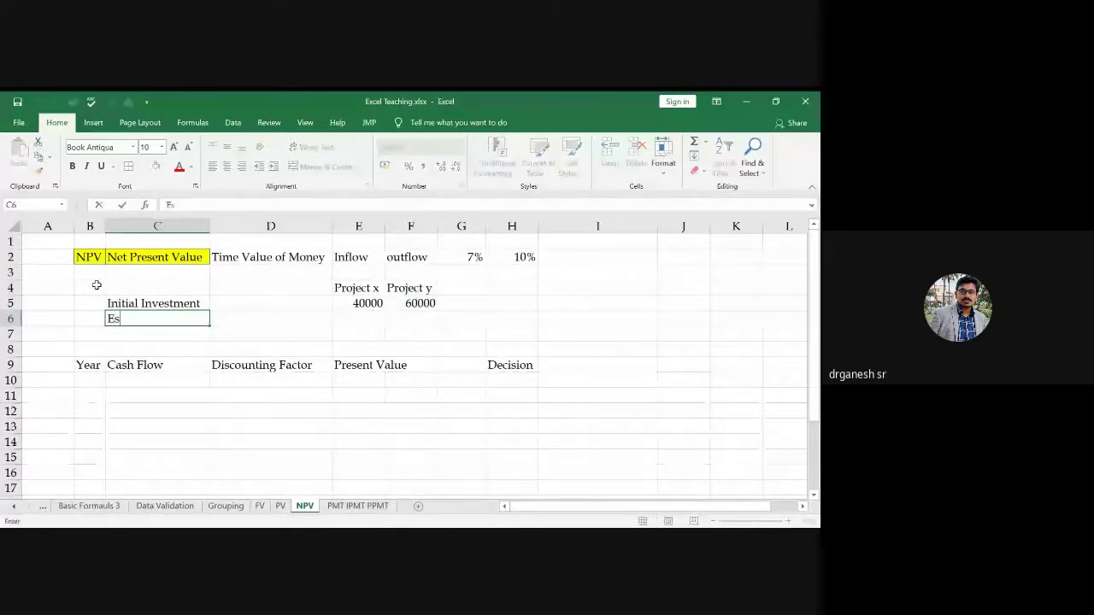
{"action": "type", "text": "timated Life"}
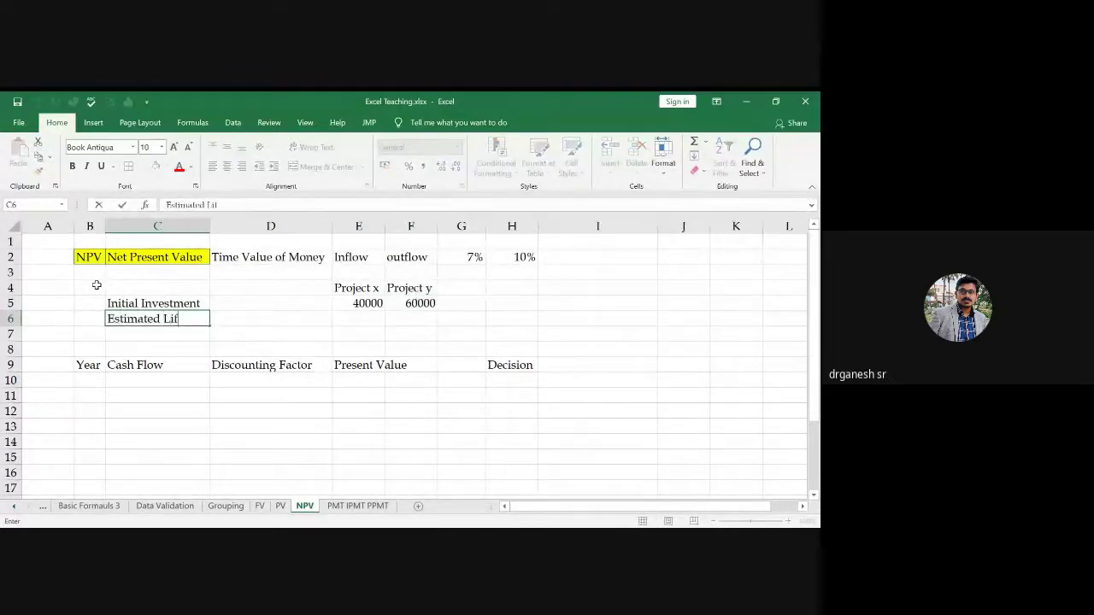
{"action": "key", "text": "Tab"}
{"action": "key", "text": "Tab"}
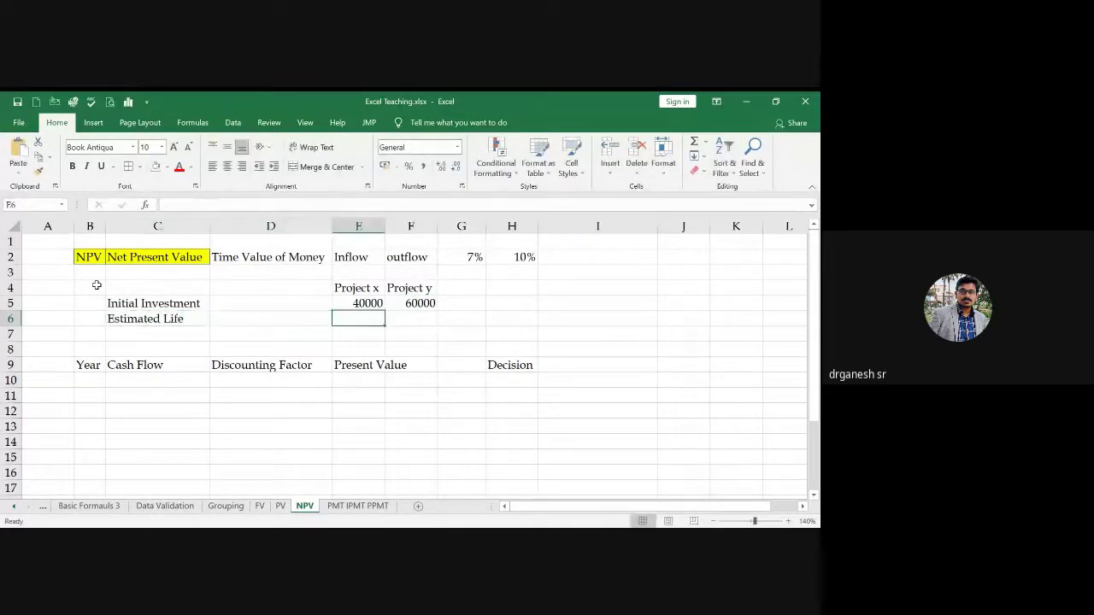
{"action": "type", "text": "5"}
{"action": "key", "text": "Tab"}
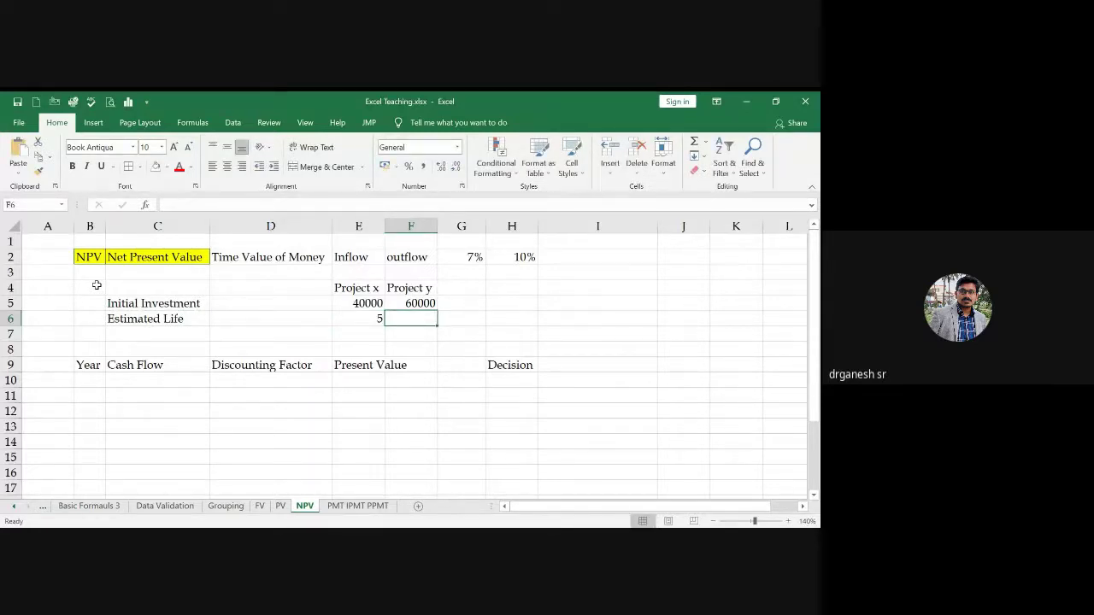
{"action": "type", "text": "5"}
{"action": "key", "text": "Return"}
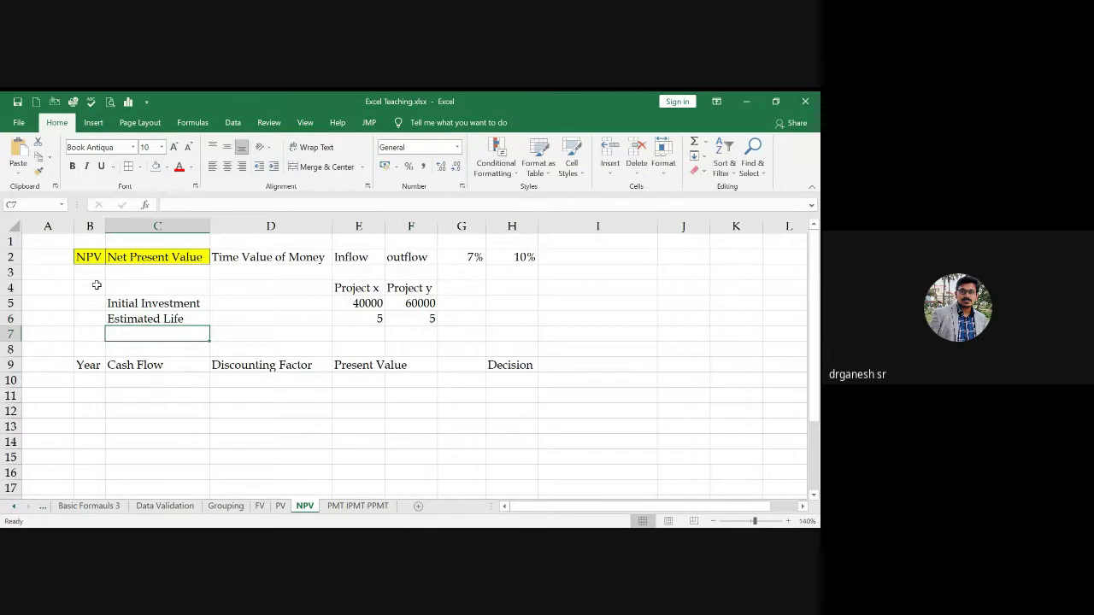
Step: Enter the label Cash Flow in C7 and insert five blank rows at row 8
{"action": "type", "text": "CAsh Flow"}
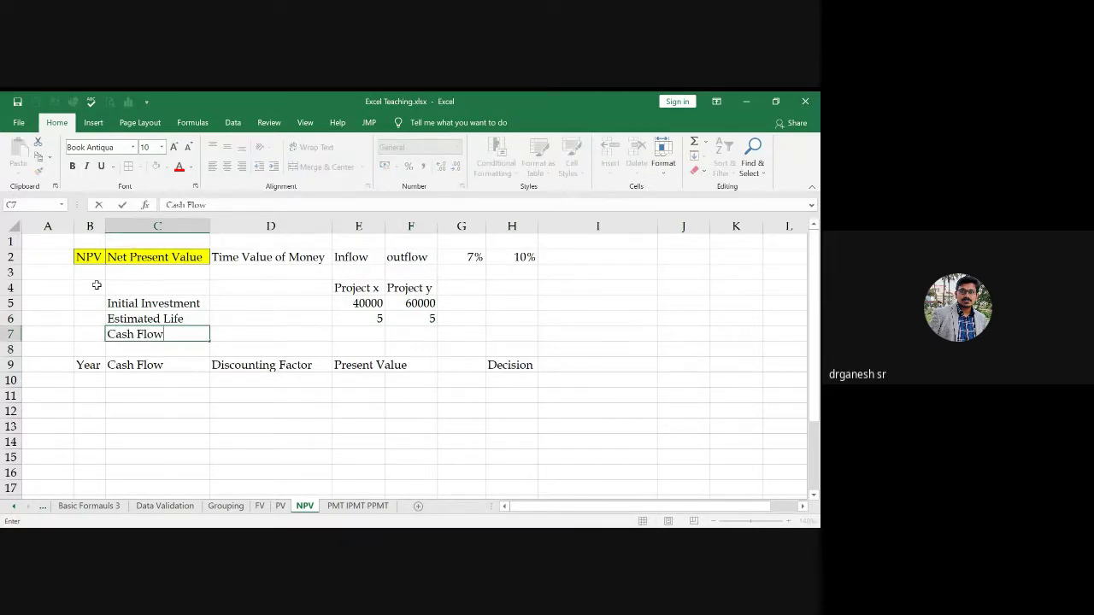
{"action": "left_click", "coordinate": [10, 348]}
{"action": "key", "text": "ctrl+shift+equal"}
{"action": "key", "text": "ctrl+shift+equal"}
{"action": "key", "text": "ctrl+shift+equal"}
{"action": "key", "text": "ctrl+shift+equal"}
{"action": "key", "text": "ctrl+shift+equal"}
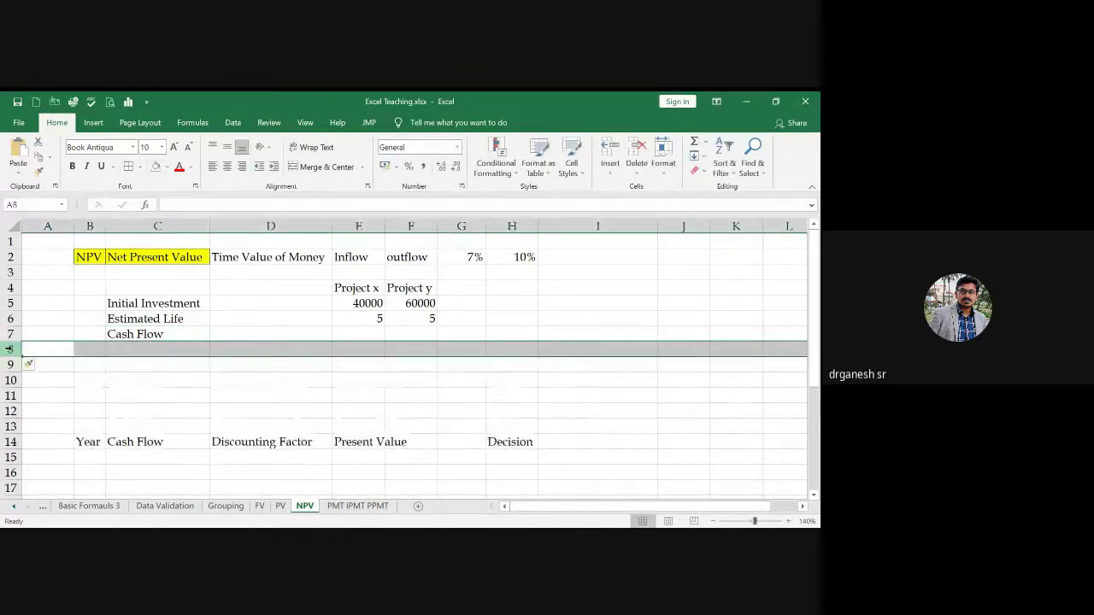
Step: Enter the heading year in D7, beside the Cash Flow label
{"action": "left_click", "coordinate": [208, 353]}
{"action": "left_click", "coordinate": [253, 351]}
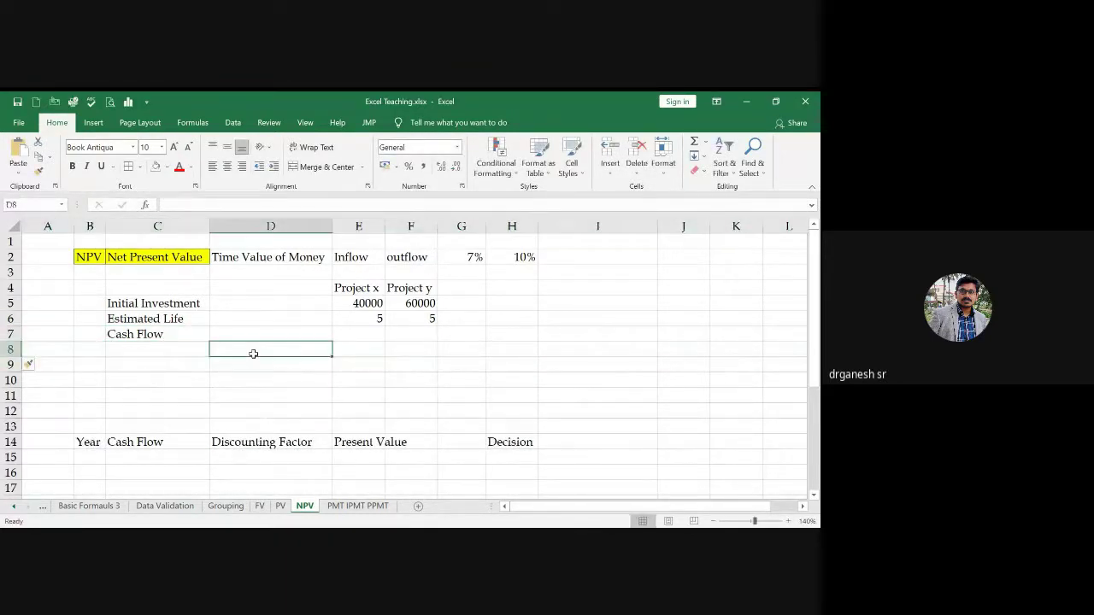
{"action": "left_click", "coordinate": [252, 335]}
{"action": "type", "text": "yeat"}
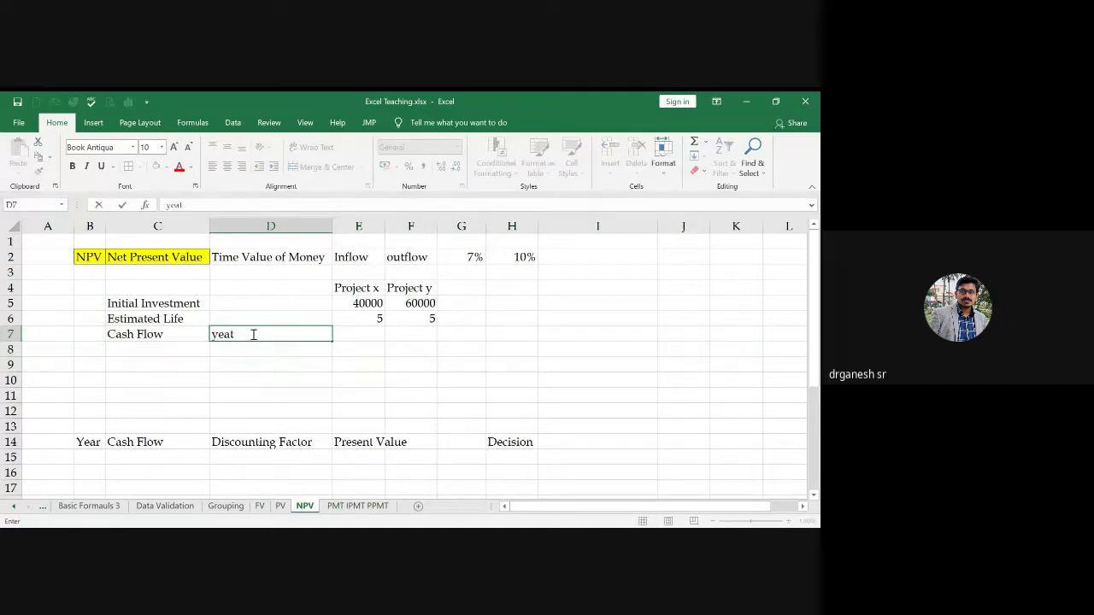
{"action": "key", "text": "BackSpace"}
{"action": "type", "text": "r"}
{"action": "key", "text": "Return"}
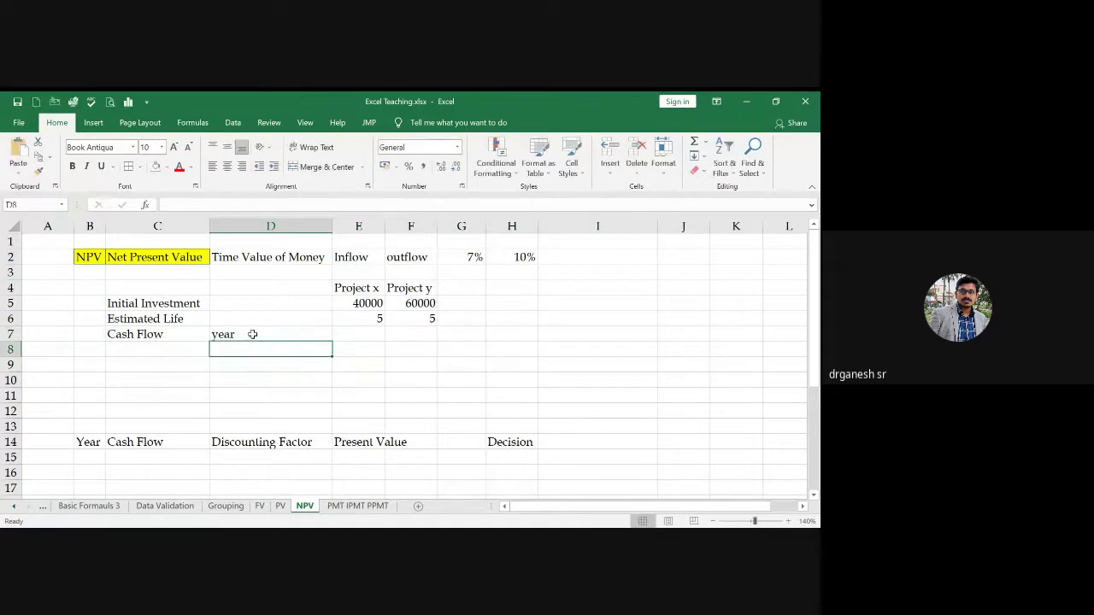
Step: Number the years 1 to 5 down cells D8:D12
{"action": "type", "text": "1"}
{"action": "key", "text": "Return"}
{"action": "type", "text": "2"}
{"action": "key", "text": "Return"}
{"action": "type", "text": "3"}
{"action": "key", "text": "Return"}
{"action": "type", "text": "4 5"}
{"action": "key", "text": "Tab"}
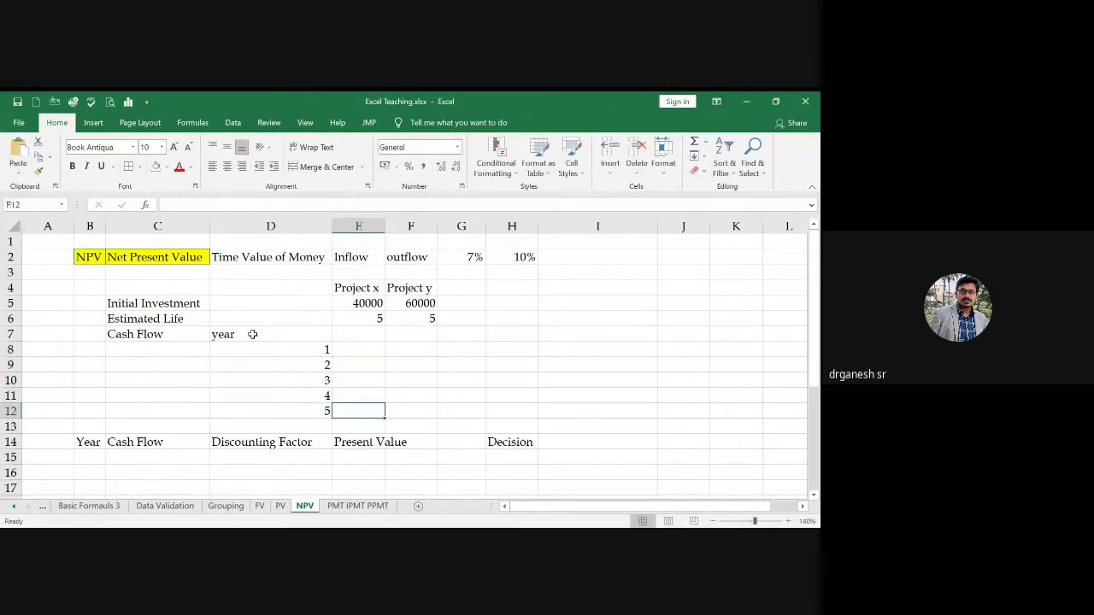
Step: Enter Project x's yearly cash flows in E8:E12 as 10000, 20000, 20000, 6000 and 4000
{"action": "key", "text": "Up"}
{"action": "key", "text": "Up"}
{"action": "key", "text": "Up"}
{"action": "key", "text": "Up"}
{"action": "key", "text": "Up"}
{"action": "key", "text": "Down"}
{"action": "key", "text": "Up"}
{"action": "key", "text": "Up"}
{"action": "key", "text": "Up"}
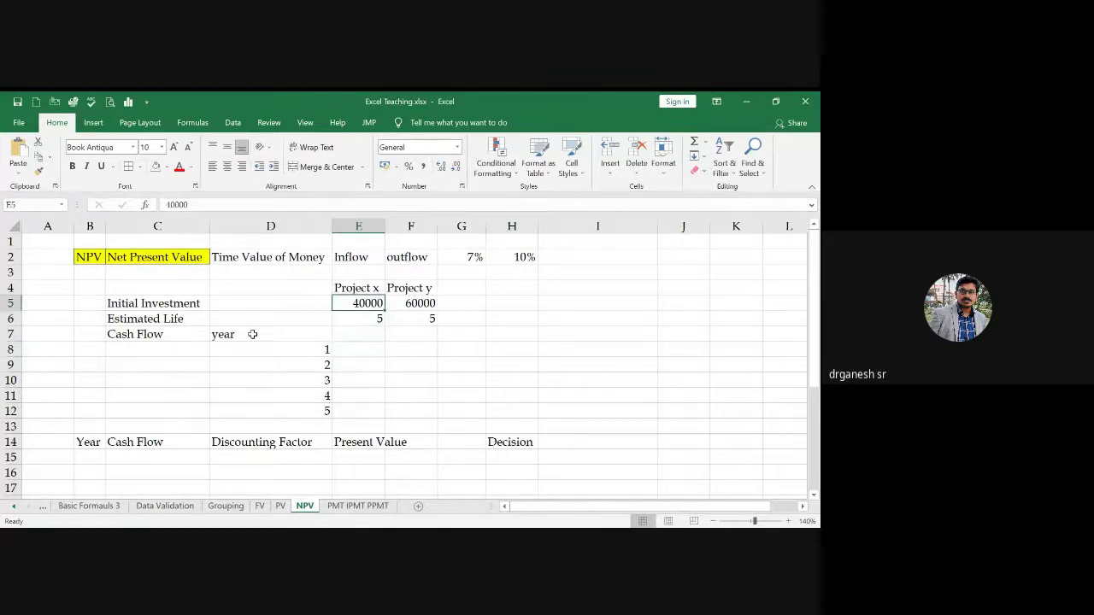
{"action": "key", "text": "Down"}
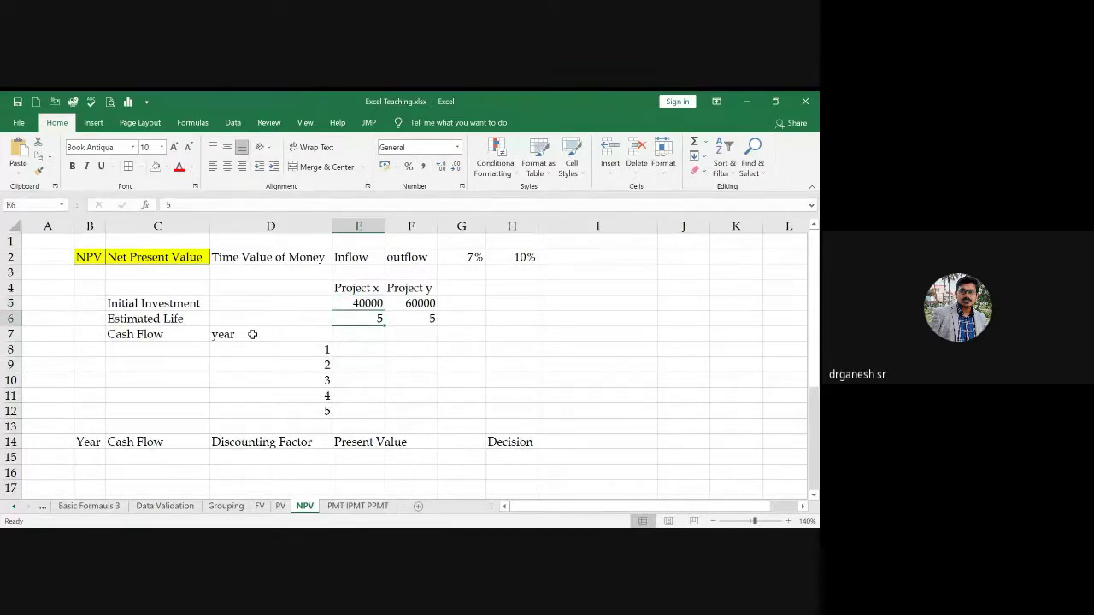
{"action": "key", "text": "Down"}
{"action": "key", "text": "Down"}
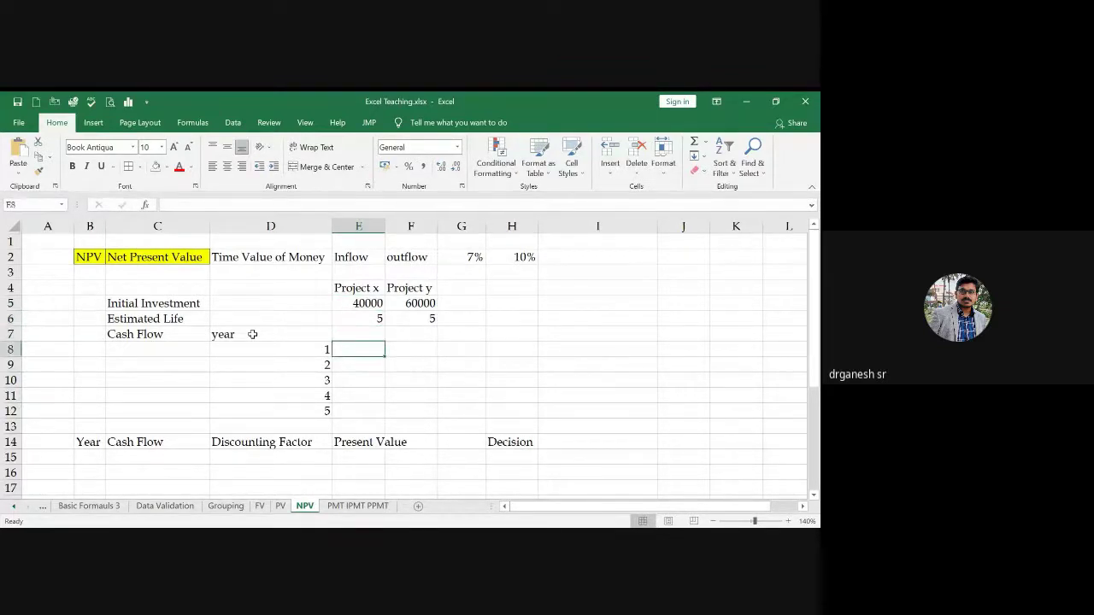
{"action": "type", "text": "10000"}
{"action": "key", "text": "Return"}
{"action": "type", "text": "20000"}
{"action": "key", "text": "Return"}
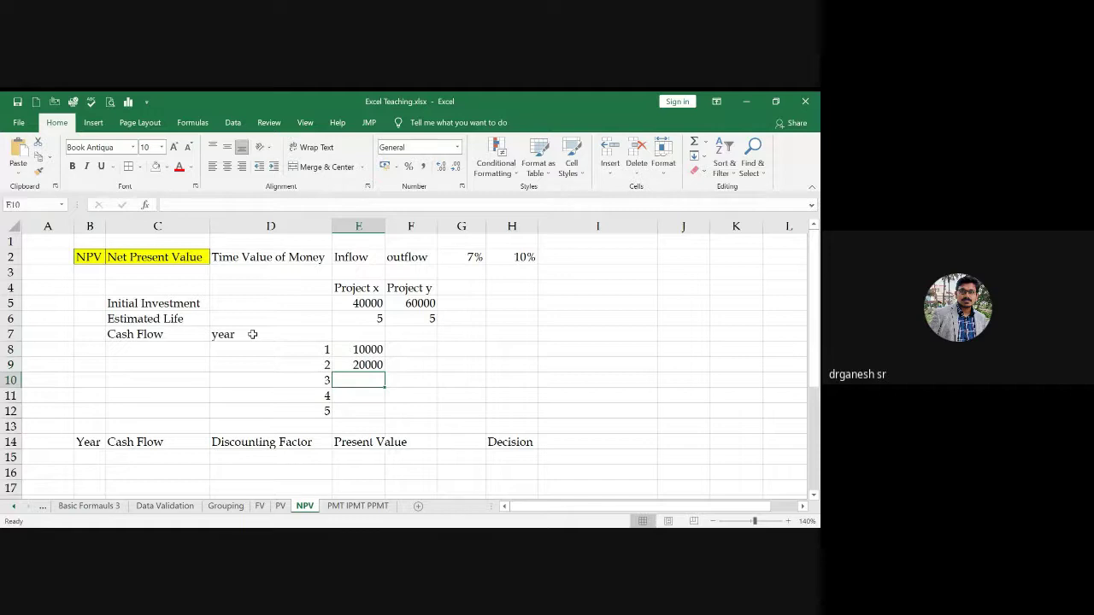
{"action": "type", "text": "20000"}
{"action": "key", "text": "Return"}
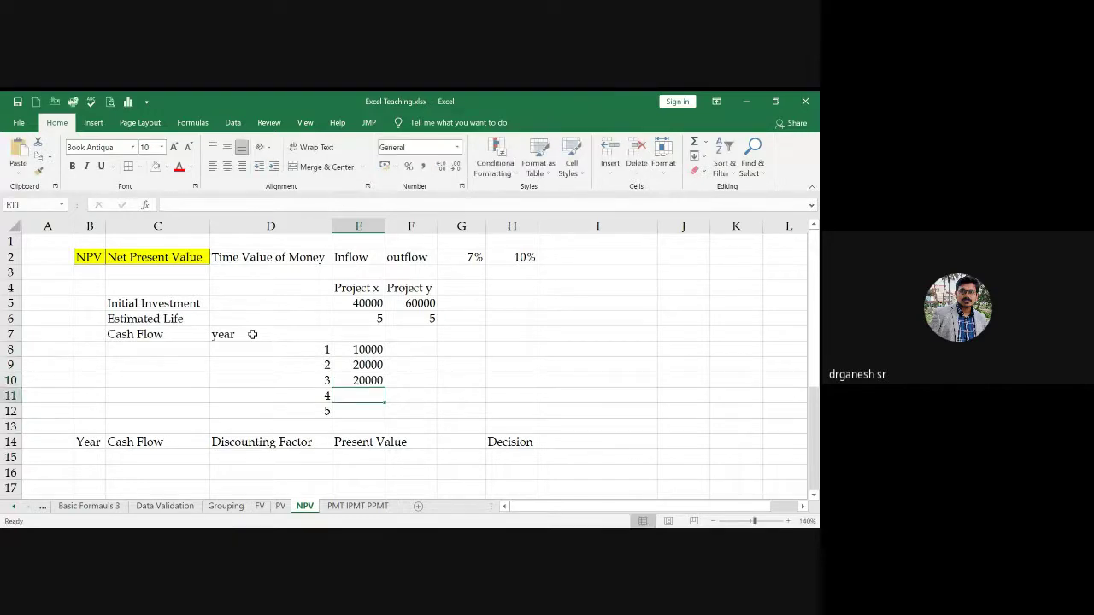
{"action": "type", "text": "6000"}
{"action": "key", "text": "Return"}
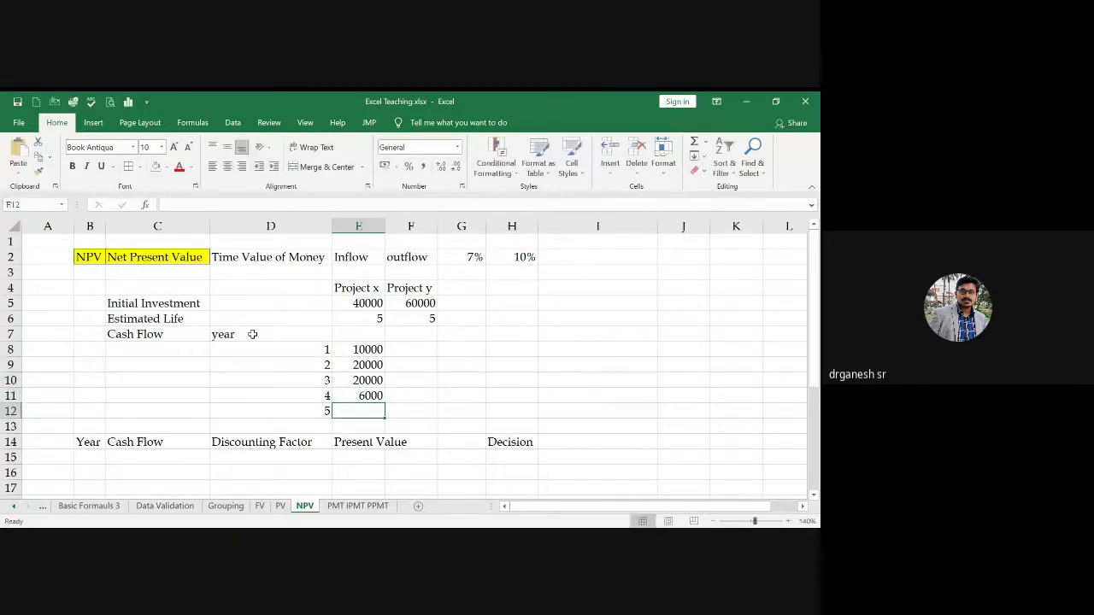
{"action": "type", "text": "4000"}
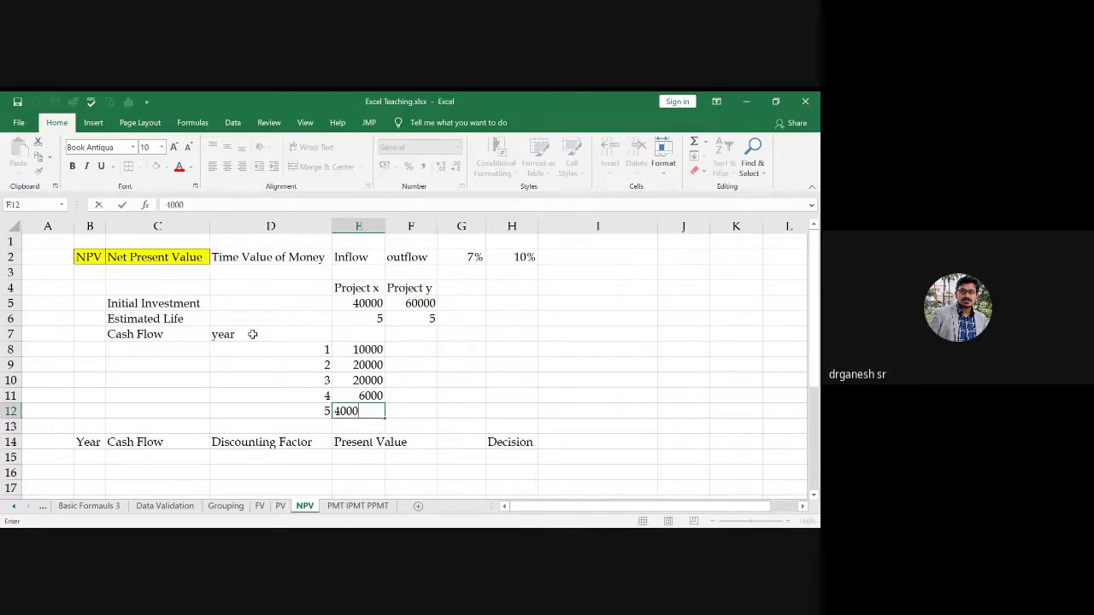
{"action": "key", "text": "Tab"}
Step: Enter Project y's yearly cash flows in F8:F12 as 40000, 20000, 10000, 6000 and 4000
{"action": "key", "text": "Up"}
{"action": "key", "text": "Up"}
{"action": "key", "text": "Up"}
{"action": "key", "text": "Up"}
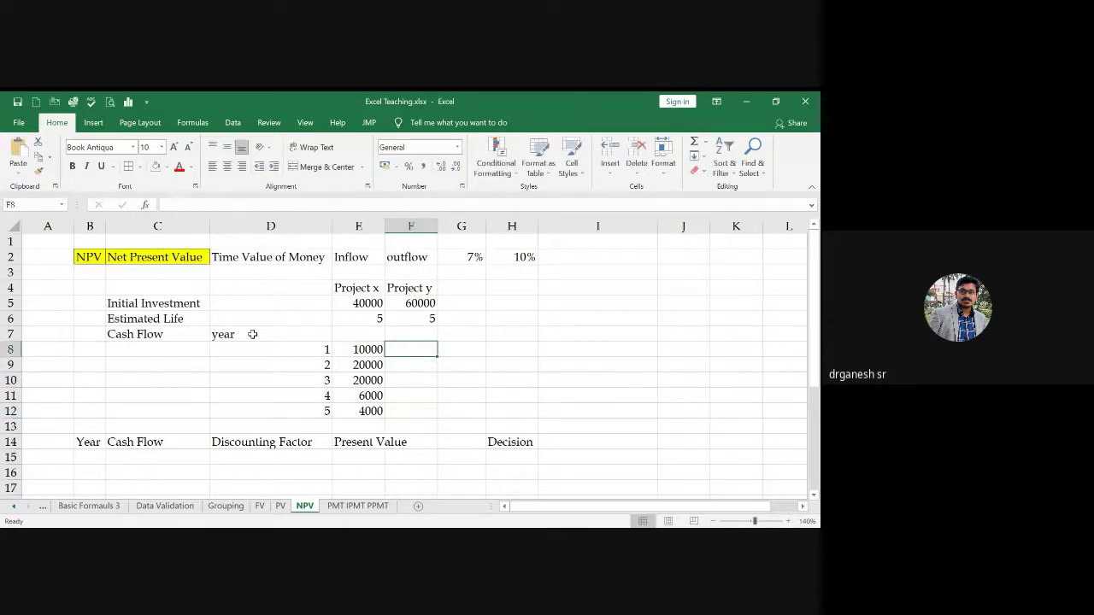
{"action": "type", "text": "40000"}
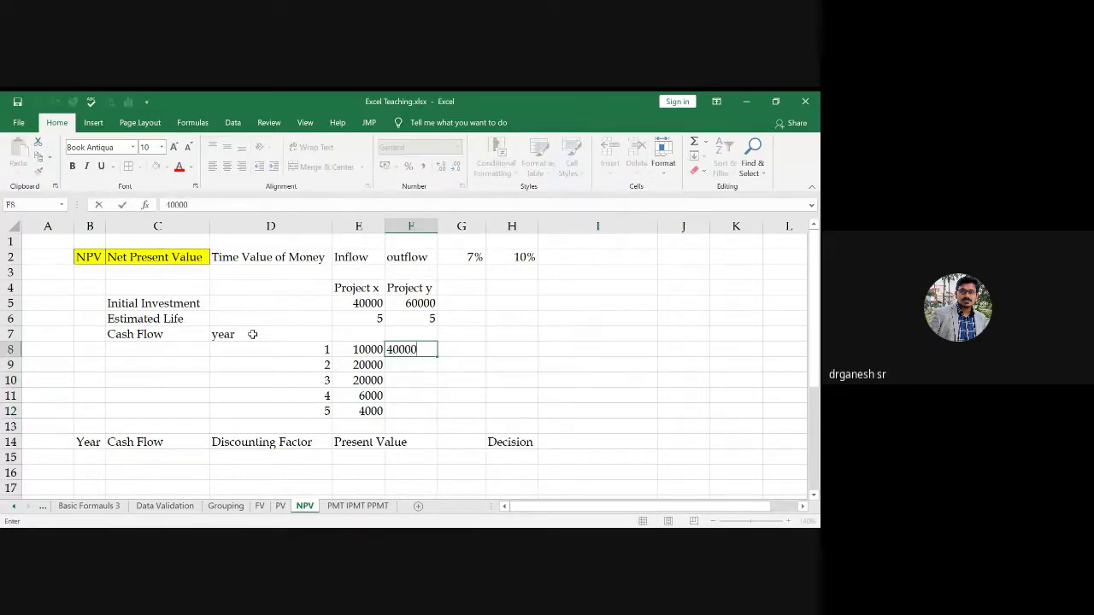
{"action": "key", "text": "Return"}
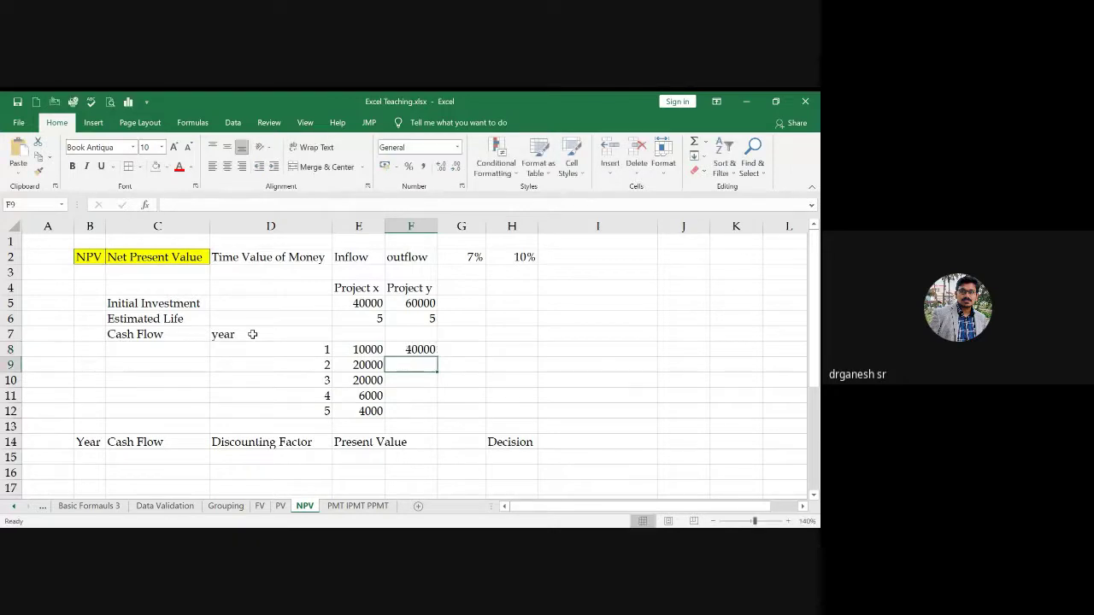
{"action": "type", "text": "20000"}
{"action": "key", "text": "Return"}
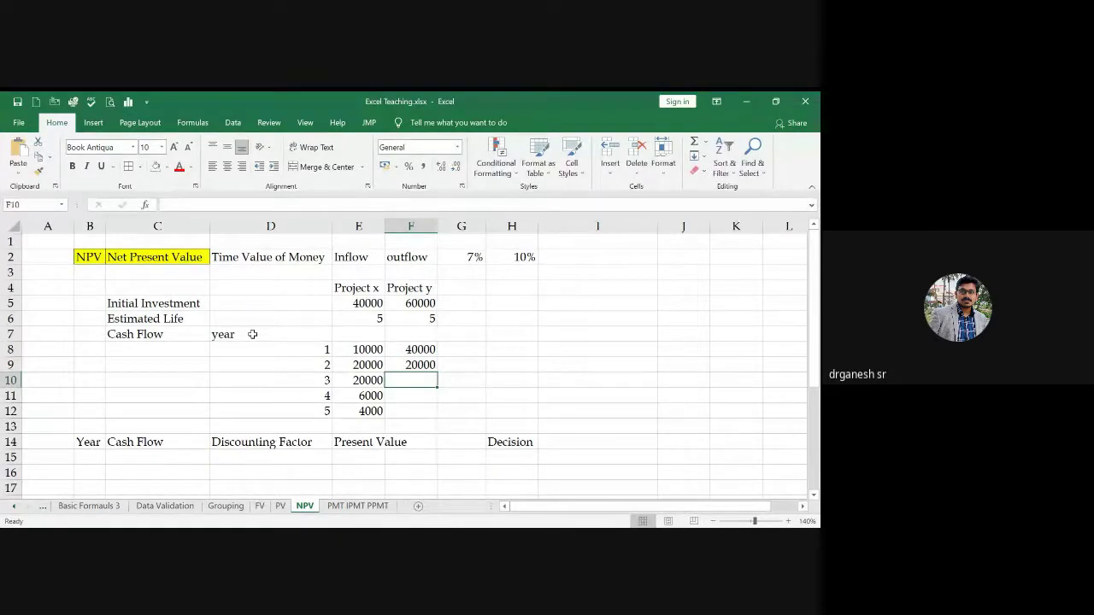
{"action": "type", "text": "10000"}
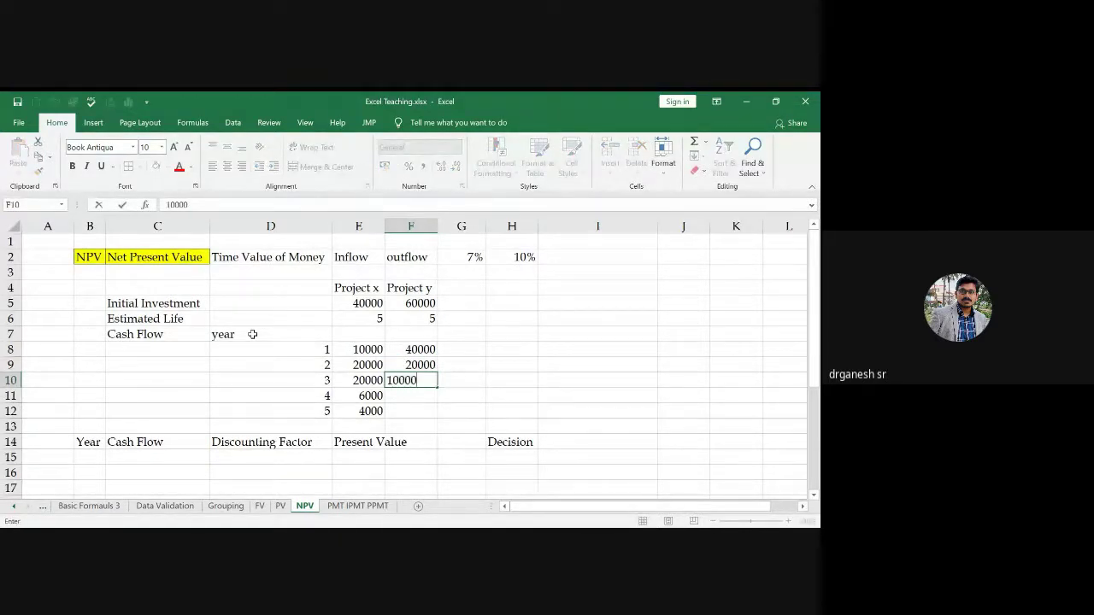
{"action": "key", "text": "Return"}
{"action": "type", "text": "6000"}
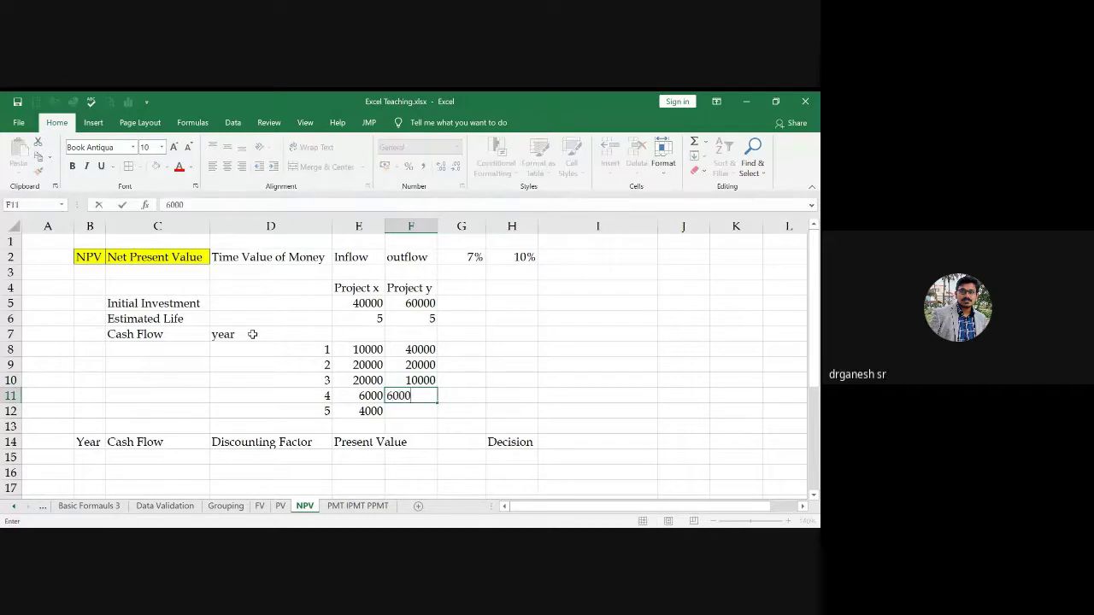
{"action": "key", "text": "Return"}
{"action": "type", "text": "4000"}
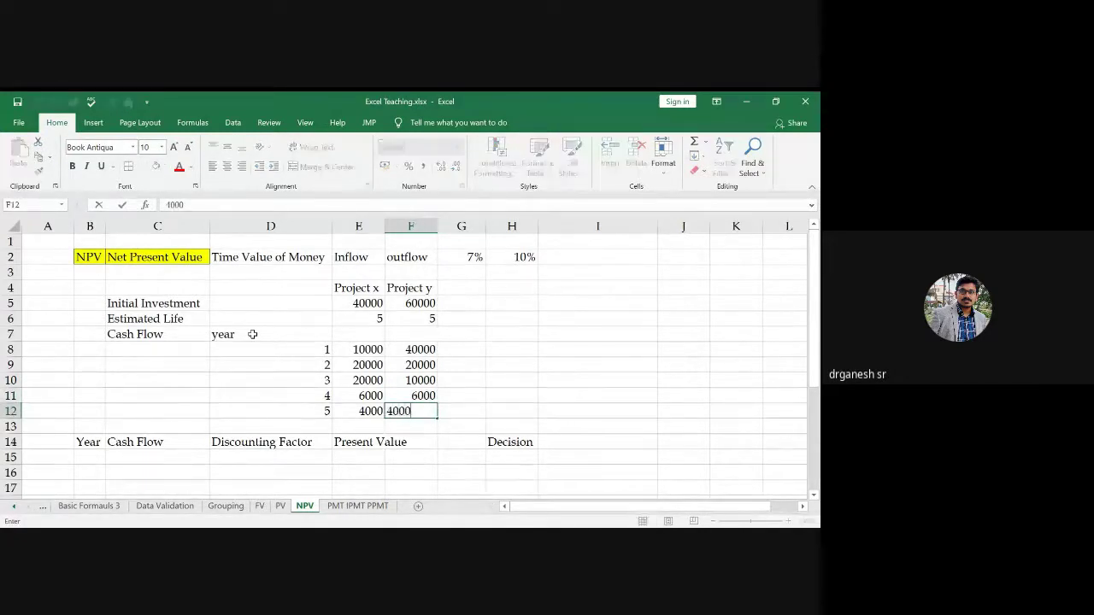
{"action": "key", "text": "Return"}
{"action": "key", "text": "Up"}
{"action": "key", "text": "Up"}
{"action": "key", "text": "Down"}
{"action": "key", "text": "Left"}
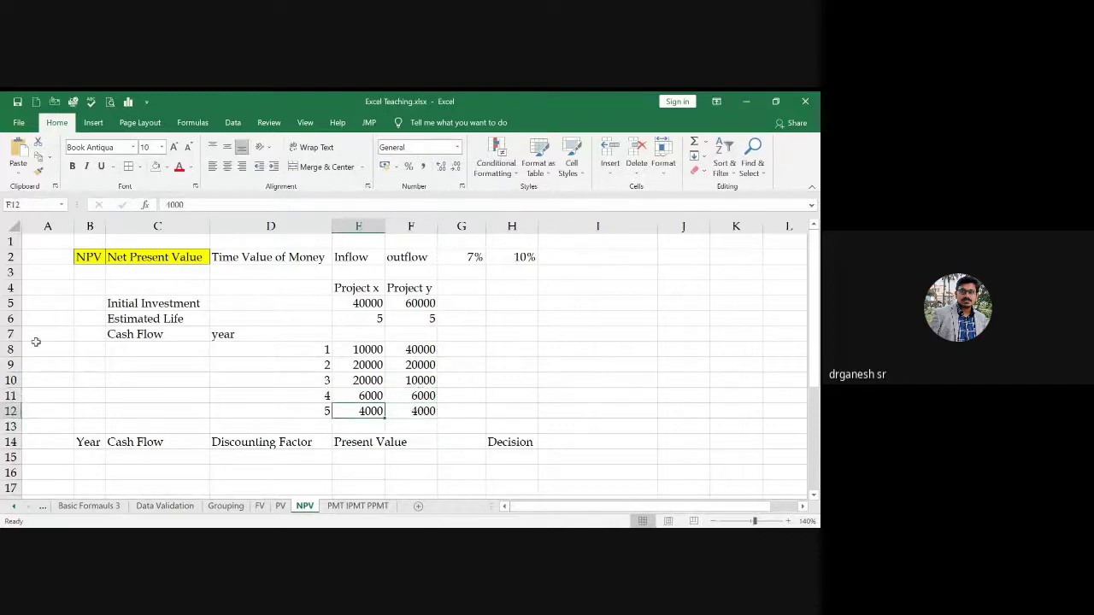
Step: Insert a blank row at row 13 and enter the label Discount Rate in C13
{"action": "left_click", "coordinate": [9, 425]}
{"action": "key", "text": "ctrl+shift+plus"}
{"action": "key", "text": "Right"}
{"action": "key", "text": "Right"}
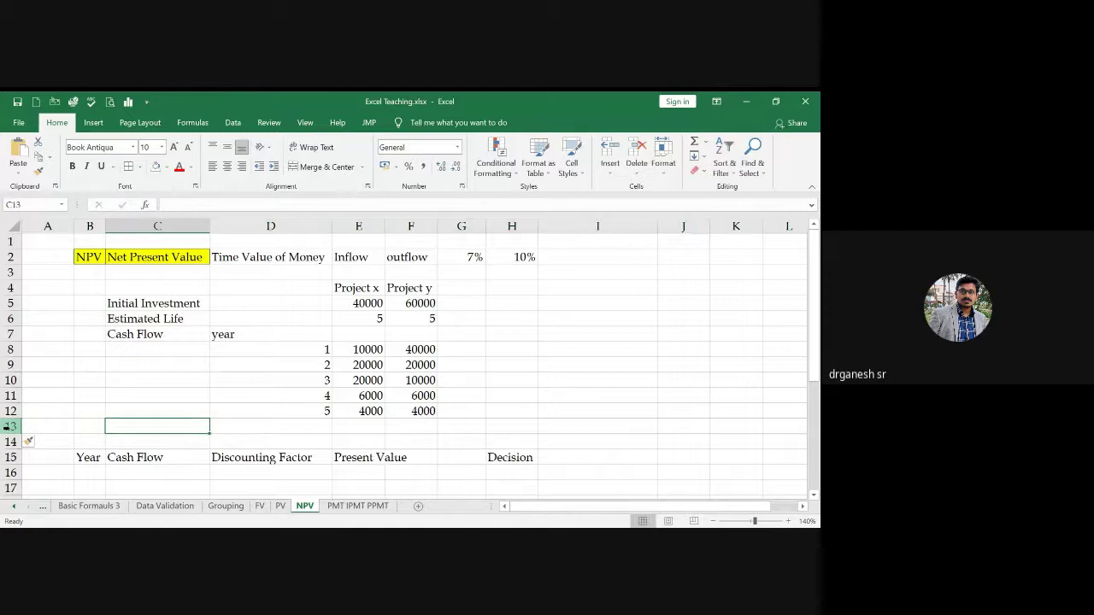
{"action": "type", "text": "Discount Ra"}
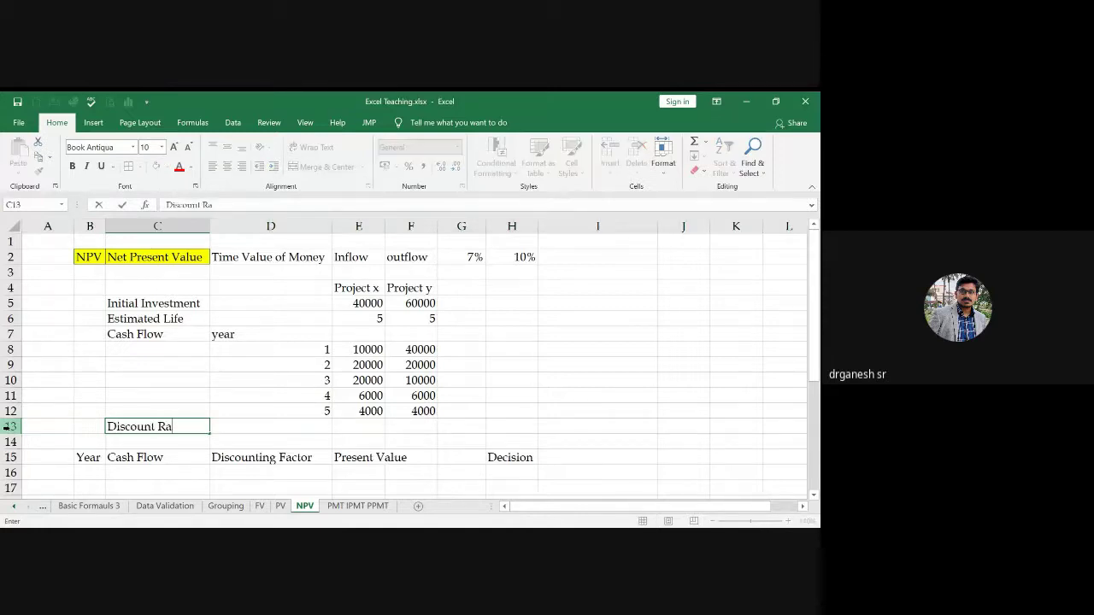
{"action": "key", "text": "Right"}
Step: Enter a discount rate of 10% in G13, on the Discount Rate row
{"action": "key", "text": "Right"}
{"action": "key", "text": "Right"}
{"action": "key", "text": "Right"}
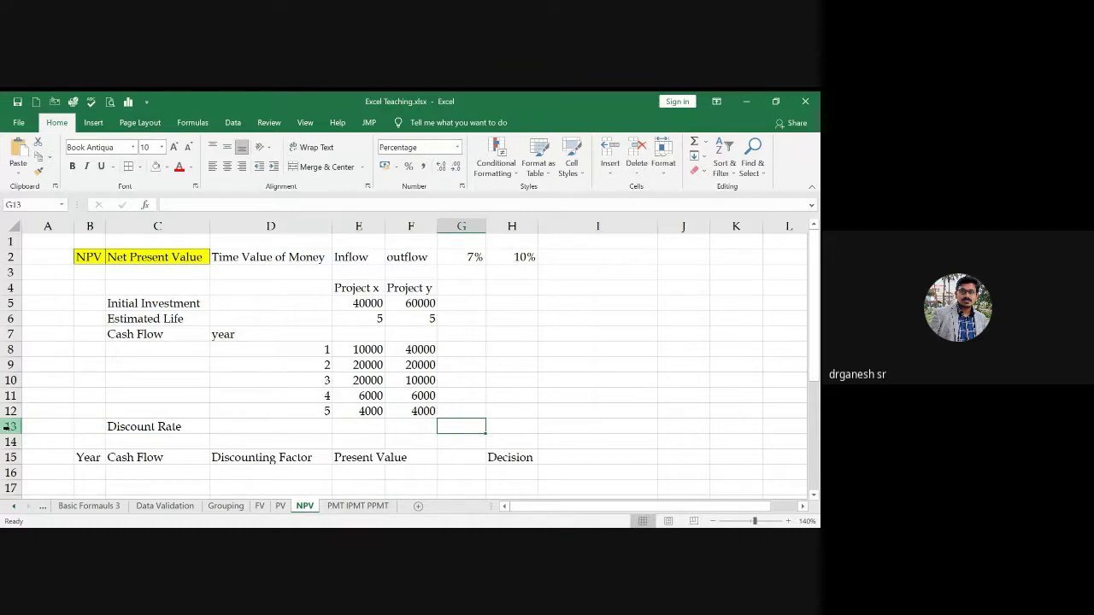
{"action": "type", "text": "10"}
{"action": "key", "text": "Return"}
{"action": "key", "text": "Up"}
{"action": "key", "text": "Up"}
{"action": "key", "text": "Up"}
{"action": "key", "text": "Up"}
{"action": "key", "text": "Down"}
Step: Insert a blank row at row 14, below the Discount Rate row
{"action": "left_click", "coordinate": [12, 441]}
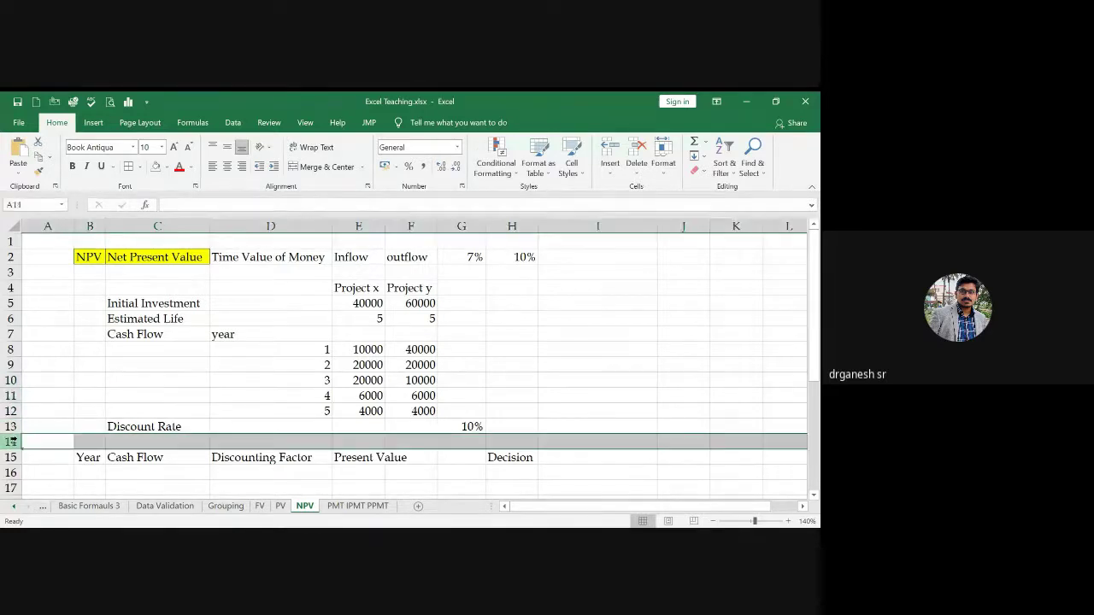
{"action": "key", "text": "ctrl+plus"}
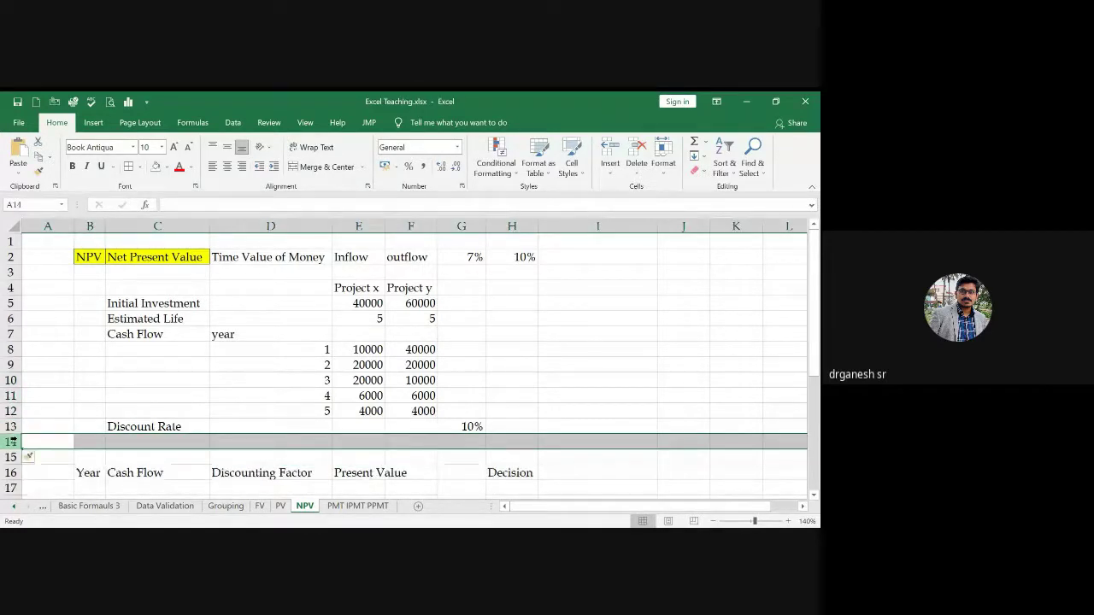
{"action": "left_click", "coordinate": [43, 396]}
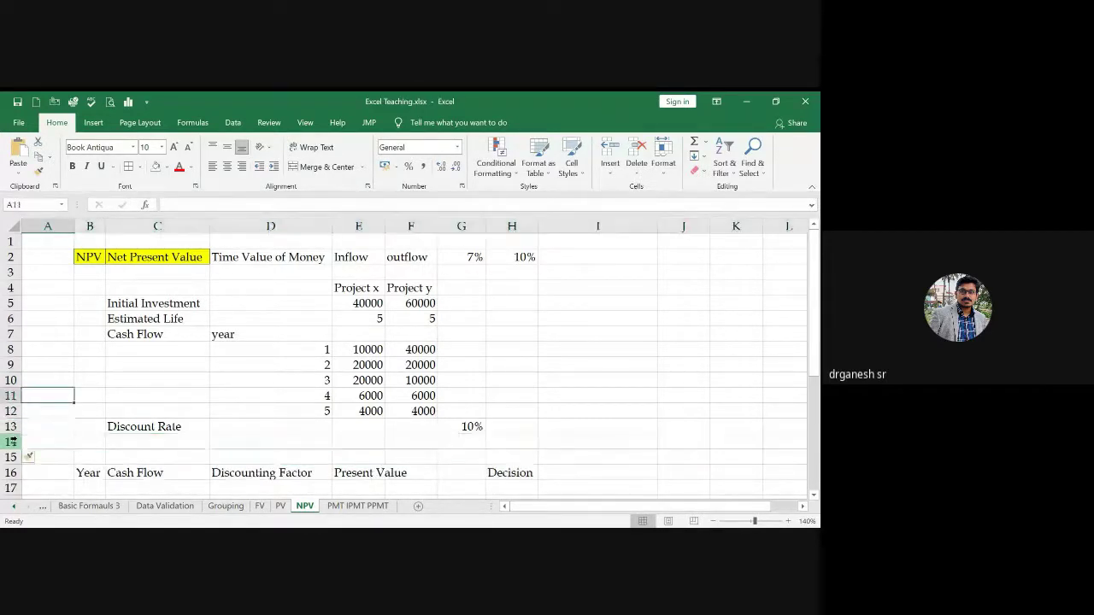
Step: Capitalise the project letters in the headings, making E4 Project X and F4 Project Y
{"action": "double_click", "coordinate": [377, 288]}
{"action": "key", "text": "BackSpace"}
{"action": "type", "text": "X"}
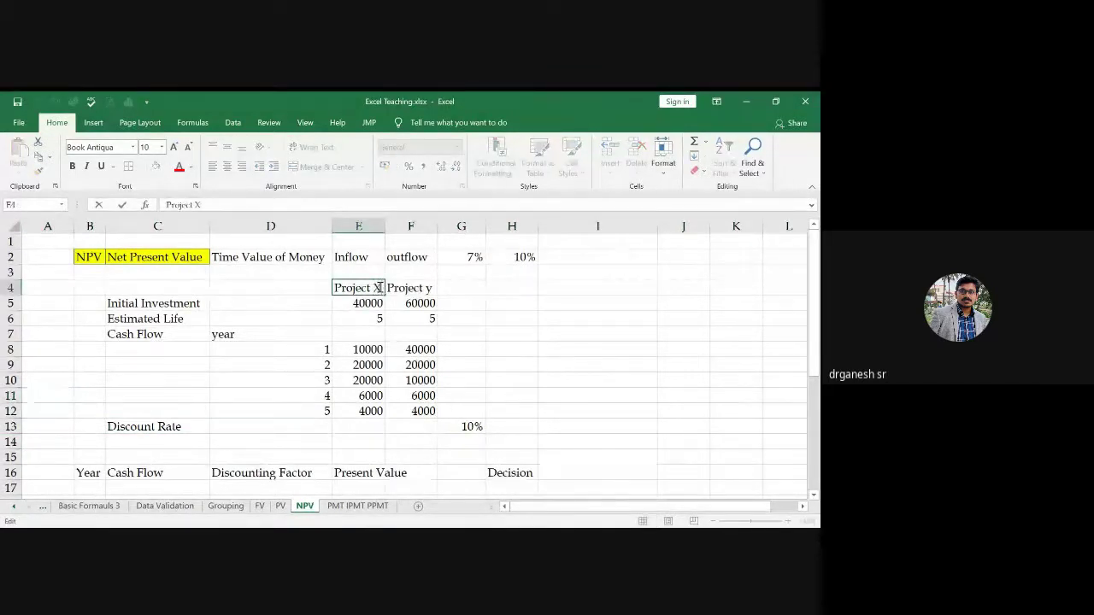
{"action": "key", "text": "Tab"}
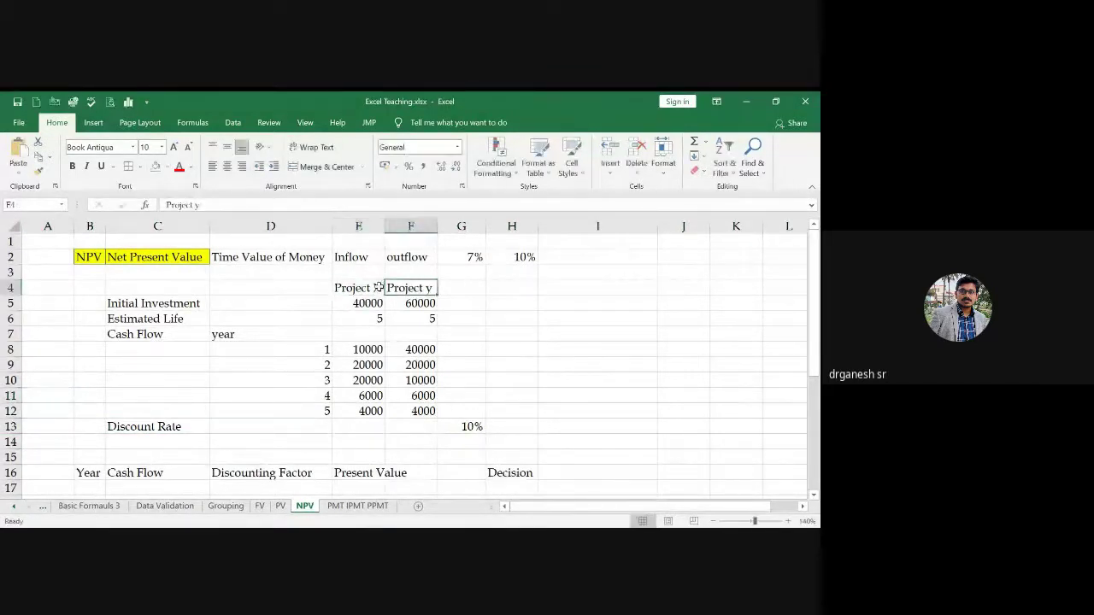
{"action": "double_click", "coordinate": [434, 288]}
{"action": "key", "text": "BackSpace"}
{"action": "type", "text": "Y"}
{"action": "key", "text": "shift+Tab"}
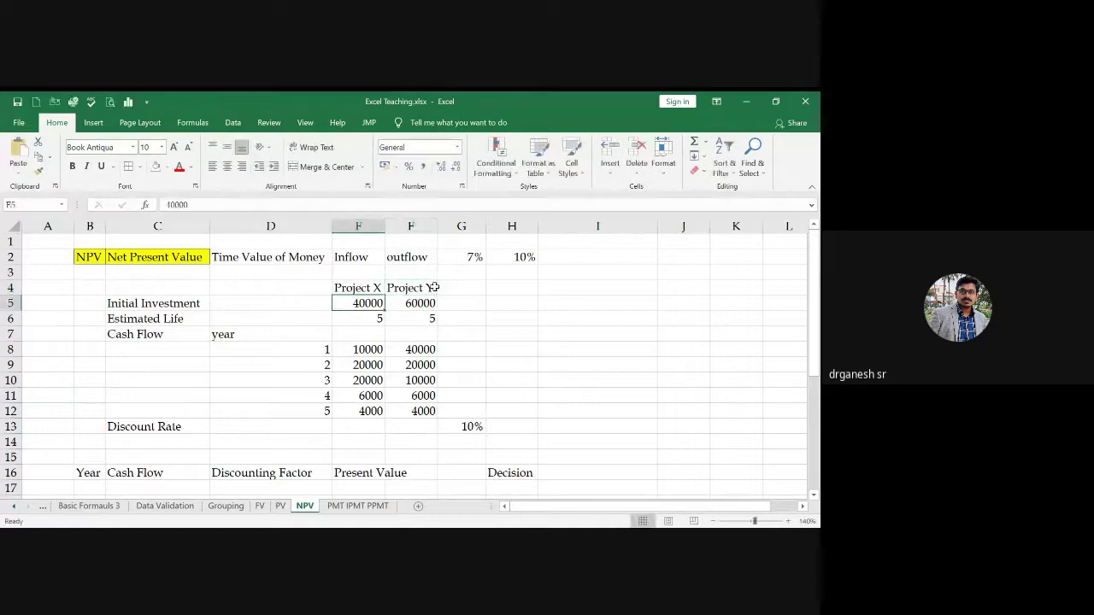
Step: Apply borders to all cells of the project table in C4:F12
{"action": "key", "text": "Left"}
{"action": "key", "text": "Left"}
{"action": "key", "text": "shift+Down"}
{"action": "key", "text": "shift+Down"}
{"action": "key", "text": "shift+Down"}
{"action": "key", "text": "shift+Down"}
{"action": "key", "text": "shift+Down"}
{"action": "key", "text": "shift+Down"}
{"action": "key", "text": "shift+Down"}
{"action": "key", "text": "shift+Down"}
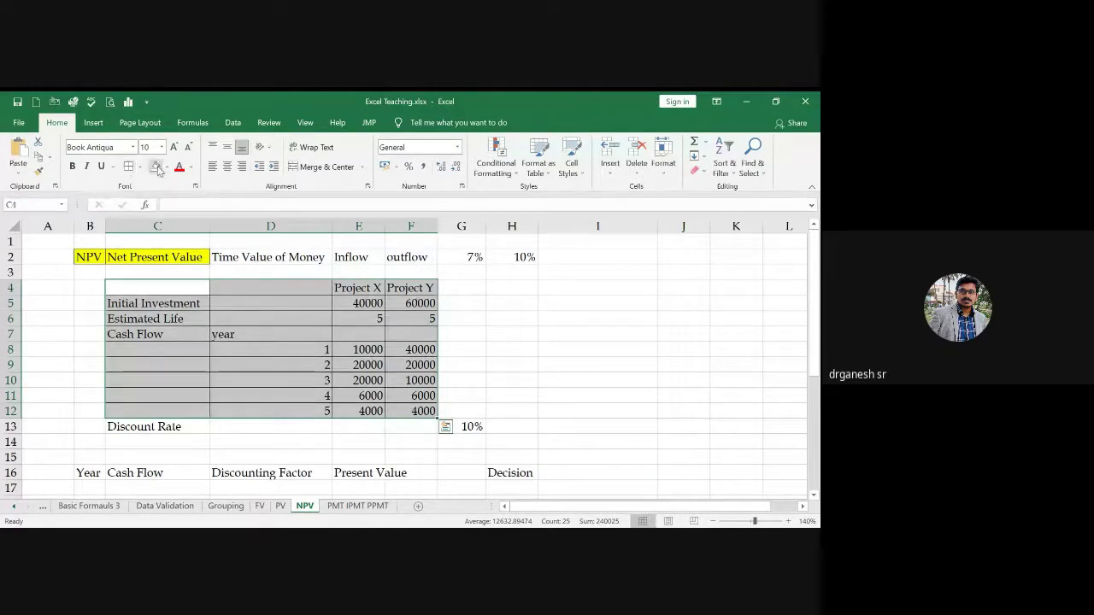
{"action": "left_click", "coordinate": [366, 304]}
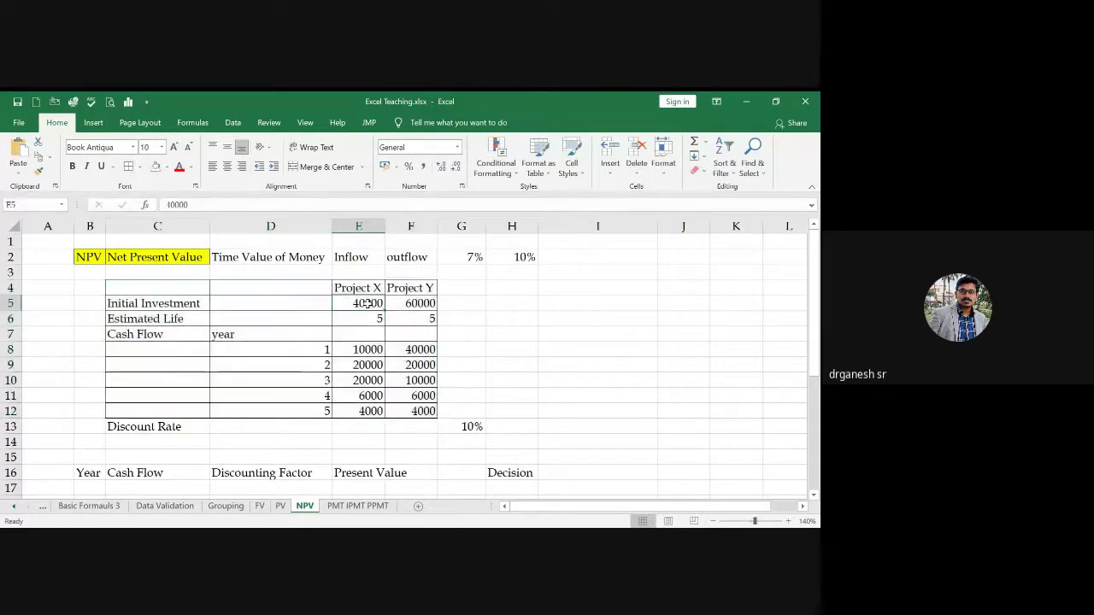
{"action": "left_click", "coordinate": [408, 305]}
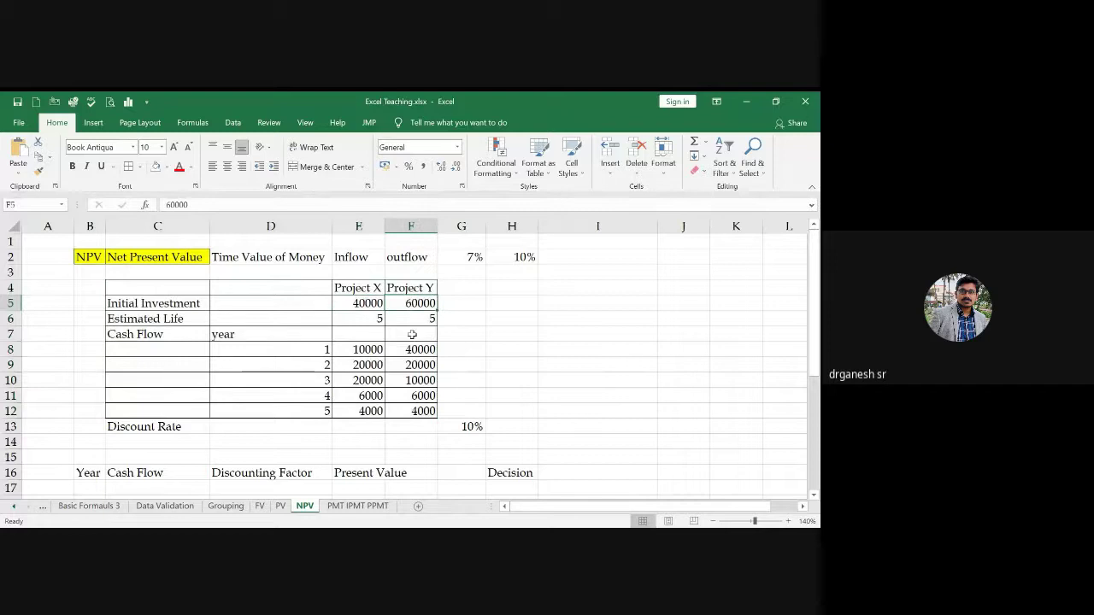
{"action": "left_click_drag", "start_coordinate": [363, 319], "coordinate": [410, 318]}
{"action": "left_click_drag", "start_coordinate": [344, 351], "coordinate": [387, 399]}
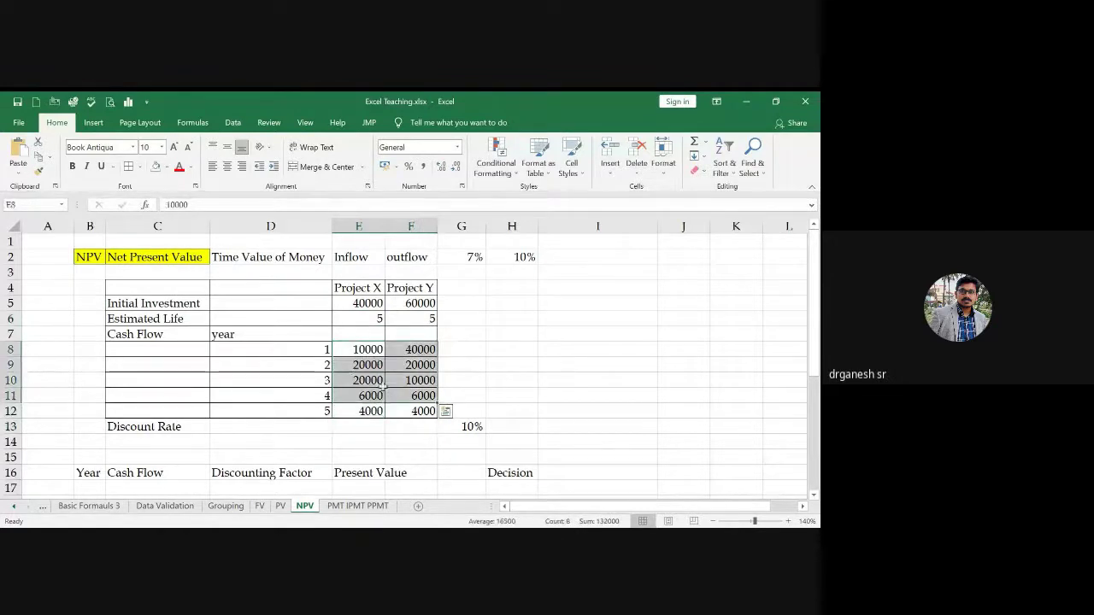
{"action": "left_click", "coordinate": [372, 353]}
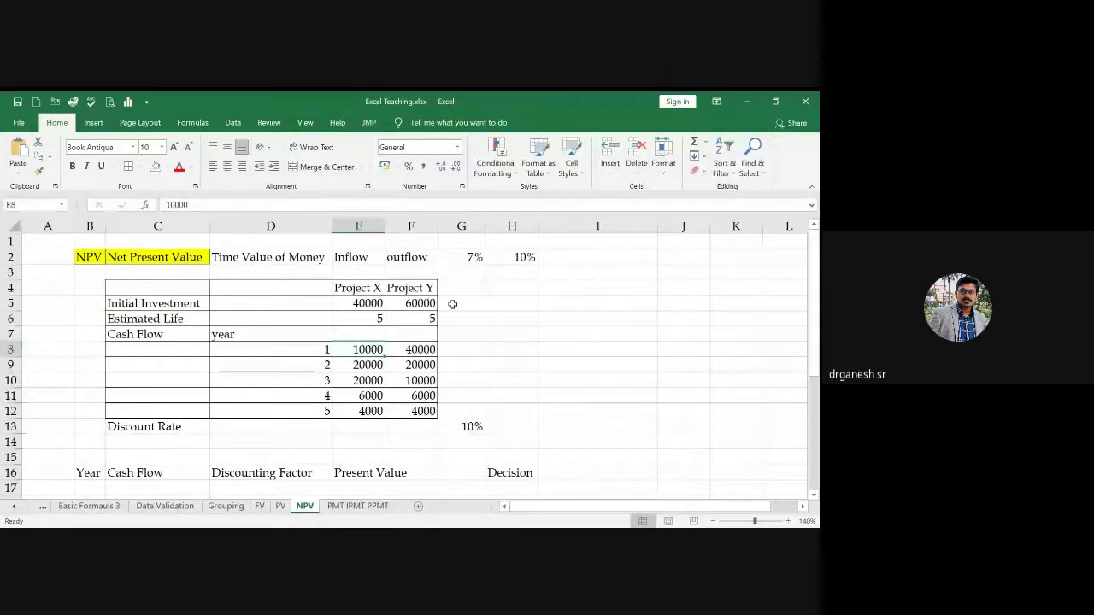
Step: Move the 10% discount rate from G13 to E13, under the Project X column
{"action": "left_click", "coordinate": [459, 428]}
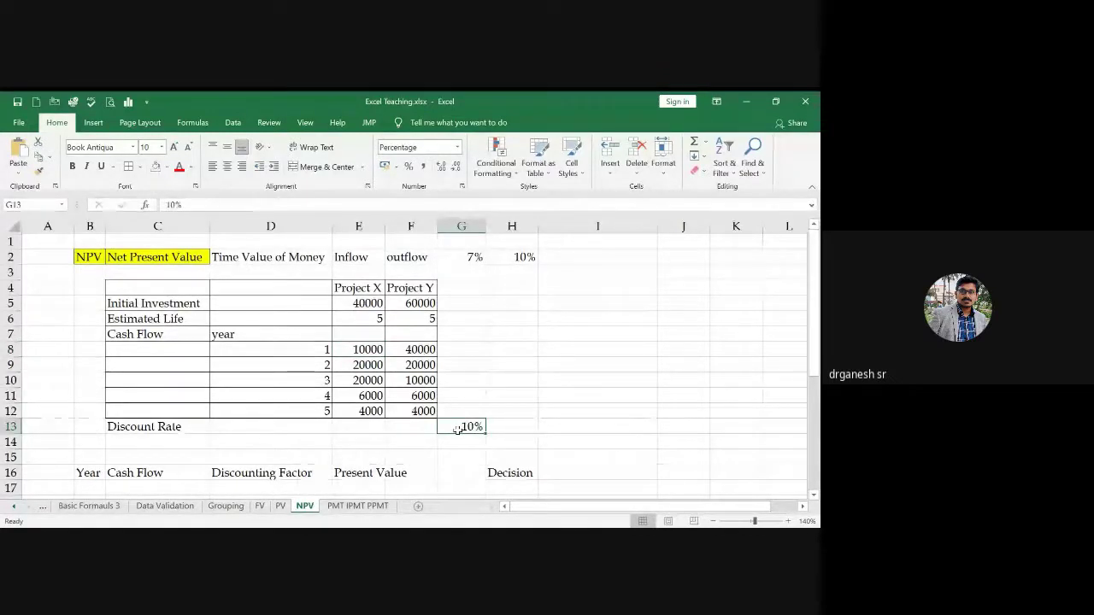
{"action": "key", "text": "ctrl+c"}
{"action": "left_click", "coordinate": [364, 433]}
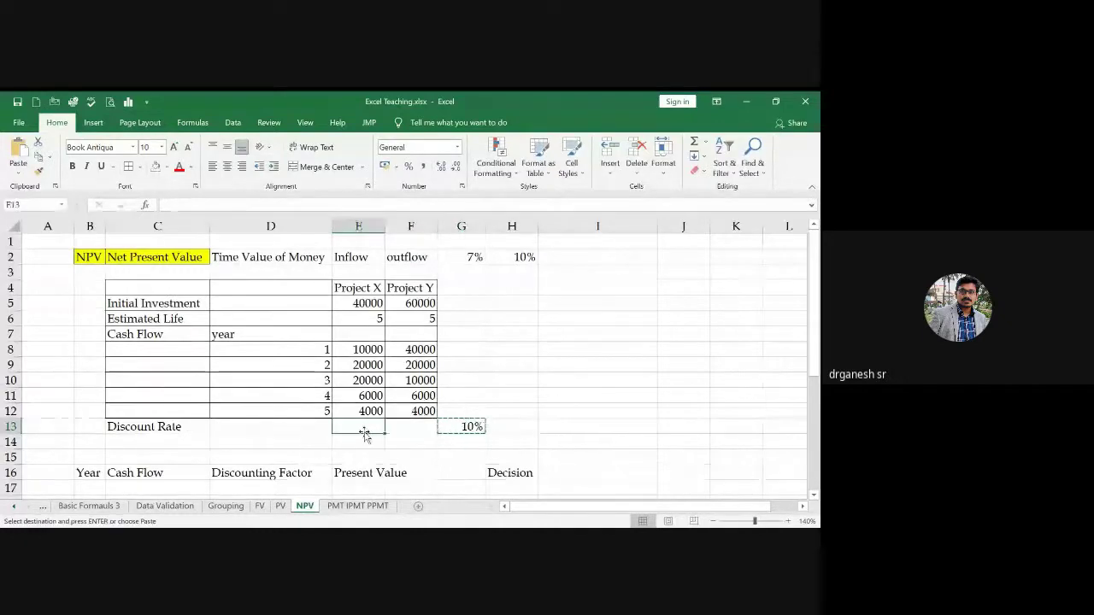
{"action": "key", "text": "Return"}
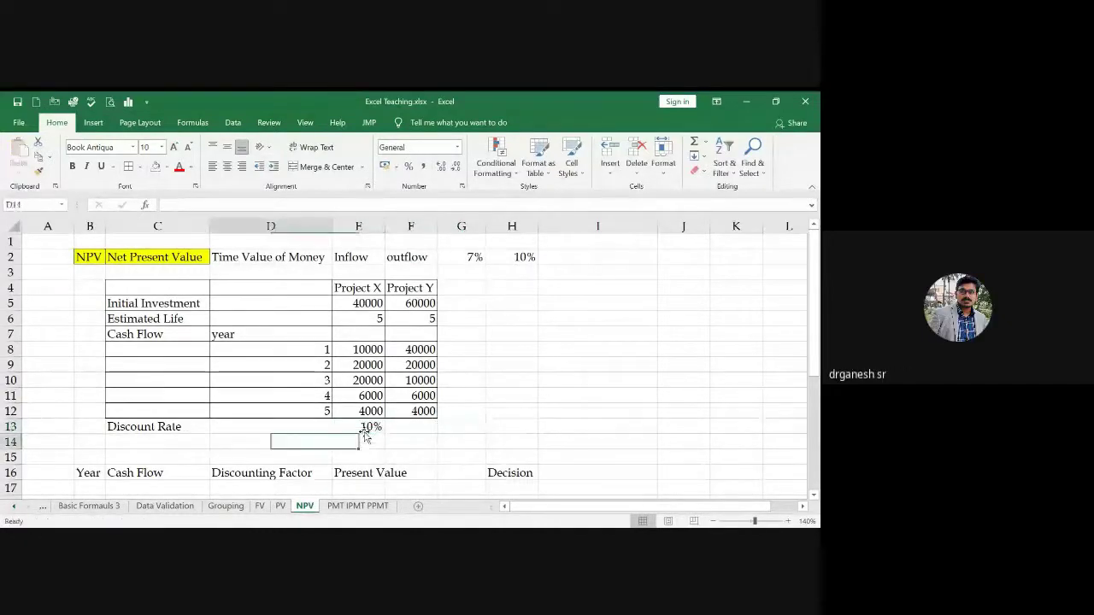
Step: Insert more blank rows at row 14 between the Discount Rate row and the Year table headings
{"action": "left_click", "coordinate": [10, 441]}
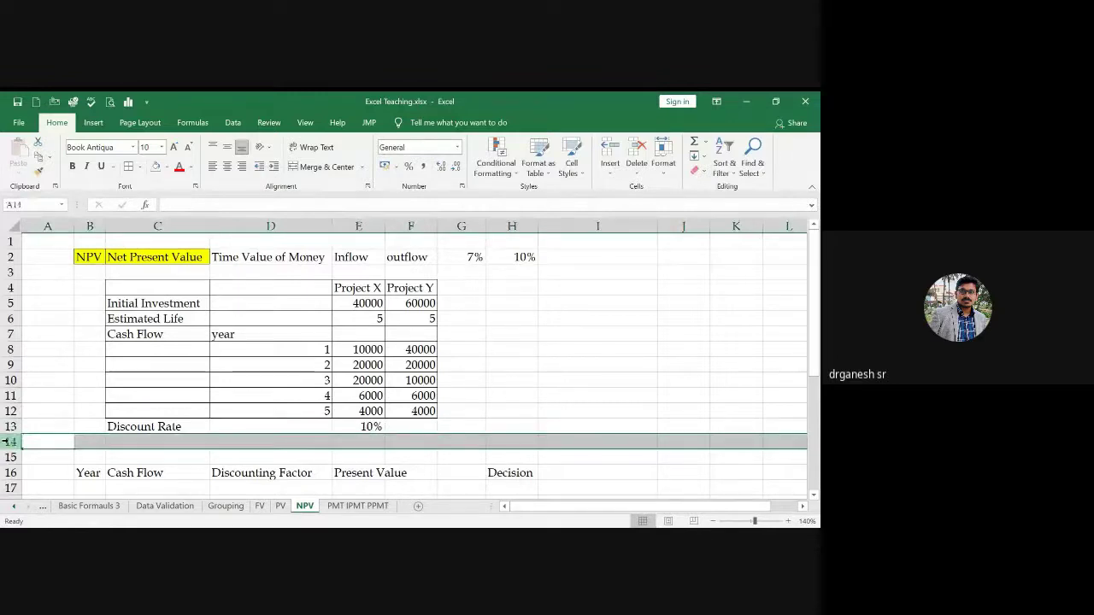
{"action": "key", "text": "ctrl+shift+plus"}
{"action": "key", "text": "Right"}
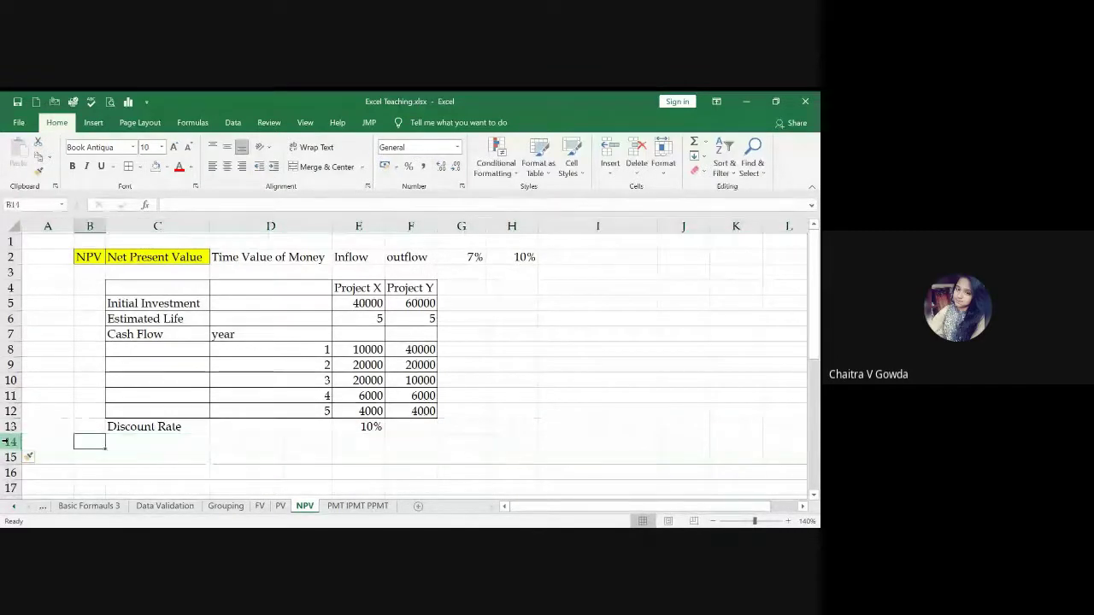
Step: Try to calculate the year 1 discount factor in D14 with the formula =1/1+E13^1
{"action": "key", "text": "Right"}
{"action": "key", "text": "Right"}
{"action": "type", "text": "="}
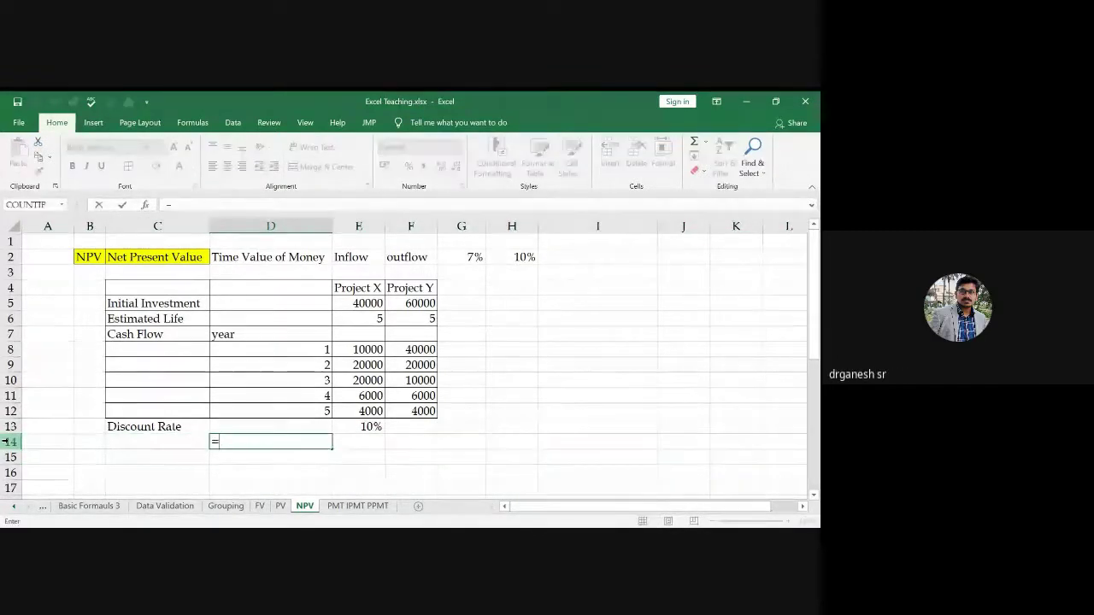
{"action": "type", "text": "1/"}
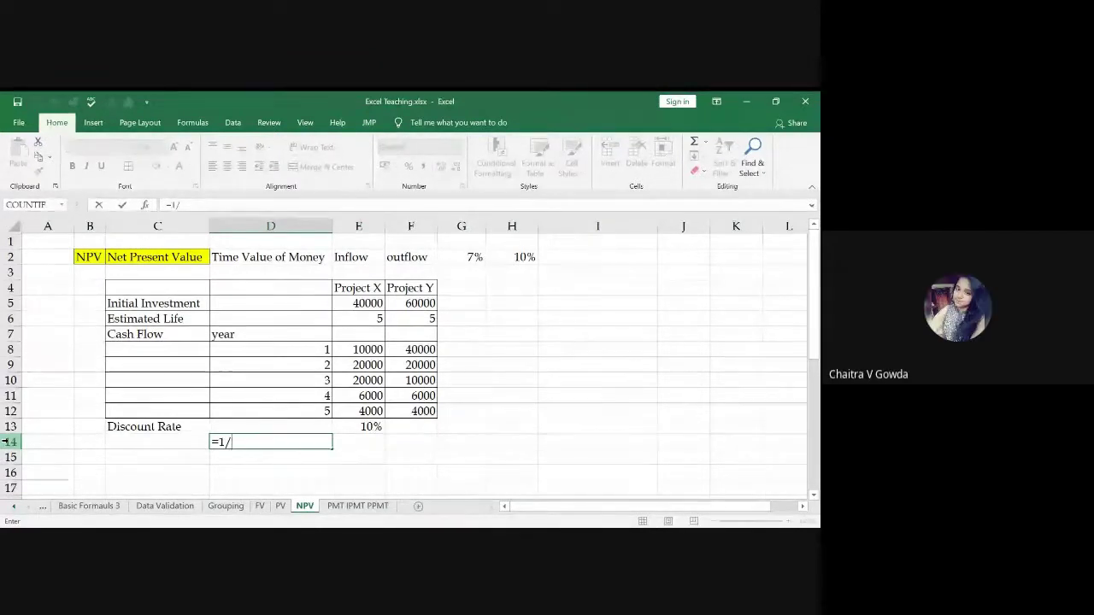
{"action": "type", "text": "1+"}
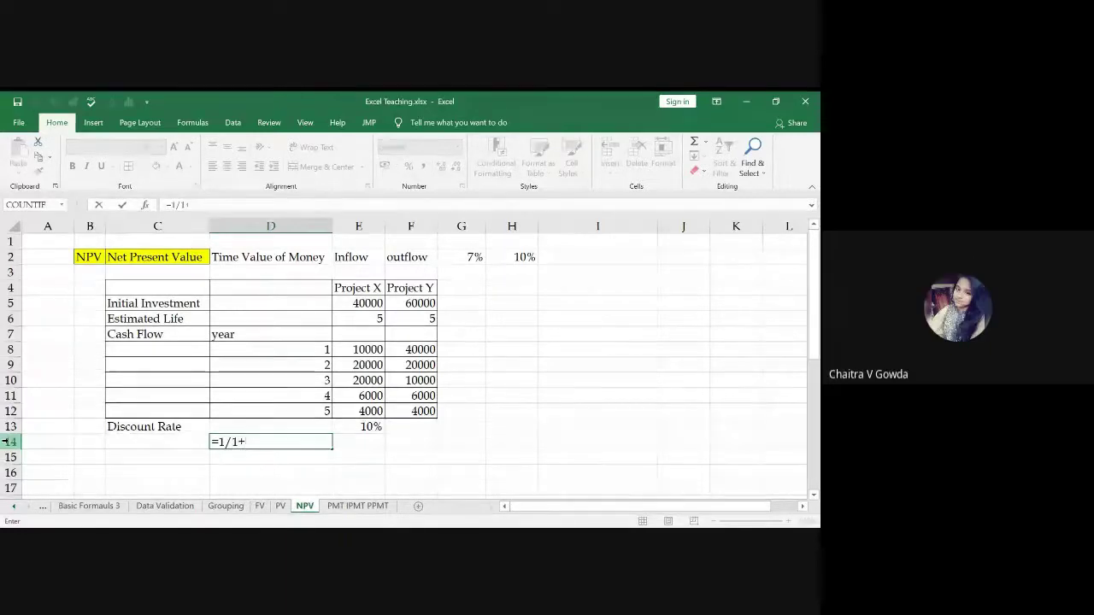
{"action": "key", "text": "Right"}
{"action": "key", "text": "Up"}
{"action": "key", "text": "Right"}
{"action": "key", "text": "Left"}
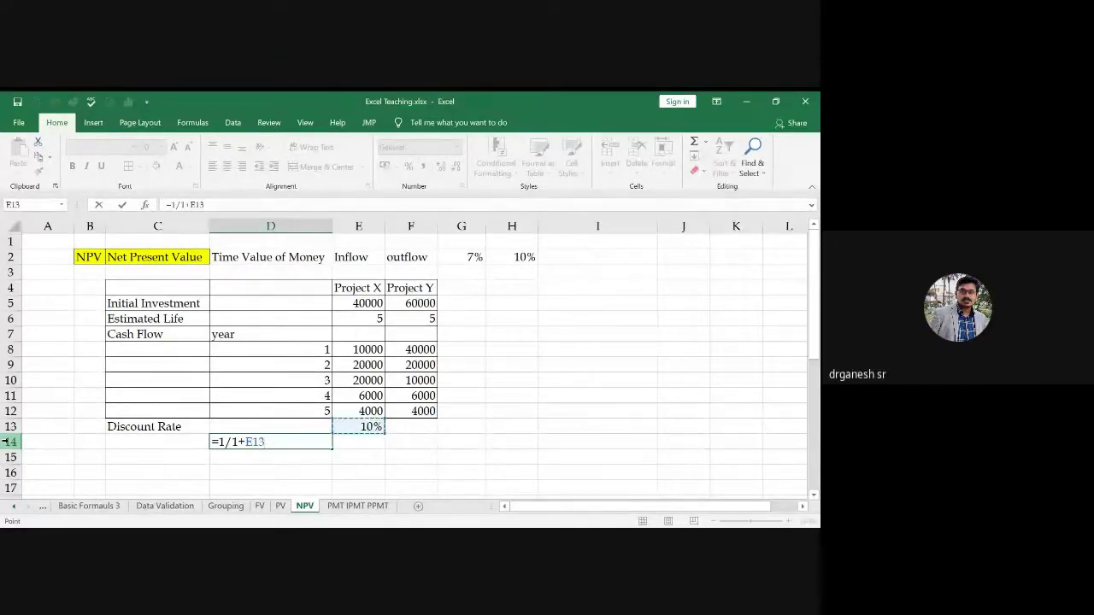
{"action": "type", "text": "^"}
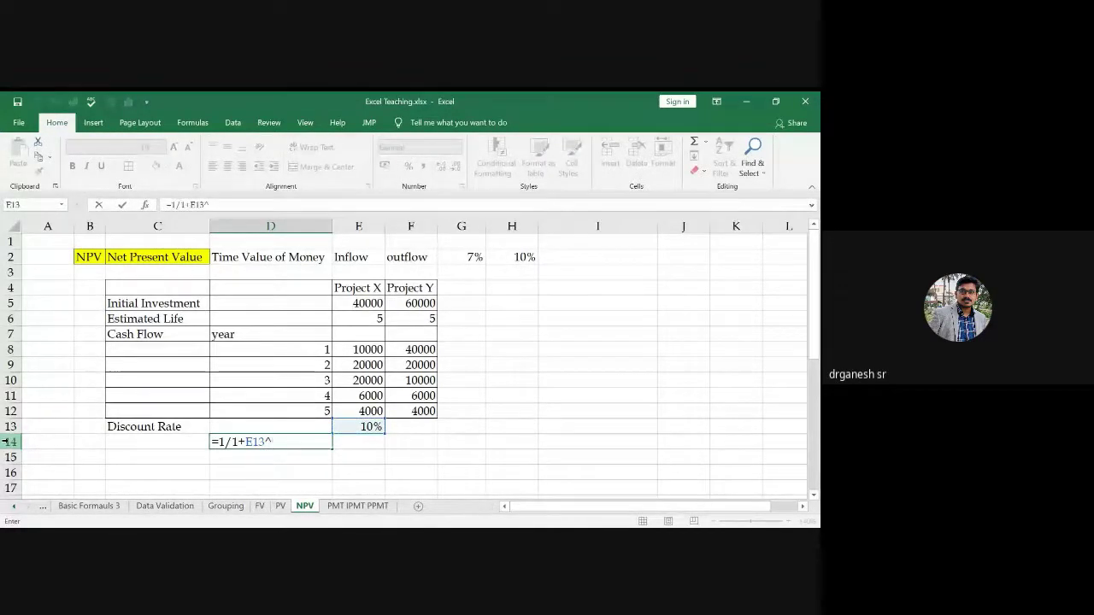
{"action": "type", "text": "1"}
{"action": "key", "text": "Return"}
{"action": "key", "text": "Up"}
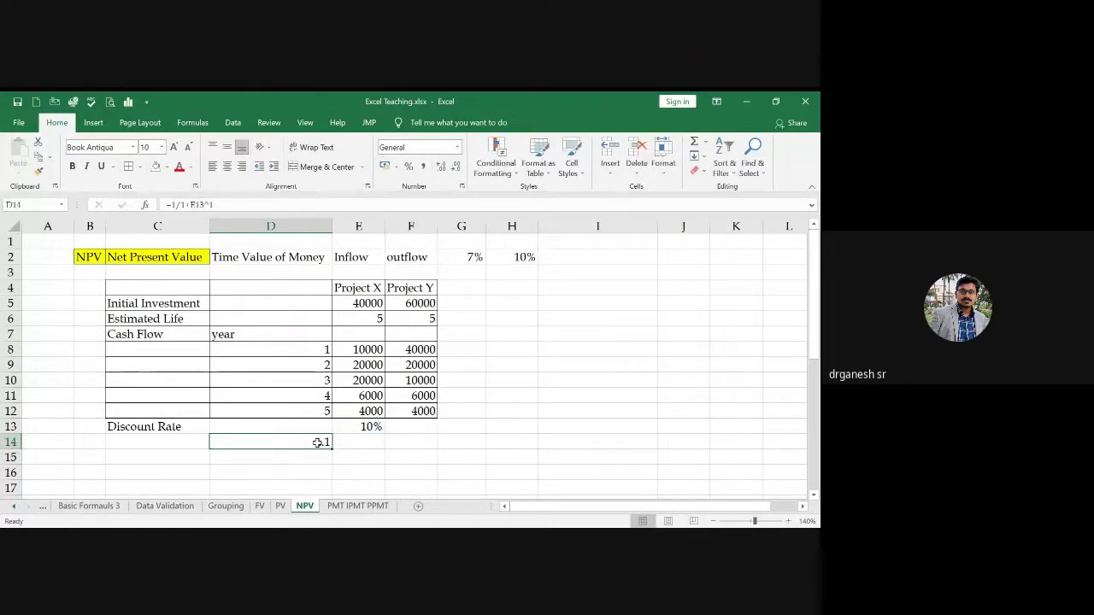
Step: Try filling the D14 formula down to D16, undo the fill and clear D14
{"action": "left_click_drag", "start_coordinate": [331, 449], "coordinate": [330, 483]}
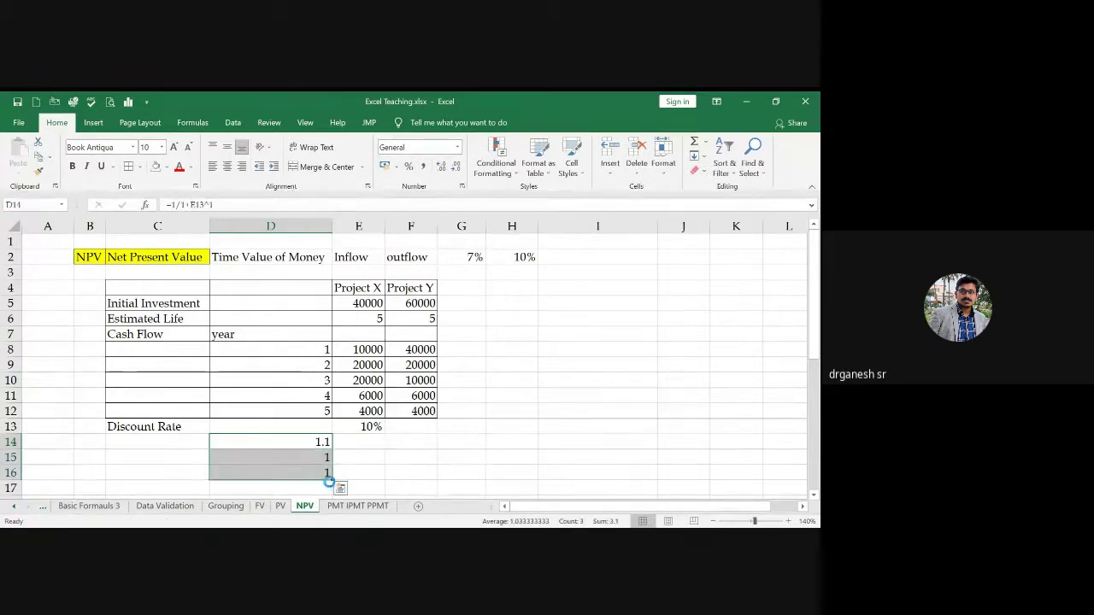
{"action": "key", "text": "ctrl+z"}
{"action": "key", "text": "Delete"}
Step: Enter the year numbers 1 to 5 in D14:D18 below the Discount Rate row
{"action": "type", "text": "1"}
{"action": "key", "text": "Return"}
{"action": "type", "text": "2"}
{"action": "key", "text": "Return"}
{"action": "type", "text": "3"}
{"action": "key", "text": "Return"}
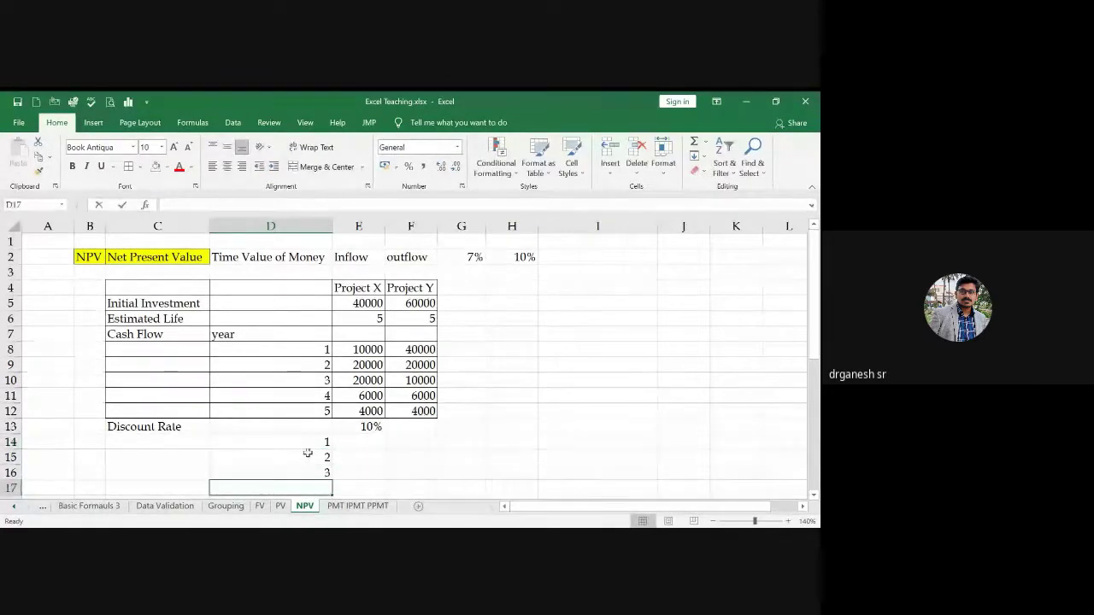
{"action": "type", "text": "4"}
{"action": "key", "text": "Return"}
{"action": "type", "text": "5"}
{"action": "key", "text": "Right"}
Step: Try to enter a decimal discount factor for year 1 in E14
{"action": "key", "text": "Up"}
{"action": "key", "text": "Up"}
{"action": "key", "text": "Up"}
{"action": "key", "text": "Up"}
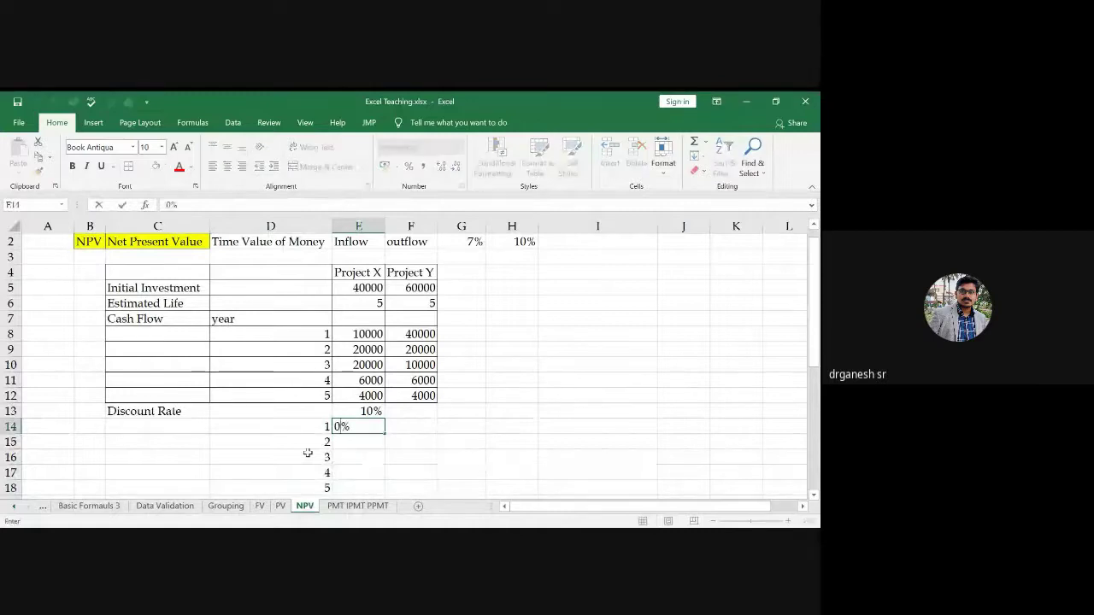
{"action": "type", "text": "0."}
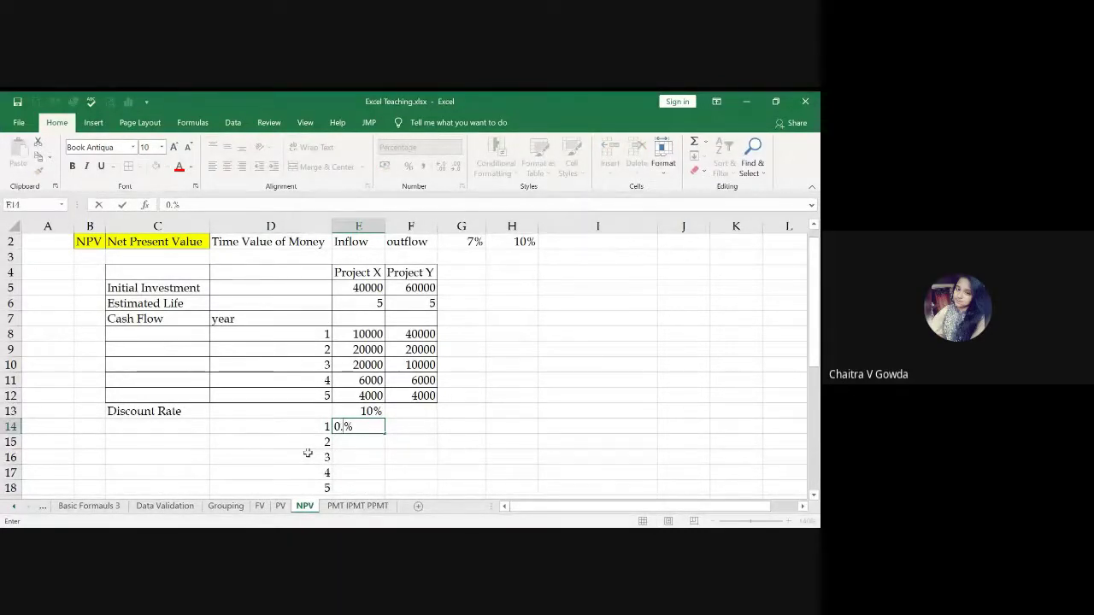
{"action": "left_click", "coordinate": [399, 439]}
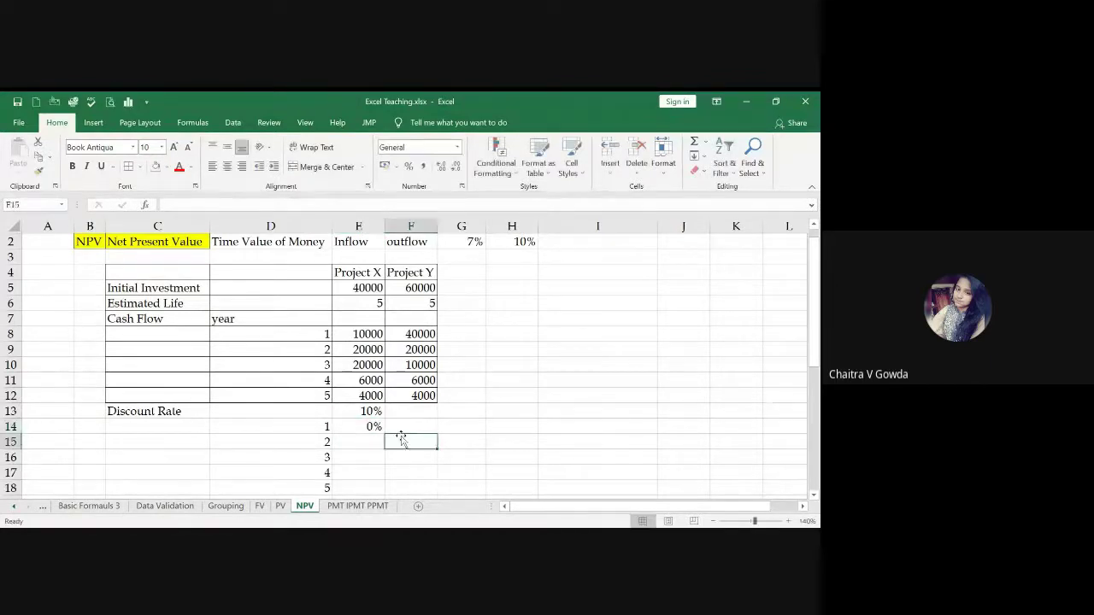
Step: Apply the comma style number format to E14:E18 in place of the percentage format
{"action": "mouse_move", "coordinate": [371, 429]}
{"action": "left_mouse_down"}
{"action": "mouse_move", "coordinate": [366, 501]}
{"action": "mouse_move", "coordinate": [359, 446]}
{"action": "left_mouse_up"}
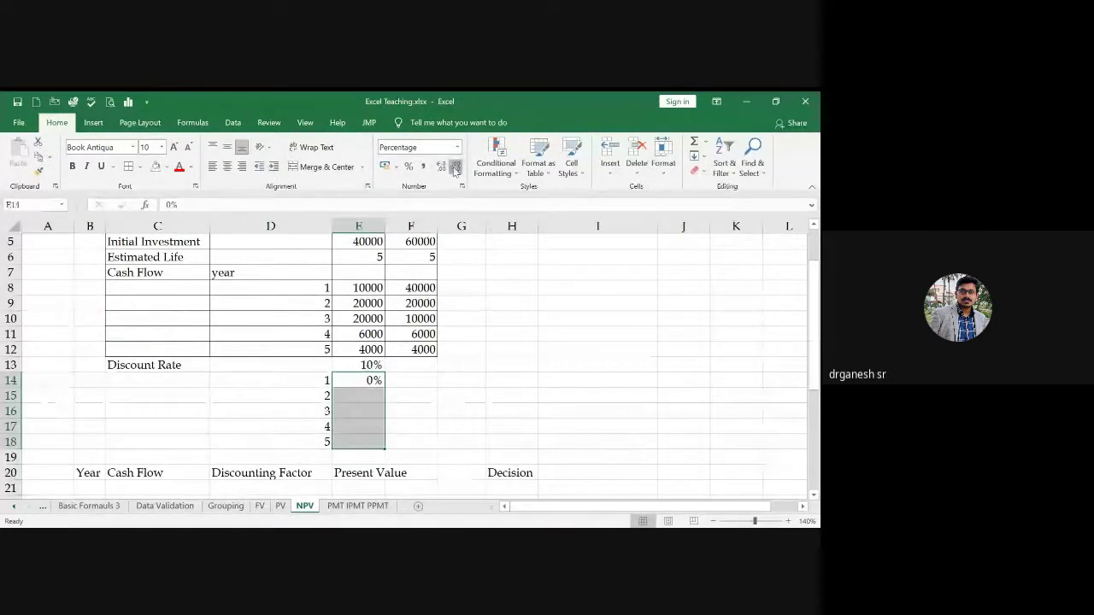
{"action": "left_click", "coordinate": [421, 169]}
{"action": "left_click", "coordinate": [374, 377]}
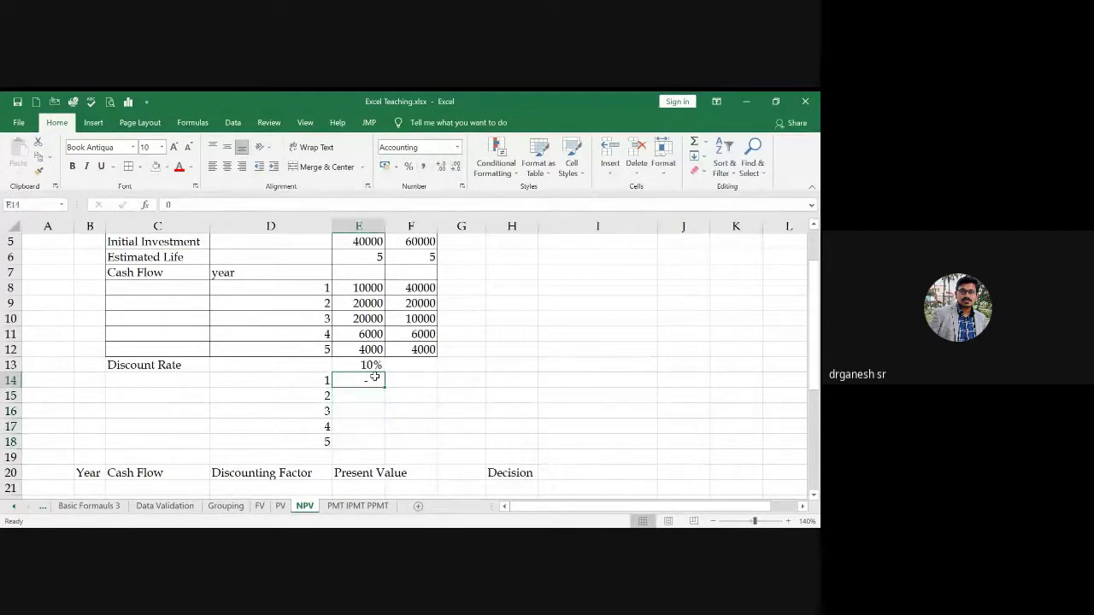
{"action": "type", "text": "k"}
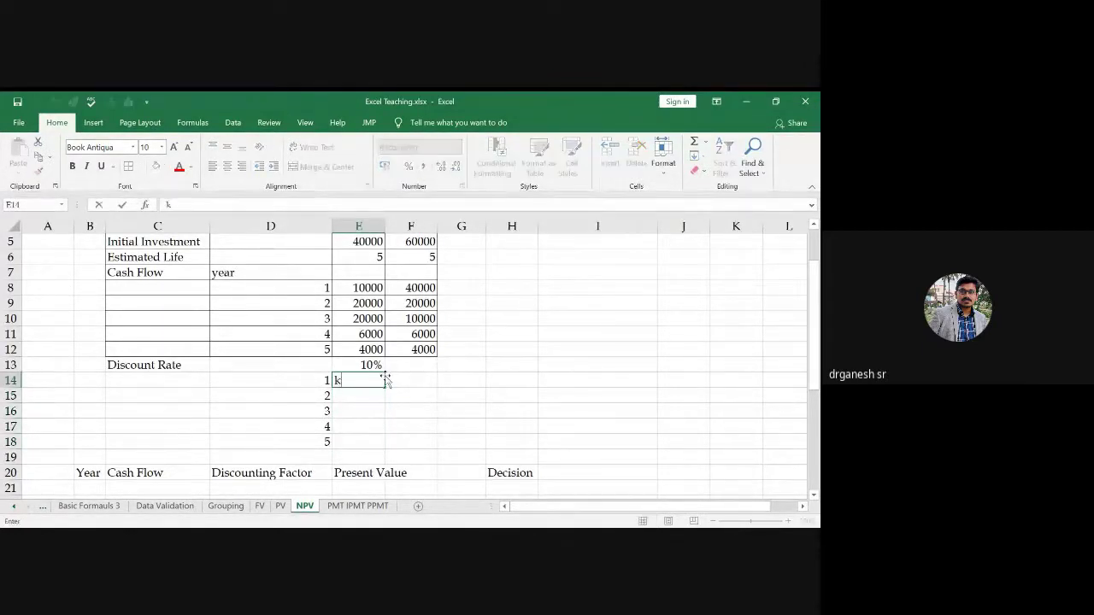
{"action": "type", "text": "8"}
{"action": "key", "text": "Left"}
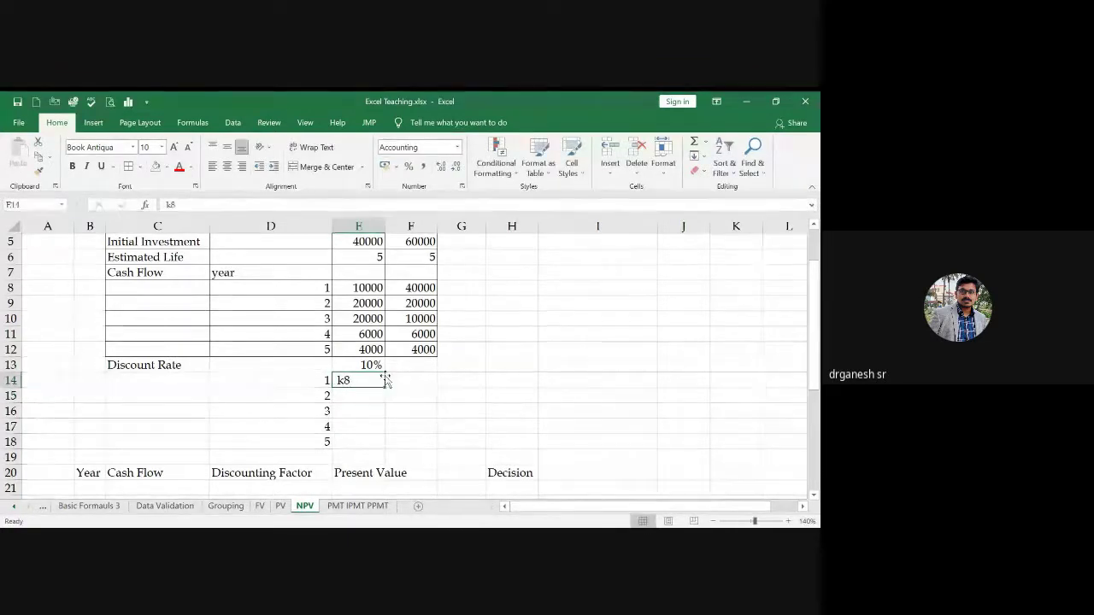
{"action": "key", "text": "BackSpace"}
{"action": "key", "text": "Return"}
{"action": "left_click", "coordinate": [385, 379]}
{"action": "key", "text": "Delete"}
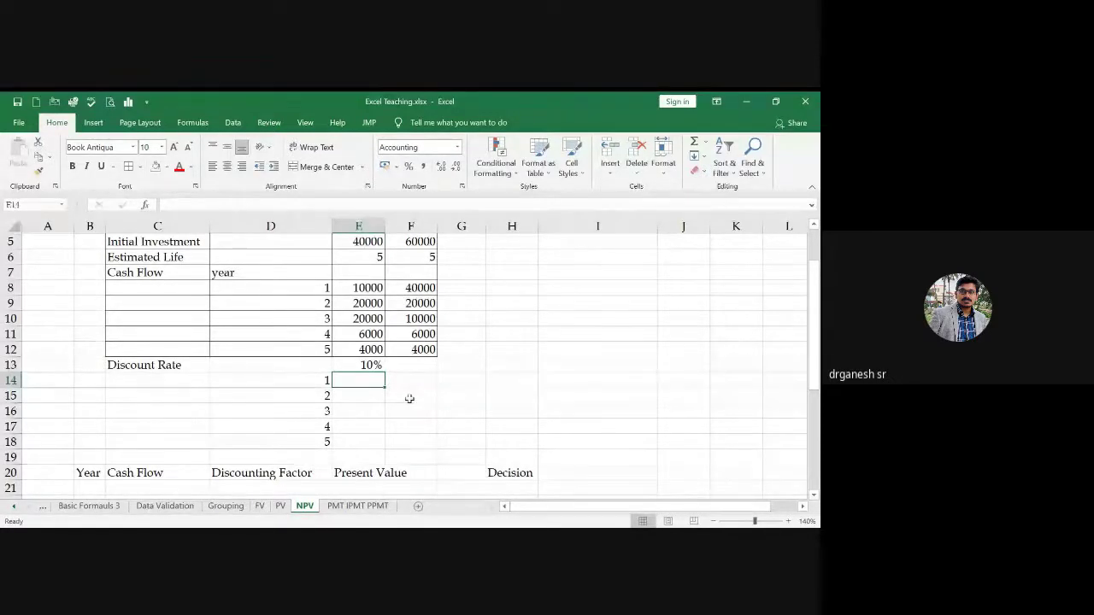
Step: Enter 0.909 as the year 1 discount factor in E14 and display it with three decimal places
{"action": "type", "text": "0.909"}
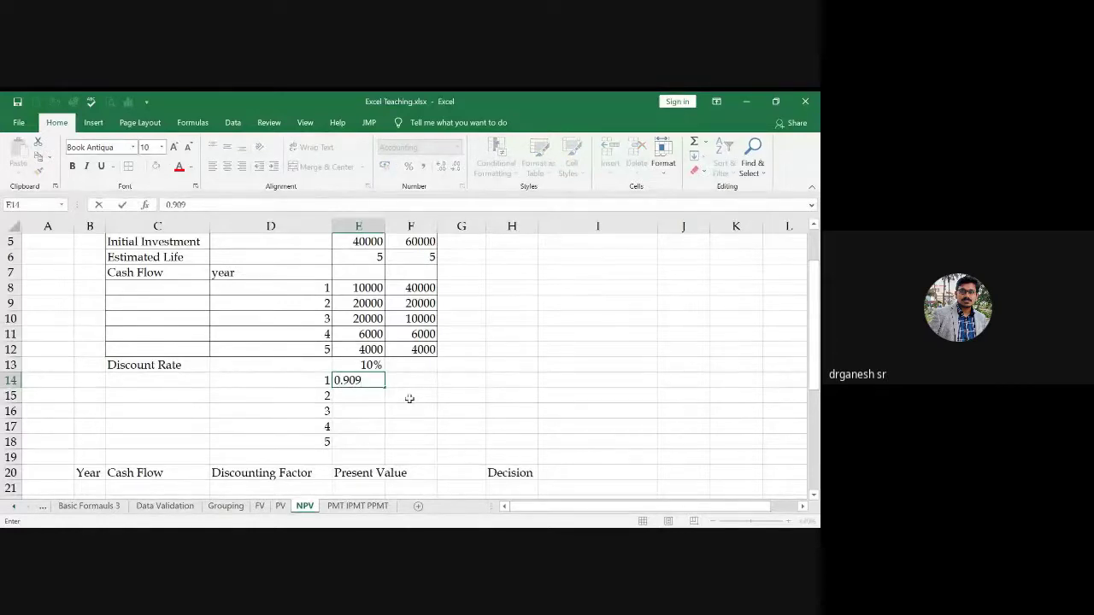
{"action": "key", "text": "Return"}
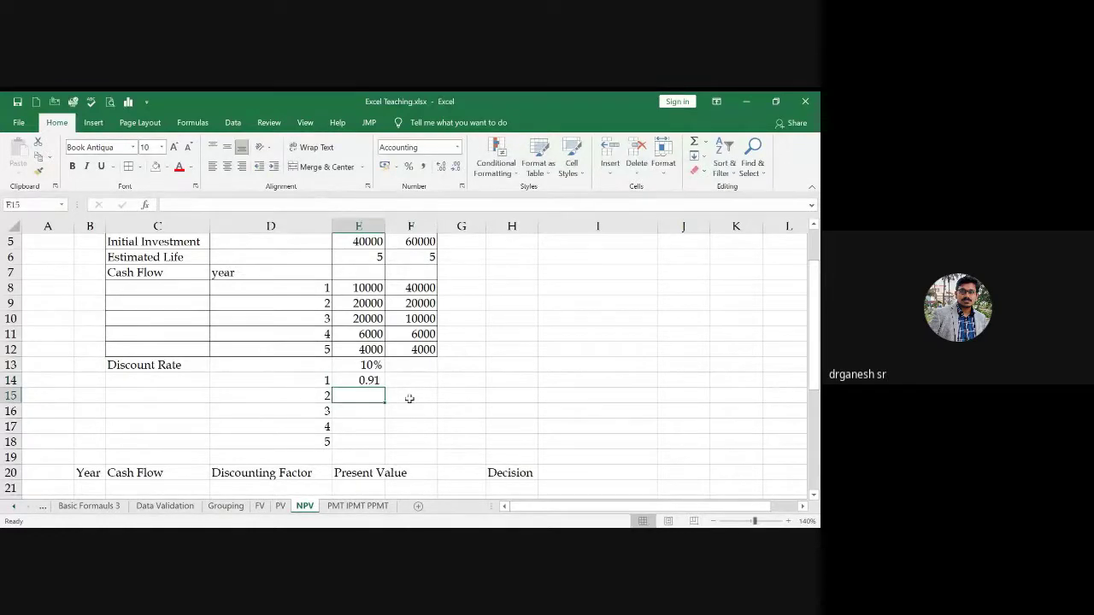
{"action": "left_click", "coordinate": [362, 379]}
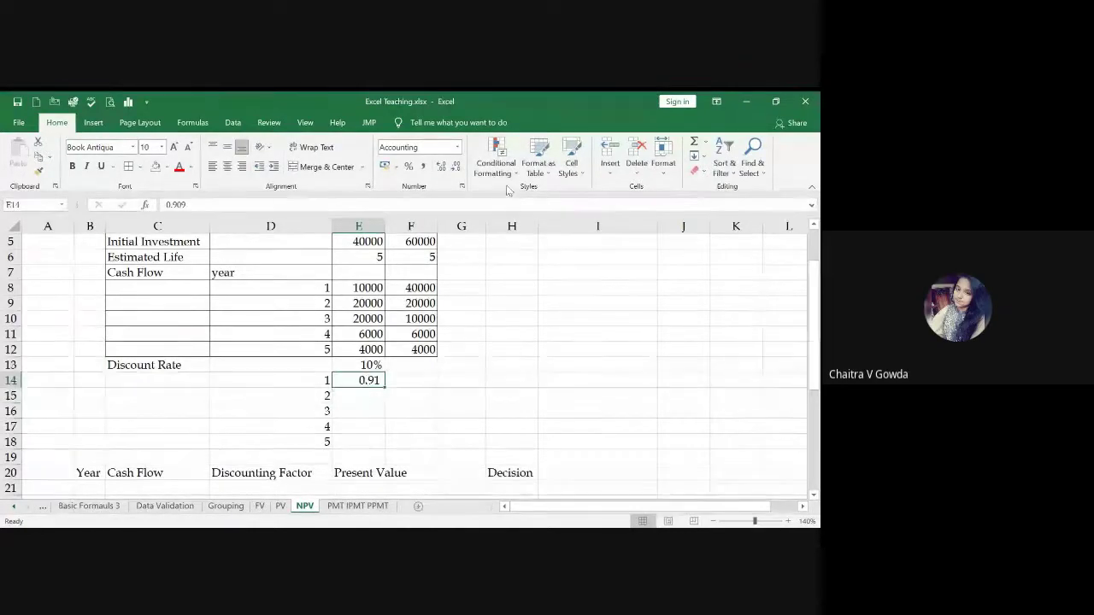
{"action": "left_click", "coordinate": [444, 171]}
Step: Enter 0.824 as the year 2 discount factor in E15
{"action": "left_click", "coordinate": [354, 396]}
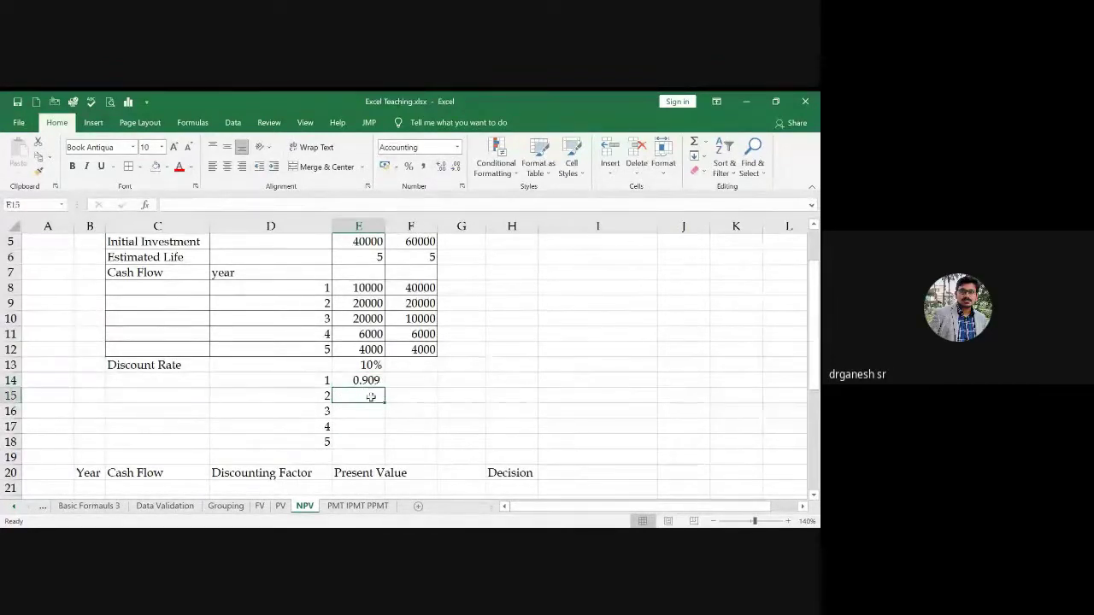
{"action": "type", "text": "0.824"}
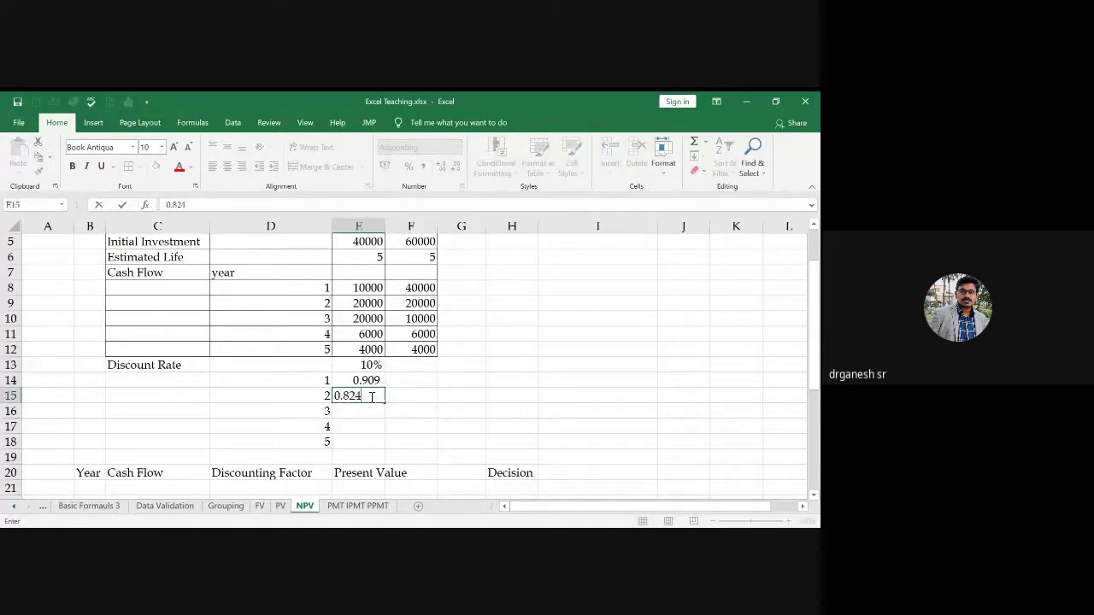
{"action": "key", "text": "Return"}
Step: Extend the discount factors in E14:E15 as a series down to E18 and format E14:E18 with three decimal places
{"action": "left_click", "coordinate": [373, 391]}
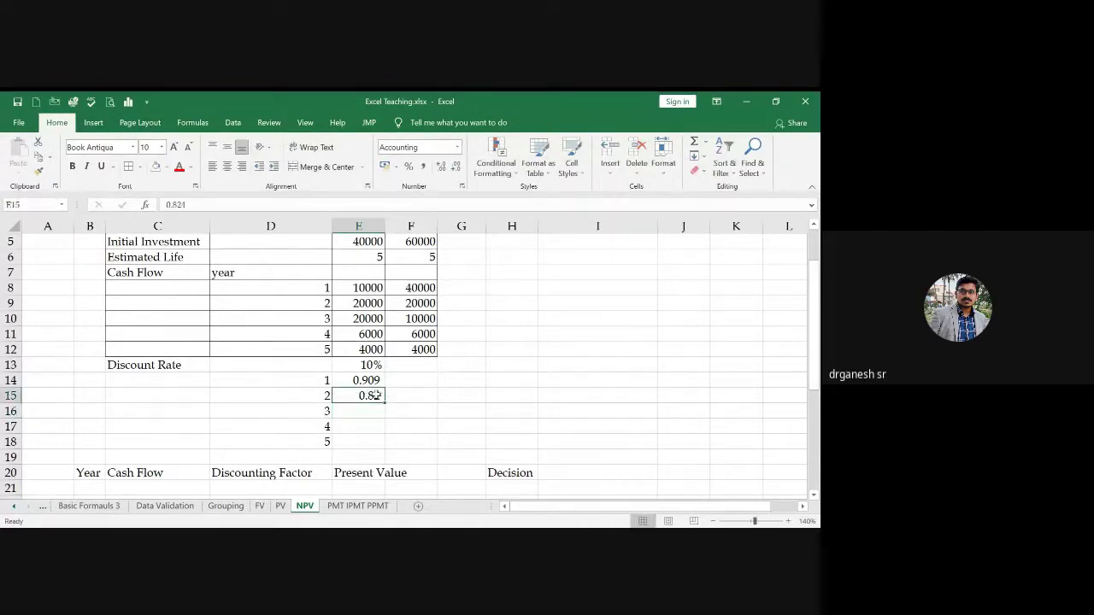
{"action": "left_click_drag", "start_coordinate": [366, 382], "coordinate": [366, 440]}
{"action": "left_click", "coordinate": [440, 165]}
{"action": "left_click", "coordinate": [378, 377]}
{"action": "left_click_drag", "start_coordinate": [379, 377], "coordinate": [382, 442]}
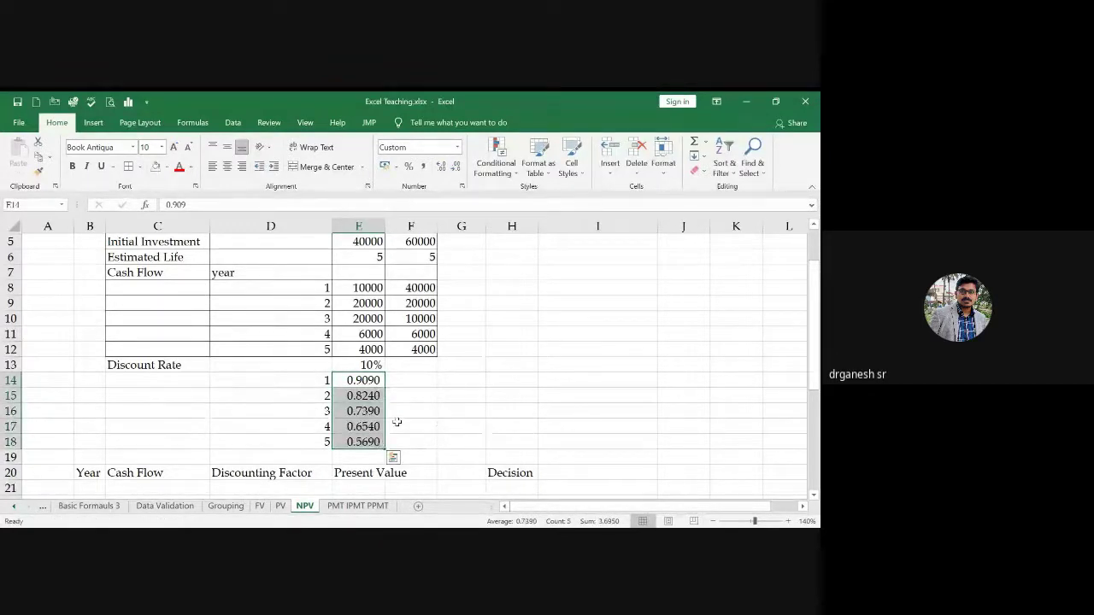
{"action": "left_click", "coordinate": [456, 166]}
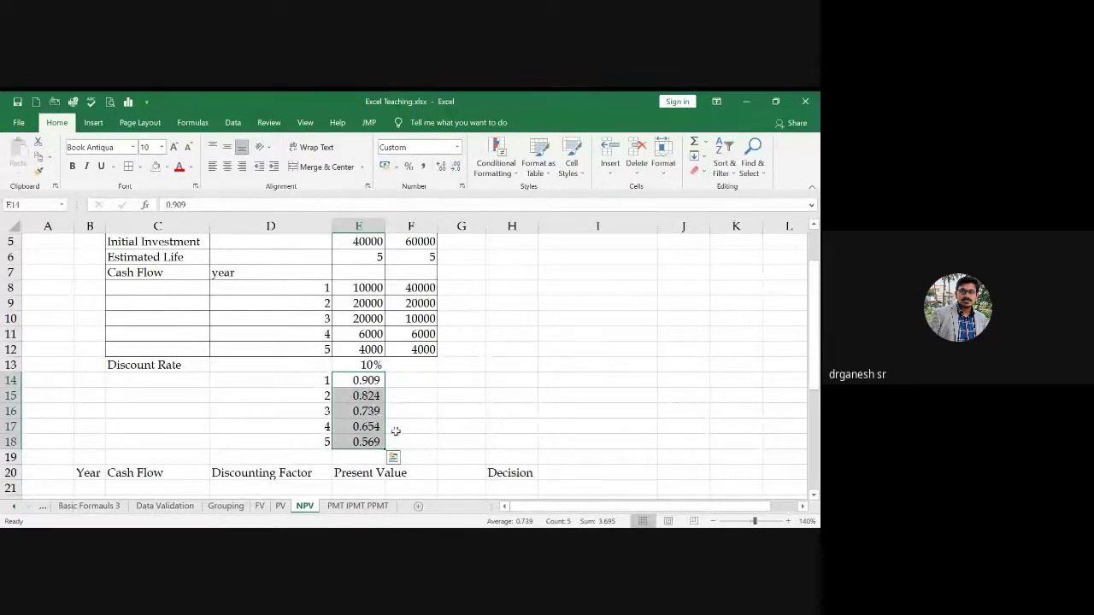
Step: Change the year 3 discount factor in E16 to 0.721 and enter 0 for year 4 in E17
{"action": "left_click", "coordinate": [379, 411]}
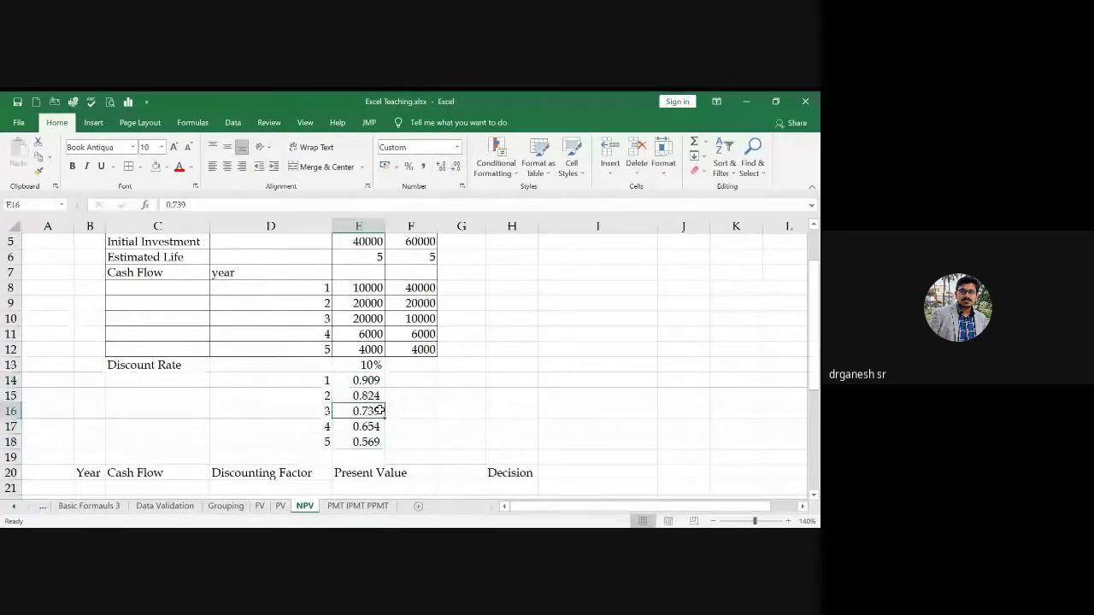
{"action": "double_click", "coordinate": [380, 412]}
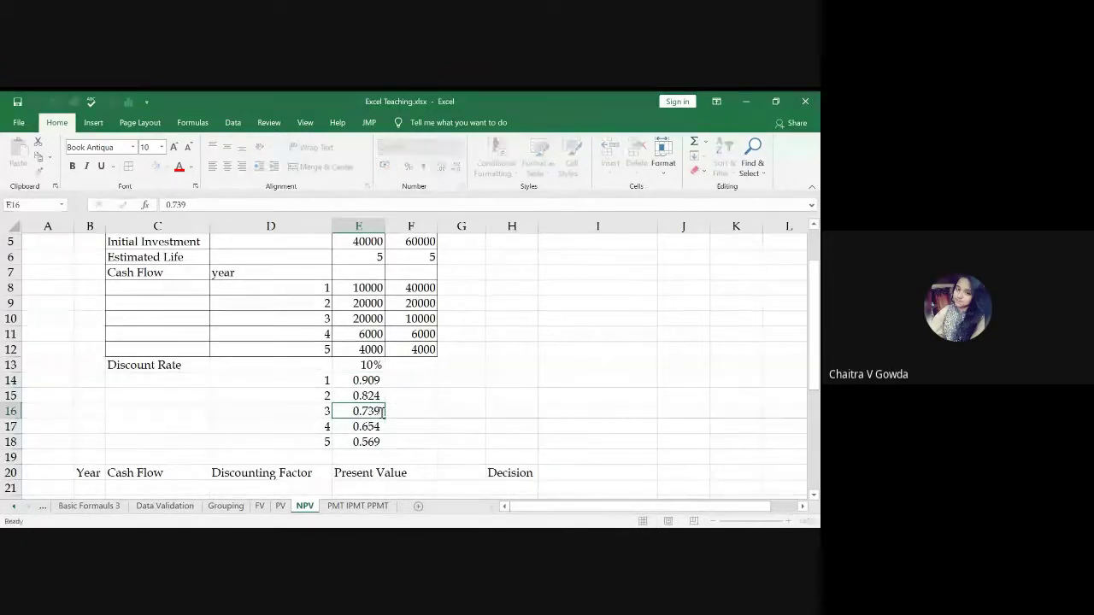
{"action": "key", "text": "Escape"}
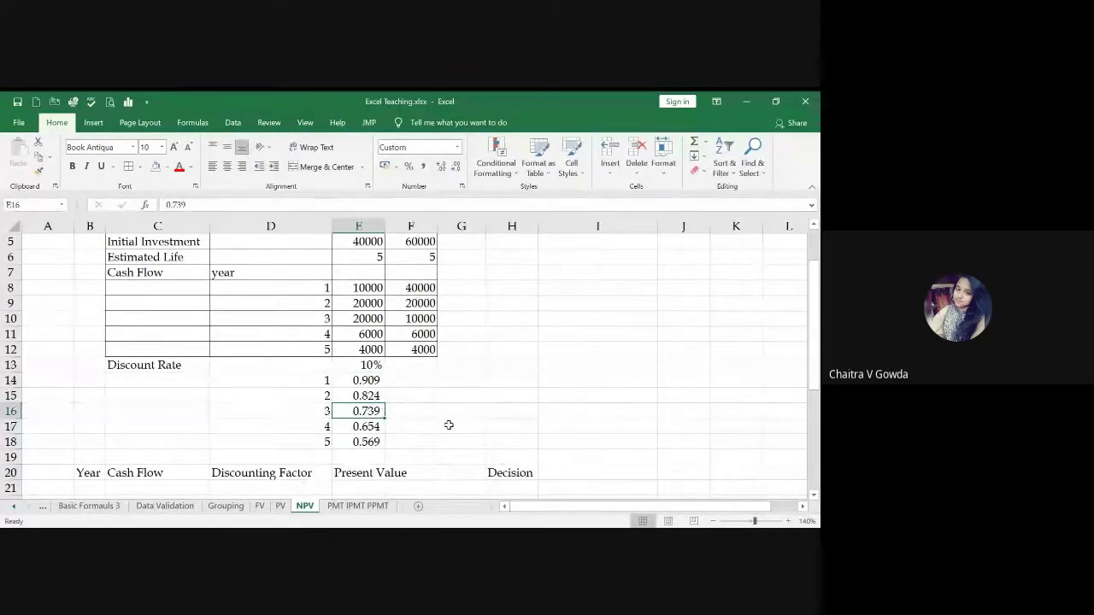
{"action": "double_click", "coordinate": [379, 411]}
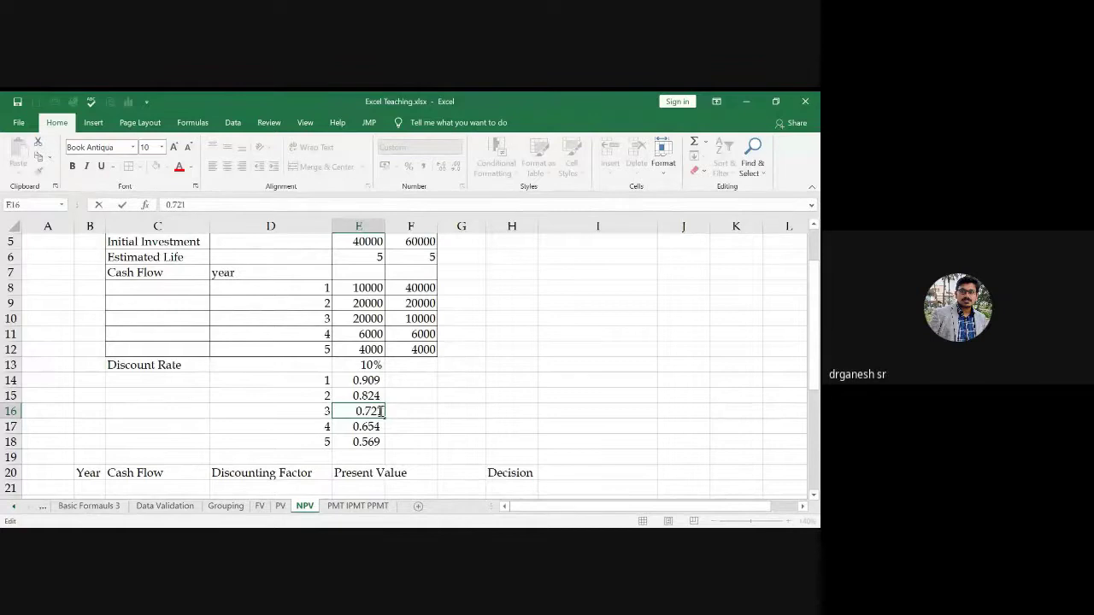
{"action": "key", "text": "Return"}
{"action": "type", "text": "0."}
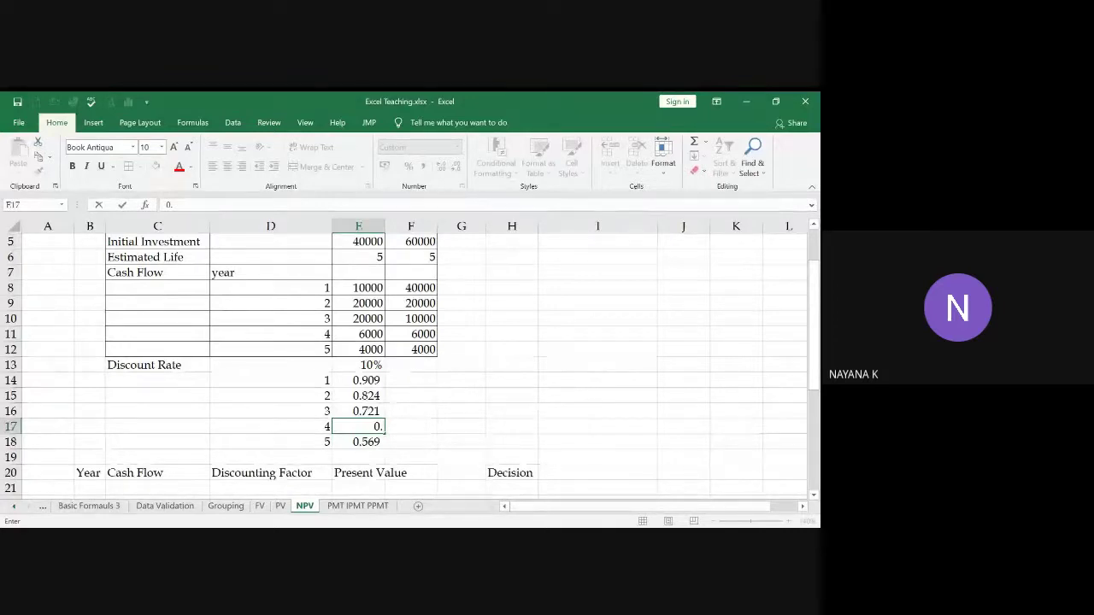
{"action": "key", "text": "Up"}
Step: Change the year 2 discount factor in E15 to 0.826
{"action": "key", "text": "Up"}
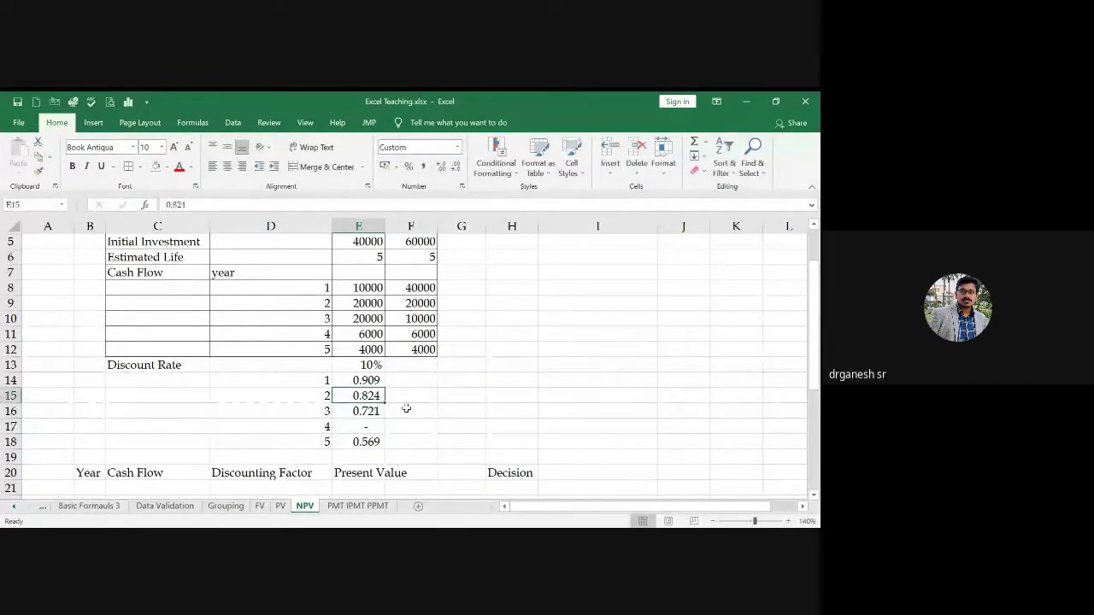
{"action": "double_click", "coordinate": [381, 396]}
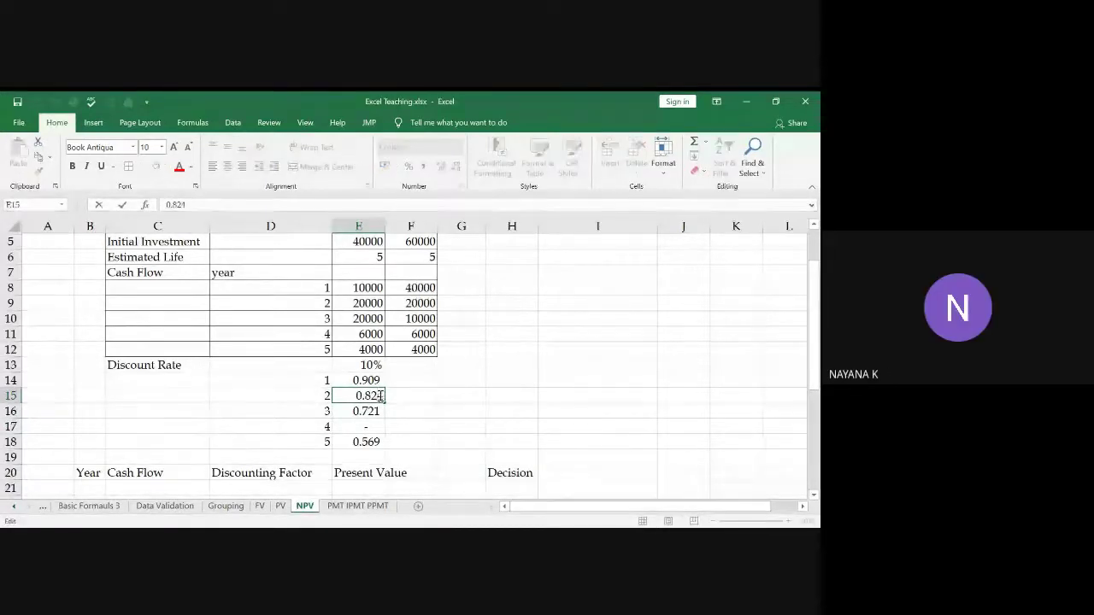
{"action": "key", "text": "BackSpace"}
{"action": "type", "text": "6"}
{"action": "key", "text": "Return"}
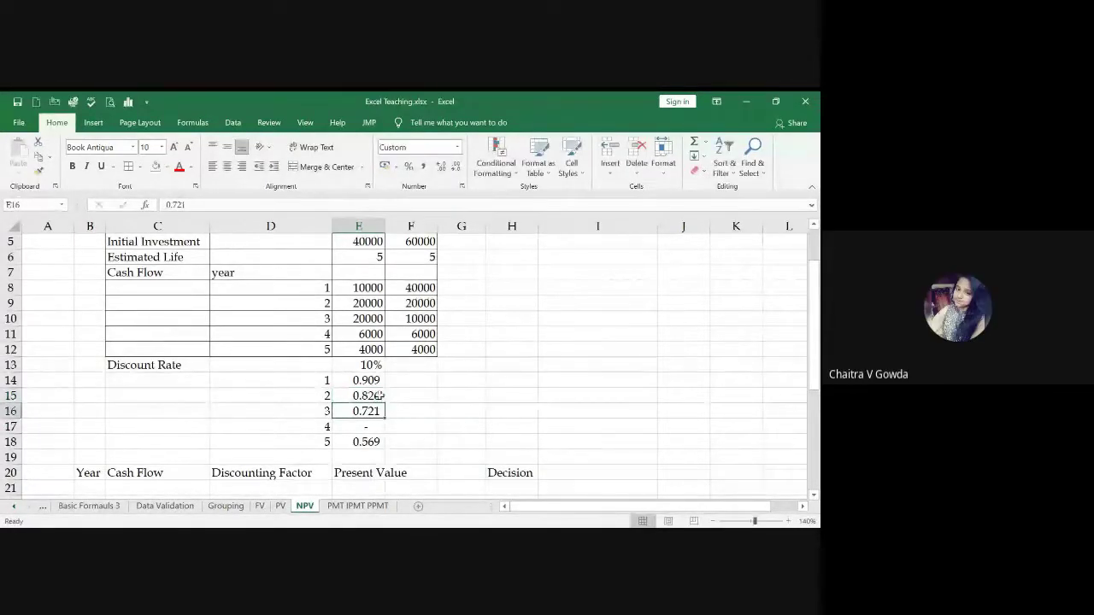
Step: Set the year 3 discount factor in E16 to 0.751 and the year 4 factor in E17 to 0.683
{"action": "type", "text": "0"}
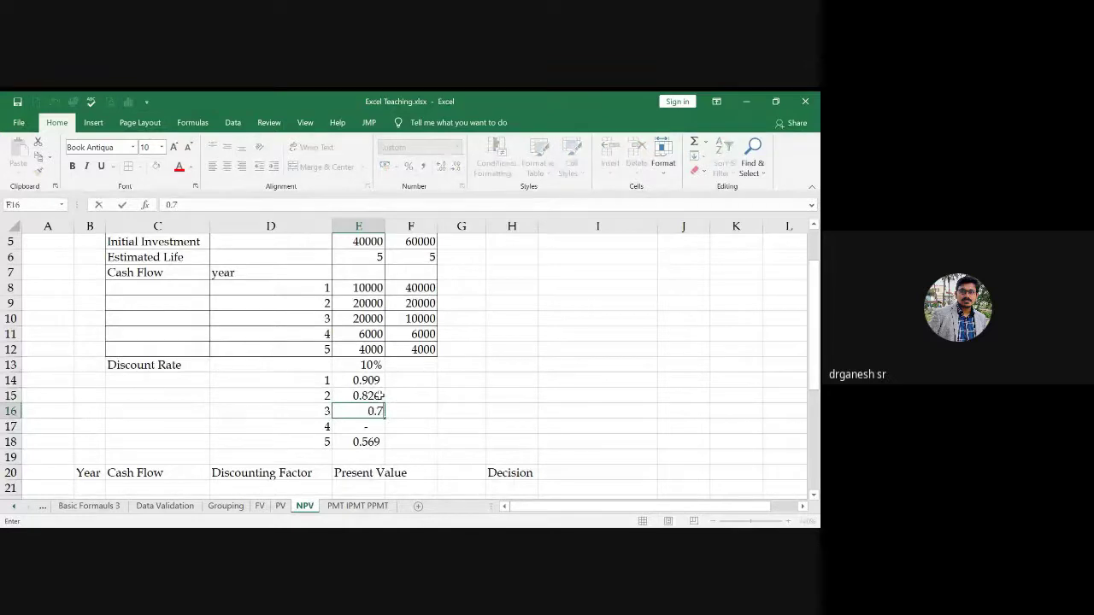
{"action": "key", "text": "Return"}
{"action": "type", "text": "0"}
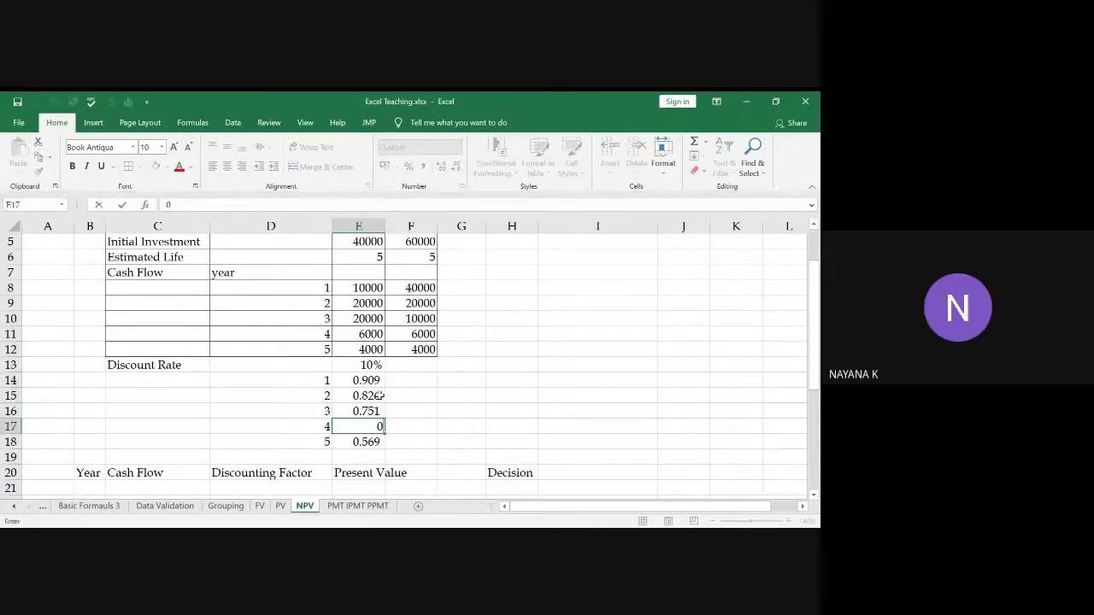
{"action": "type", "text": ".683"}
{"action": "key", "text": "Up"}
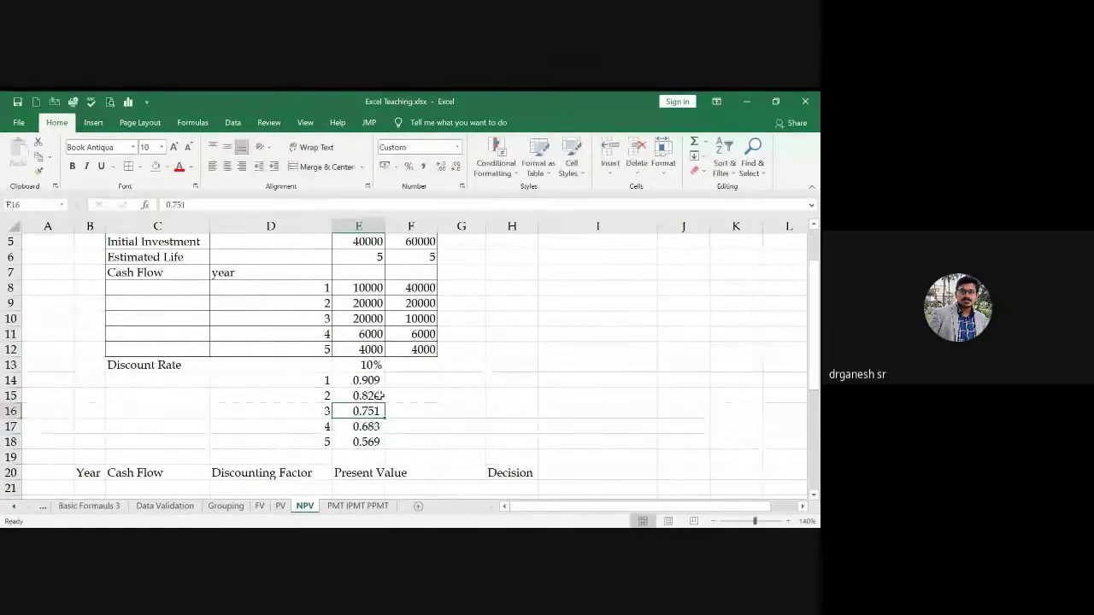
Step: Set the year 5 discount factor in E18 to 0.620
{"action": "key", "text": "Down"}
{"action": "key", "text": "Down"}
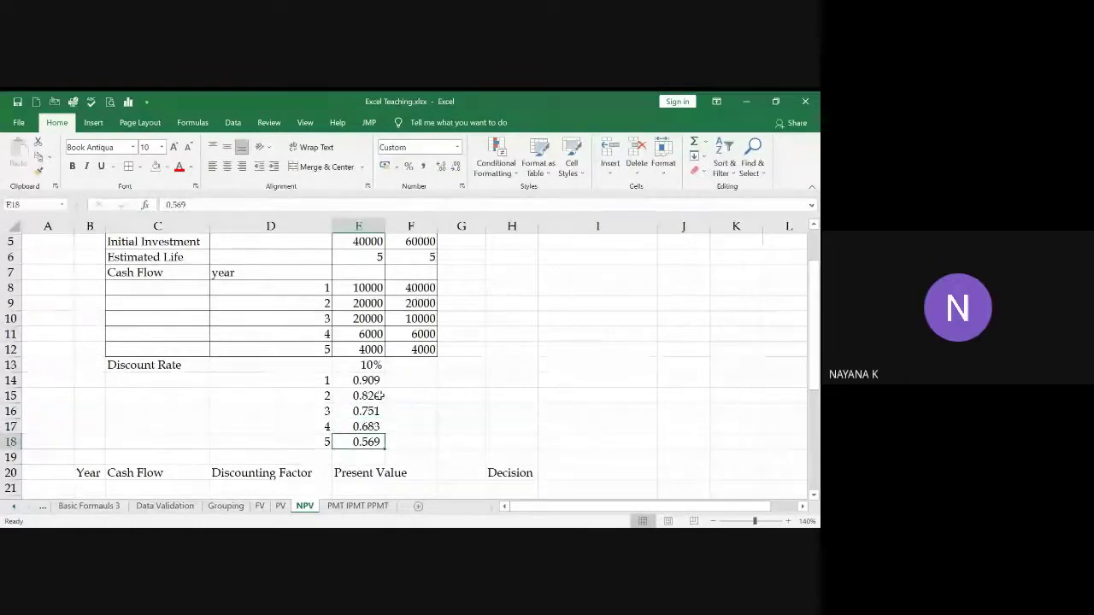
{"action": "type", "text": "0.620"}
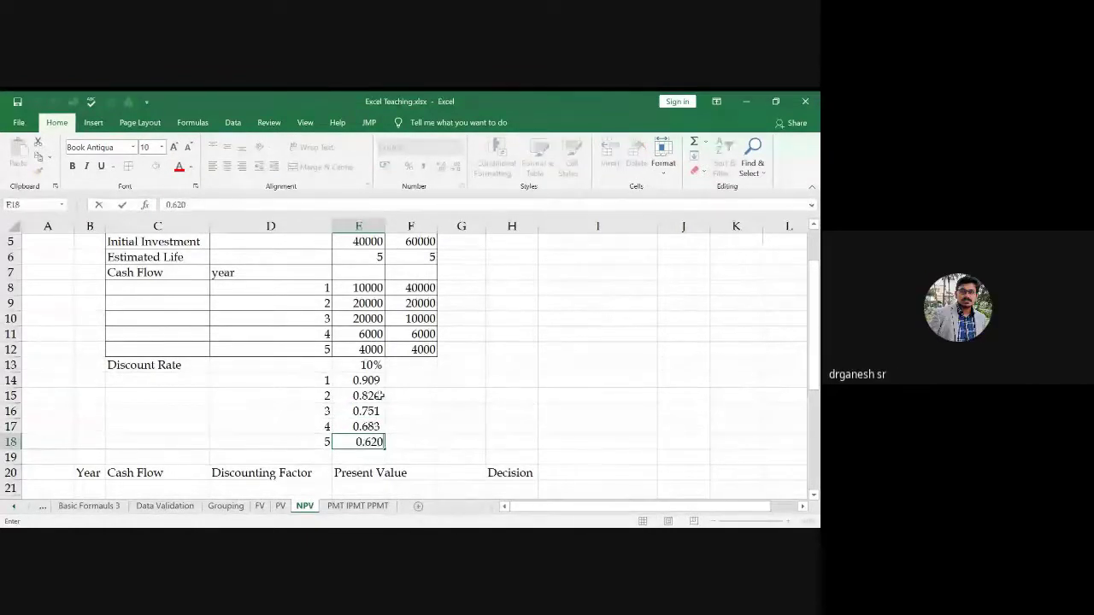
{"action": "key", "text": "Return"}
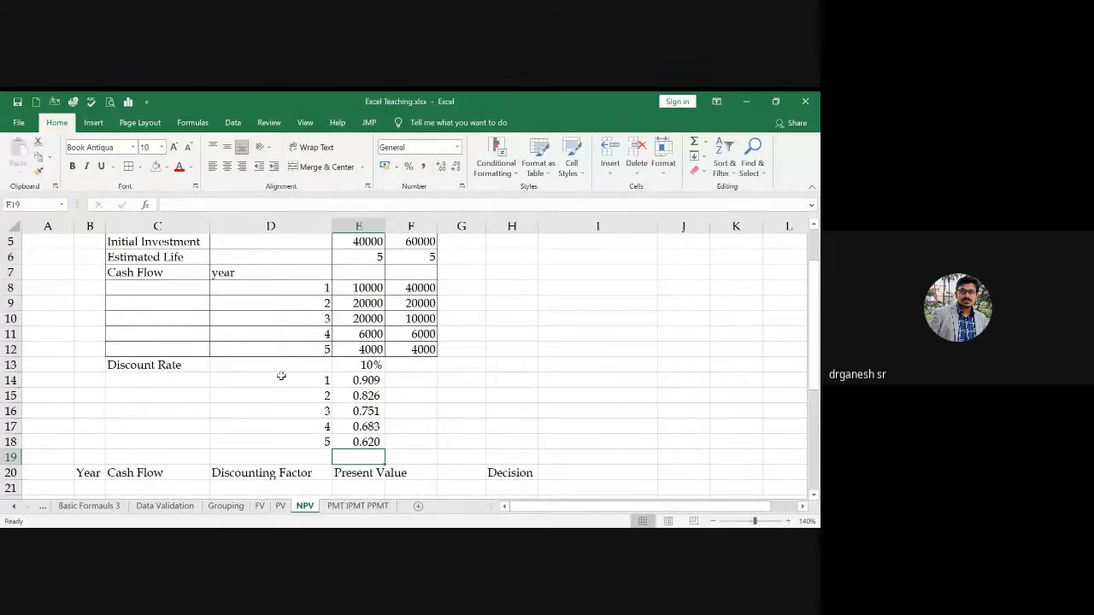
Step: Apply all borders to the discount rate and factor block C13:F18
{"action": "left_click_drag", "start_coordinate": [154, 368], "coordinate": [383, 445]}
{"action": "left_click", "coordinate": [128, 167]}
{"action": "left_click", "coordinate": [366, 349]}
{"action": "left_click", "coordinate": [158, 243]}
{"action": "left_click_drag", "start_coordinate": [159, 243], "coordinate": [427, 461]}
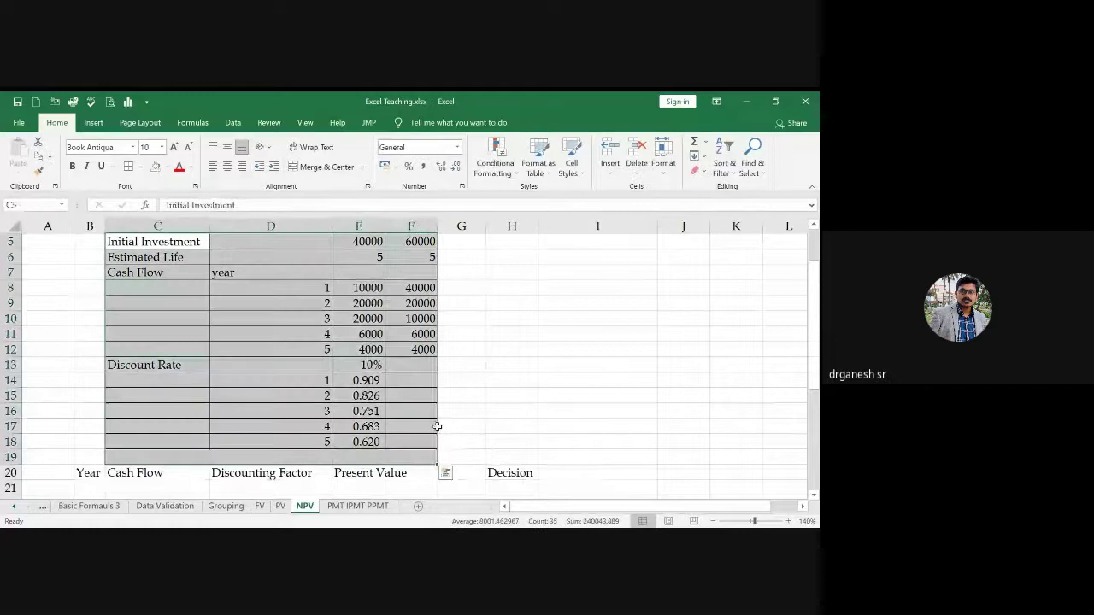
{"action": "left_click", "coordinate": [143, 455]}
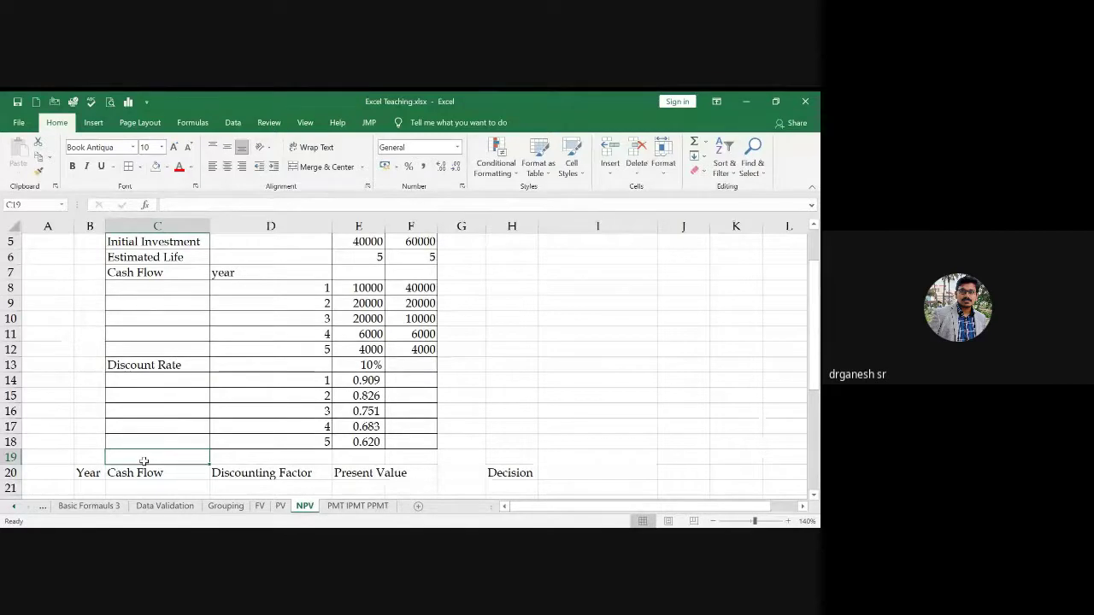
{"action": "type", "text": "W"}
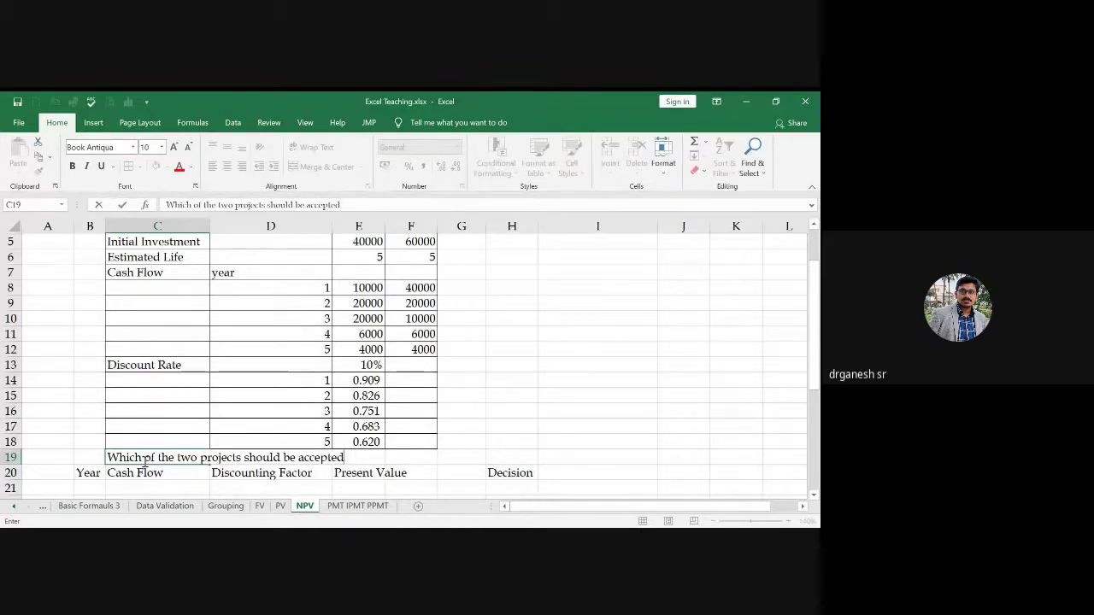
{"action": "key", "text": "Escape"}
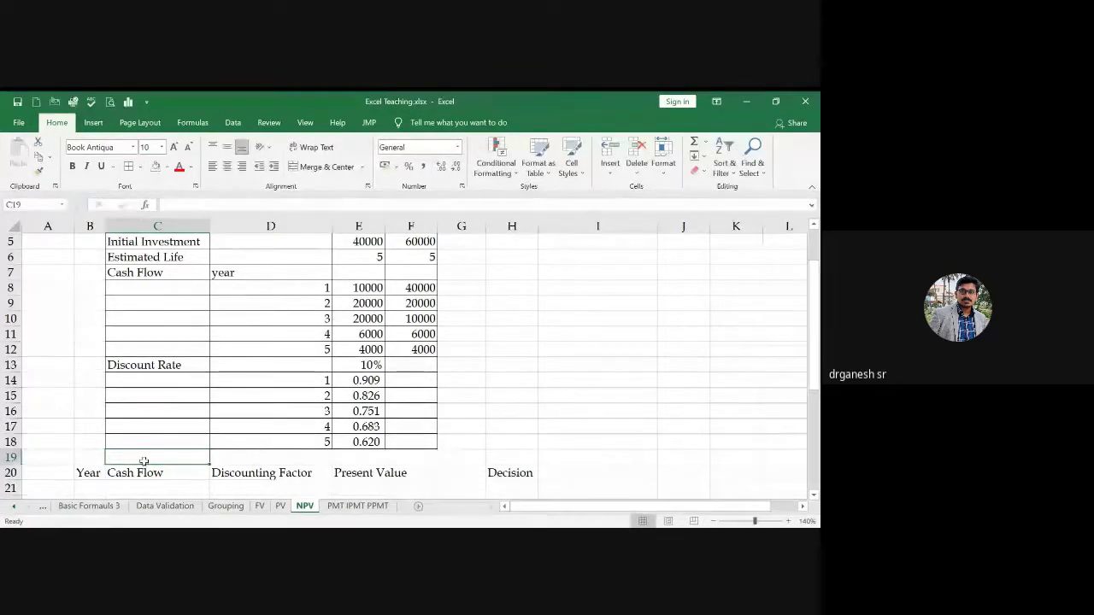
{"action": "key", "text": "ctrl+z"}
{"action": "key", "text": "ctrl+y"}
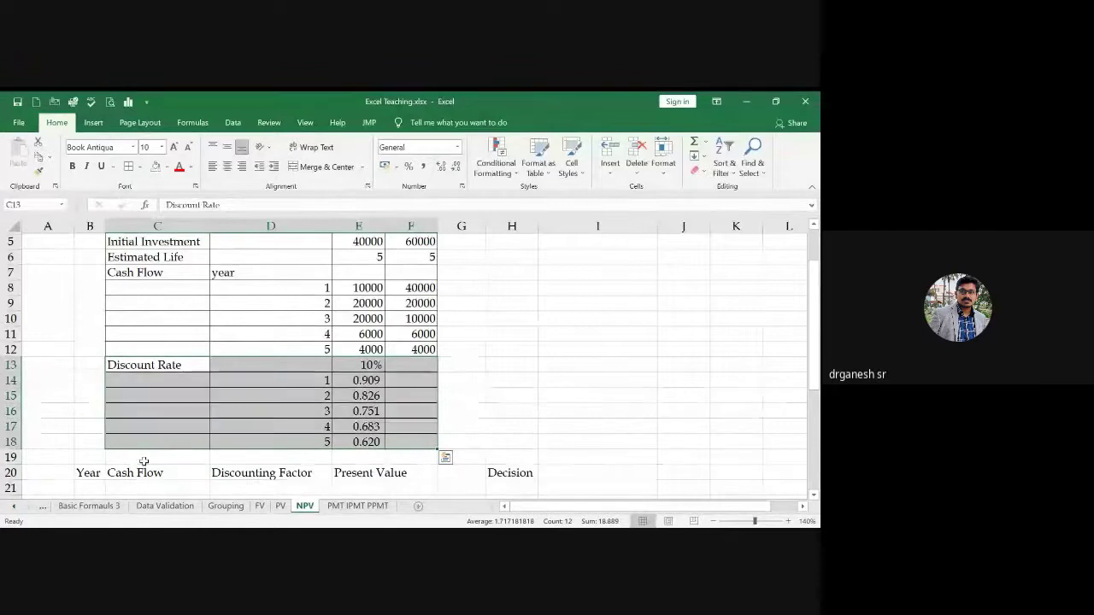
Step: Enter the question "Which of the two projects should be accepted" in C19
{"action": "left_click", "coordinate": [144, 462]}
{"action": "type", "text": "Which of th"}
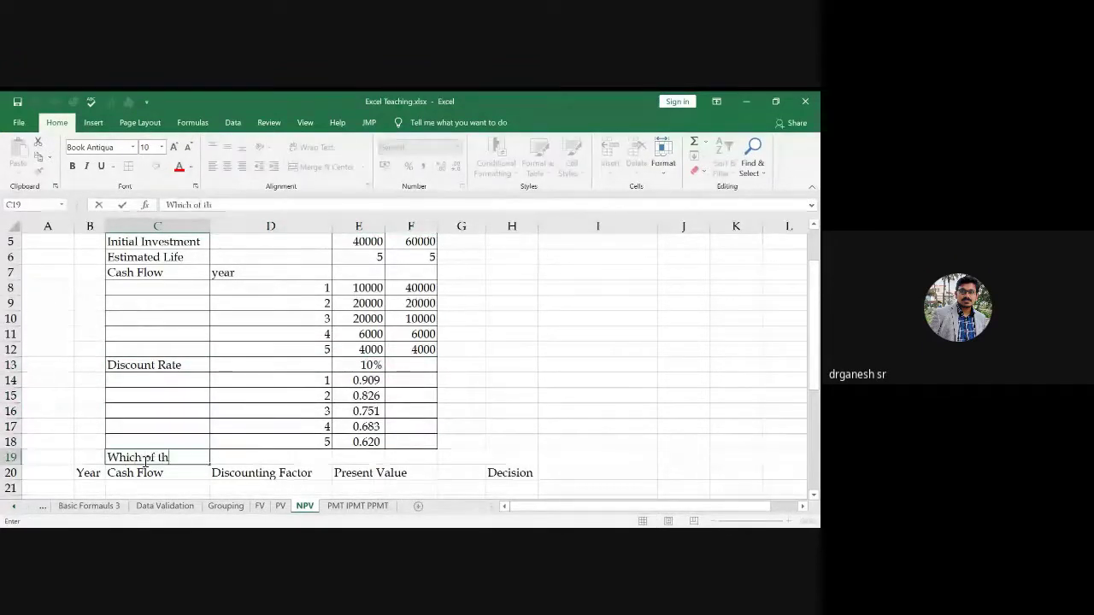
{"action": "type", "text": " we"}
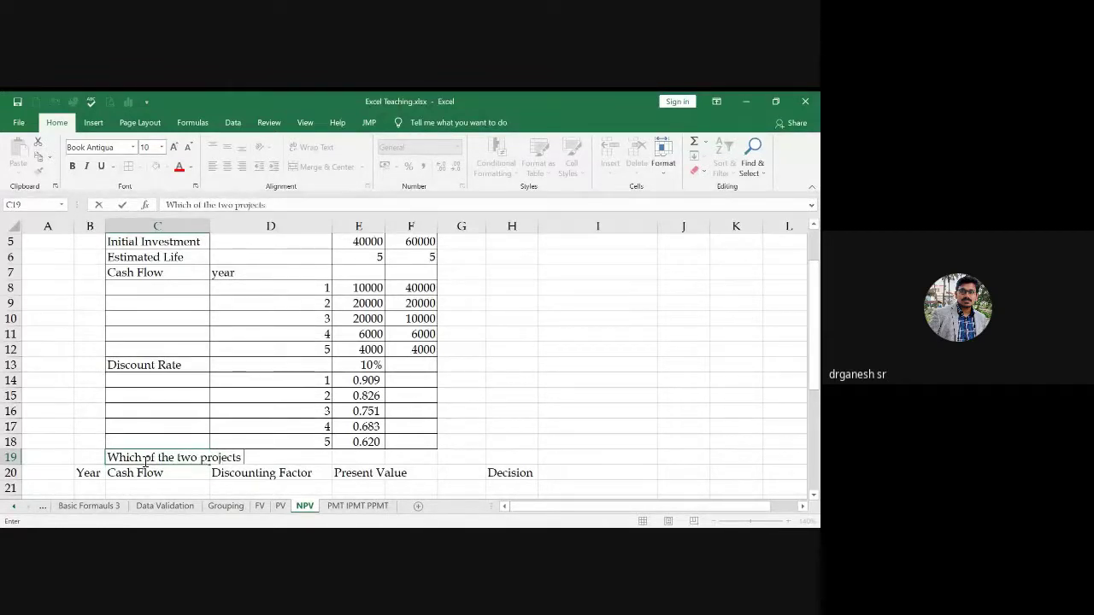
{"action": "type", "text": "two projects should be accept"}
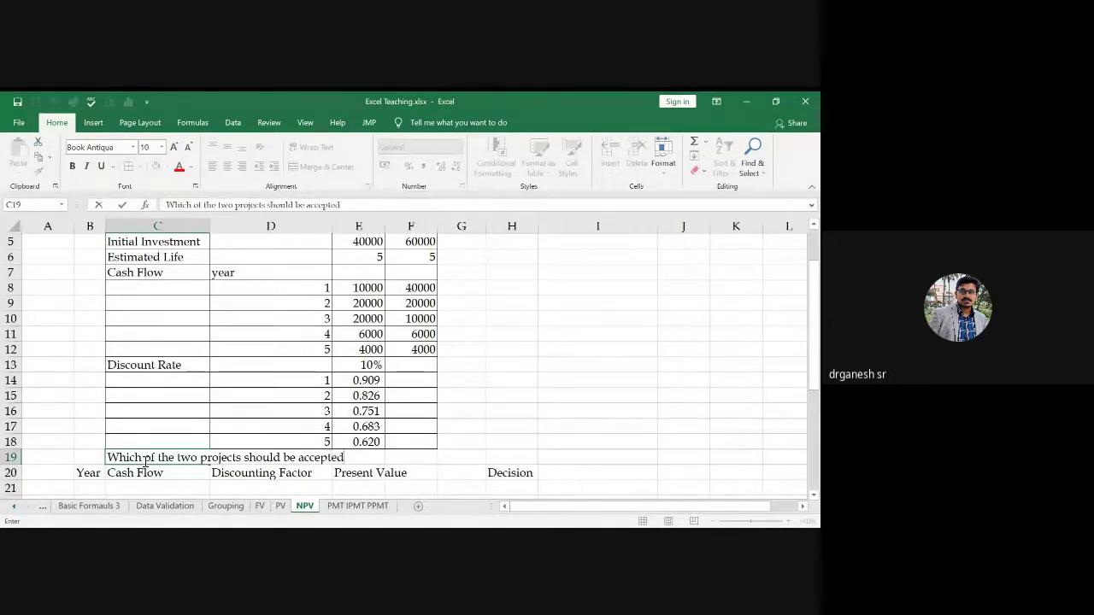
{"action": "type", "text": "ed"}
{"action": "key", "text": "Return"}
Step: Make the question in C19 bold and merge and center it across C19:F19
{"action": "left_click", "coordinate": [145, 460]}
{"action": "key", "text": "ctrl+b"}
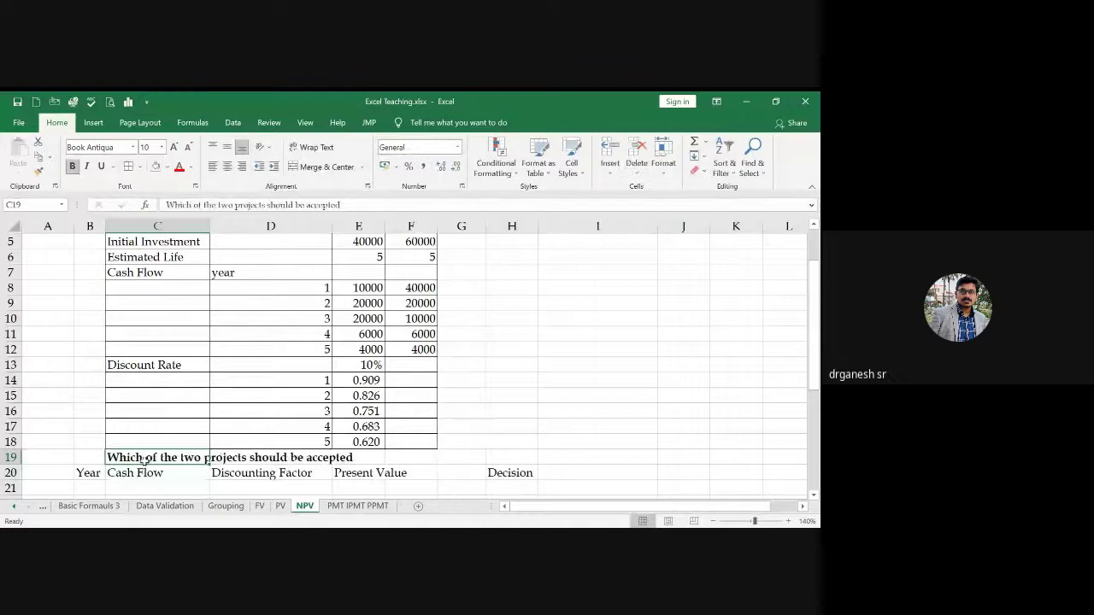
{"action": "left_click_drag", "start_coordinate": [155, 458], "coordinate": [428, 455]}
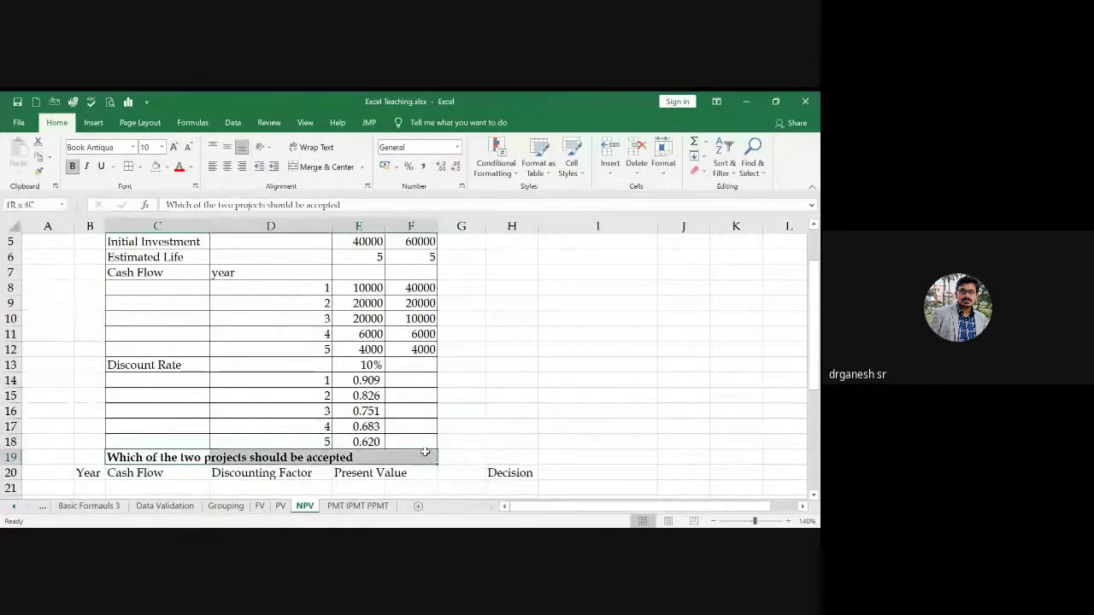
{"action": "left_click", "coordinate": [318, 166]}
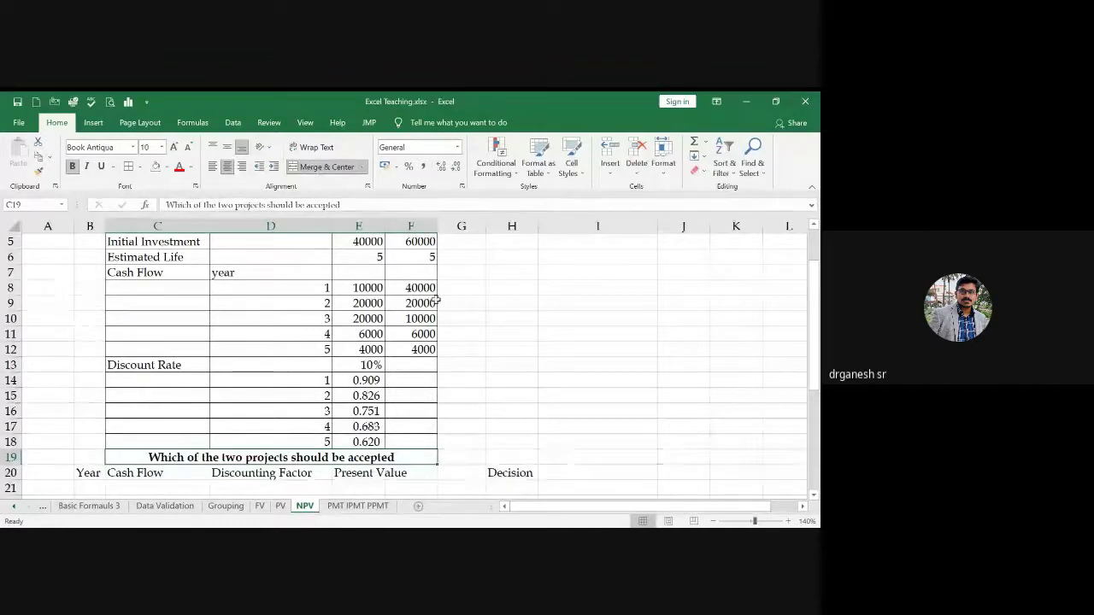
Step: Fill the Project X column E4:E18 with a light blue color
{"action": "left_click", "coordinate": [713, 521]}
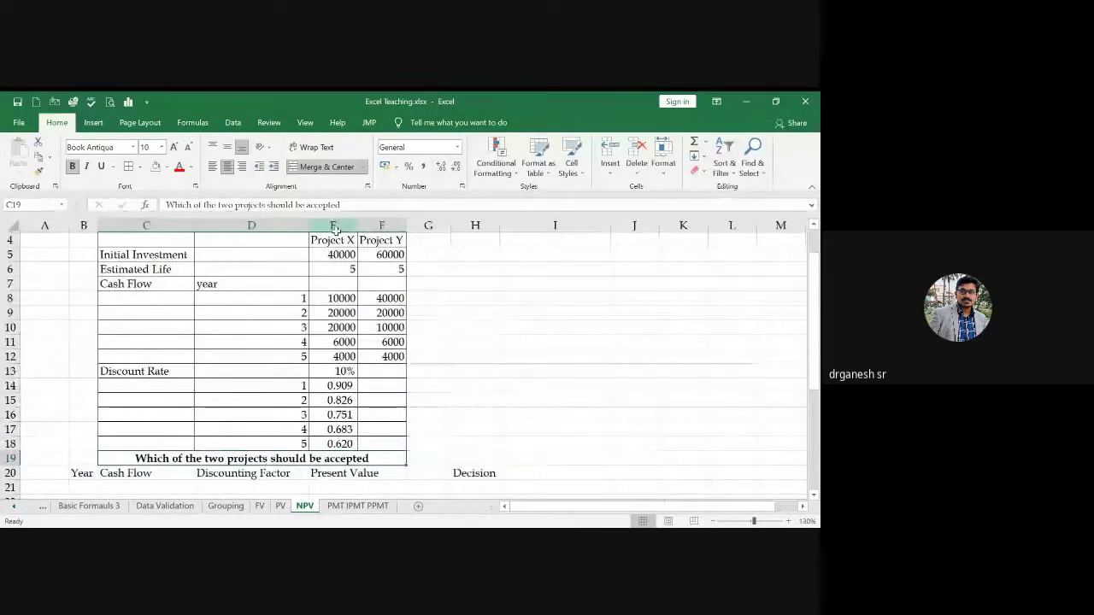
{"action": "left_click", "coordinate": [333, 226]}
{"action": "left_click_drag", "start_coordinate": [333, 240], "coordinate": [344, 444]}
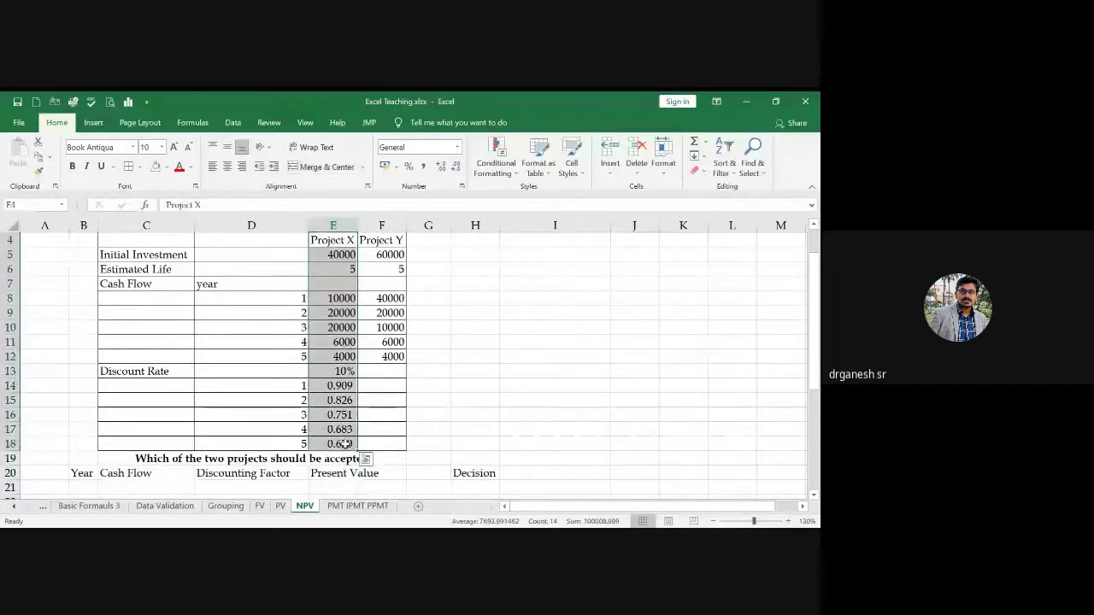
{"action": "left_click", "coordinate": [166, 167]}
{"action": "left_click", "coordinate": [200, 210]}
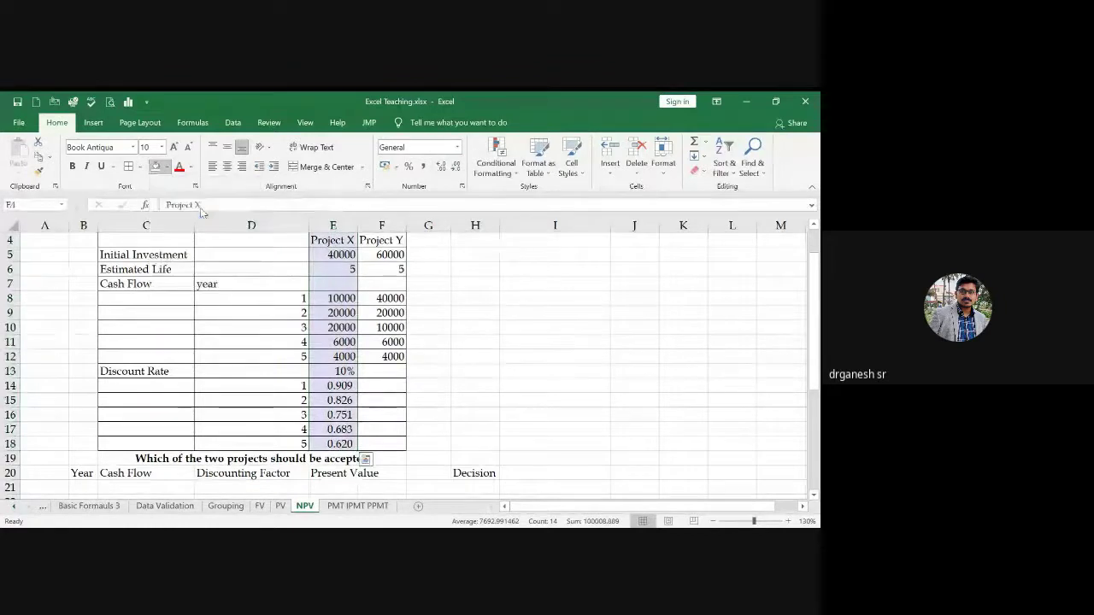
Step: Fill the Project Y column F4:F18 with a light orange color
{"action": "left_click", "coordinate": [381, 225]}
{"action": "left_click_drag", "start_coordinate": [382, 240], "coordinate": [378, 445]}
{"action": "left_click", "coordinate": [165, 166]}
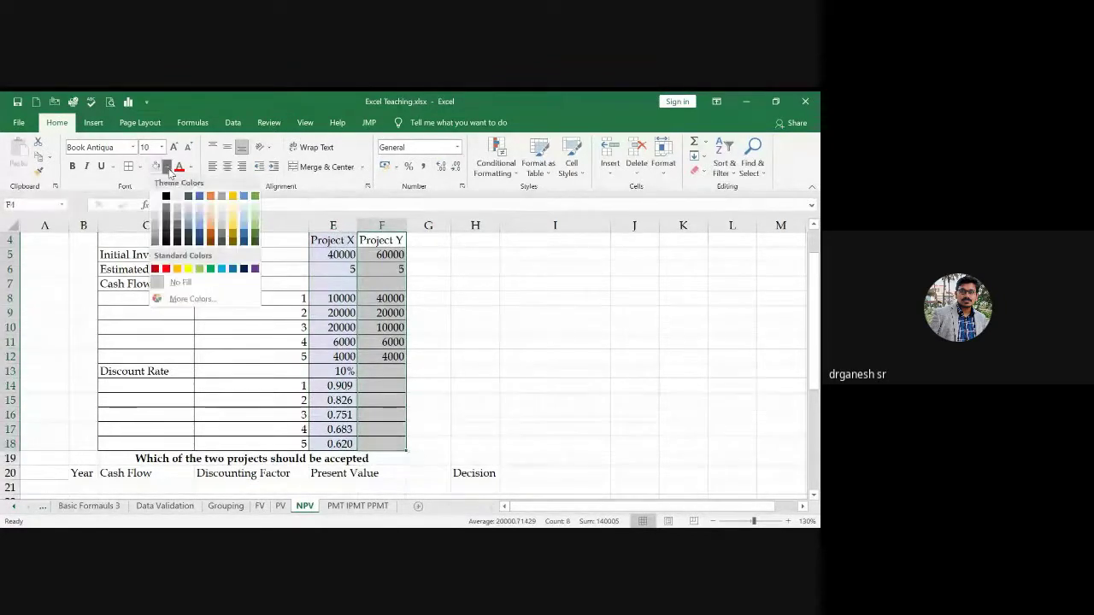
{"action": "left_click", "coordinate": [210, 216]}
Step: Copy the Project X discount rate and factors in E13:E18 to the Project Y cells F13:F18
{"action": "left_click_drag", "start_coordinate": [335, 374], "coordinate": [331, 441]}
{"action": "key", "text": "ctrl+c"}
{"action": "key", "text": "Right"}
{"action": "key", "text": "ctrl+v"}
{"action": "key", "text": "Down"}
{"action": "key", "text": "Escape"}
Step: Enter the years 0 to 5 in B21:B26 under the Year heading
{"action": "key", "text": "Down"}
{"action": "key", "text": "Down"}
{"action": "key", "text": "Down"}
{"action": "key", "text": "Down"}
{"action": "key", "text": "Down"}
{"action": "key", "text": "Down"}
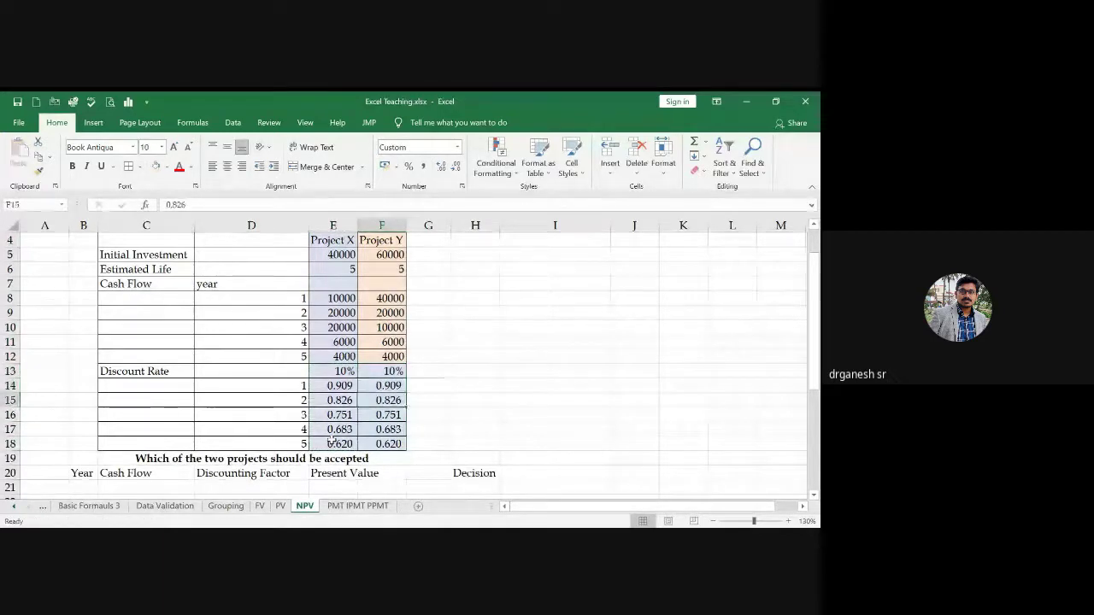
{"action": "key", "text": "Down"}
{"action": "key", "text": "Down"}
{"action": "key", "text": "Down"}
{"action": "key", "text": "Down"}
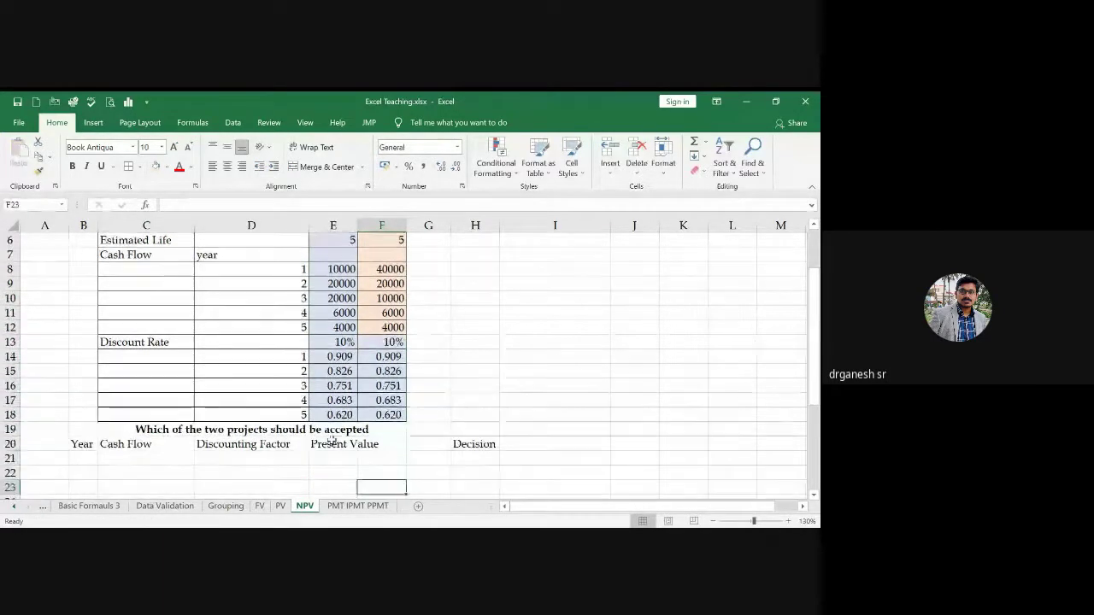
{"action": "key", "text": "Down"}
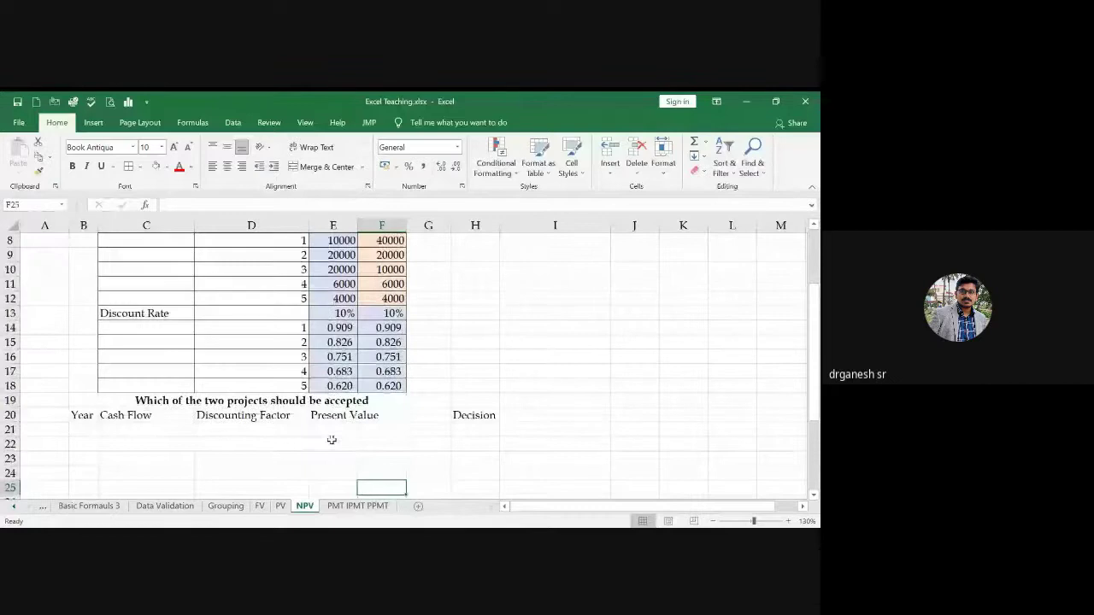
{"action": "scroll", "coordinate": [331, 439], "scroll_direction": "down", "scroll_amount": 1}
{"action": "key", "text": "Up"}
{"action": "key", "text": "Up"}
{"action": "key", "text": "Up"}
{"action": "key", "text": "Up"}
{"action": "key", "text": "Left"}
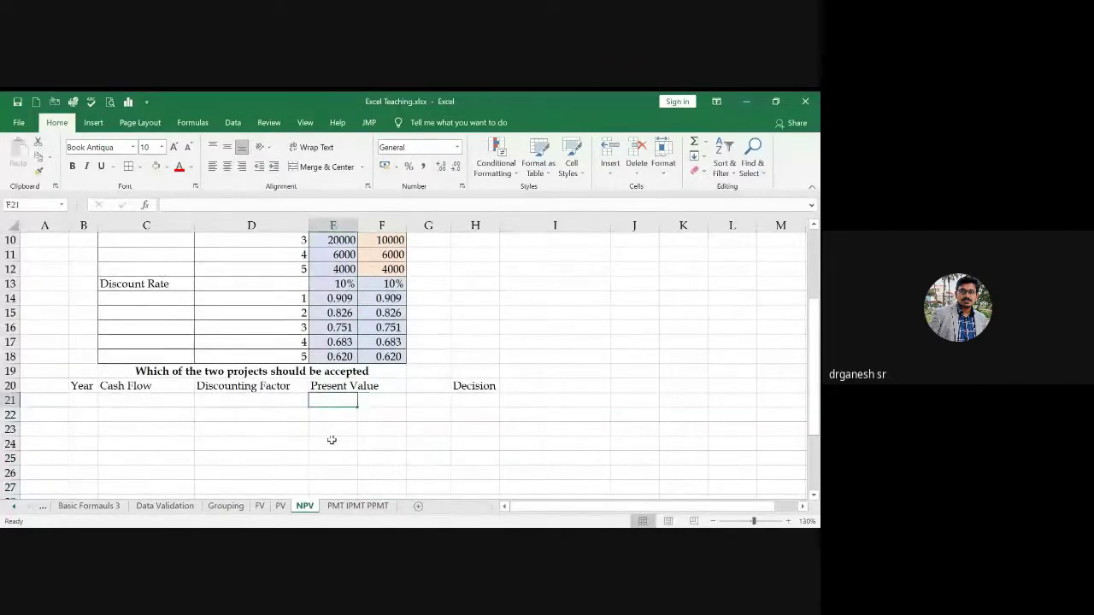
{"action": "key", "text": "Left"}
{"action": "key", "text": "Left"}
{"action": "key", "text": "Left"}
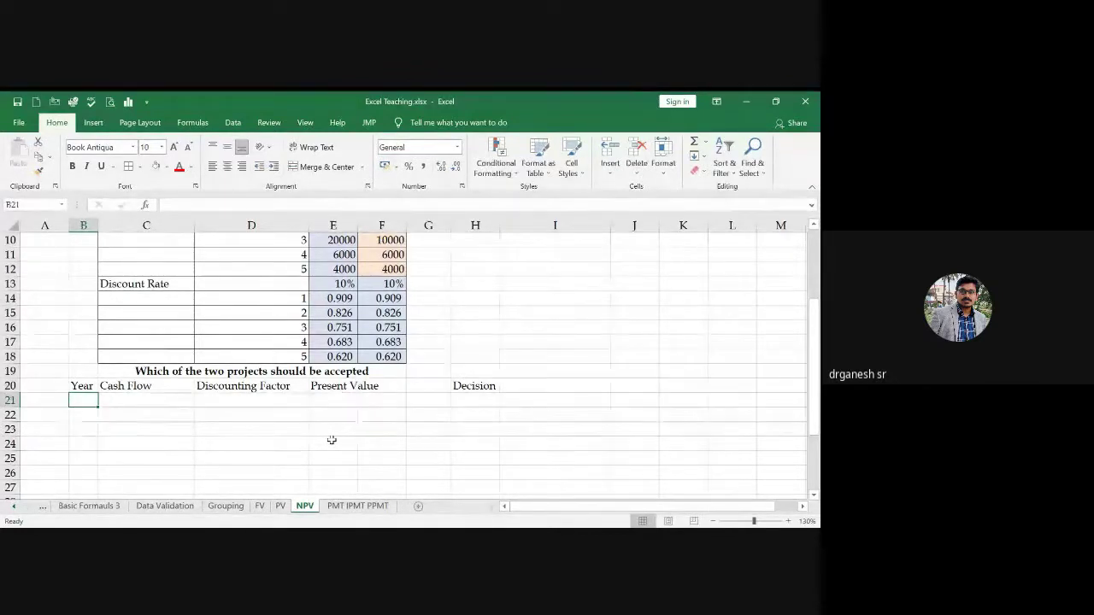
{"action": "type", "text": "0"}
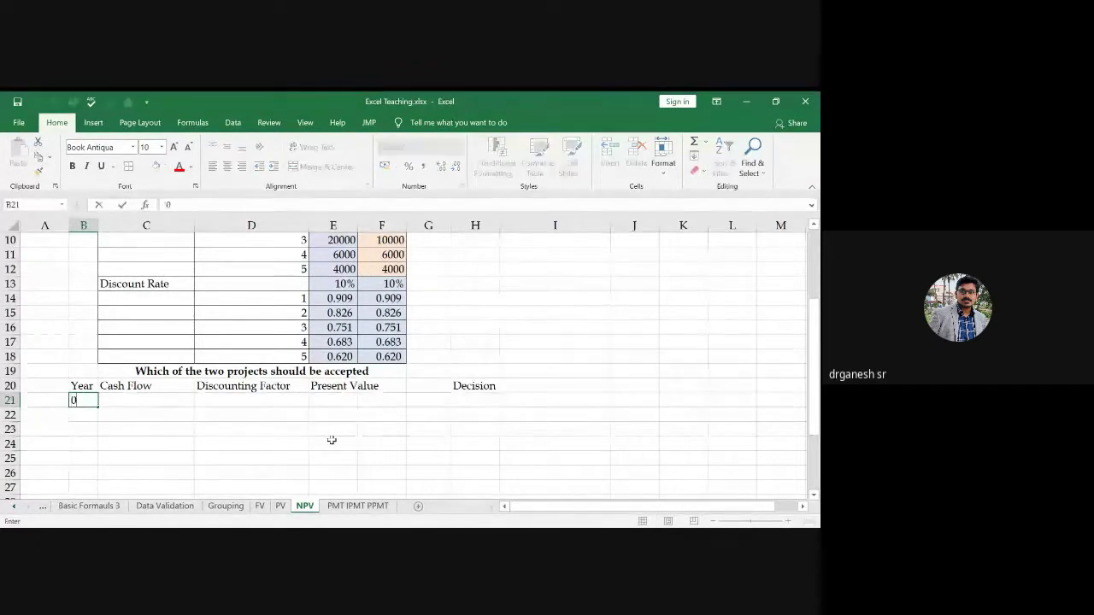
{"action": "key", "text": "Return"}
{"action": "type", "text": "1"}
{"action": "key", "text": "Return"}
{"action": "type", "text": "2"}
{"action": "key", "text": "Return"}
{"action": "type", "text": "3"}
{"action": "key", "text": "Return"}
{"action": "type", "text": "4"}
{"action": "key", "text": "Return"}
{"action": "type", "text": "5"}
{"action": "key", "text": "Tab"}
Step: Link the year 0 cash flow in C21 to Project X's initial investment with the formula =E5
{"action": "key", "text": "Up"}
{"action": "key", "text": "Up"}
{"action": "key", "text": "Up"}
{"action": "key", "text": "Up"}
{"action": "key", "text": "Up"}
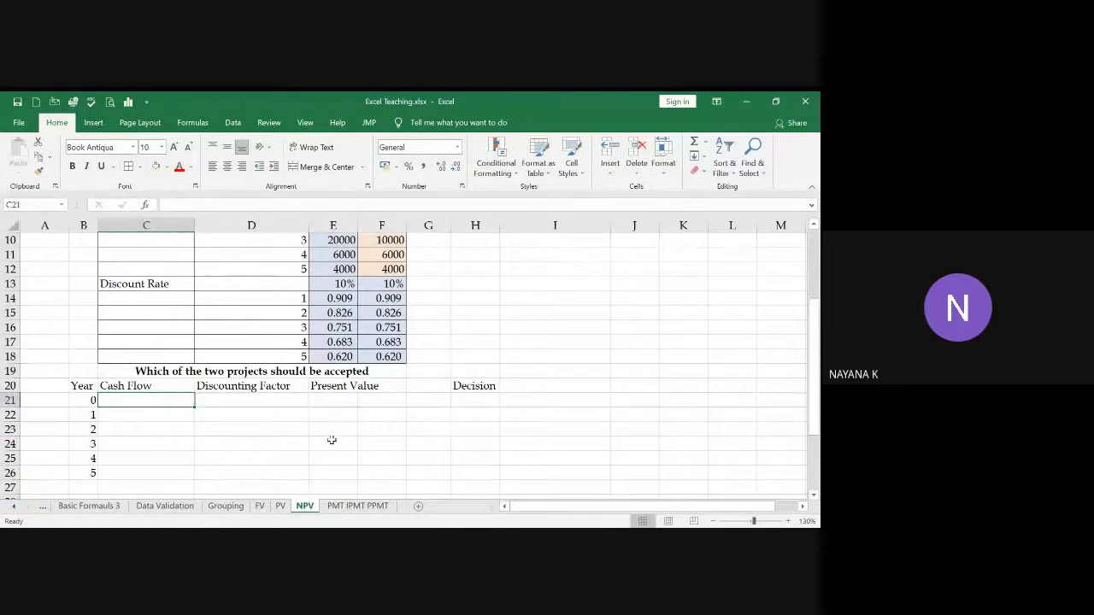
{"action": "type", "text": "="}
{"action": "key", "text": "Up"}
{"action": "key", "text": "Up"}
{"action": "key", "text": "Up"}
{"action": "key", "text": "Up"}
{"action": "key", "text": "Up"}
{"action": "key", "text": "Up"}
{"action": "key", "text": "Up"}
{"action": "key", "text": "Up"}
{"action": "key", "text": "Up"}
{"action": "key", "text": "Up"}
{"action": "key", "text": "Up"}
{"action": "key", "text": "Up"}
{"action": "key", "text": "Up"}
{"action": "key", "text": "Up"}
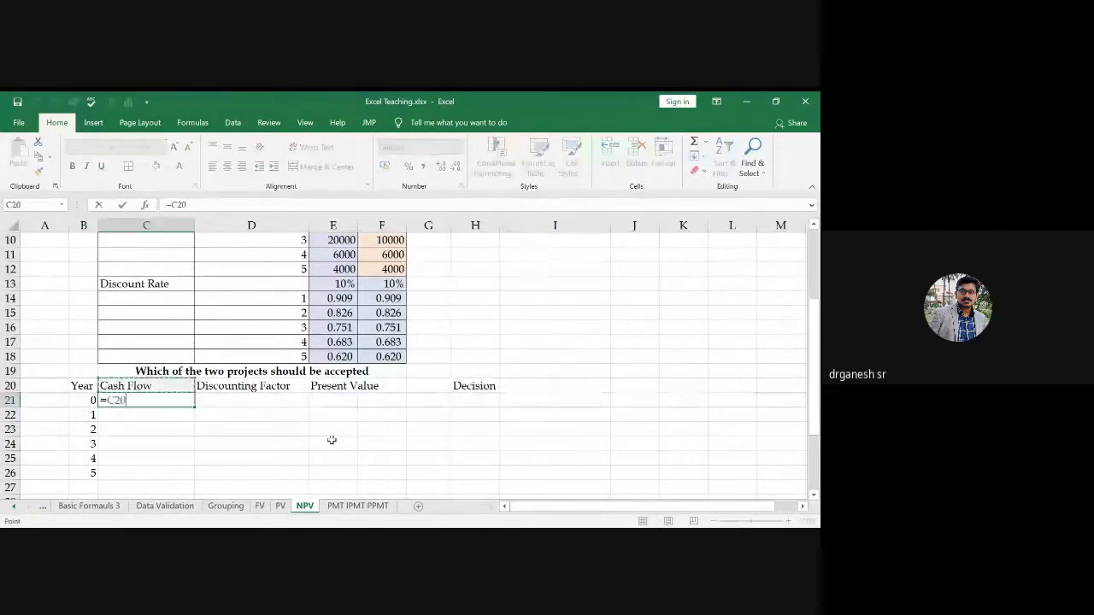
{"action": "key", "text": "Up"}
{"action": "key", "text": "Up"}
{"action": "key", "text": "Right"}
{"action": "key", "text": "Right"}
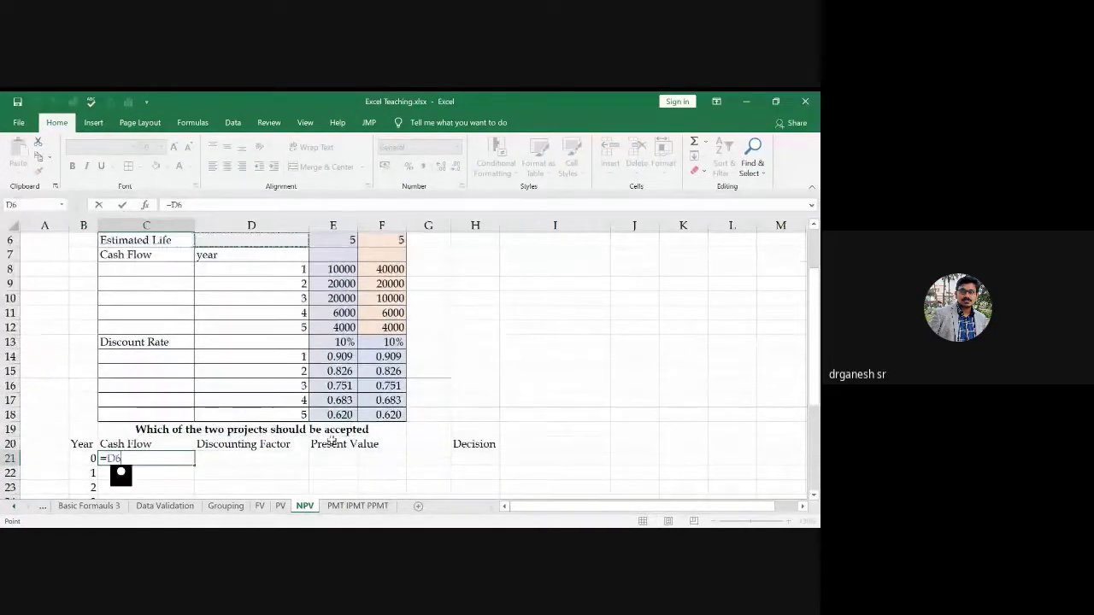
{"action": "key", "text": "Return"}
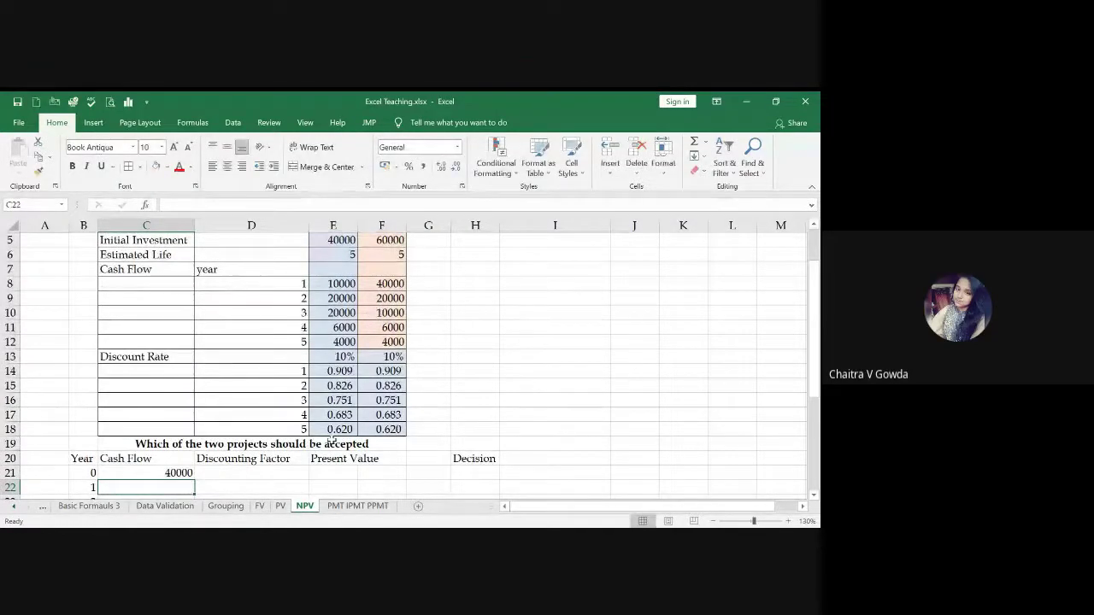
Step: Copy Project X's yearly cash flows from E8:E12 into C22:C26 for years 1 to 5
{"action": "scroll", "coordinate": [332, 439], "scroll_direction": "down", "scroll_amount": 1}
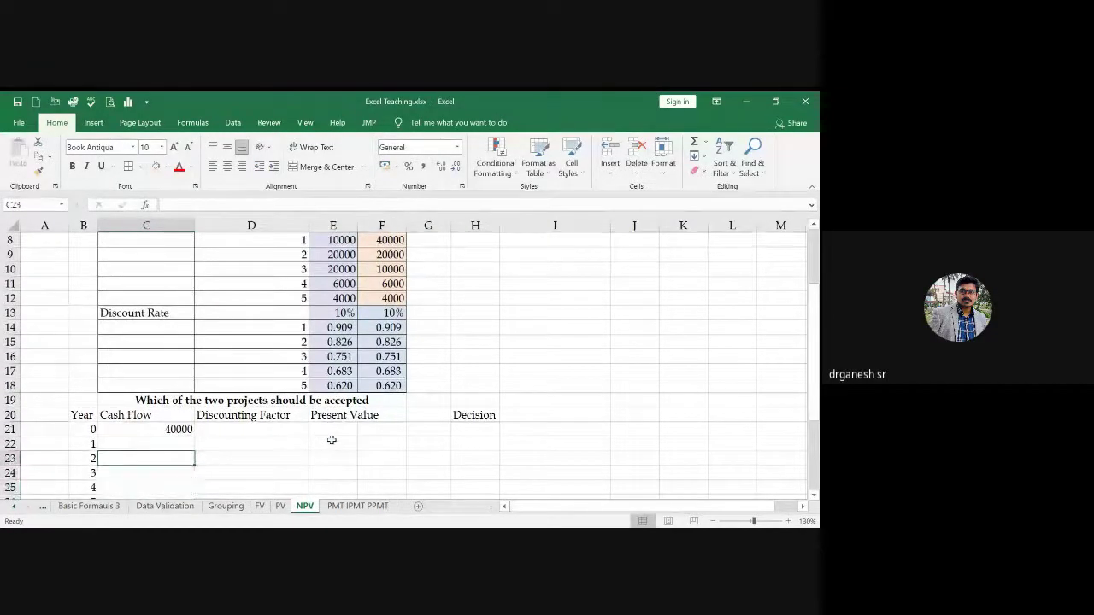
{"action": "left_click_drag", "start_coordinate": [333, 240], "coordinate": [334, 299]}
{"action": "key", "text": "ctrl+c"}
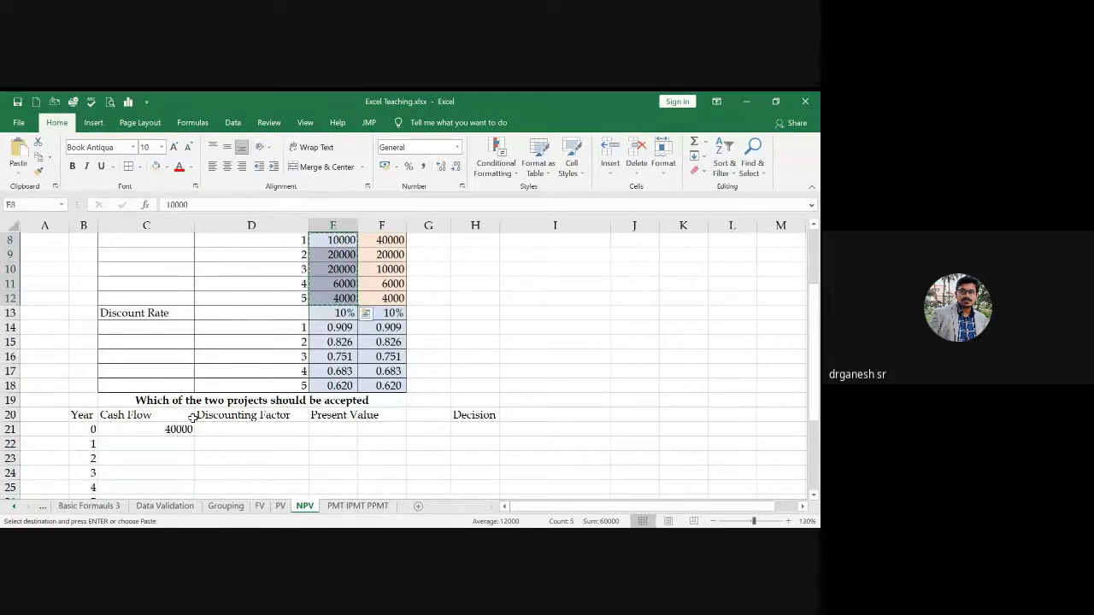
{"action": "left_click", "coordinate": [183, 442]}
{"action": "key", "text": "ctrl+v"}
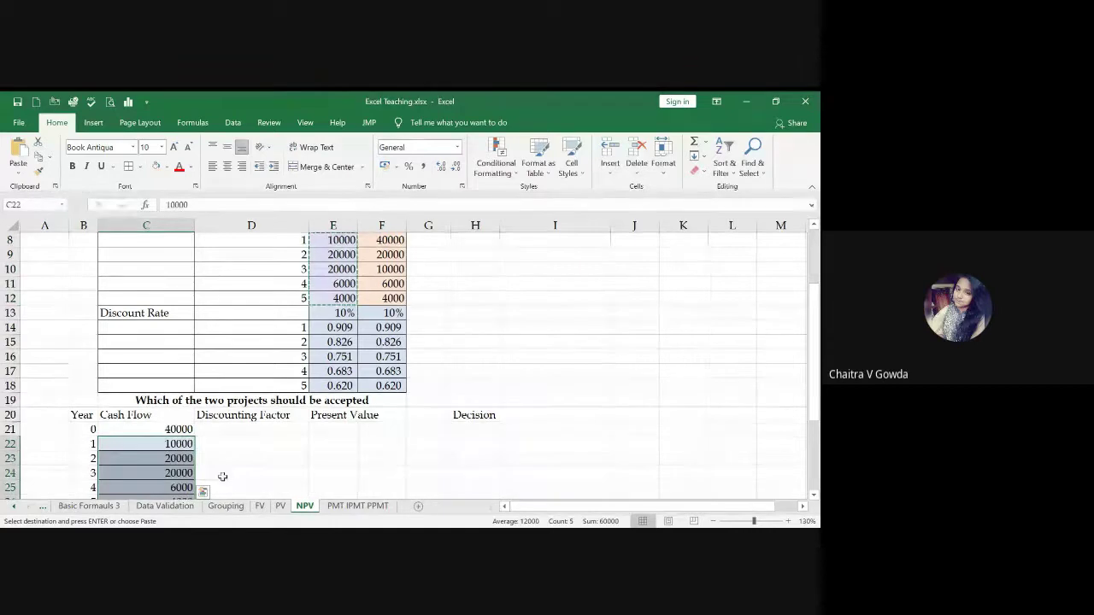
{"action": "key", "text": "Down"}
{"action": "key", "text": "Down"}
{"action": "key", "text": "Down"}
{"action": "key", "text": "Down"}
{"action": "key", "text": "Down"}
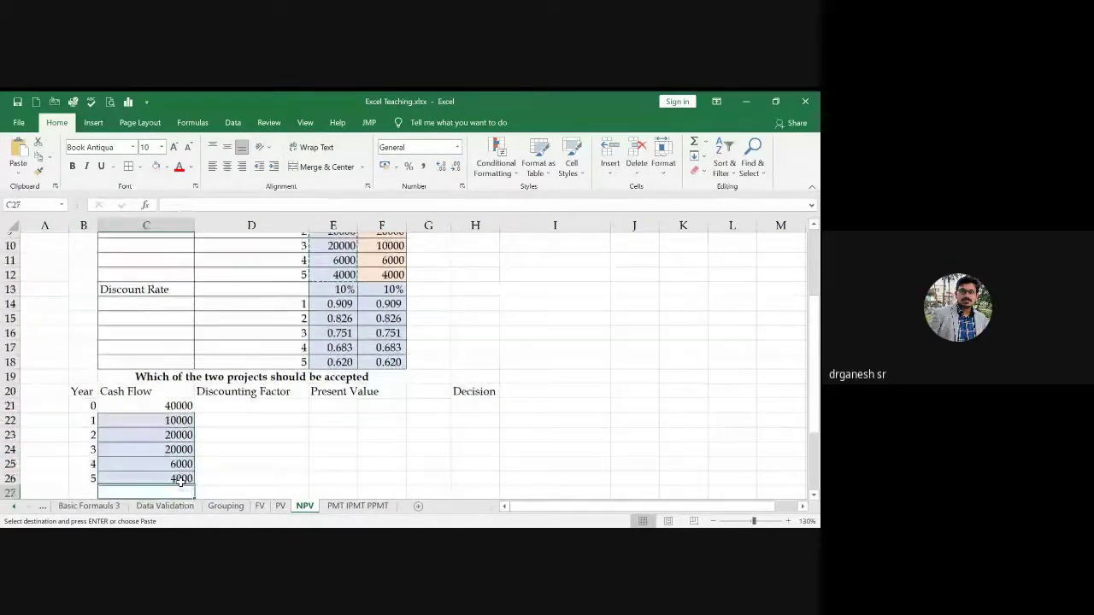
{"action": "key", "text": "Up"}
{"action": "key", "text": "Up"}
{"action": "key", "text": "Up"}
{"action": "key", "text": "Up"}
{"action": "key", "text": "Up"}
{"action": "key", "text": "Up"}
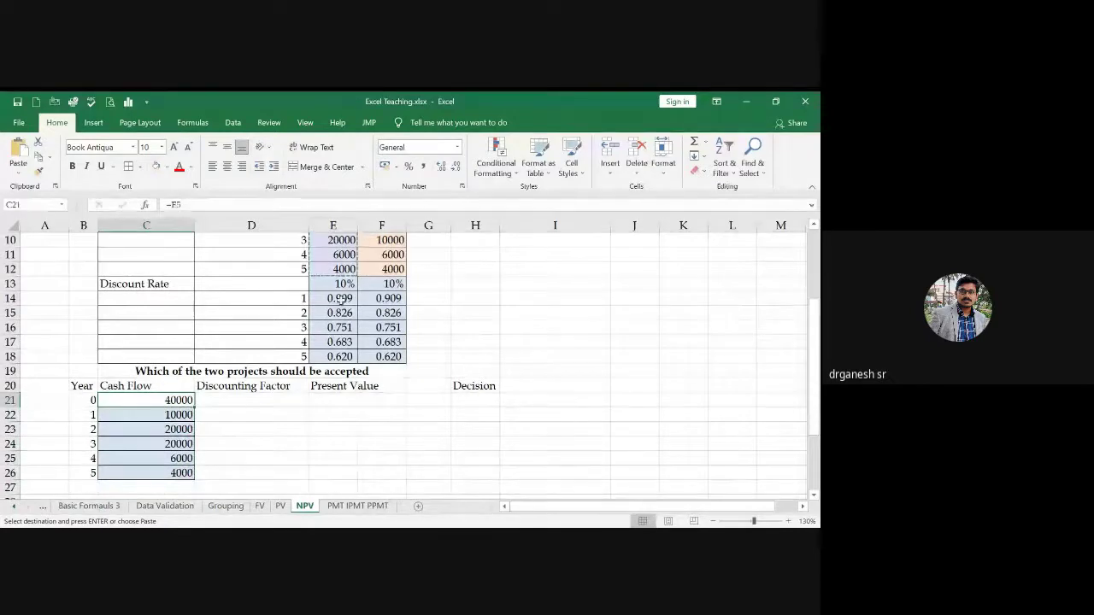
Step: Copy the discount factors for years 1 to 5 from E14:E18 into the Discounting Factor cells D22:D26
{"action": "left_click", "coordinate": [338, 299]}
{"action": "left_click_drag", "start_coordinate": [339, 313], "coordinate": [342, 366]}
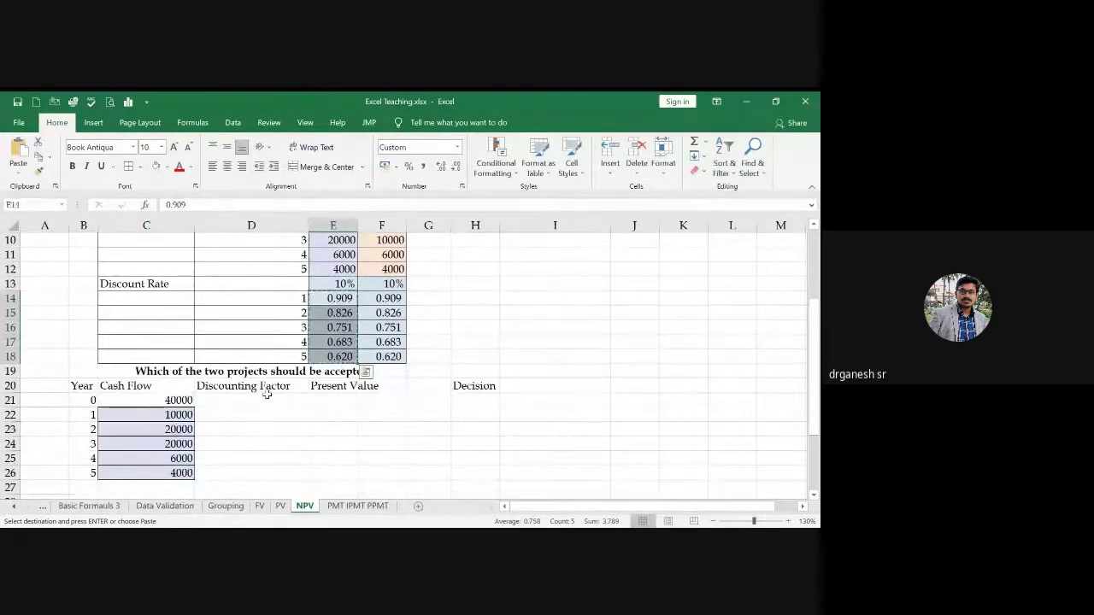
{"action": "left_click_drag", "start_coordinate": [237, 398], "coordinate": [237, 473]}
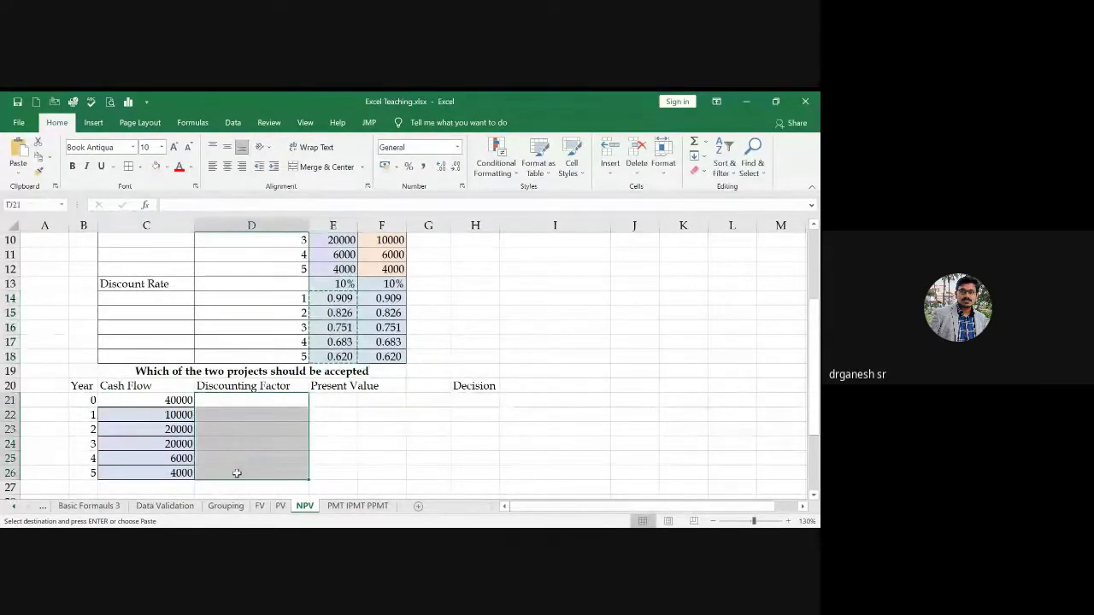
{"action": "key", "text": "ctrl+v"}
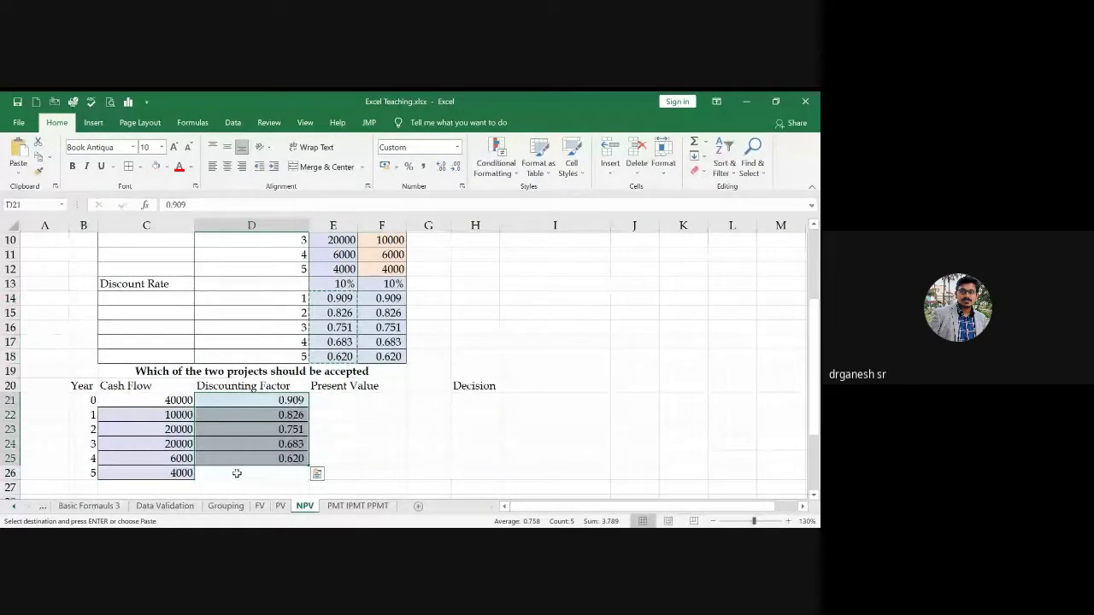
{"action": "key", "text": "ctrl+z"}
{"action": "left_click", "coordinate": [247, 412]}
{"action": "key", "text": "ctrl+v"}
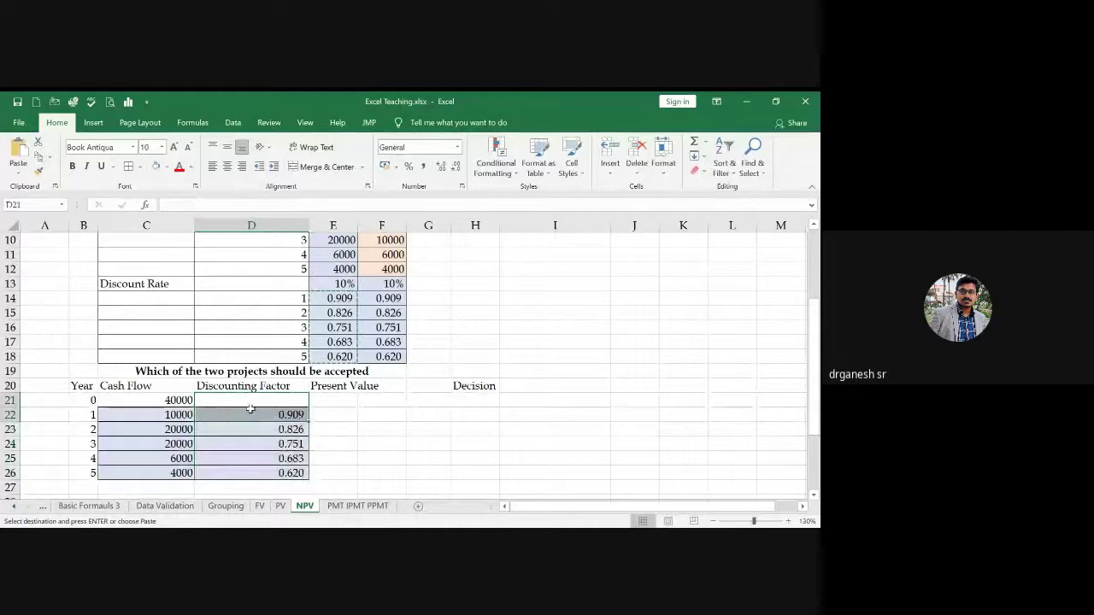
Step: Enter 1 as the year 0 discounting factor in D21
{"action": "left_click", "coordinate": [254, 404]}
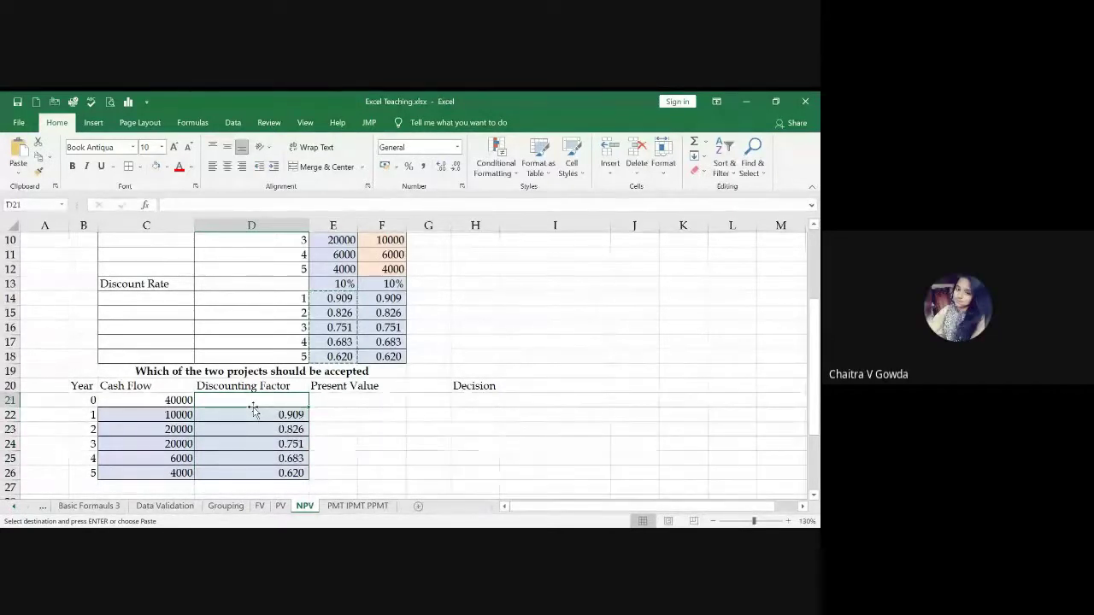
{"action": "type", "text": "1"}
{"action": "key", "text": "Return"}
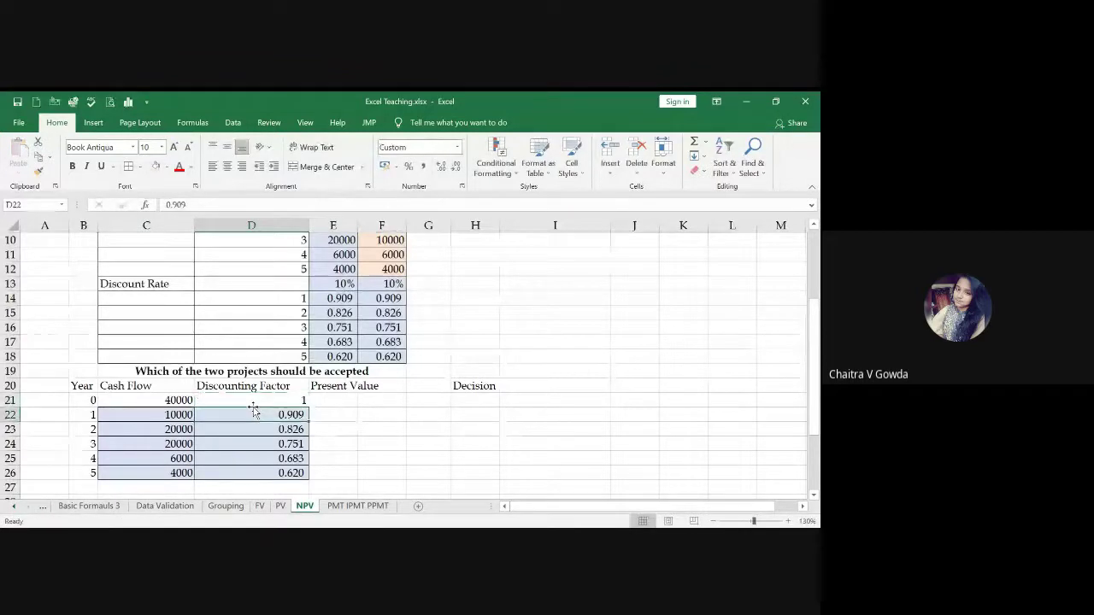
{"action": "key", "text": "Up"}
{"action": "key", "text": "Left"}
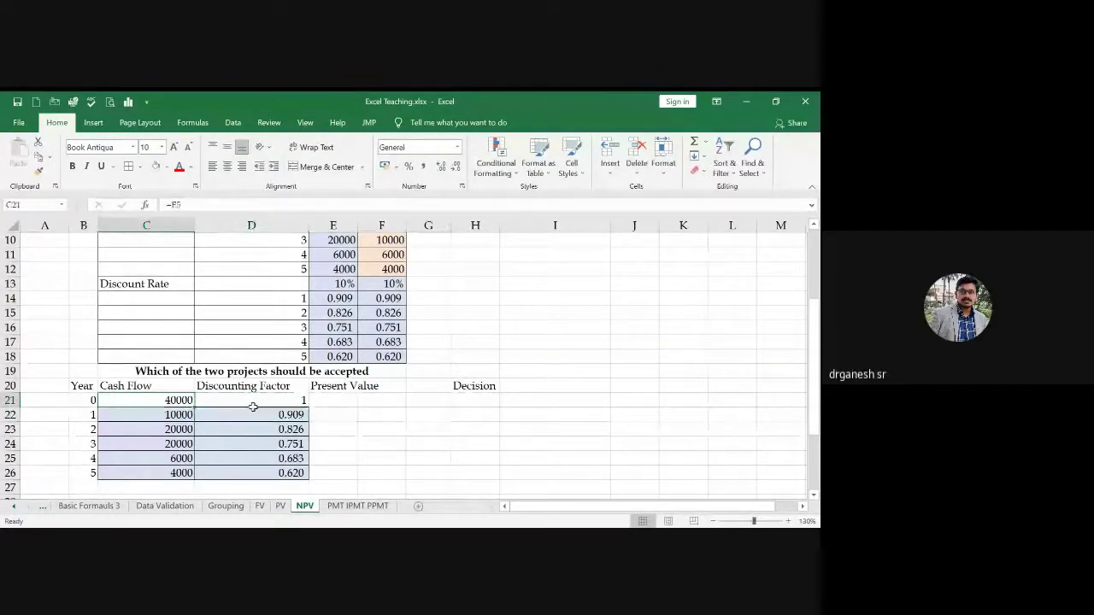
Step: Calculate the year 0 present value in E21 with =C21*D21 and fill the formula down to E26
{"action": "left_click", "coordinate": [336, 402]}
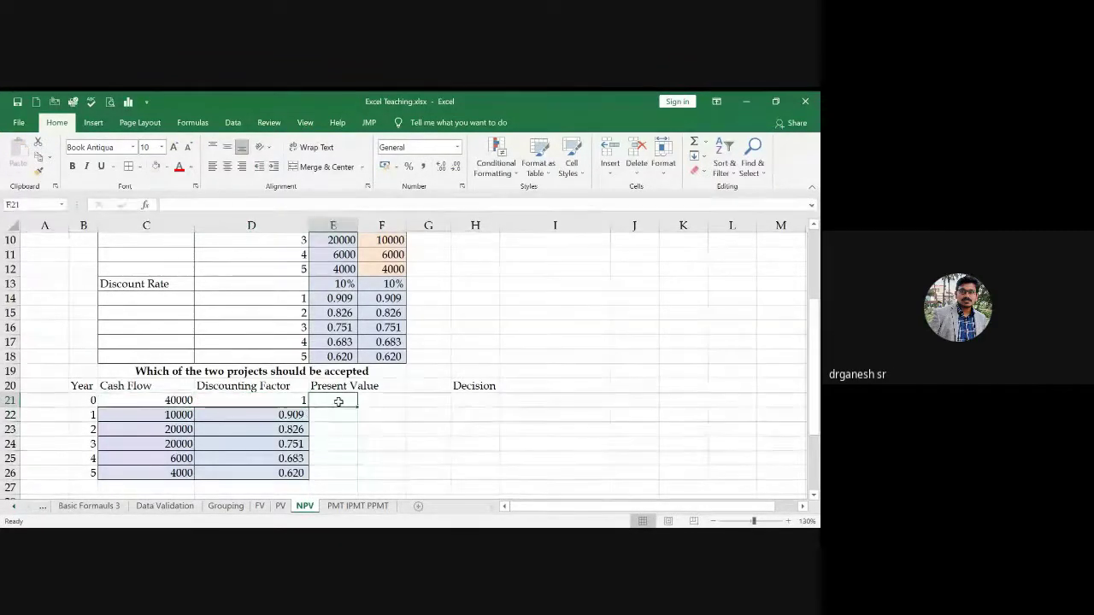
{"action": "type", "text": "="}
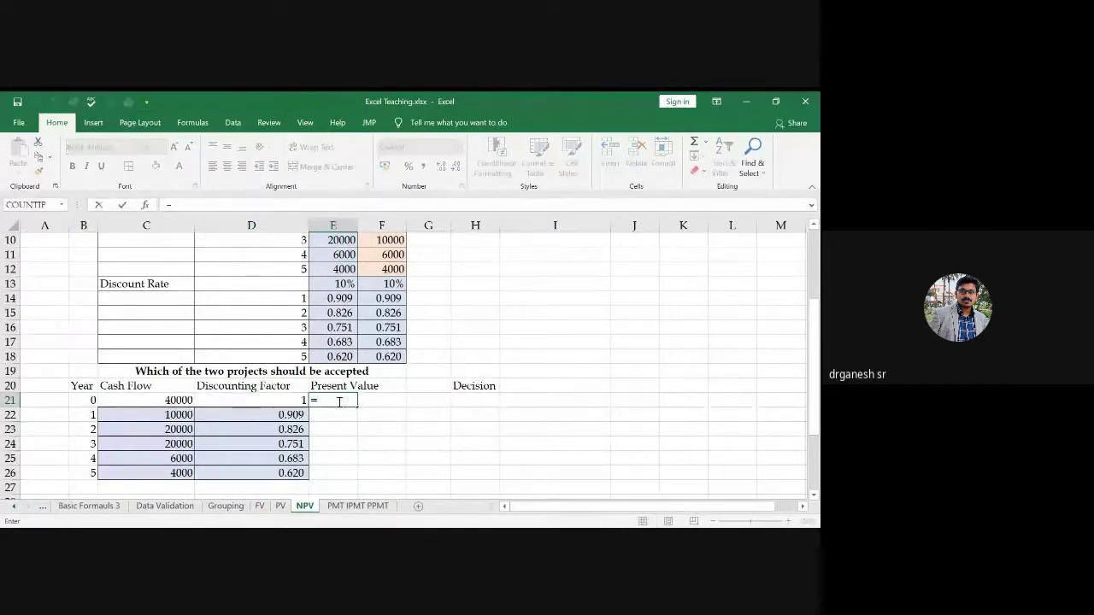
{"action": "key", "text": "Left"}
{"action": "key", "text": "Left"}
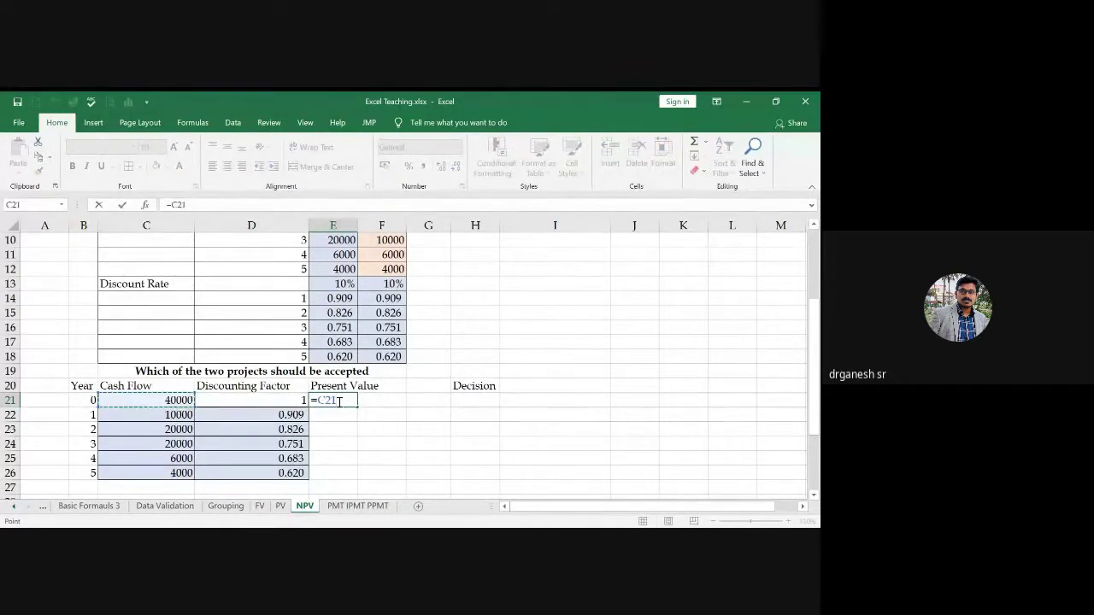
{"action": "type", "text": "*"}
{"action": "key", "text": "Left"}
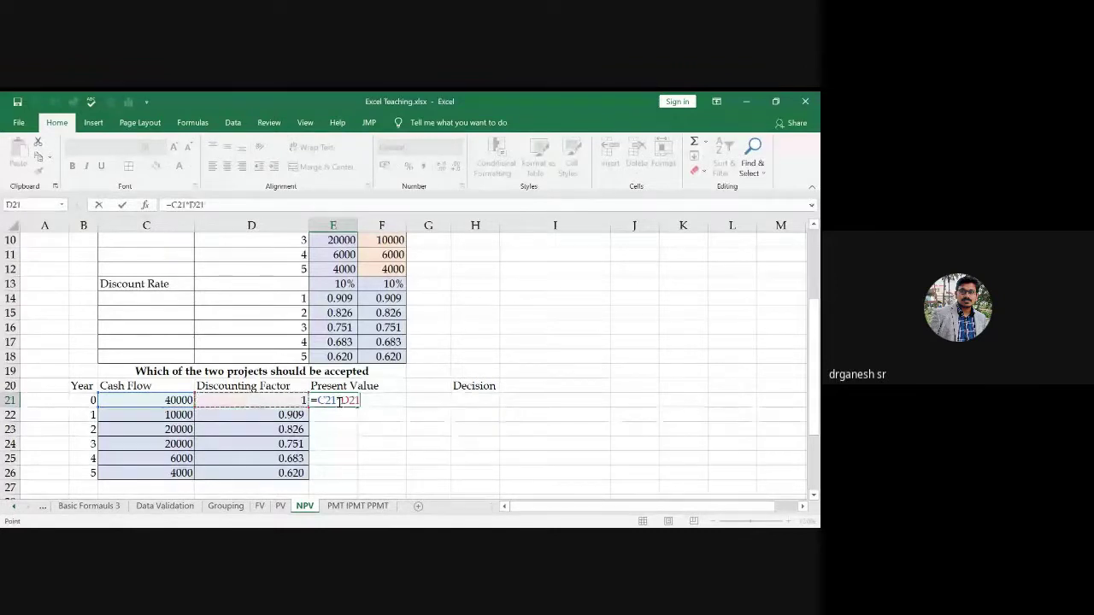
{"action": "key", "text": "Return"}
{"action": "left_click", "coordinate": [339, 402]}
{"action": "left_click_drag", "start_coordinate": [358, 407], "coordinate": [346, 485]}
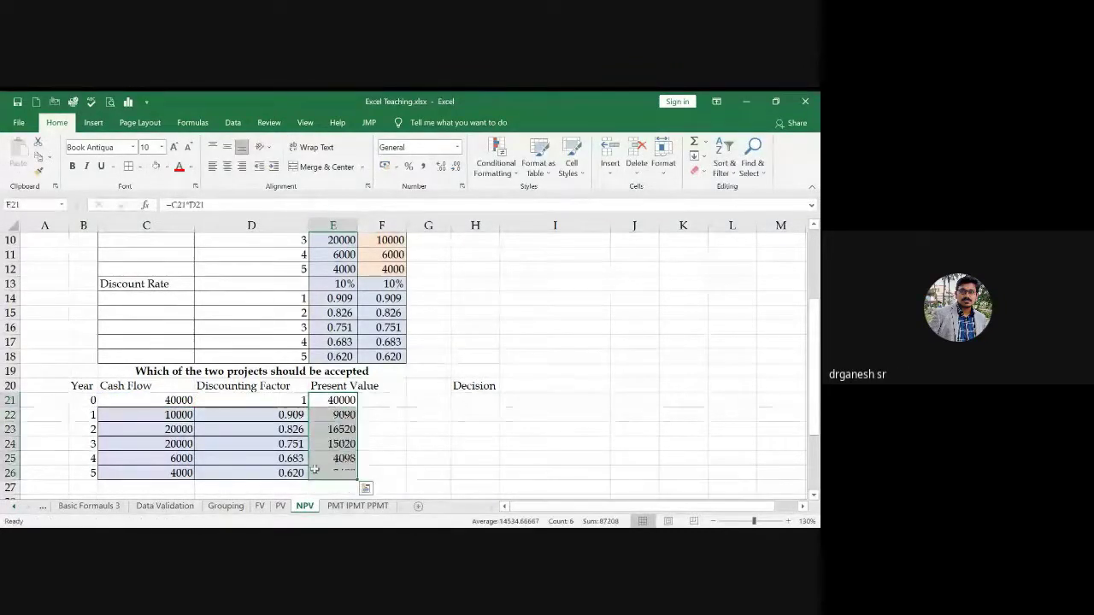
Step: Make the year 0 cash flow in C21 negative by changing its formula to =-E5
{"action": "double_click", "coordinate": [159, 399]}
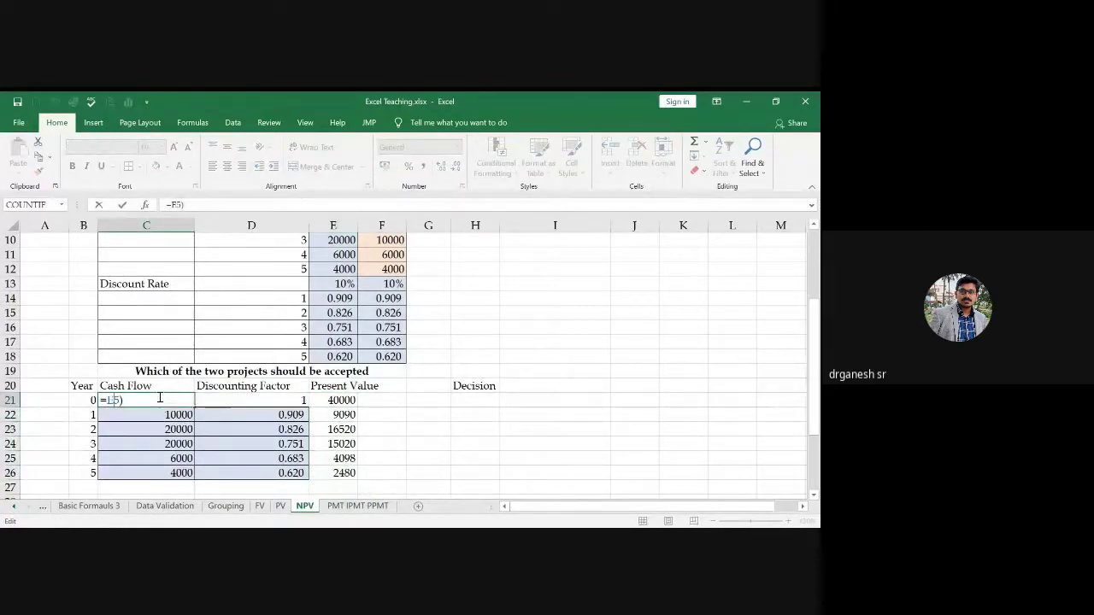
{"action": "key", "text": "Return"}
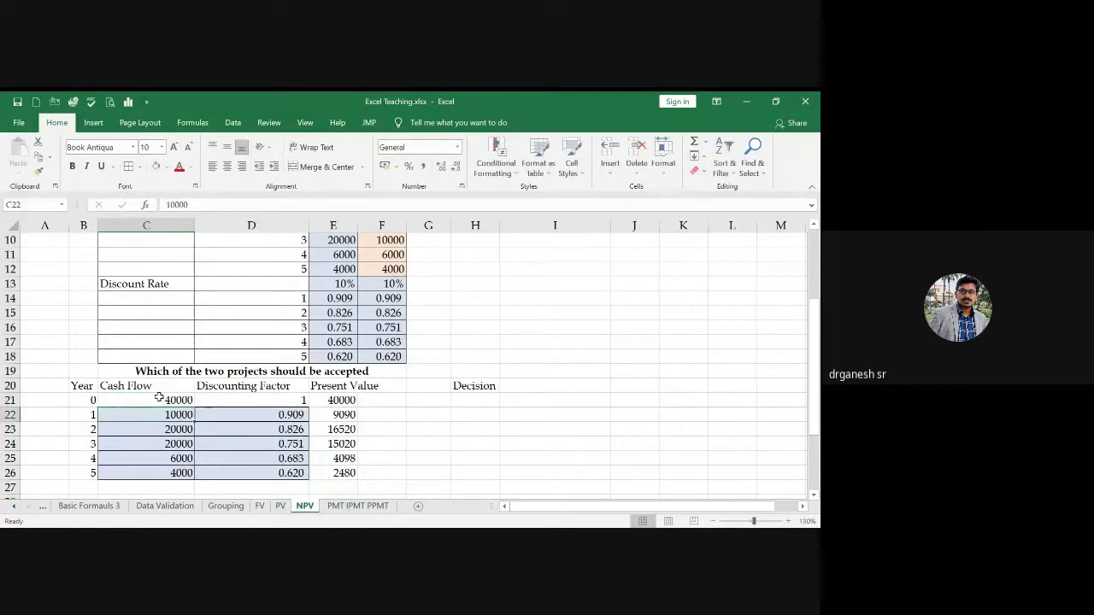
{"action": "left_click", "coordinate": [159, 400]}
{"action": "double_click", "coordinate": [159, 399]}
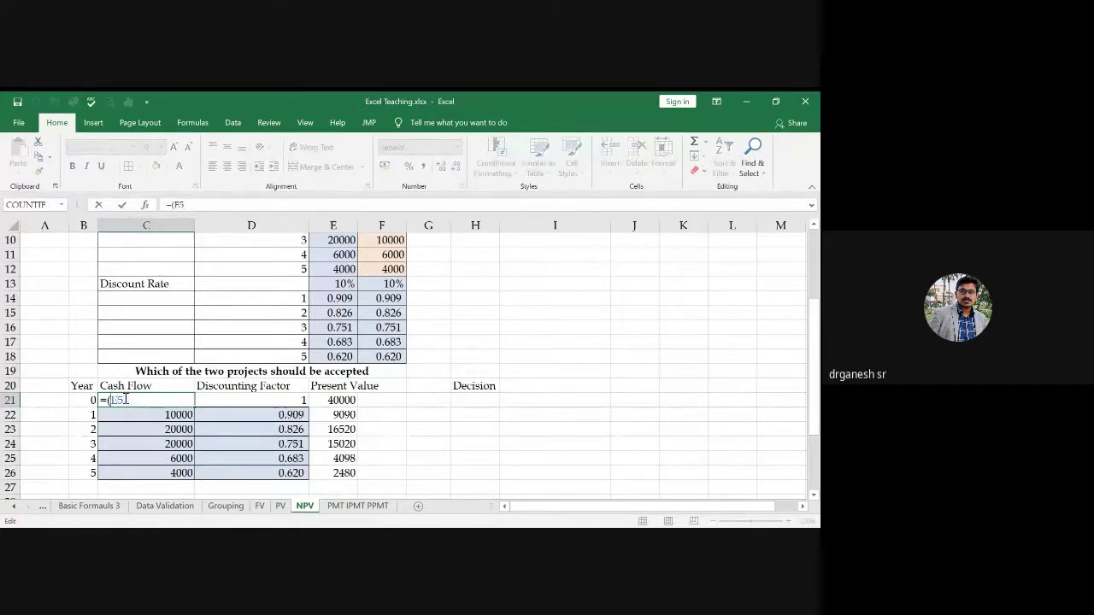
{"action": "key", "text": "Return"}
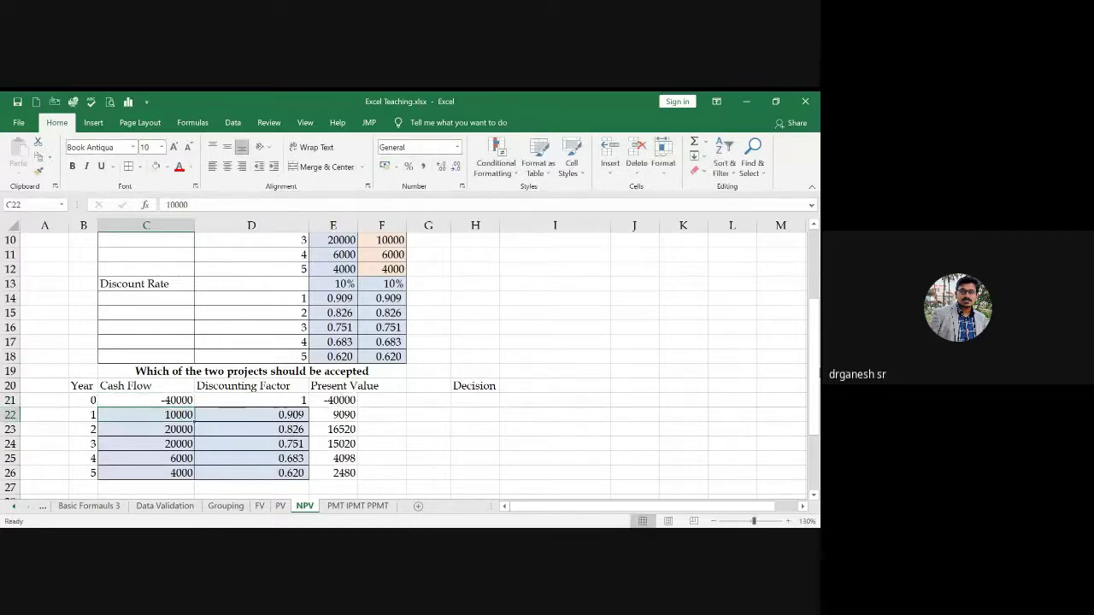
Step: Apply a light orange fill and all cell borders to the Project X table in B20:E26
{"action": "left_click_drag", "start_coordinate": [816, 376], "coordinate": [817, 389]}
{"action": "left_click", "coordinate": [314, 457]}
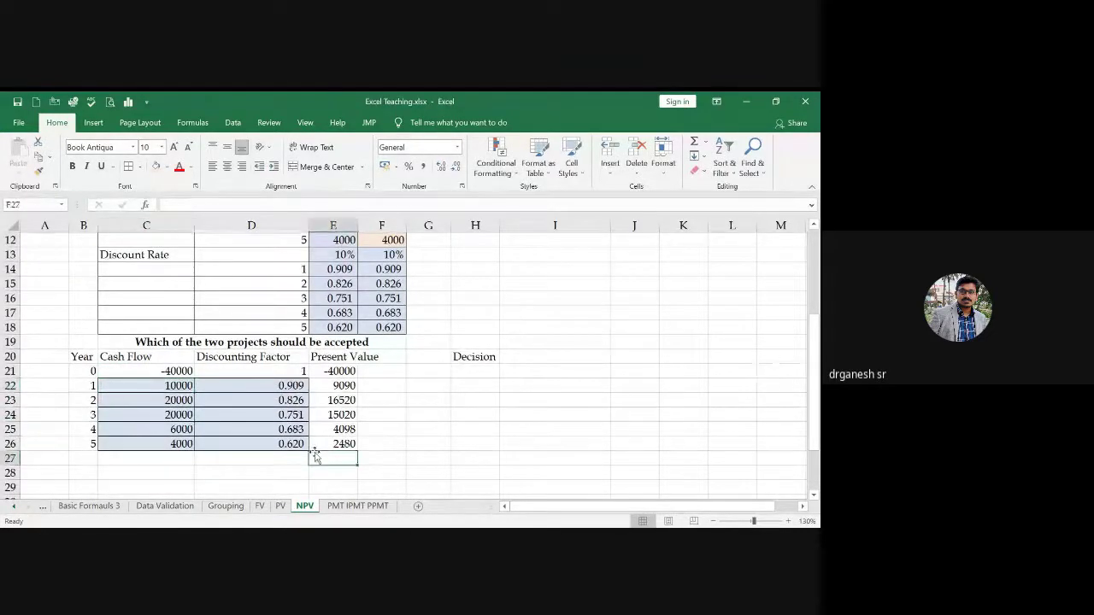
{"action": "left_click_drag", "start_coordinate": [78, 358], "coordinate": [346, 444]}
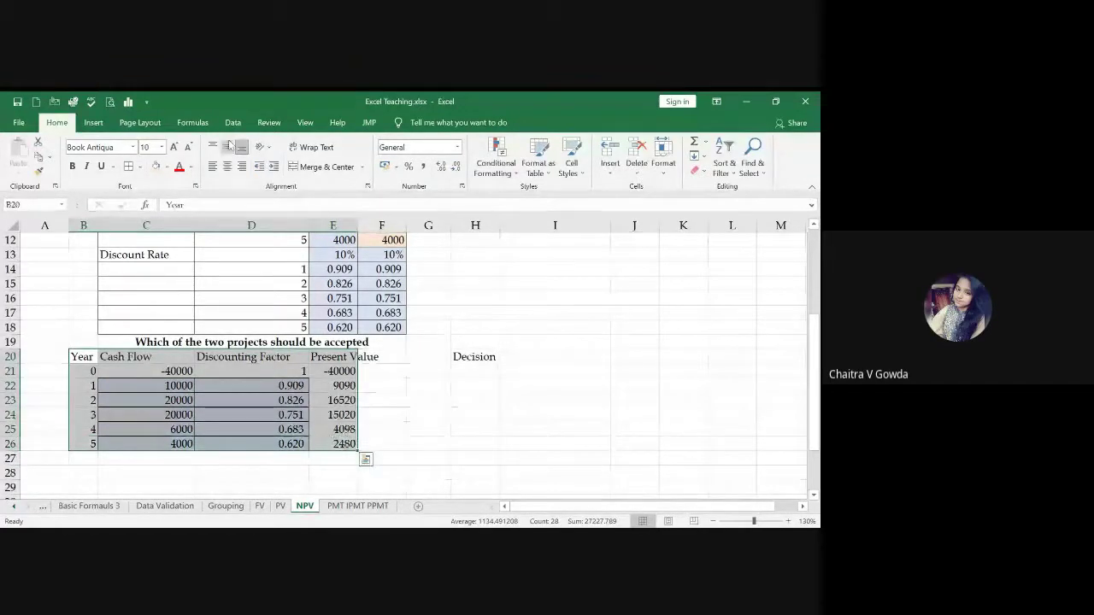
{"action": "left_click", "coordinate": [156, 166]}
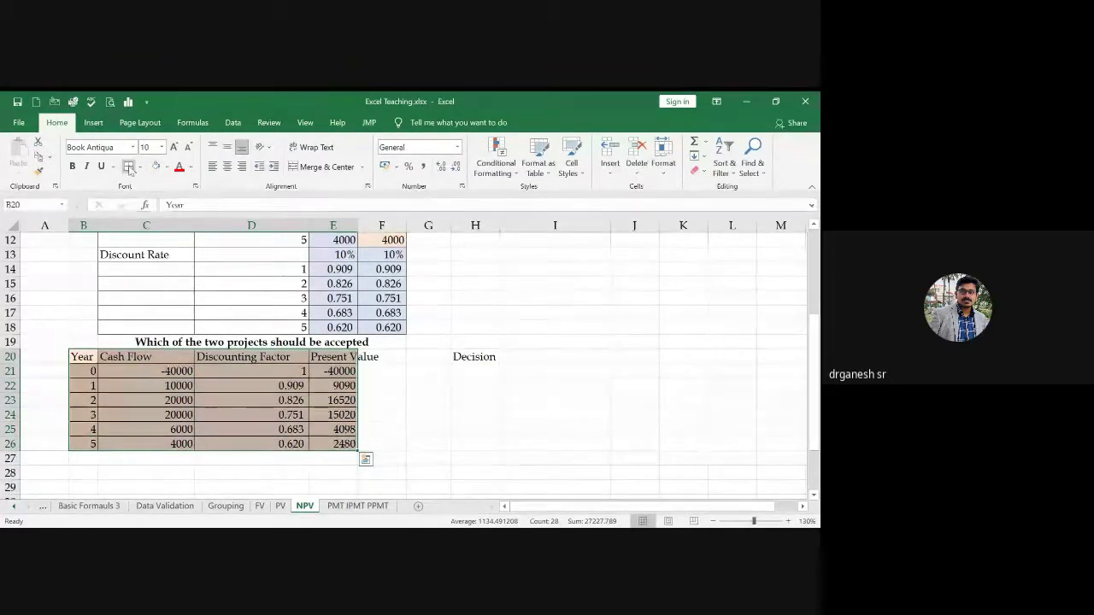
{"action": "left_click", "coordinate": [244, 403]}
{"action": "left_click", "coordinate": [159, 369]}
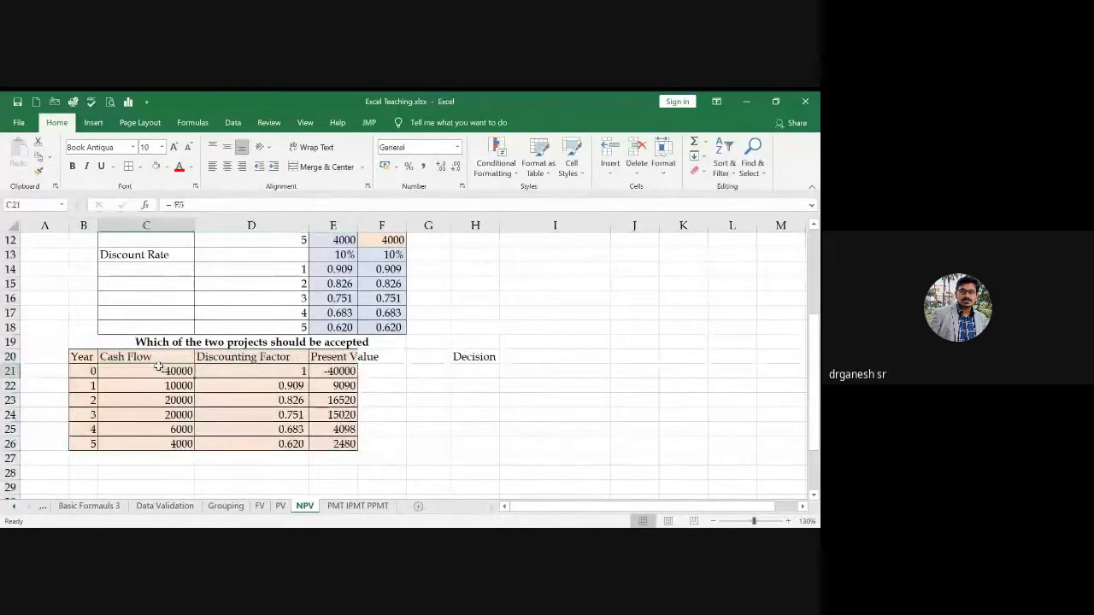
{"action": "left_click_drag", "start_coordinate": [162, 385], "coordinate": [163, 437]}
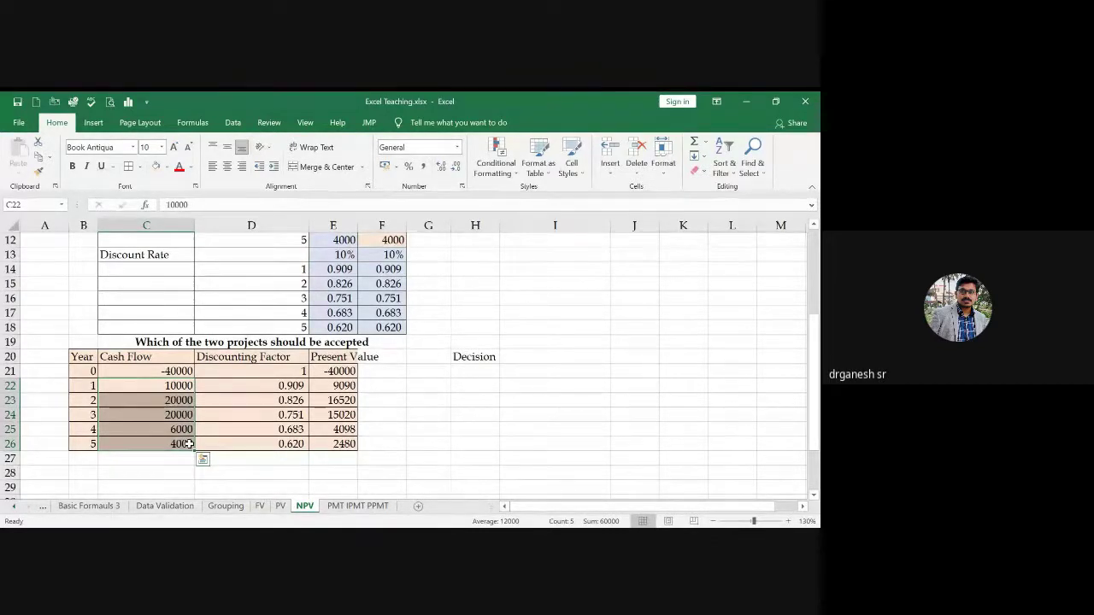
{"action": "left_click", "coordinate": [176, 368]}
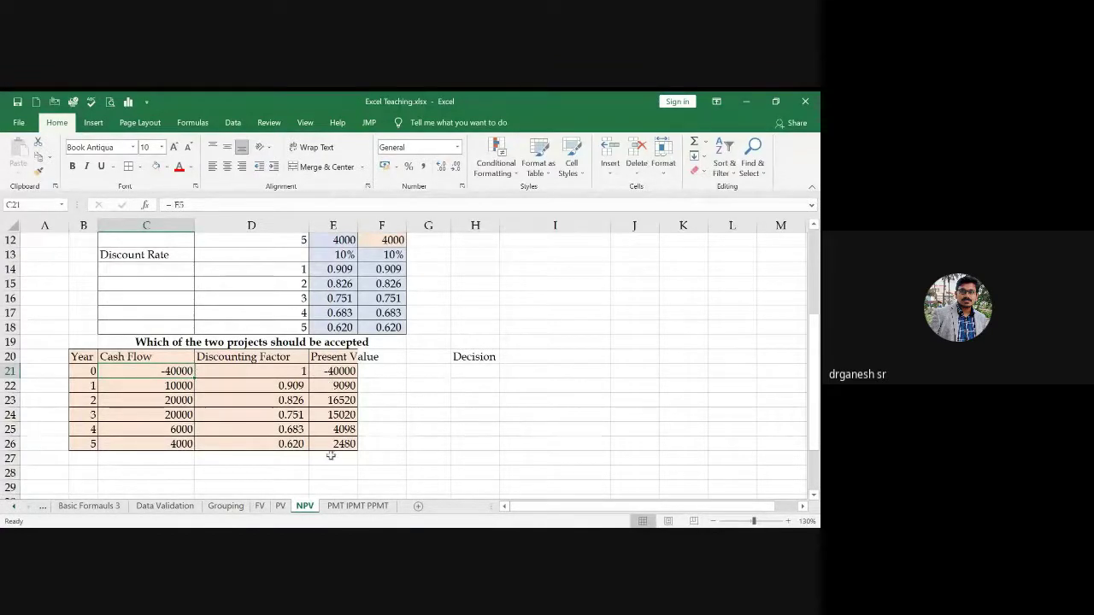
Step: Label D27 as NPV and total the present values in E27 with the formula =SUM(E21:E26)
{"action": "left_click", "coordinate": [293, 460]}
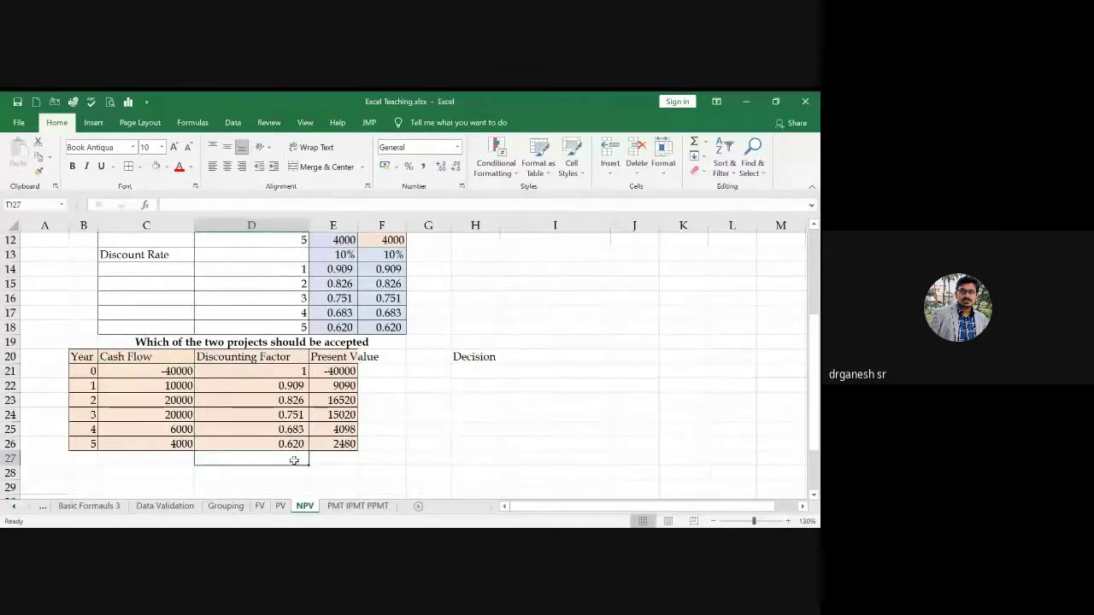
{"action": "type", "text": "NPV"}
{"action": "key", "text": "Tab"}
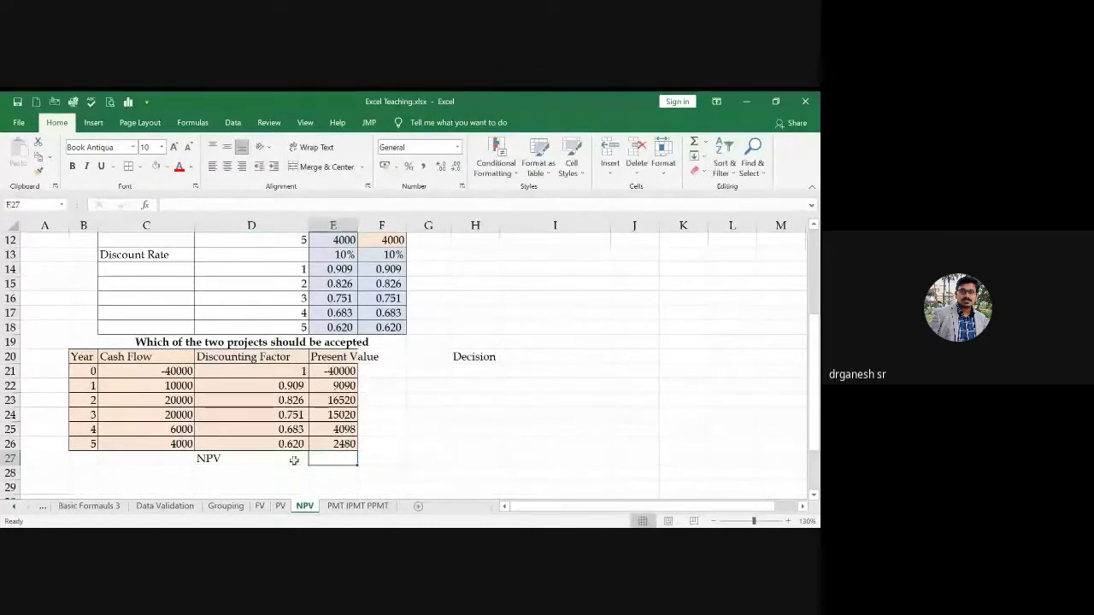
{"action": "type", "text": "="}
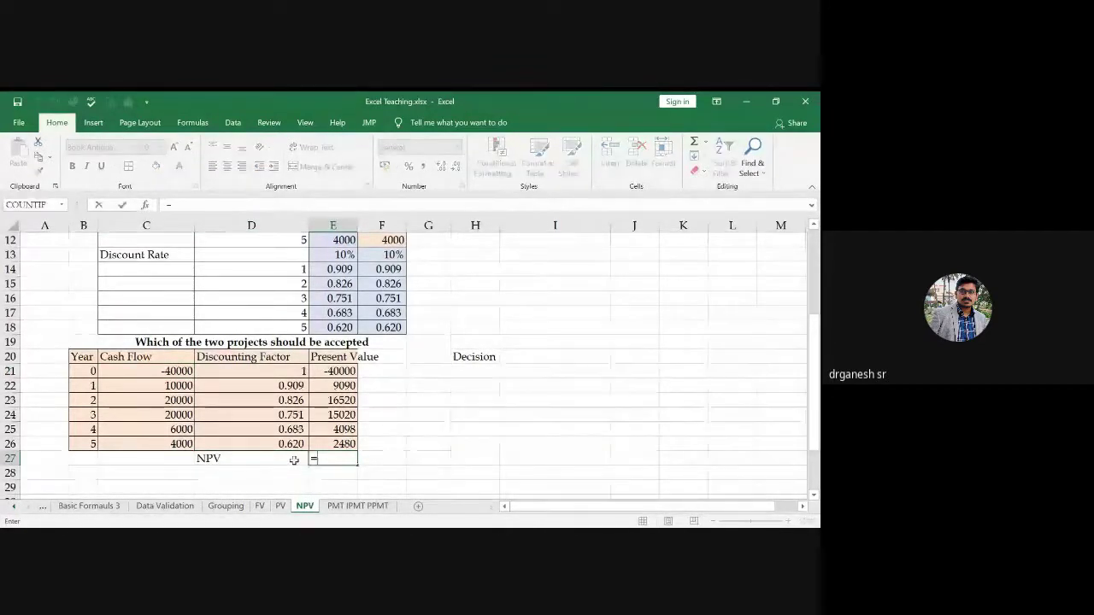
{"action": "key", "text": "Up"}
{"action": "key", "text": "BackSpace"}
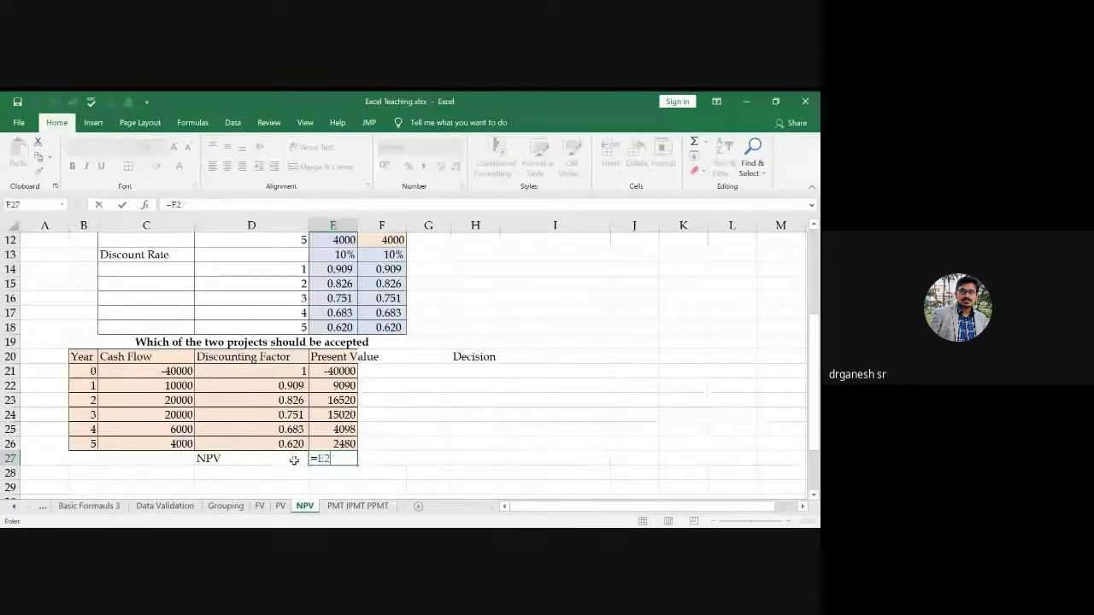
{"action": "key", "text": "BackSpace"}
{"action": "type", "text": "sum("}
{"action": "key", "text": "Up"}
{"action": "key", "text": "shift+Up"}
{"action": "key", "text": "shift+Up"}
{"action": "key", "text": "shift+Up"}
{"action": "key", "text": "shift+Up"}
{"action": "key", "text": "shift+Up"}
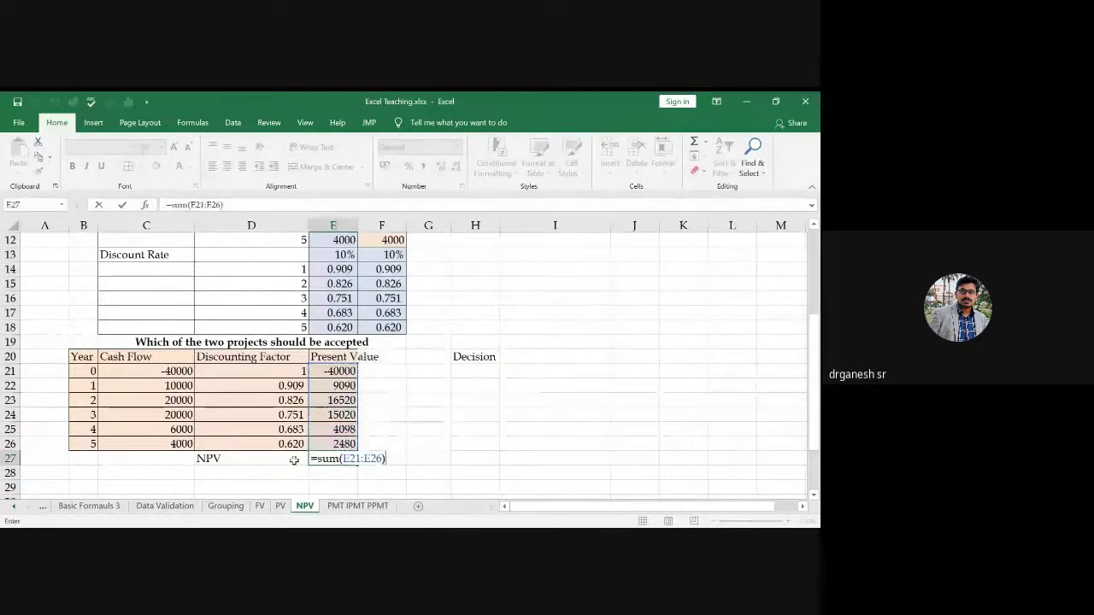
{"action": "key", "text": "Return"}
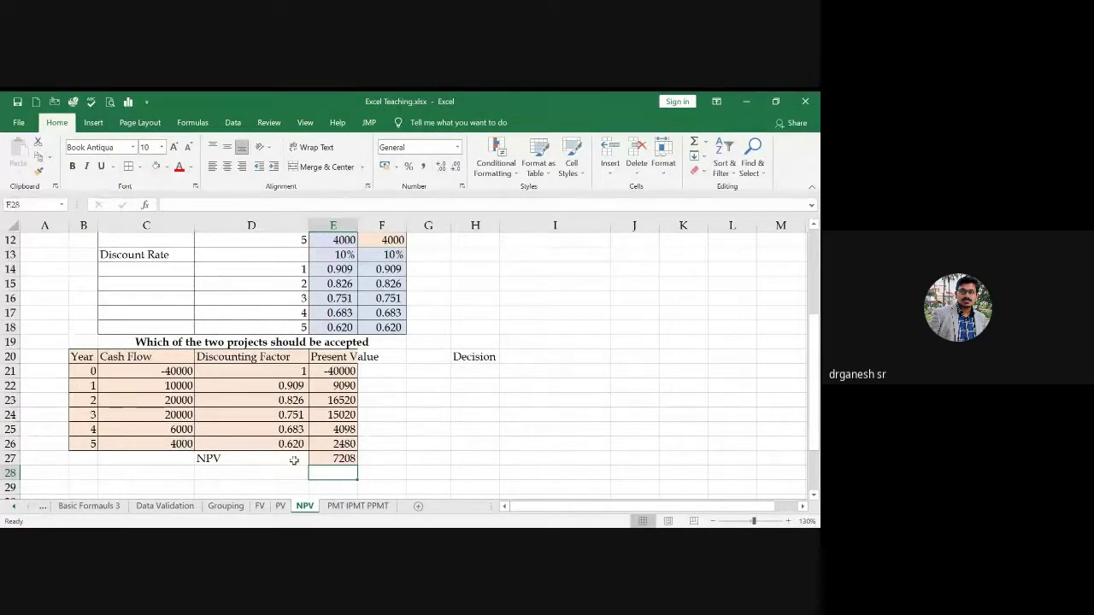
Step: Shade the NPV label and total in D27:E27 grey and make the table headings in B20:E20 bold
{"action": "left_click", "coordinate": [291, 461]}
{"action": "key", "text": "shift+Right"}
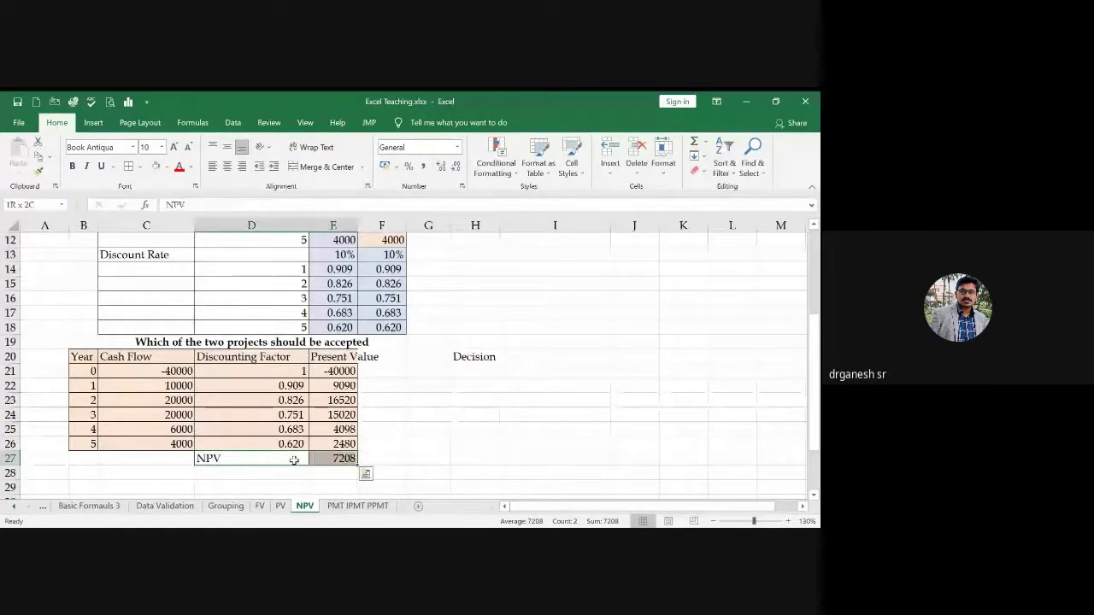
{"action": "left_click", "coordinate": [165, 166]}
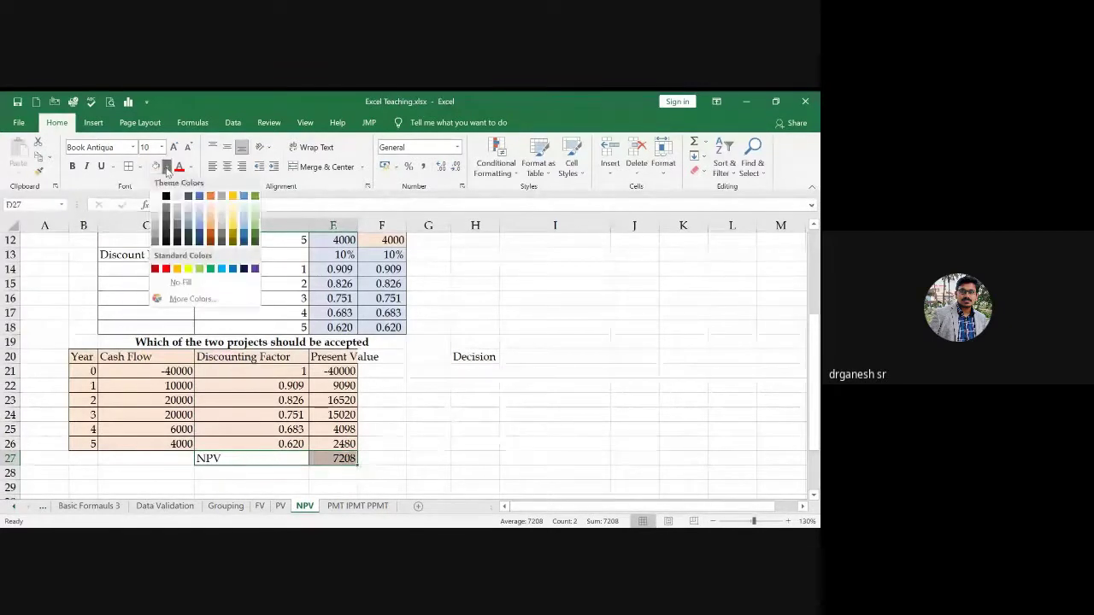
{"action": "left_click", "coordinate": [157, 226]}
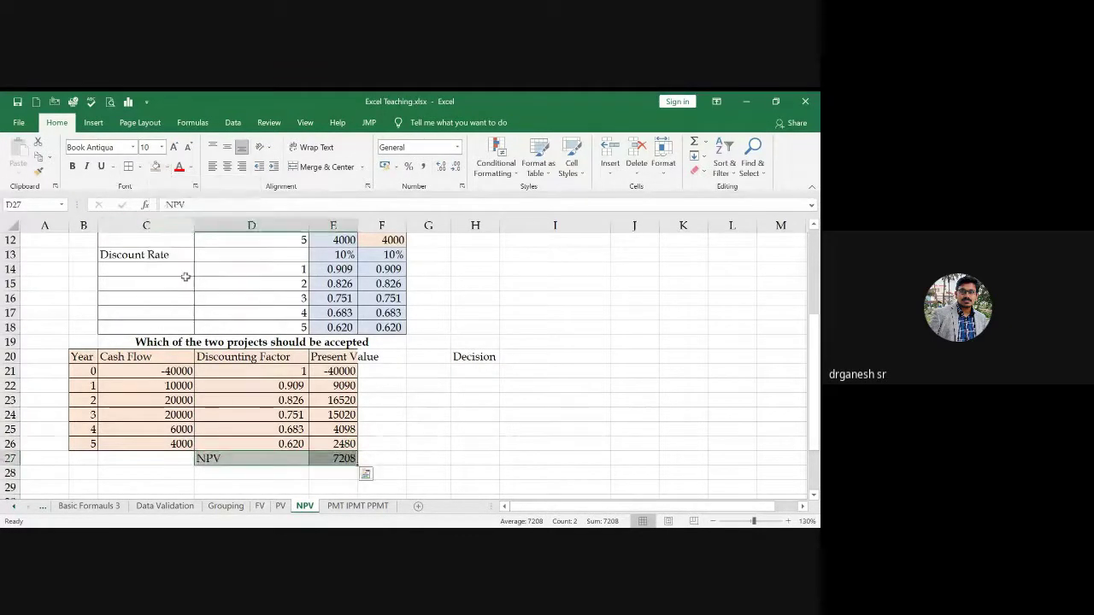
{"action": "left_click_drag", "start_coordinate": [82, 359], "coordinate": [350, 357]}
{"action": "key", "text": "ctrl+b"}
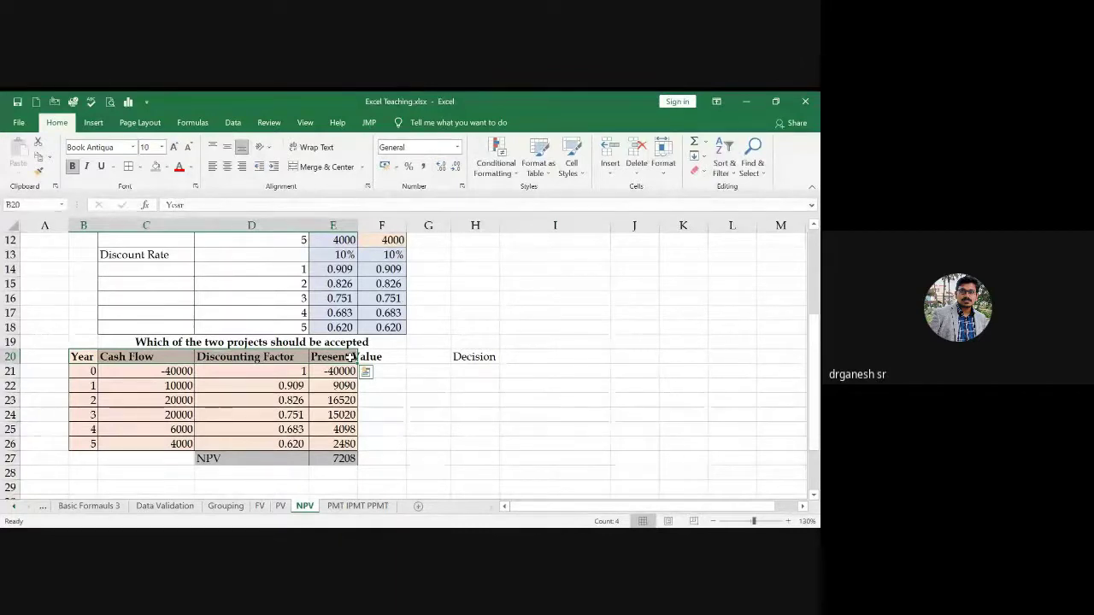
{"action": "left_click", "coordinate": [161, 373]}
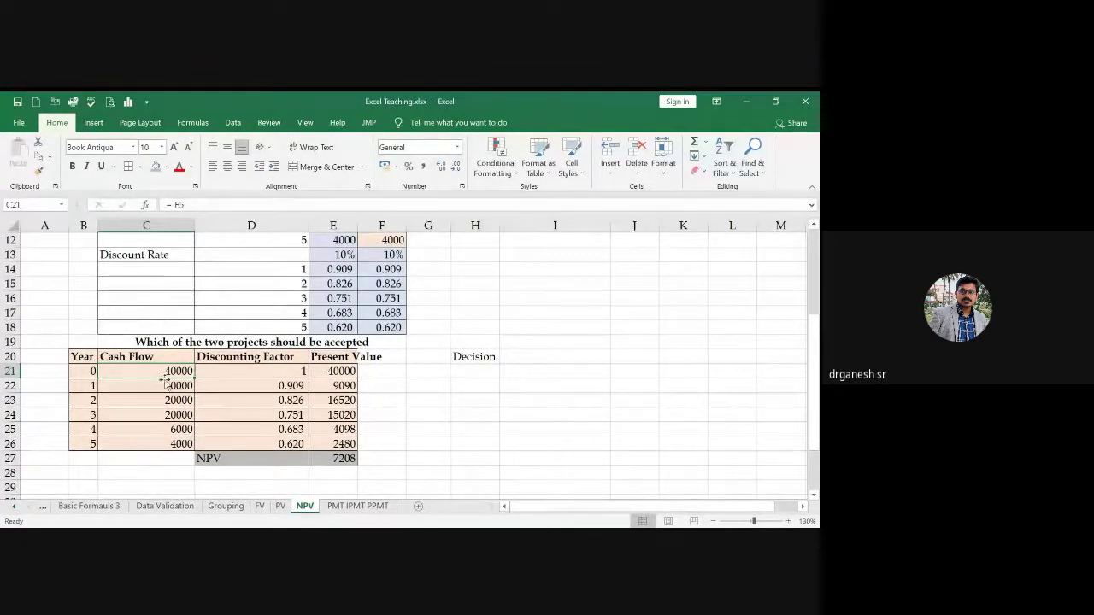
{"action": "left_click_drag", "start_coordinate": [261, 367], "coordinate": [263, 441]}
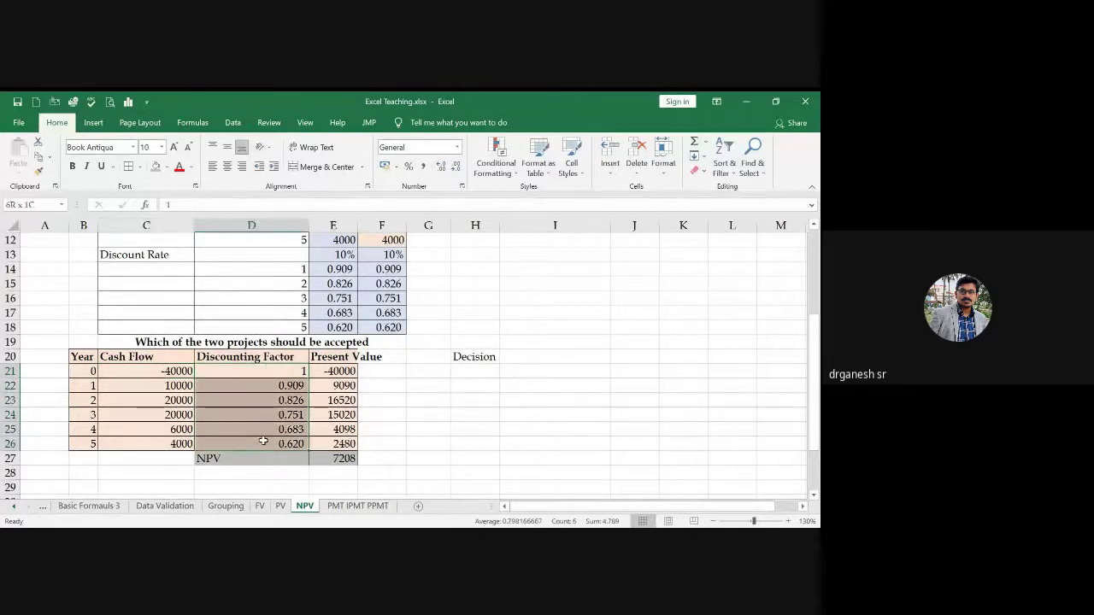
{"action": "left_click_drag", "start_coordinate": [174, 371], "coordinate": [179, 443]}
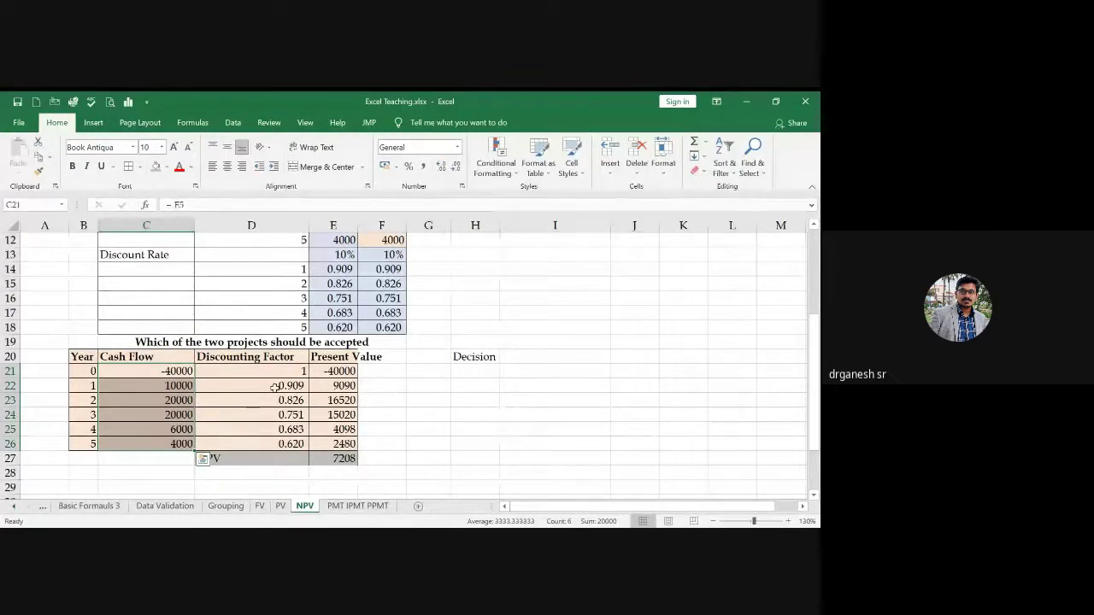
Step: Widen column E to fit the Present Value heading and make the NPV label and total in D27:E27 bold
{"action": "double_click", "coordinate": [357, 225]}
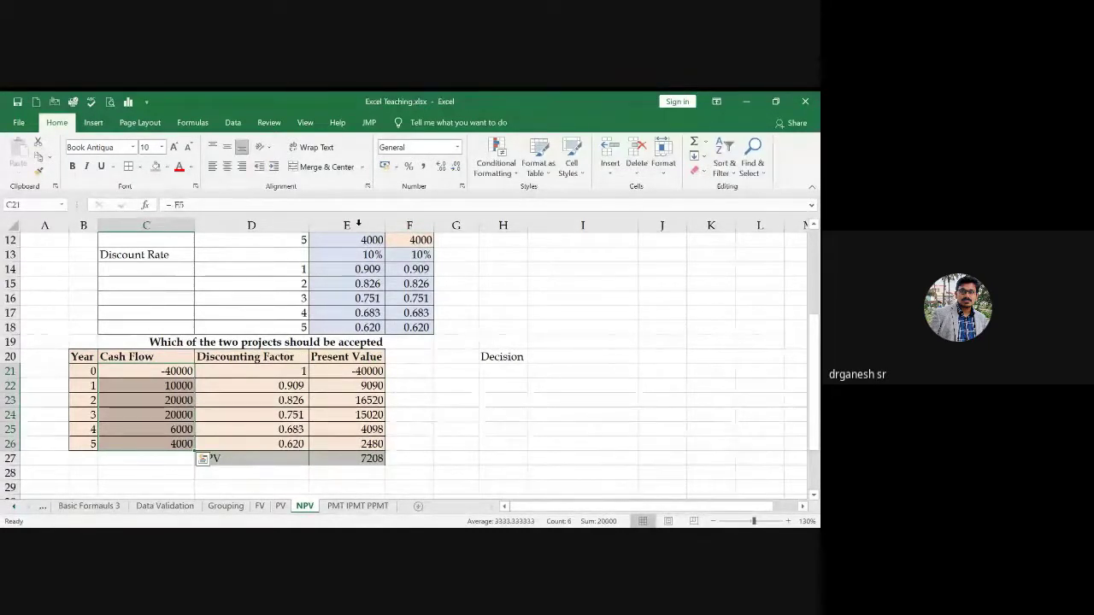
{"action": "left_click", "coordinate": [251, 458]}
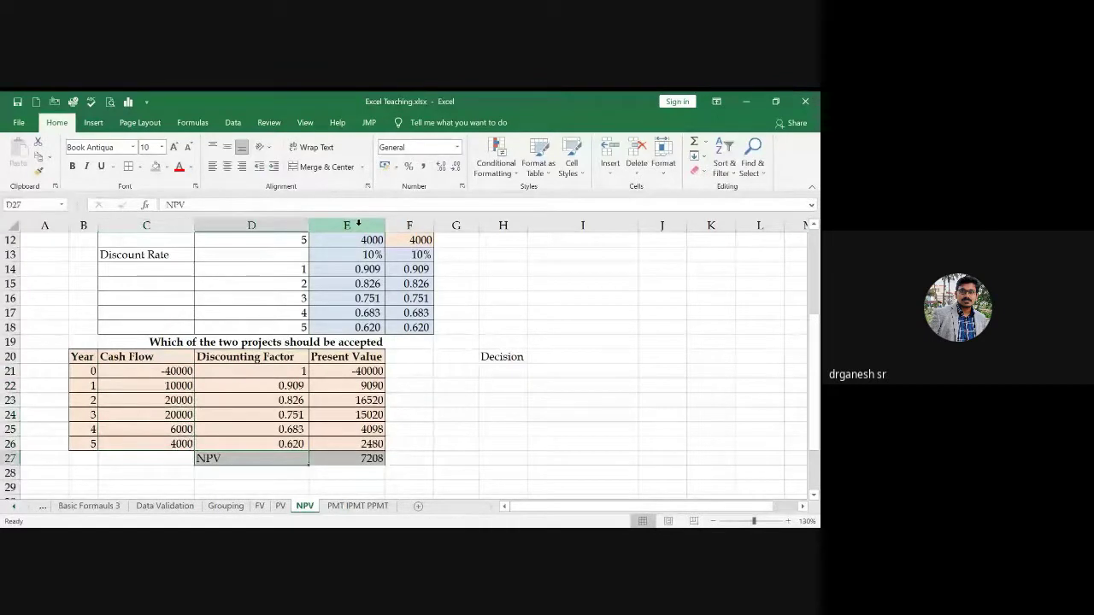
{"action": "key", "text": "shift+Right"}
{"action": "key", "text": "ctrl+b"}
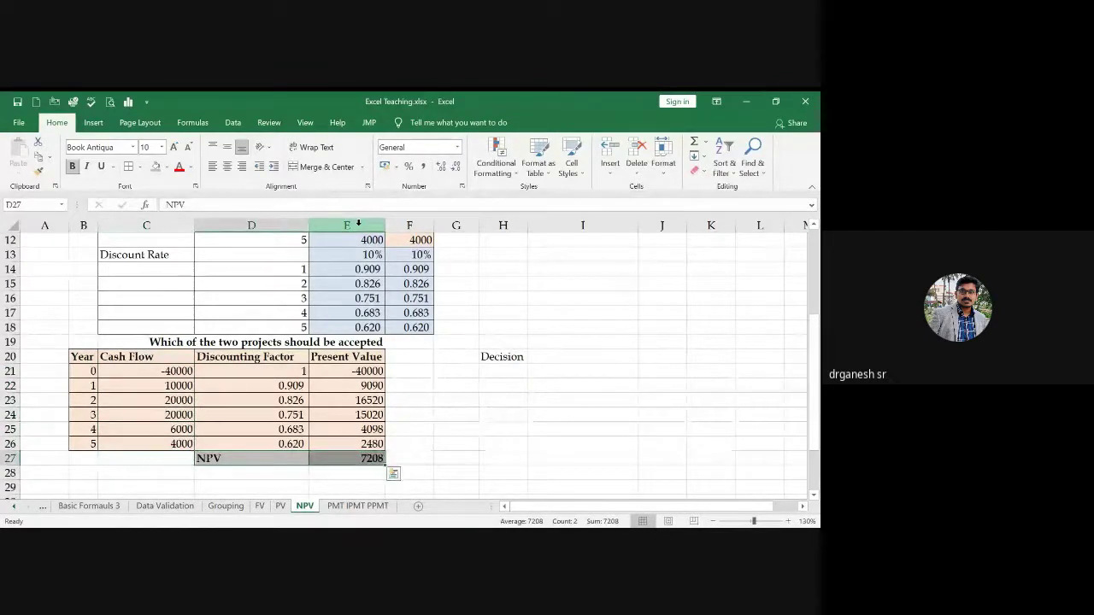
{"action": "key", "text": "ctrl+q"}
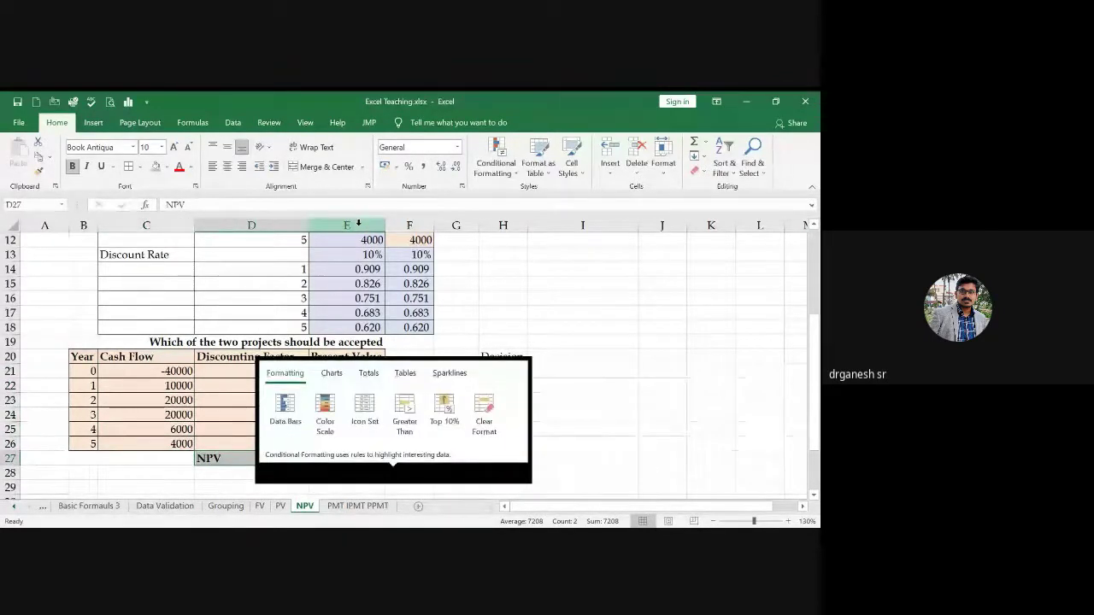
{"action": "left_click", "coordinate": [306, 385]}
{"action": "left_click_drag", "start_coordinate": [330, 386], "coordinate": [332, 440]}
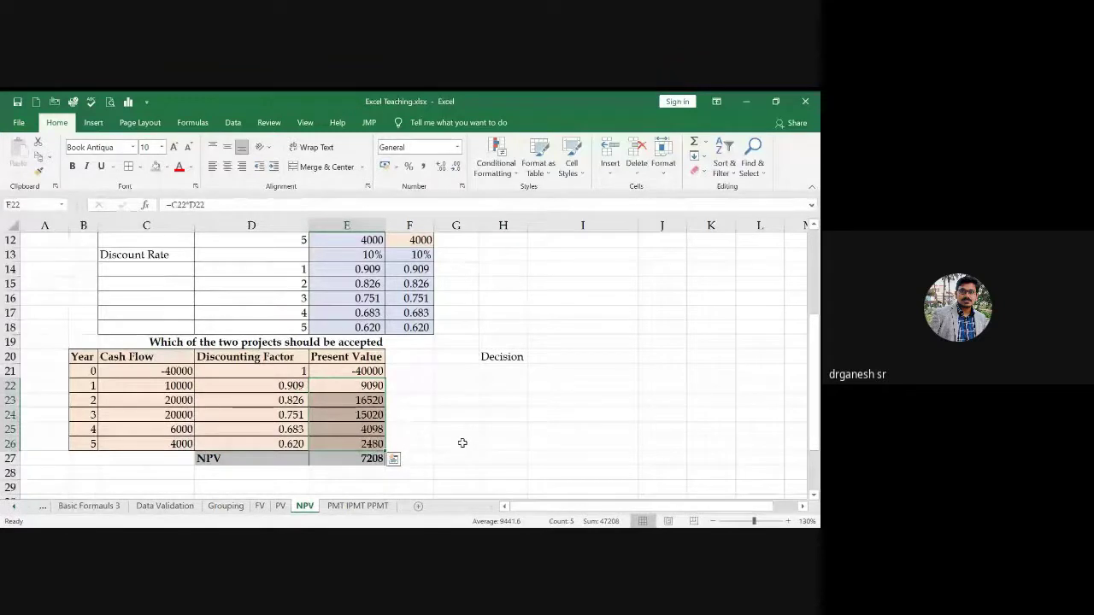
{"action": "left_click_drag", "start_coordinate": [367, 386], "coordinate": [366, 445]}
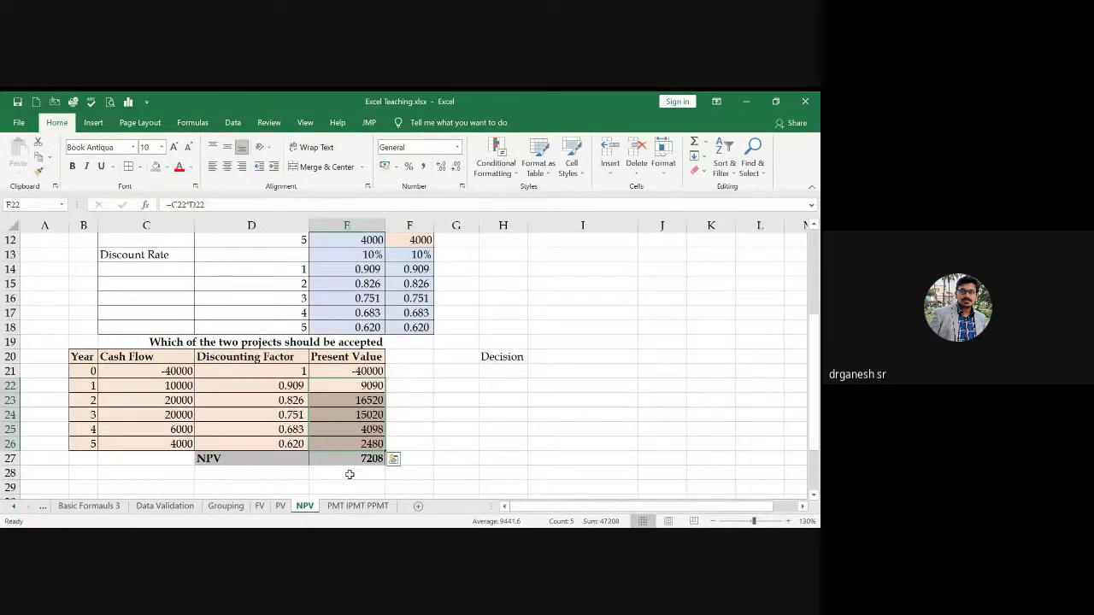
{"action": "left_click_drag", "start_coordinate": [216, 458], "coordinate": [319, 461]}
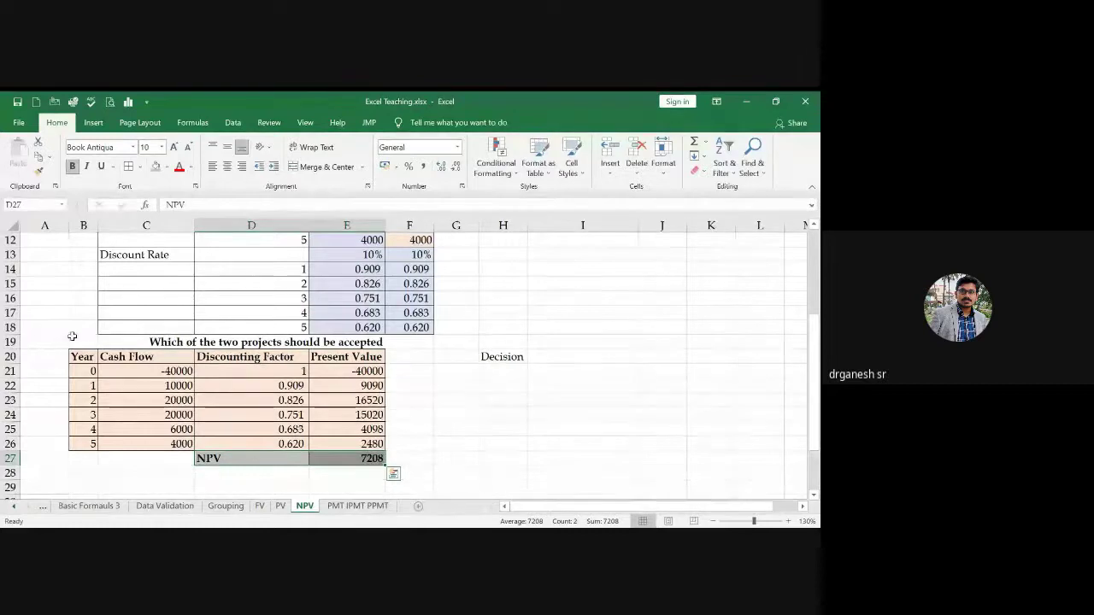
Step: Label the existing table Project X in A19 and enter Project Y in A29 for the second table
{"action": "left_click", "coordinate": [44, 340]}
{"action": "type", "text": "Project X"}
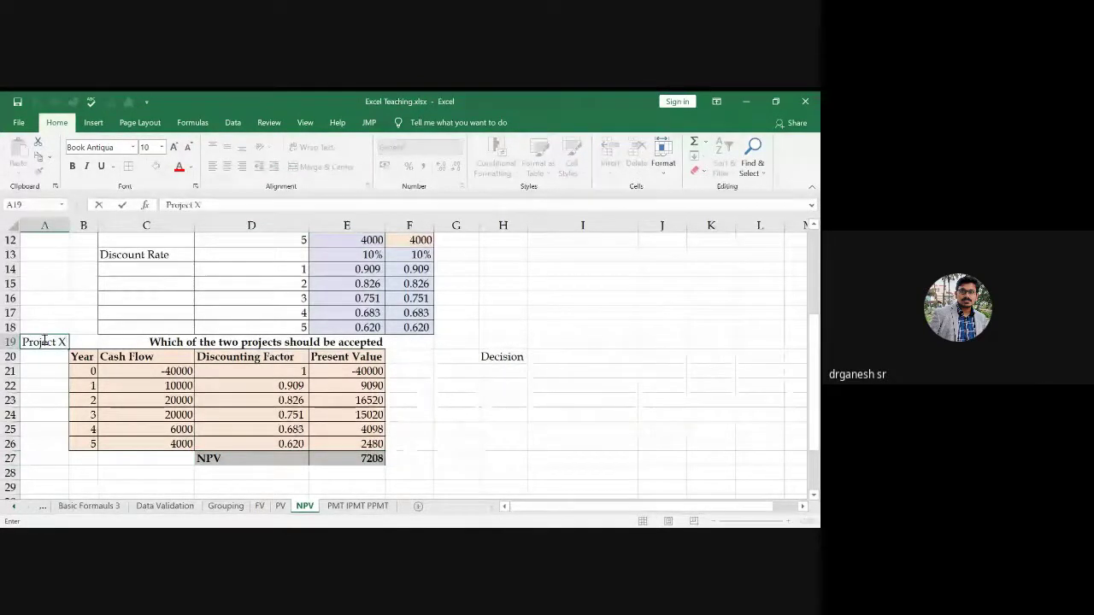
{"action": "key", "text": "Return"}
{"action": "key", "text": "Return"}
{"action": "key", "text": "Return"}
{"action": "key", "text": "Return"}
{"action": "key", "text": "Return"}
{"action": "key", "text": "Return"}
{"action": "key", "text": "Return"}
{"action": "key", "text": "Return"}
{"action": "key", "text": "Return"}
{"action": "key", "text": "Return"}
{"action": "type", "text": "Pro"}
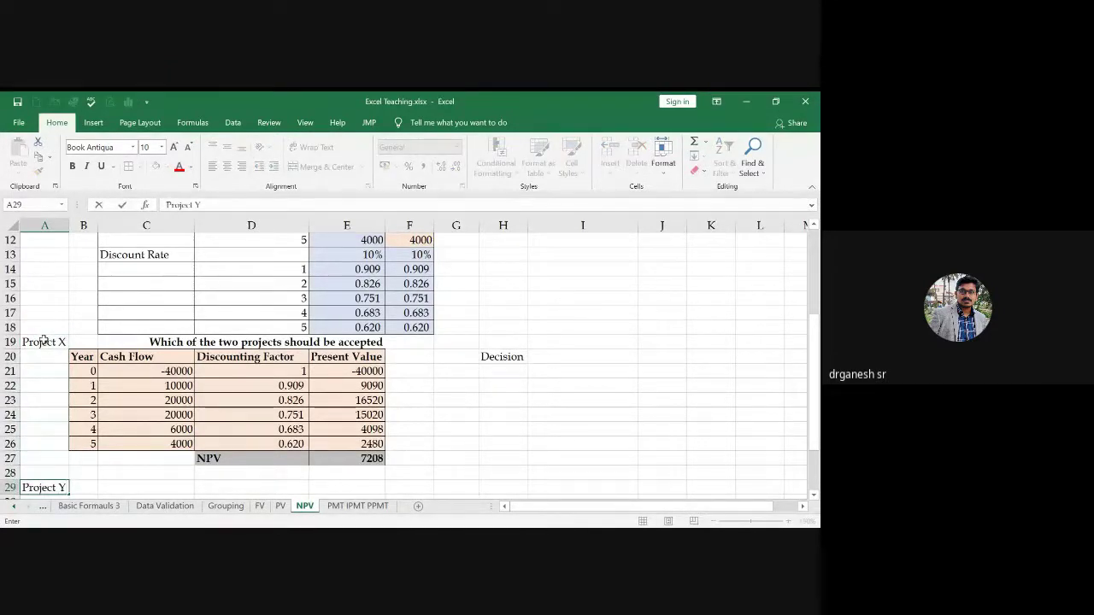
{"action": "type", "text": "ject Y"}
{"action": "key", "text": "Return"}
Step: Copy the Project X table in B20:E26 and paste it at B30 as the Project Y table
{"action": "key", "text": "Up"}
{"action": "key", "text": "Up"}
{"action": "key", "text": "Up"}
{"action": "key", "text": "Up"}
{"action": "key", "text": "Up"}
{"action": "key", "text": "Up"}
{"action": "key", "text": "Up"}
{"action": "key", "text": "Up"}
{"action": "key", "text": "Up"}
{"action": "key", "text": "Up"}
{"action": "key", "text": "Right"}
{"action": "key", "text": "shift+Right"}
{"action": "key", "text": "shift+Right"}
{"action": "key", "text": "shift+Right"}
{"action": "key", "text": "shift+Down"}
{"action": "key", "text": "shift+Down"}
{"action": "key", "text": "shift+Down"}
{"action": "key", "text": "shift+Down"}
{"action": "key", "text": "shift+Down"}
{"action": "key", "text": "shift+Down"}
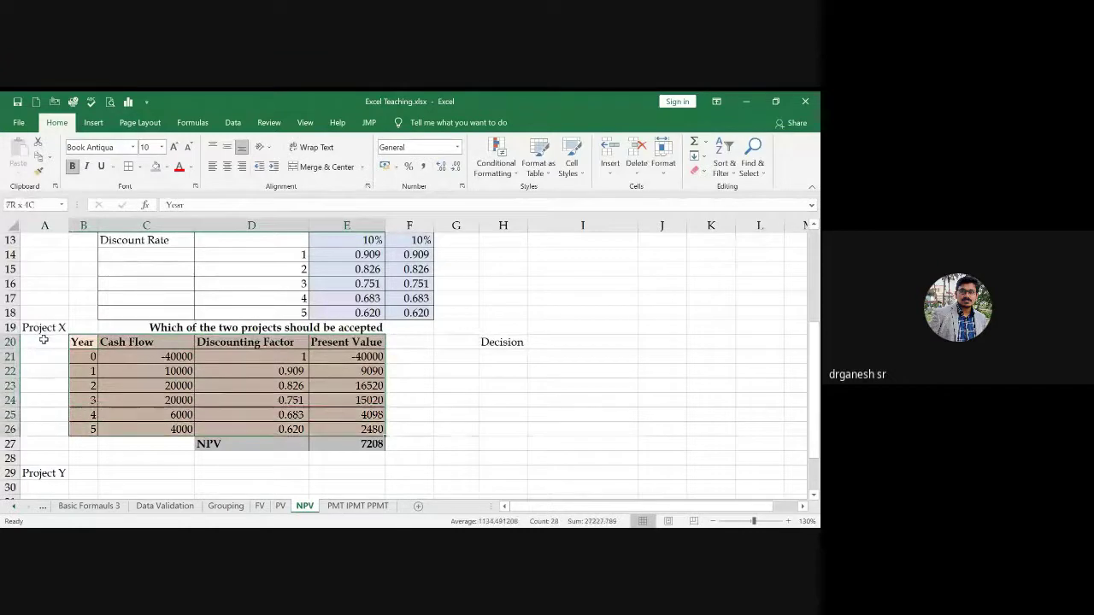
{"action": "key", "text": "ctrl+c"}
{"action": "key", "text": "Down"}
{"action": "key", "text": "Down"}
{"action": "key", "text": "Down"}
{"action": "key", "text": "Down"}
{"action": "key", "text": "Down"}
{"action": "key", "text": "Down"}
{"action": "key", "text": "Down"}
{"action": "key", "text": "Down"}
{"action": "key", "text": "Down"}
{"action": "key", "text": "Down"}
{"action": "key", "text": "ctrl+v"}
{"action": "key", "text": "Down"}
{"action": "key", "text": "Down"}
{"action": "key", "text": "Down"}
{"action": "key", "text": "Down"}
{"action": "key", "text": "Down"}
{"action": "key", "text": "Down"}
{"action": "key", "text": "Down"}
{"action": "key", "text": "Down"}
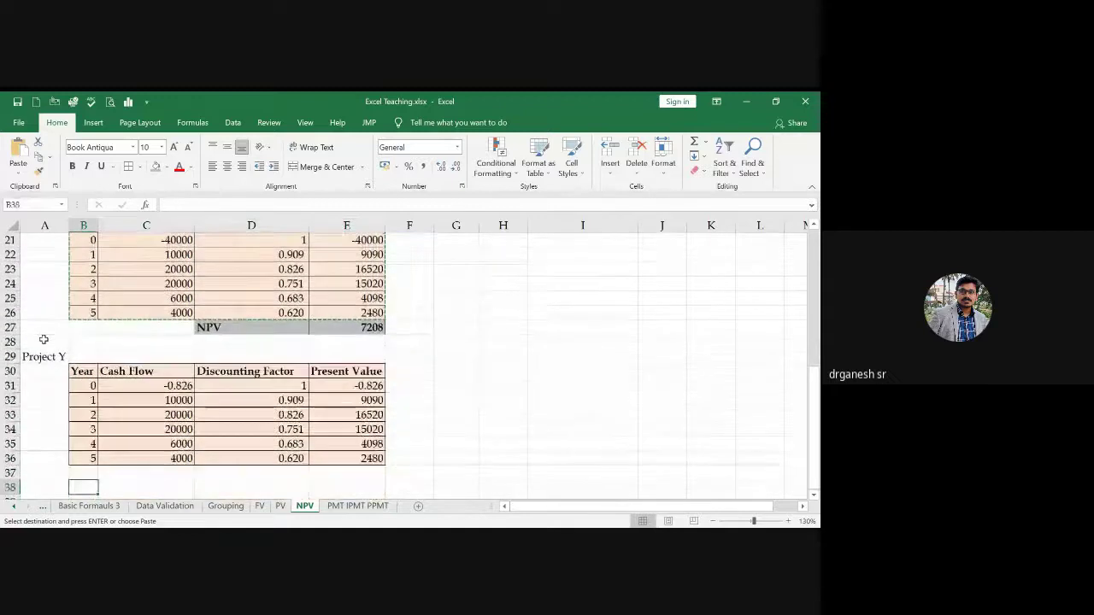
Step: Set the Project Y year 0 cash flow in C31 to -60000
{"action": "left_click", "coordinate": [157, 389]}
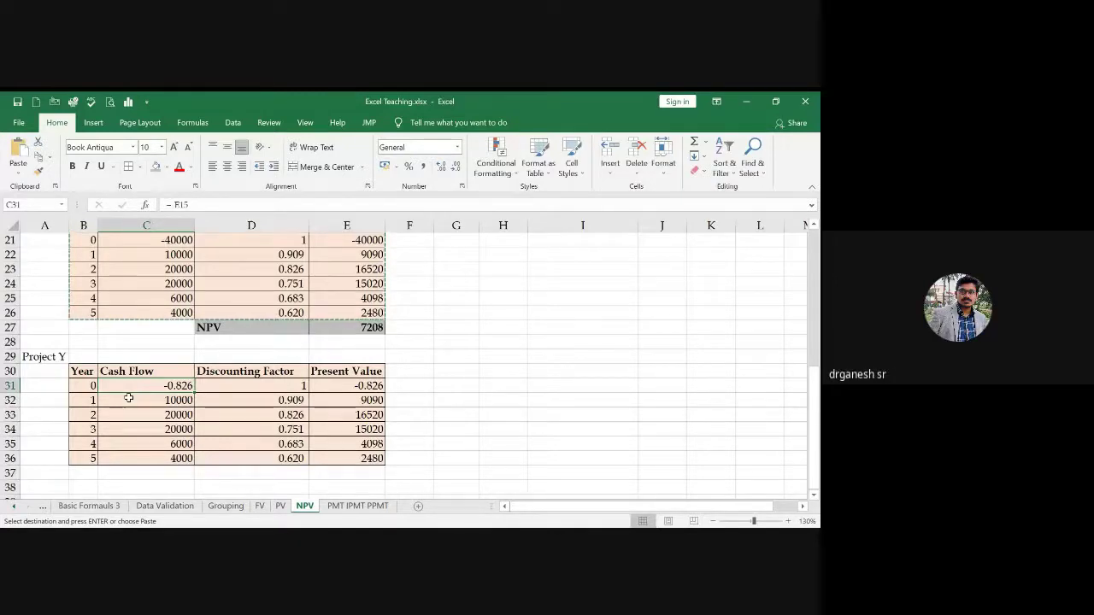
{"action": "type", "text": "-600"}
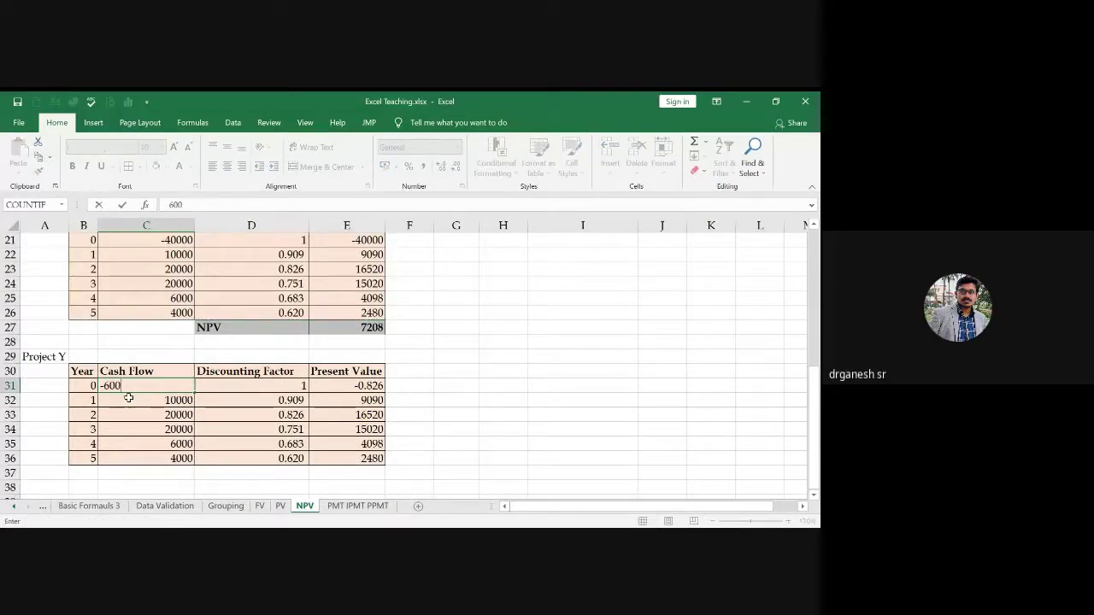
{"action": "key", "text": "Return"}
Step: Copy Project Y's year 1 to 5 cash flows from F8:F12 into C32:C36 of the Project Y table
{"action": "key", "text": "Up"}
{"action": "key", "text": "Up"}
{"action": "key", "text": "Up"}
{"action": "key", "text": "Up"}
{"action": "key", "text": "Up"}
{"action": "key", "text": "Up"}
{"action": "key", "text": "Up"}
{"action": "key", "text": "Up"}
{"action": "key", "text": "Up"}
{"action": "key", "text": "Up"}
{"action": "key", "text": "Up"}
{"action": "key", "text": "Up"}
{"action": "key", "text": "Up"}
{"action": "key", "text": "Up"}
{"action": "key", "text": "Up"}
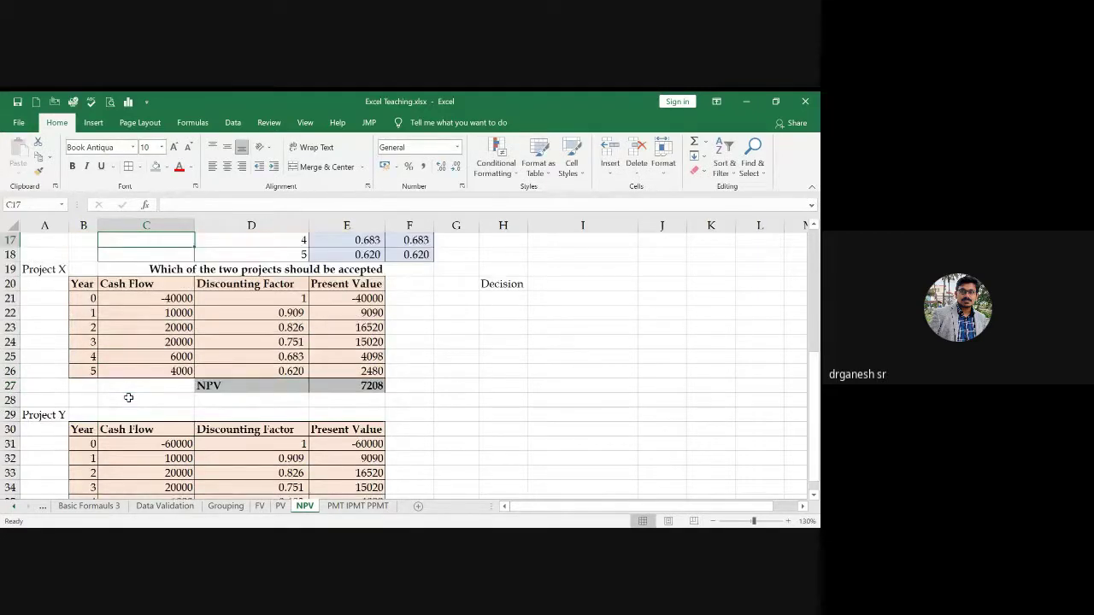
{"action": "key", "text": "Up"}
{"action": "key", "text": "Up"}
{"action": "key", "text": "Up"}
{"action": "key", "text": "Up"}
{"action": "key", "text": "Up"}
{"action": "key", "text": "Up"}
{"action": "key", "text": "Up"}
{"action": "key", "text": "Up"}
{"action": "key", "text": "Up"}
{"action": "key", "text": "Up"}
{"action": "key", "text": "Up"}
{"action": "key", "text": "Right"}
{"action": "key", "text": "Right"}
{"action": "key", "text": "Right"}
{"action": "key", "text": "Down"}
{"action": "key", "text": "Down"}
{"action": "key", "text": "shift+Down"}
{"action": "key", "text": "shift+Down"}
{"action": "key", "text": "shift+Down"}
{"action": "key", "text": "shift+Down"}
{"action": "key", "text": "ctrl+c"}
{"action": "key", "text": "Down"}
{"action": "key", "text": "Down"}
{"action": "key", "text": "Down"}
{"action": "key", "text": "Down"}
{"action": "key", "text": "Down"}
{"action": "key", "text": "Down"}
{"action": "key", "text": "Down"}
{"action": "key", "text": "Down"}
{"action": "key", "text": "Down"}
{"action": "key", "text": "Down"}
{"action": "key", "text": "Down"}
{"action": "key", "text": "Down"}
{"action": "key", "text": "Down"}
{"action": "key", "text": "Down"}
{"action": "key", "text": "Down"}
{"action": "key", "text": "Down"}
{"action": "key", "text": "Down"}
{"action": "key", "text": "Down"}
{"action": "key", "text": "Down"}
{"action": "key", "text": "Down"}
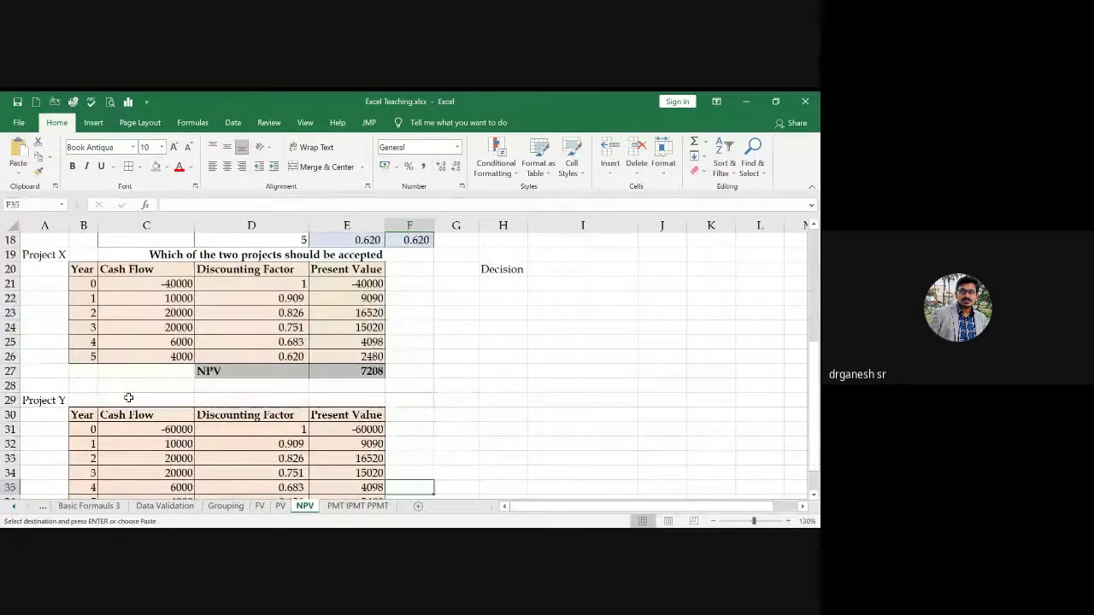
{"action": "key", "text": "Down"}
{"action": "key", "text": "Down"}
{"action": "key", "text": "Down"}
{"action": "key", "text": "Down"}
{"action": "key", "text": "Down"}
{"action": "key", "text": "Down"}
{"action": "key", "text": "Down"}
{"action": "key", "text": "Down"}
{"action": "key", "text": "Left"}
{"action": "key", "text": "Left"}
{"action": "key", "text": "Left"}
{"action": "key", "text": "Left"}
{"action": "key", "text": "Up"}
{"action": "key", "text": "Up"}
{"action": "key", "text": "Up"}
{"action": "key", "text": "Up"}
{"action": "key", "text": "Up"}
{"action": "key", "text": "Up"}
{"action": "key", "text": "Up"}
{"action": "key", "text": "Up"}
{"action": "key", "text": "Up"}
{"action": "key", "text": "Up"}
{"action": "key", "text": "Up"}
{"action": "key", "text": "Right"}
{"action": "key", "text": "shift+Down"}
{"action": "key", "text": "shift+Down"}
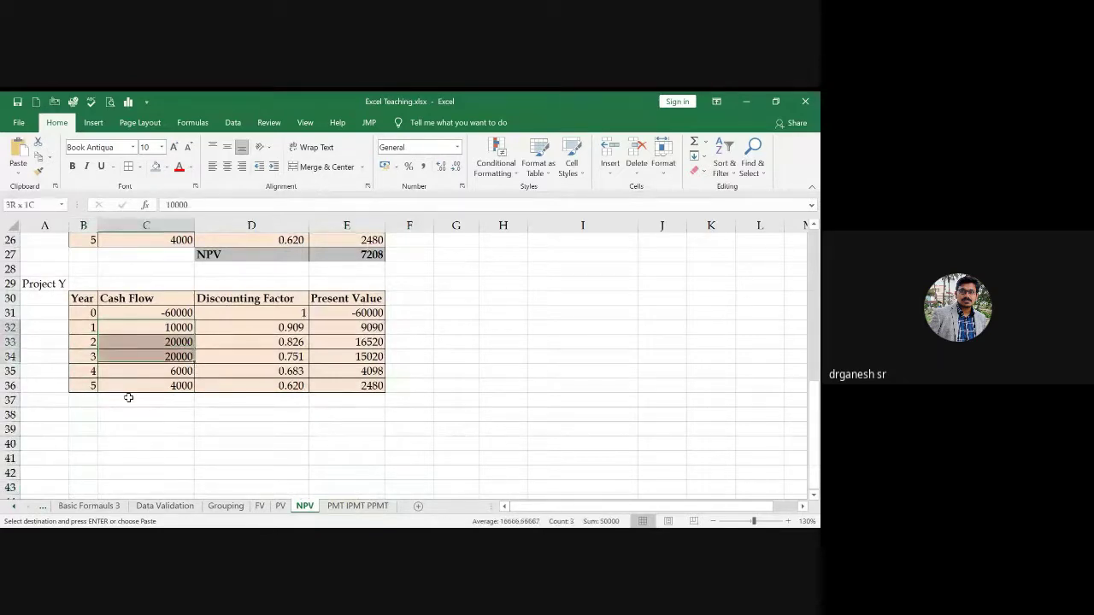
{"action": "key", "text": "shift+Down"}
{"action": "key", "text": "shift+Down"}
{"action": "key", "text": "ctrl+v"}
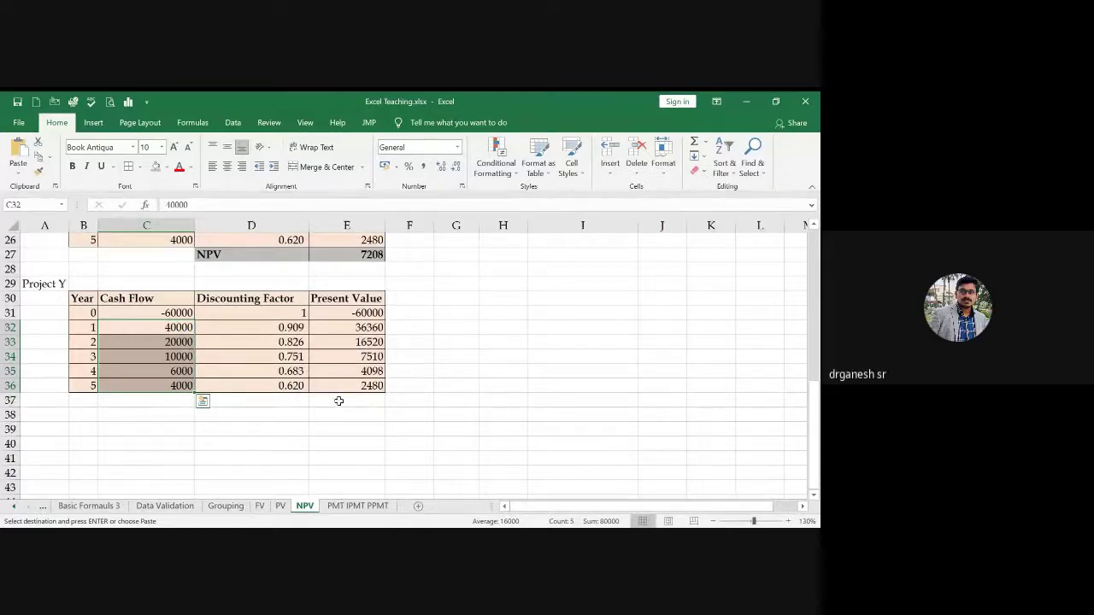
Step: Label D37 below the Project Y discounting factors as NPV
{"action": "left_click", "coordinate": [283, 405]}
{"action": "type", "text": "NP"}
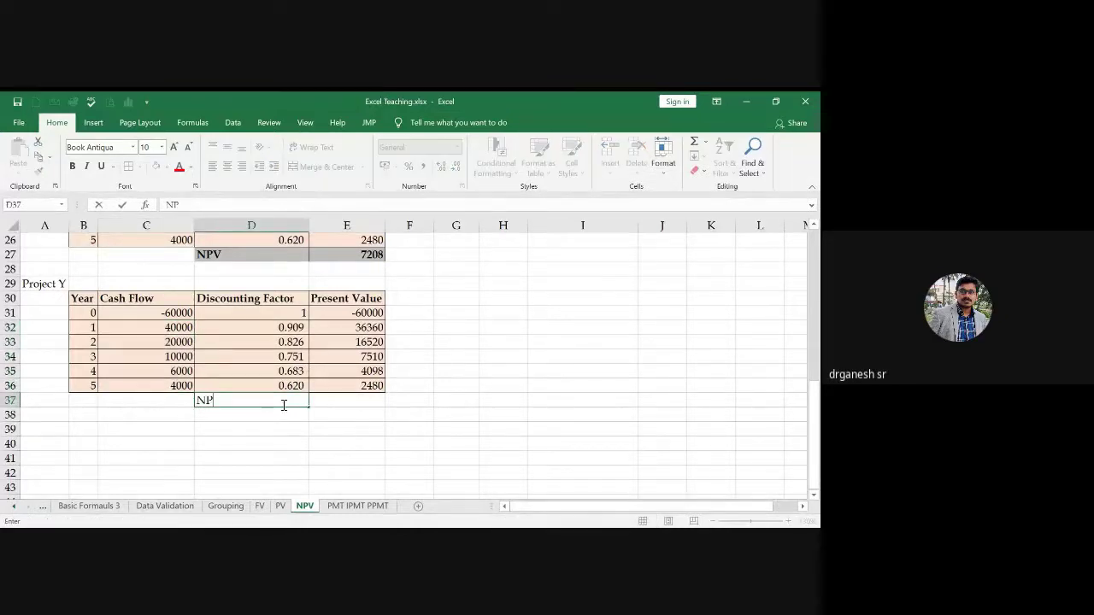
{"action": "type", "text": "V"}
{"action": "key", "text": "Tab"}
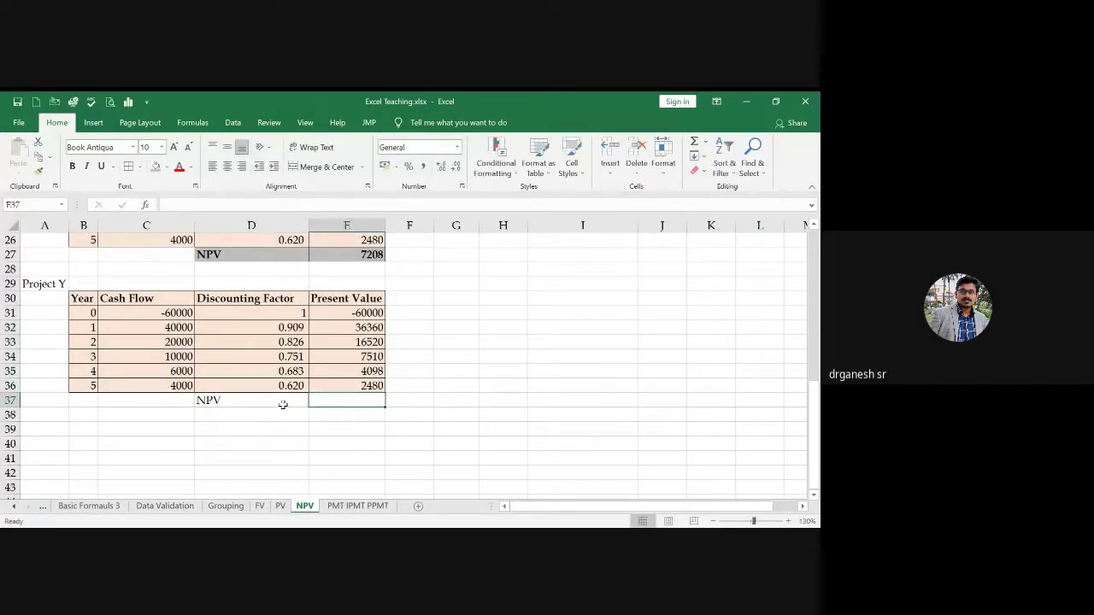
{"action": "key", "text": "Up"}
{"action": "key", "text": "Up"}
{"action": "key", "text": "Up"}
{"action": "key", "text": "Up"}
{"action": "key", "text": "Up"}
{"action": "key", "text": "Up"}
{"action": "key", "text": "Up"}
{"action": "key", "text": "Up"}
{"action": "key", "text": "Down"}
{"action": "key", "text": "Down"}
{"action": "key", "text": "Down"}
{"action": "key", "text": "Down"}
{"action": "key", "text": "Down"}
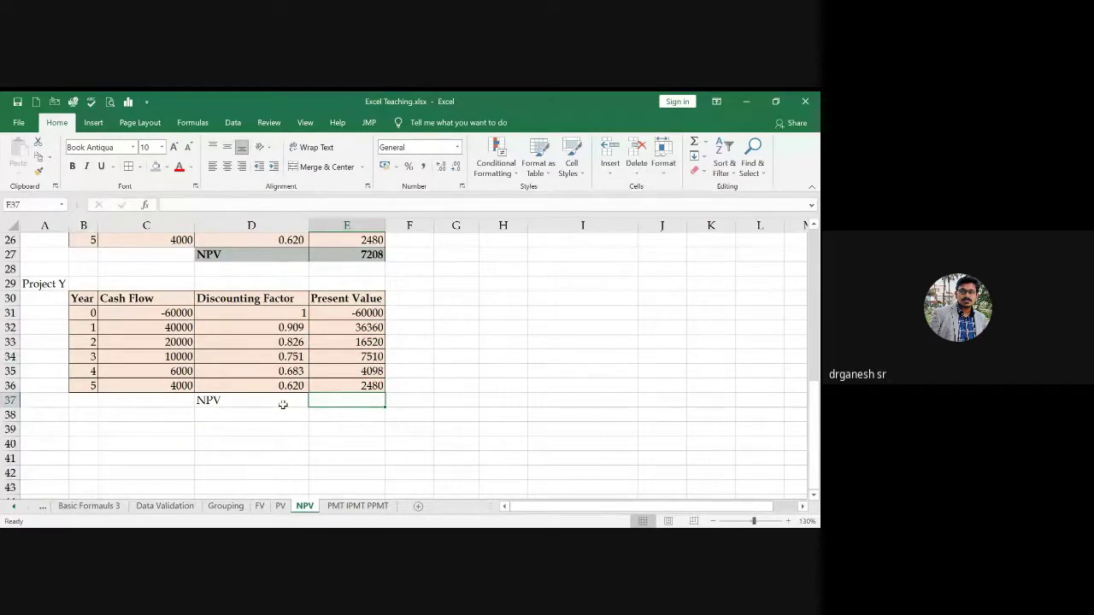
Step: Calculate Project Y's NPV in E37 as the sum of the present values in E31:E36
{"action": "type", "text": "=sum("}
{"action": "key", "text": "Up"}
{"action": "key", "text": "shift+Up"}
{"action": "key", "text": "shift+Up"}
{"action": "key", "text": "shift+Up"}
{"action": "key", "text": "shift+Up"}
{"action": "key", "text": "shift+Up"}
{"action": "type", "text": ")"}
{"action": "key", "text": "Return"}
Step: Format the Project Y NPV row D37:E37 with a grey fill and bold text
{"action": "key", "text": "Up"}
{"action": "key", "text": "shift+Left"}
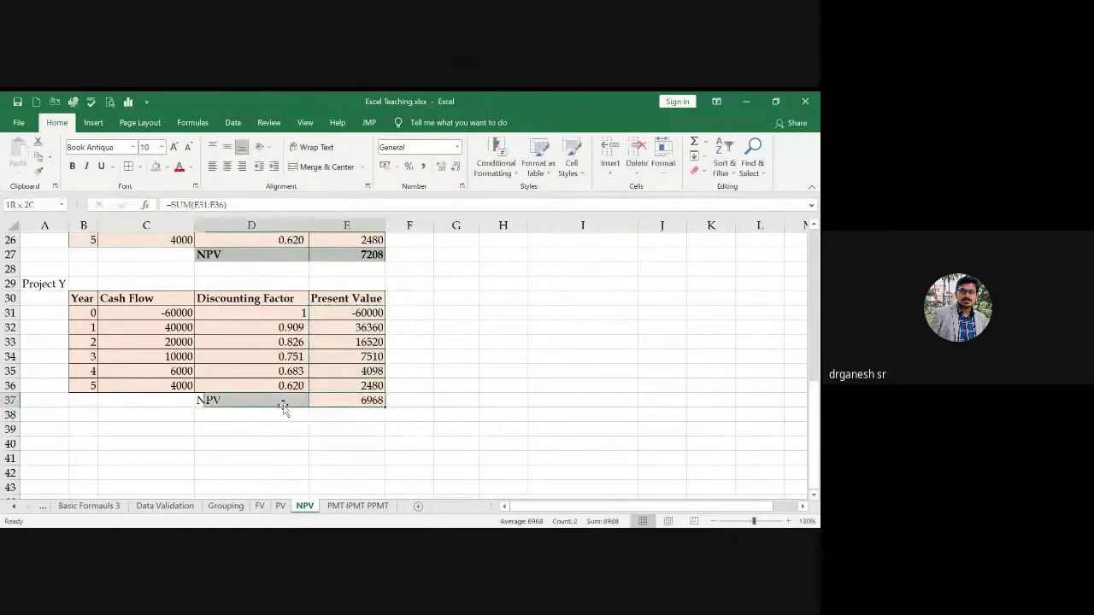
{"action": "left_click", "coordinate": [155, 168]}
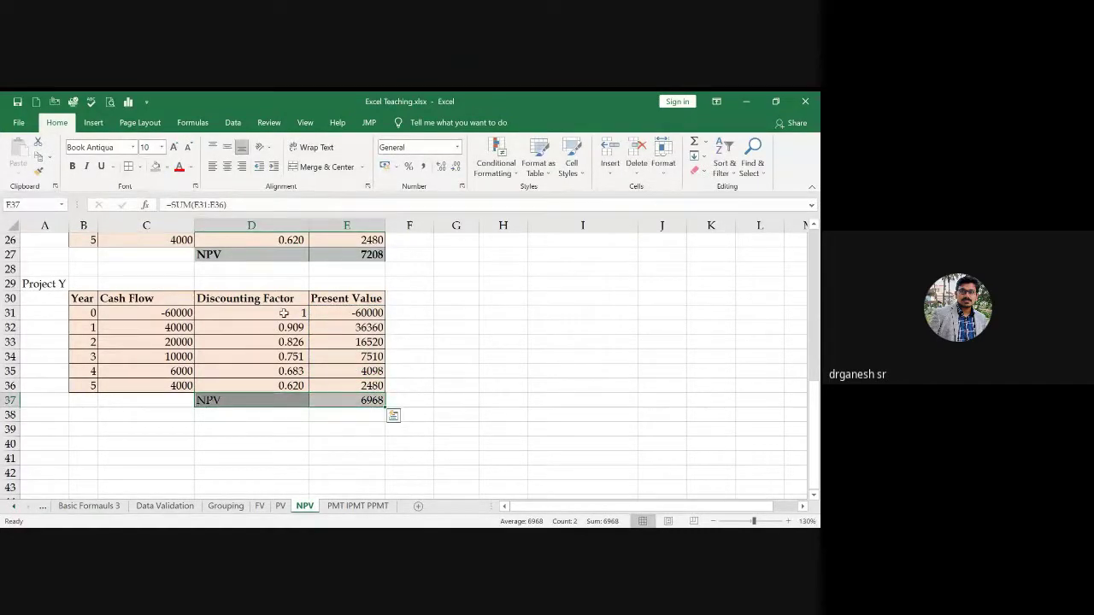
{"action": "left_click", "coordinate": [497, 399]}
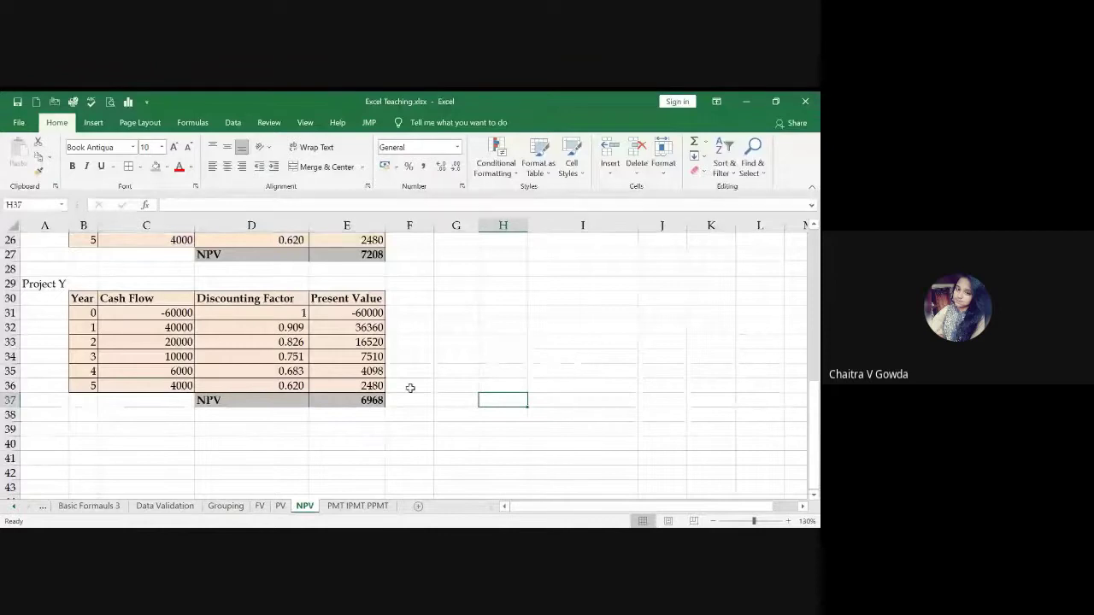
{"action": "left_click", "coordinate": [379, 397]}
{"action": "left_click", "coordinate": [365, 316]}
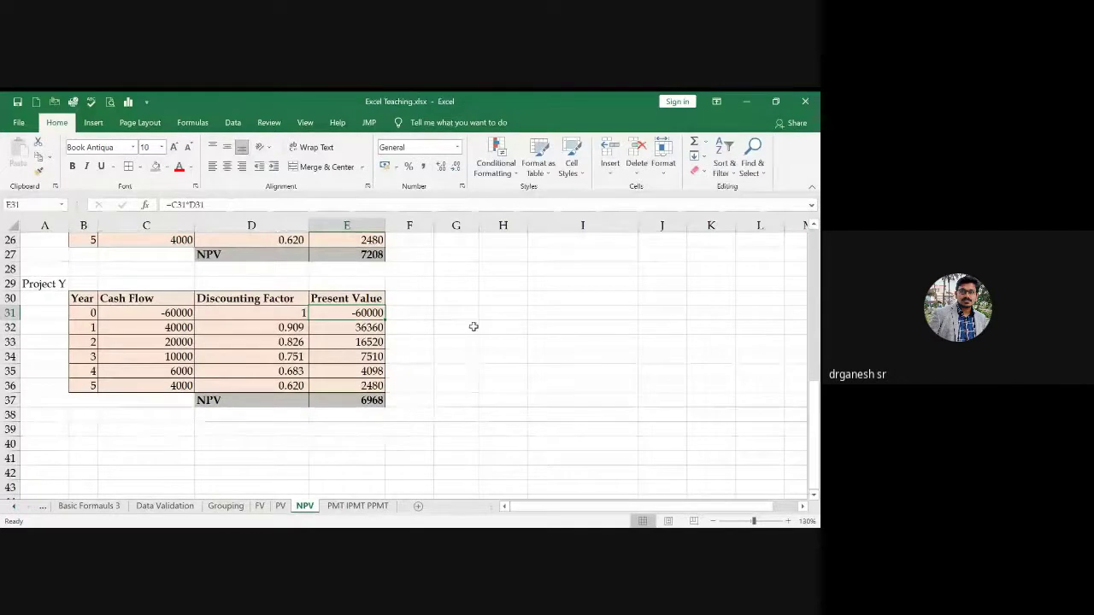
{"action": "left_click", "coordinate": [497, 286]}
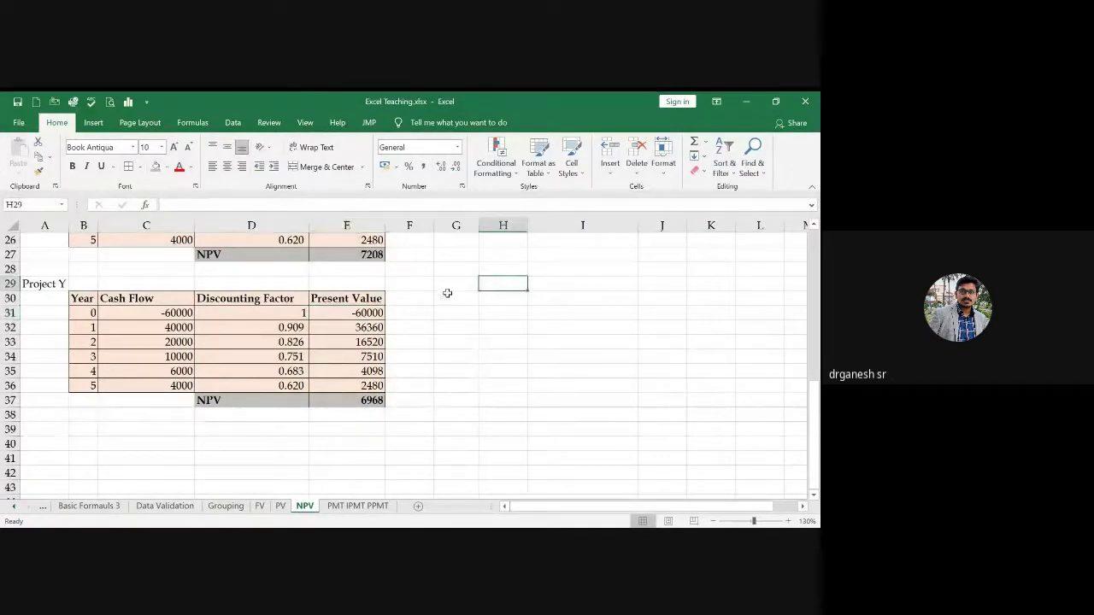
Step: Enter 40000 in G29 and 47208 in G30 beside the Project Y table
{"action": "left_click", "coordinate": [451, 288]}
{"action": "type", "text": "40000"}
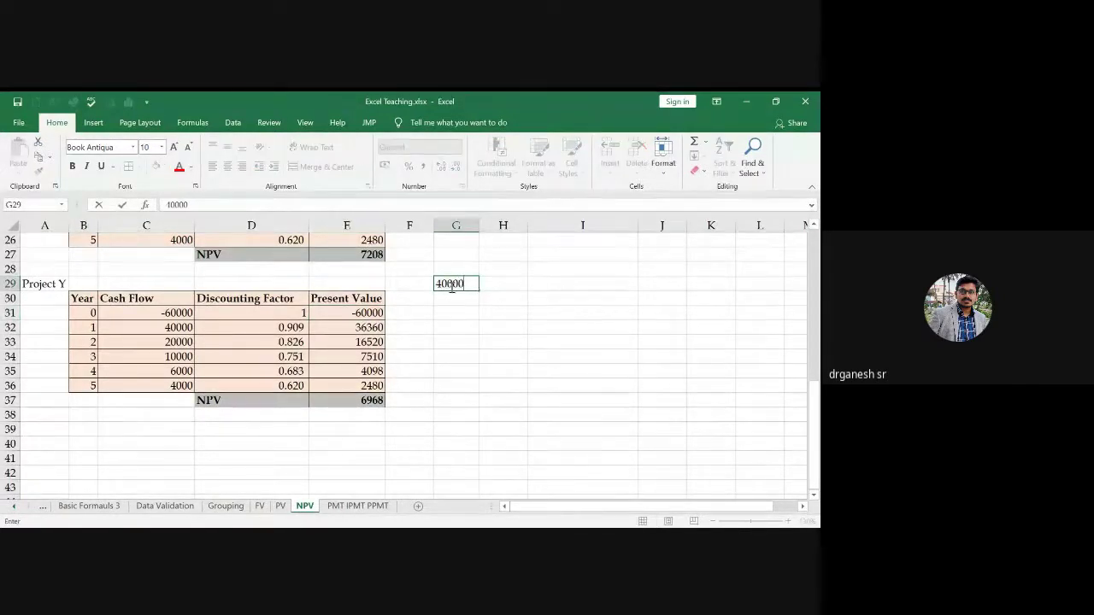
{"action": "key", "text": "Return"}
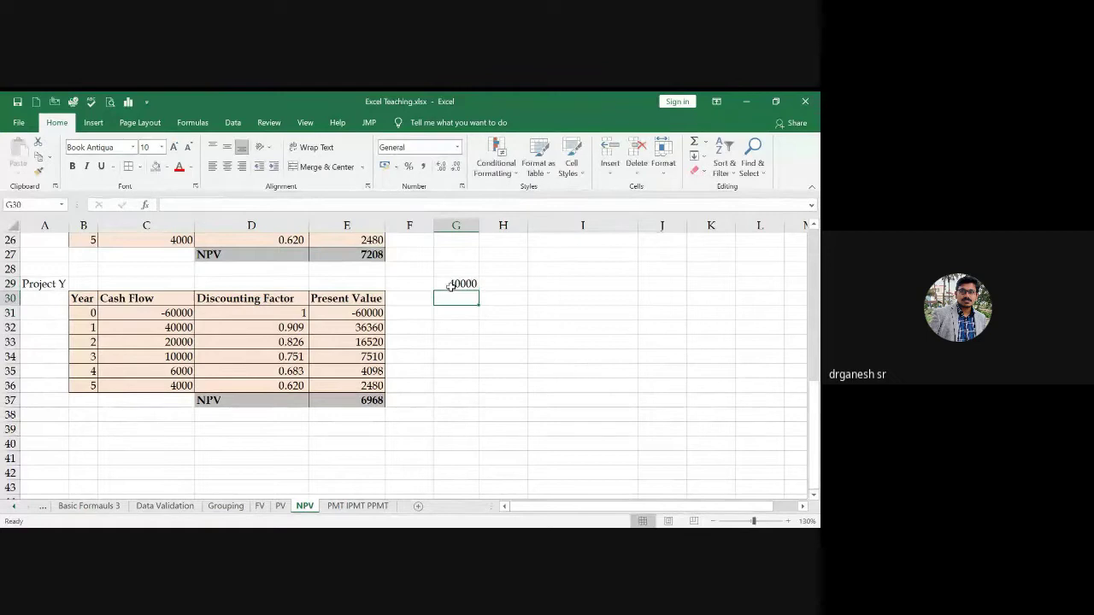
{"action": "type", "text": "47208"}
{"action": "key", "text": "Tab"}
Step: Enter 60000 in H29, next to the 40000 figure
{"action": "key", "text": "Up"}
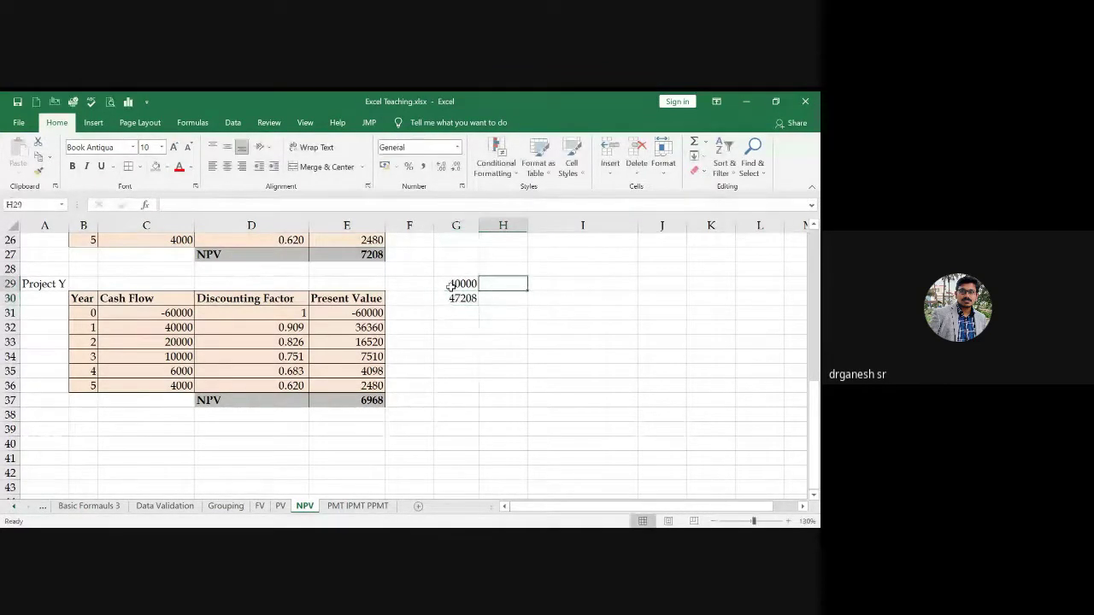
{"action": "type", "text": "60000"}
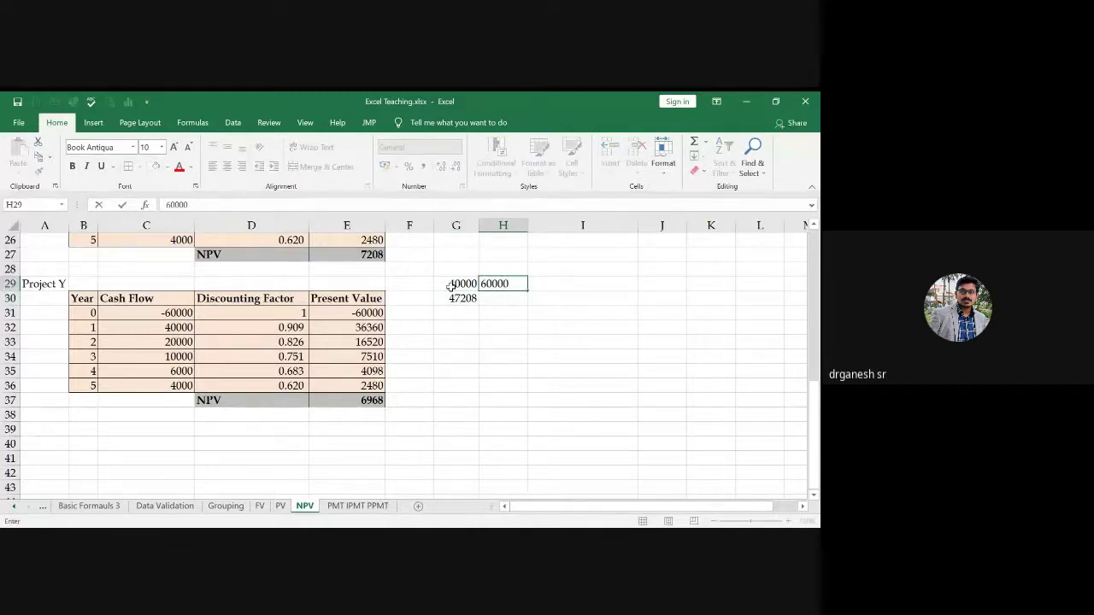
Step: Enter 60000 in H29 and 66968 in H30 as Project Y's comparison figures
{"action": "key", "text": "Return"}
{"action": "type", "text": "696"}
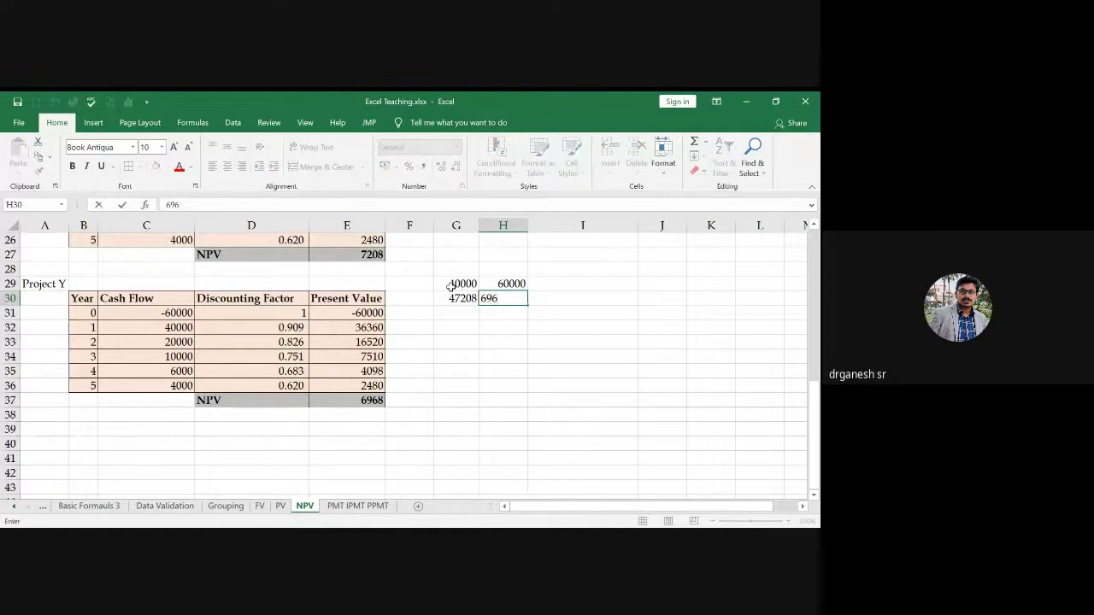
{"action": "key", "text": "BackSpace"}
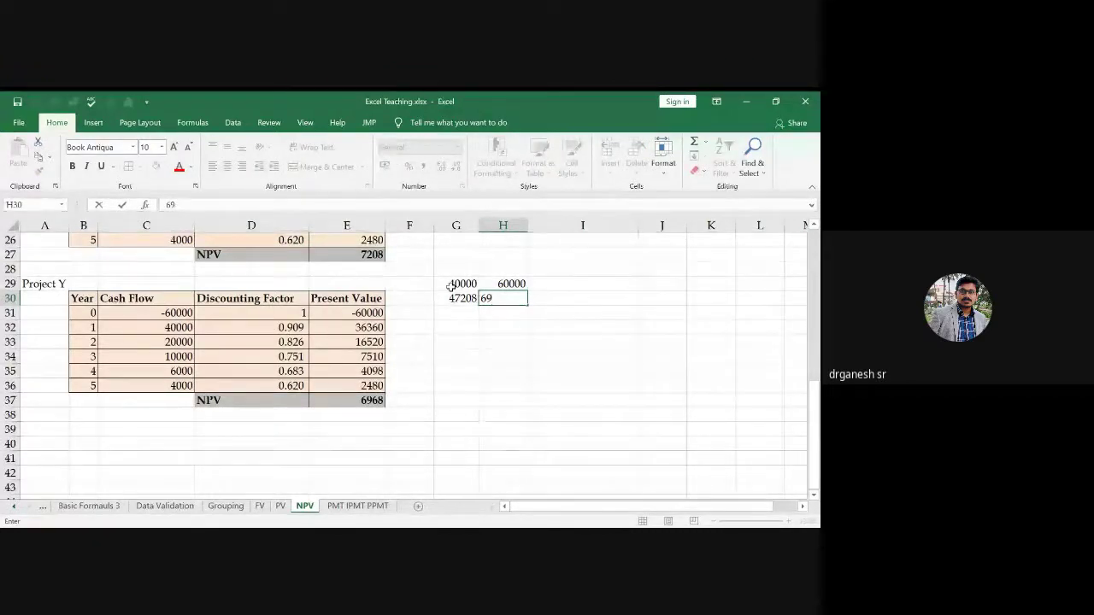
{"action": "key", "text": "BackSpace"}
{"action": "type", "text": "6968"}
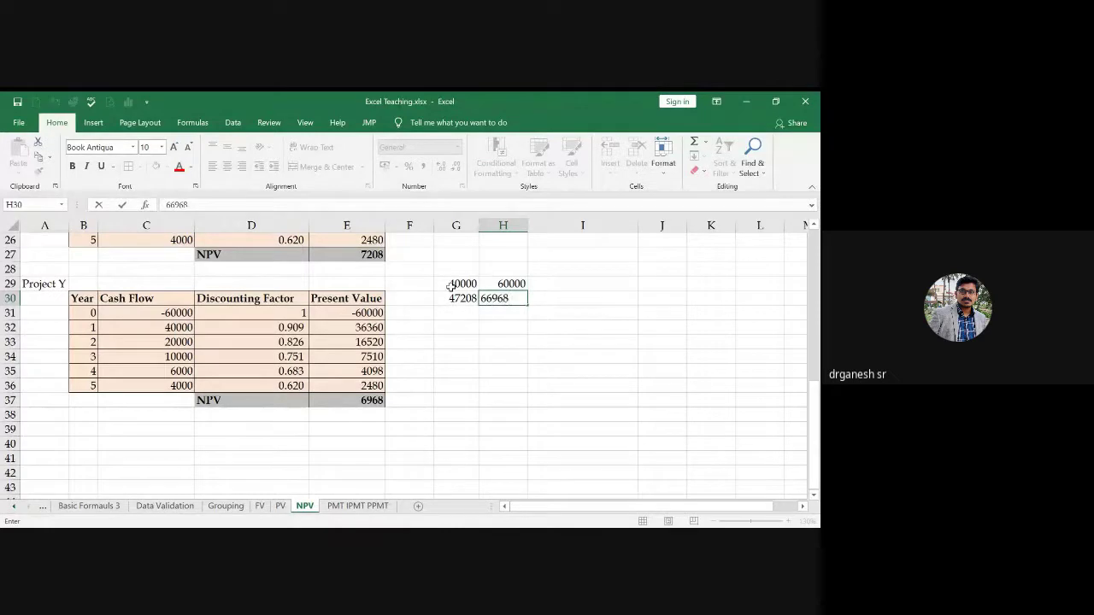
{"action": "key", "text": "Return"}
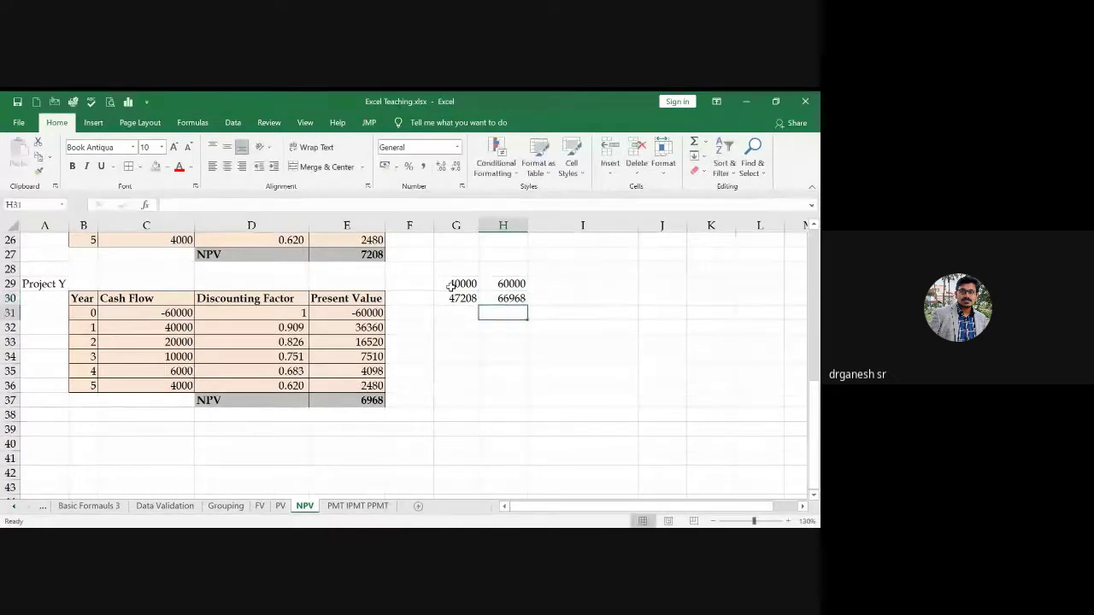
Step: Label the comparison columns "Project X" in G28 and "Project Y" in H28
{"action": "left_click", "coordinate": [450, 286]}
{"action": "key", "text": "Up"}
{"action": "type", "text": "Project"}
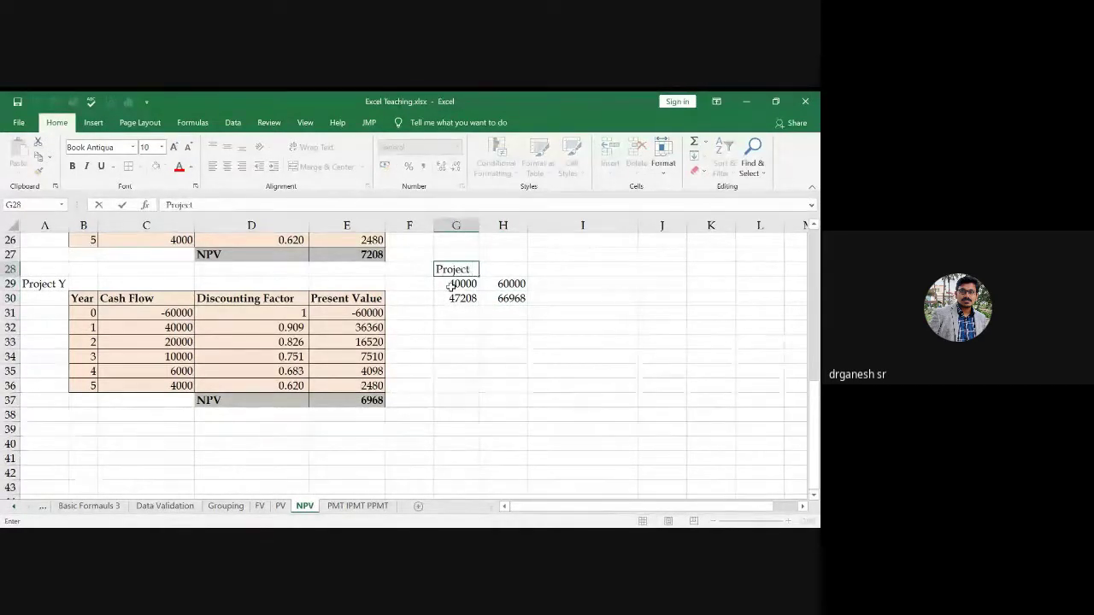
{"action": "type", "text": " X"}
{"action": "key", "text": "Tab"}
{"action": "type", "text": "Project "}
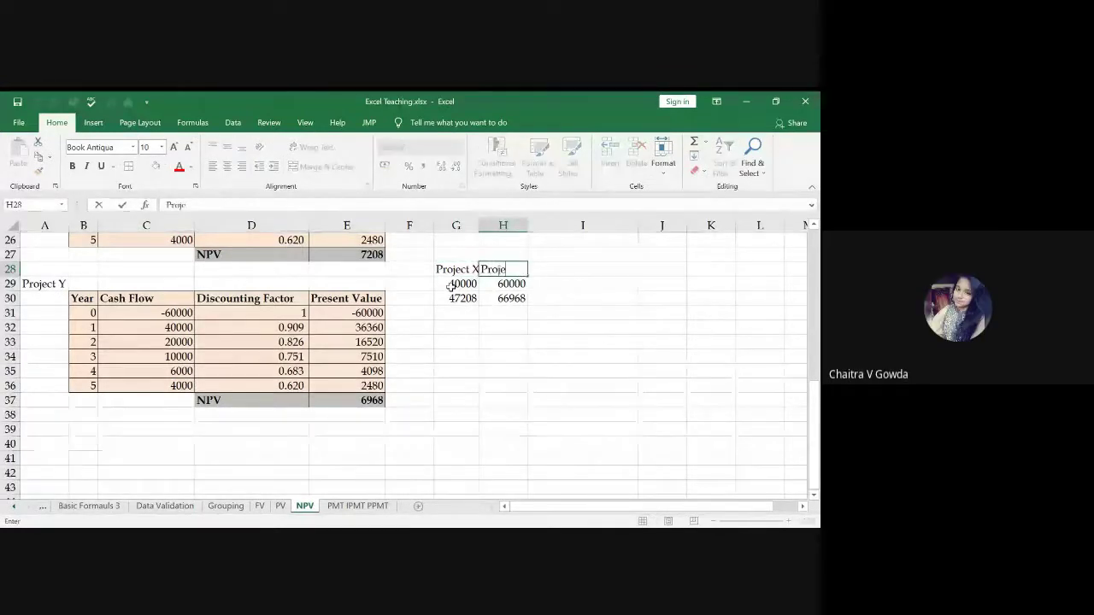
{"action": "type", "text": "Y"}
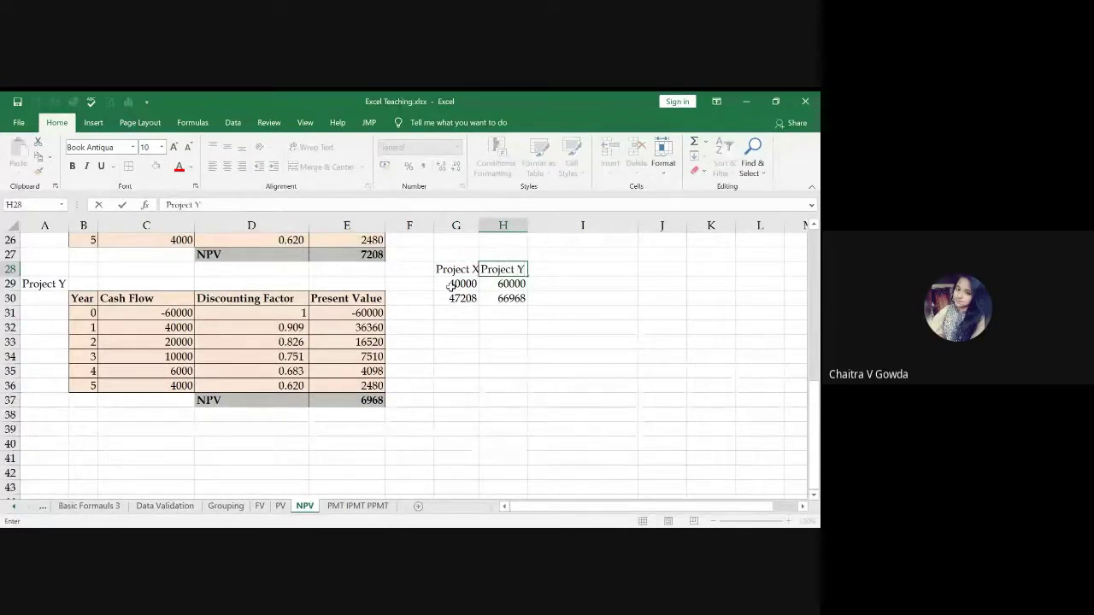
{"action": "key", "text": "Return"}
Step: Calculate Project X's NPV in G31 with the formula =G30-G29
{"action": "key", "text": "Down"}
{"action": "key", "text": "Down"}
{"action": "type", "text": "="}
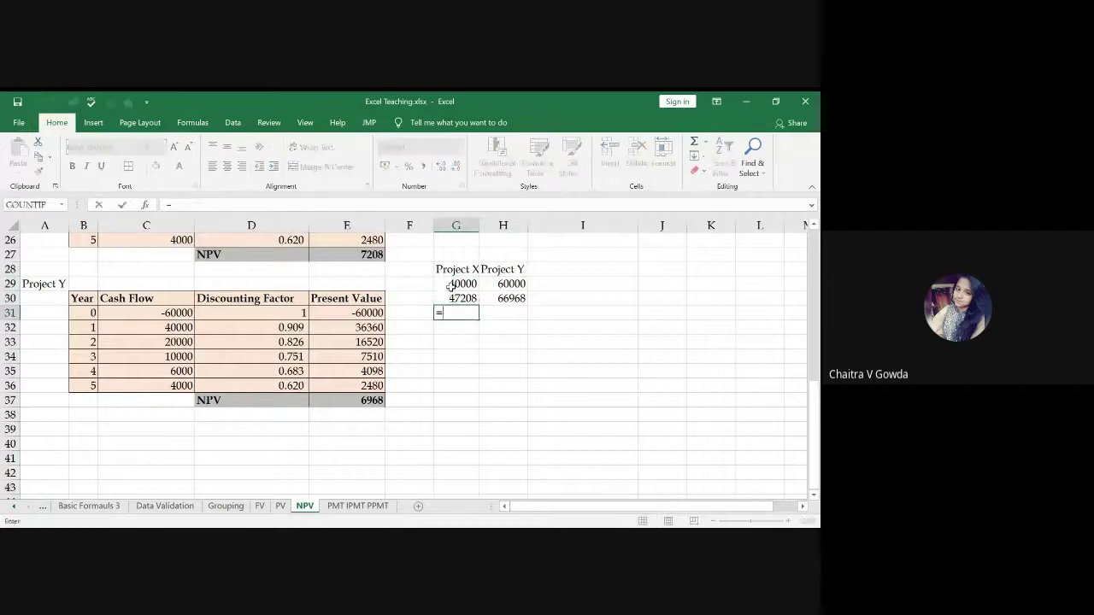
{"action": "key", "text": "Up"}
{"action": "type", "text": "-"}
{"action": "left_click", "coordinate": [451, 286]}
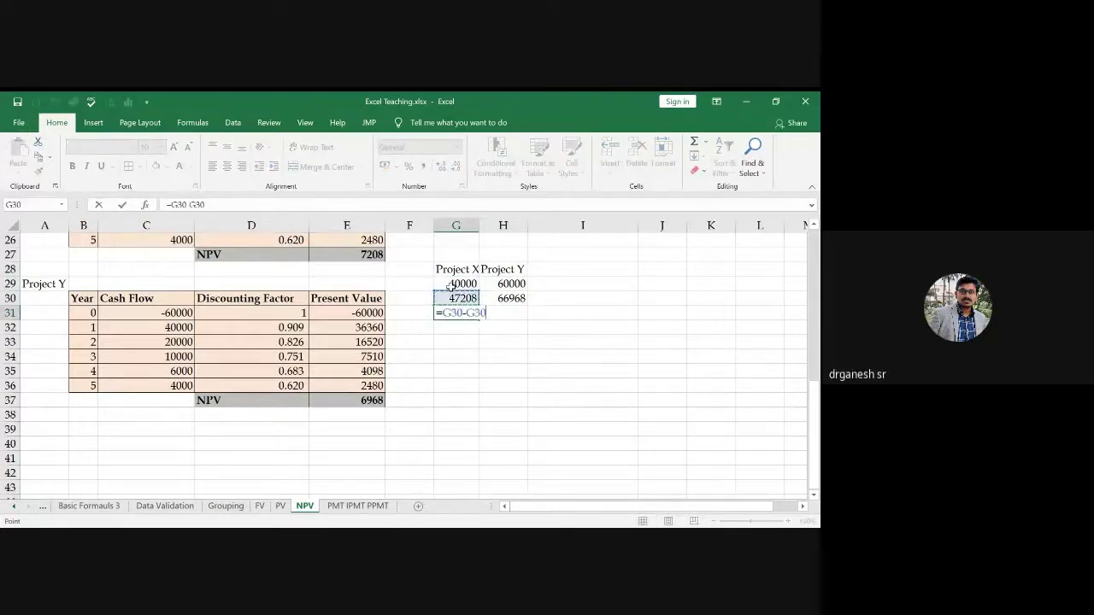
{"action": "key", "text": "Return"}
Step: Calculate Project Y's NPV in H31 by subtracting H29 from H30
{"action": "key", "text": "Right"}
{"action": "key", "text": "Up"}
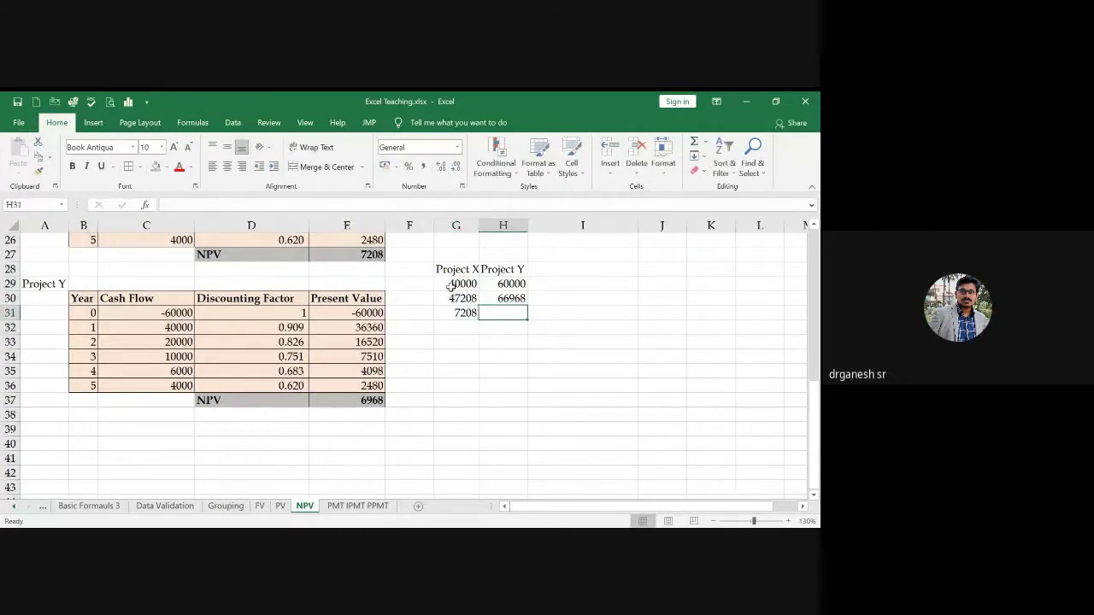
{"action": "type", "text": "="}
{"action": "key", "text": "Up"}
{"action": "type", "text": "-"}
{"action": "key", "text": "Up"}
{"action": "key", "text": "Up"}
{"action": "key", "text": "Return"}
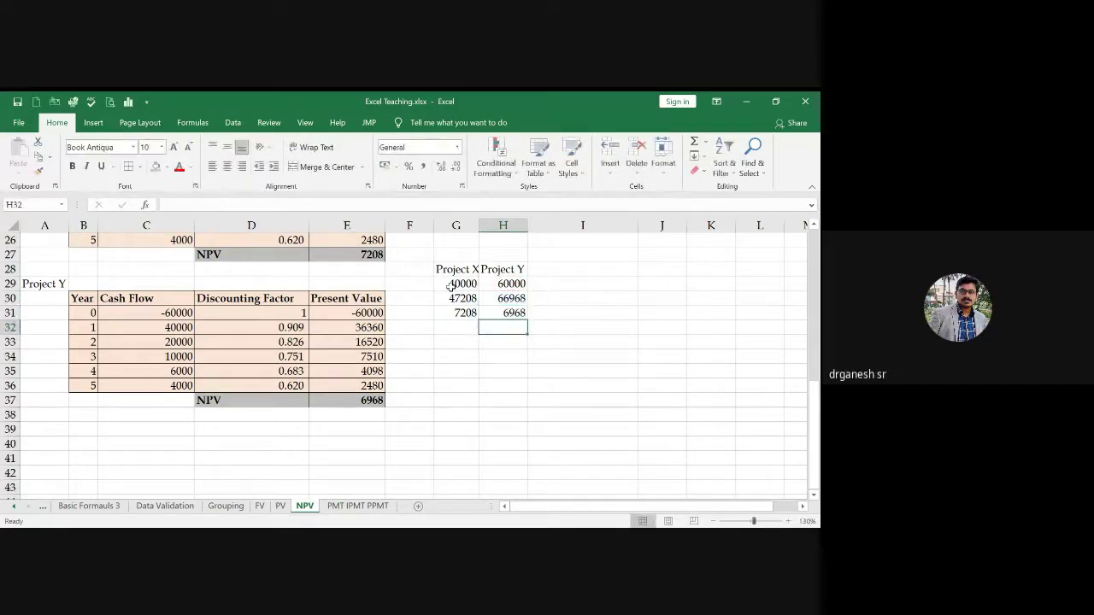
Step: Make the project headings in G28:H28 and the results in G31:H31 bold, and autofit column G's width
{"action": "key", "text": "Left"}
{"action": "key", "text": "Left"}
{"action": "key", "text": "Up"}
{"action": "key", "text": "Right"}
{"action": "key", "text": "shift+Right"}
{"action": "key", "text": "ctrl+b"}
{"action": "left_click", "coordinate": [450, 286]}
{"action": "key", "text": "shift+Right"}
{"action": "key", "text": "Up"}
{"action": "key", "text": "shift+Right"}
{"action": "key", "text": "ctrl+b"}
{"action": "key", "text": "Down"}
{"action": "key", "text": "Down"}
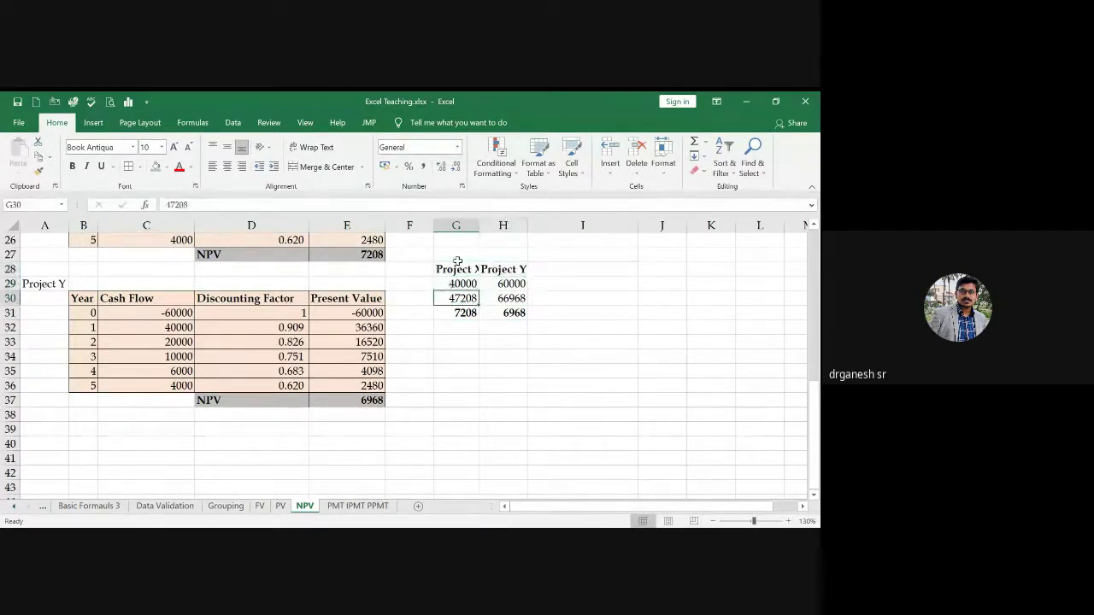
{"action": "double_click", "coordinate": [481, 228]}
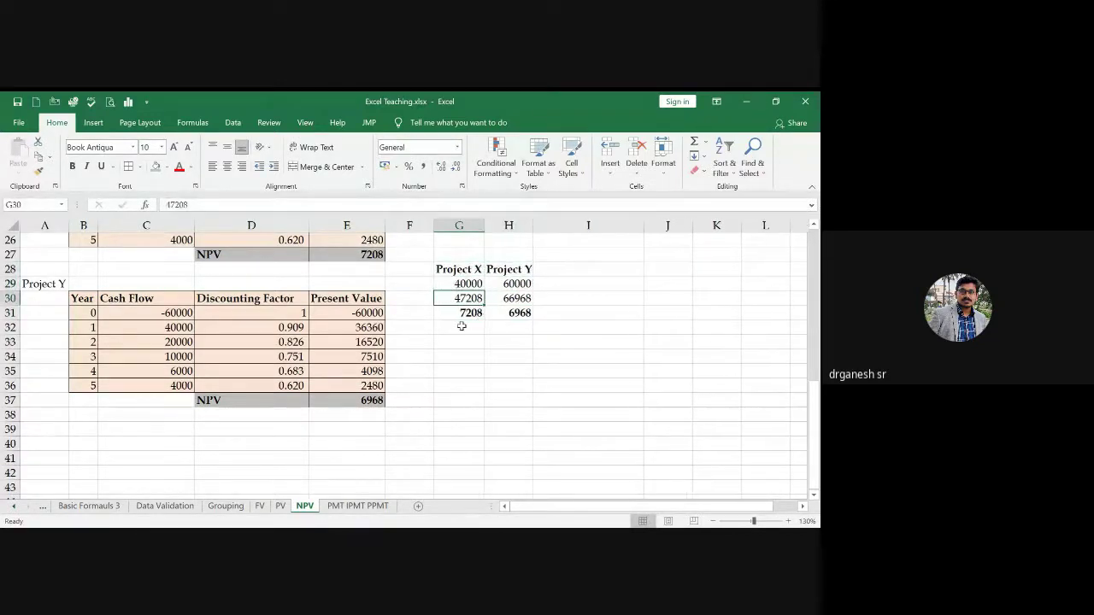
Step: Label the result row "NPV" in F31 and make the label bold
{"action": "left_click", "coordinate": [401, 317]}
{"action": "type", "text": "NPV"}
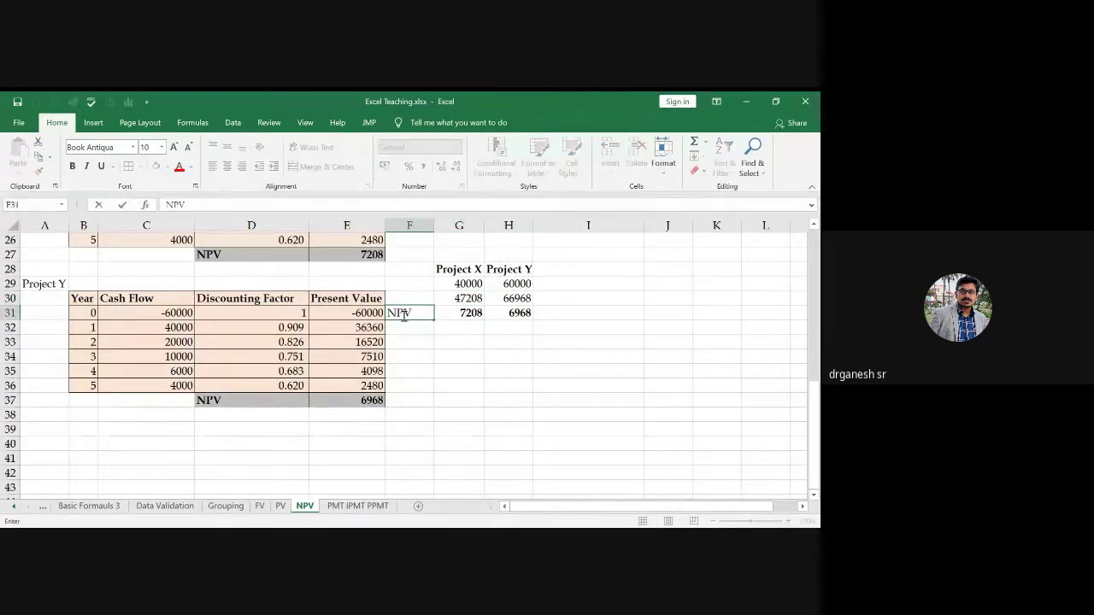
{"action": "key", "text": "ctrl+Return"}
{"action": "key", "text": "shift+Right"}
{"action": "key", "text": "shift+Right"}
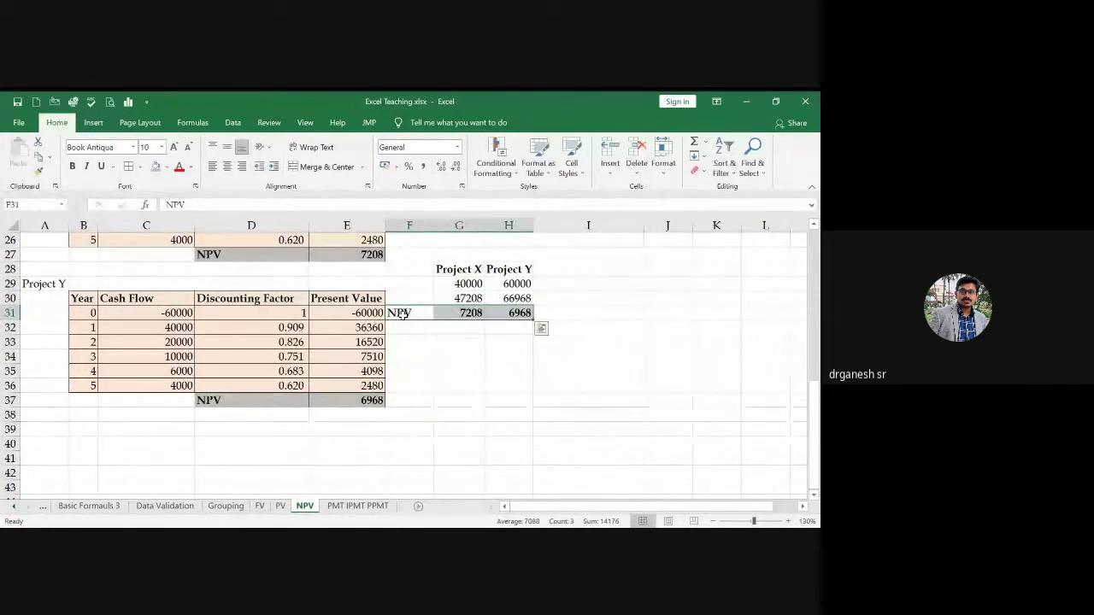
{"action": "left_click", "coordinate": [541, 328]}
{"action": "left_click", "coordinate": [502, 327]}
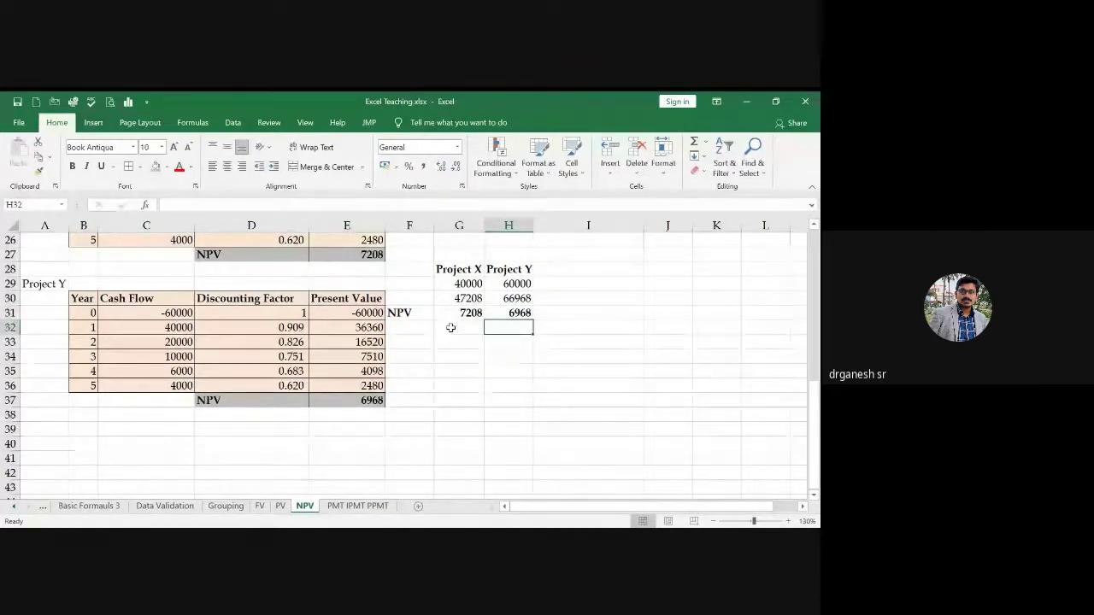
Step: Fill the Project X comparison cells G28:G31 with green
{"action": "left_click", "coordinate": [450, 328]}
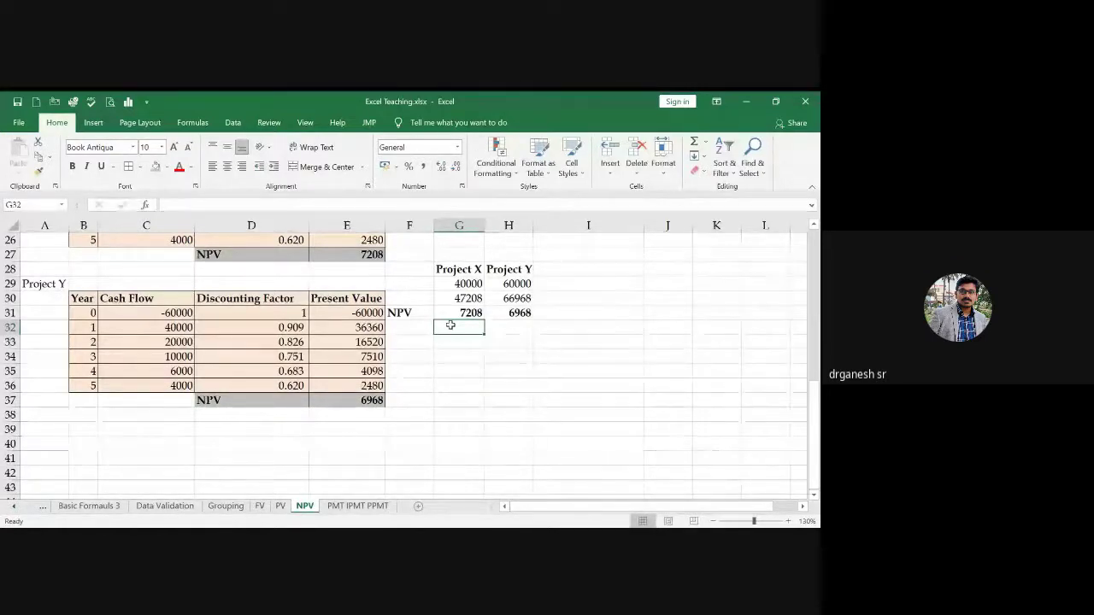
{"action": "left_click", "coordinate": [462, 314]}
{"action": "left_click_drag", "start_coordinate": [462, 314], "coordinate": [509, 320]}
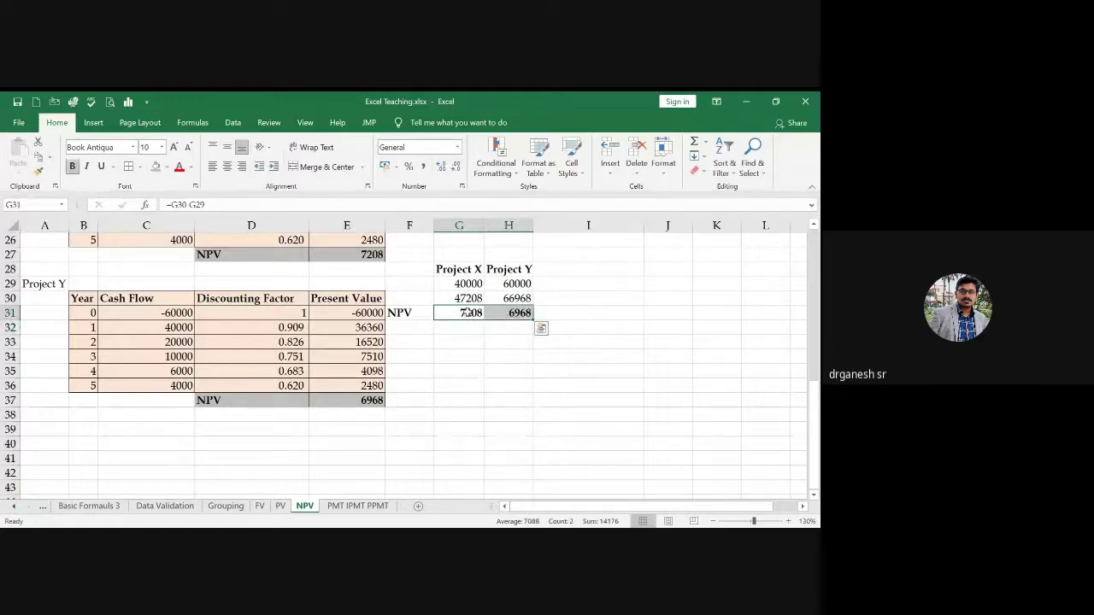
{"action": "left_click_drag", "start_coordinate": [457, 263], "coordinate": [459, 314]}
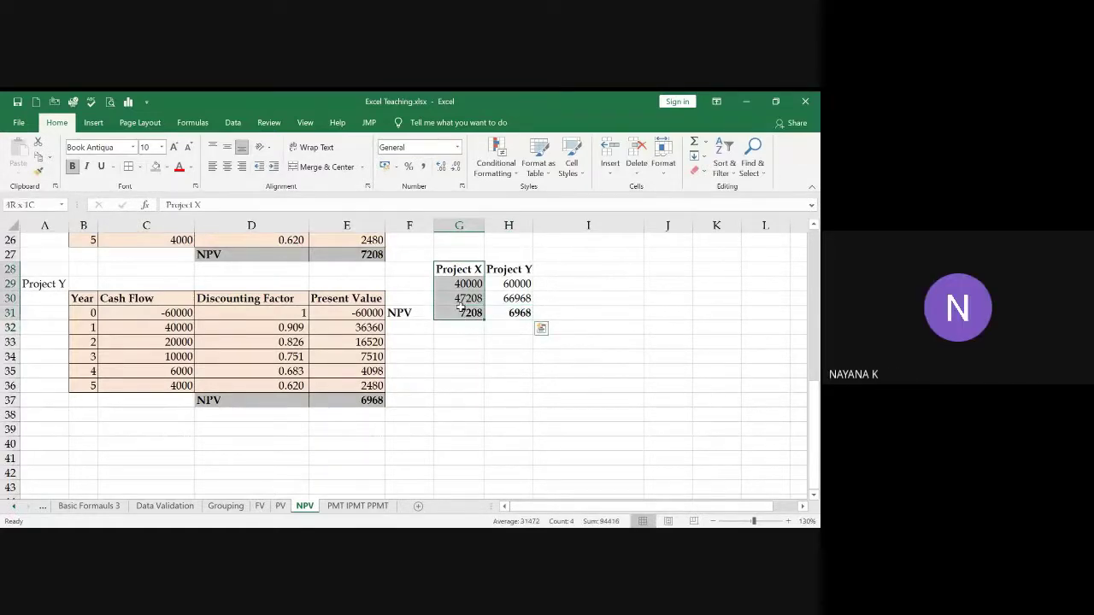
{"action": "left_click", "coordinate": [166, 167]}
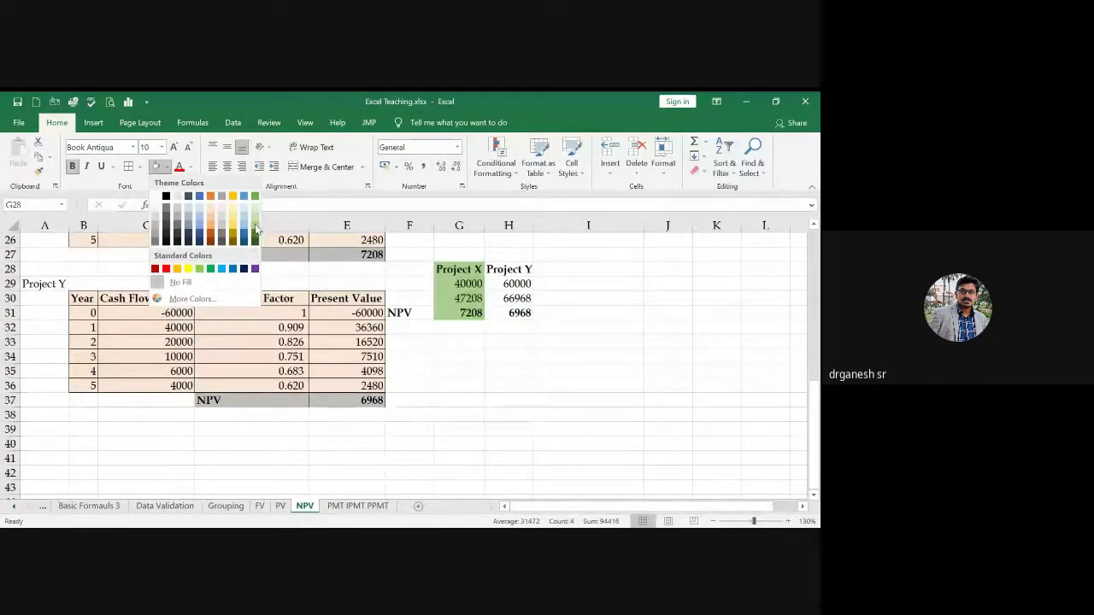
{"action": "left_click", "coordinate": [255, 235]}
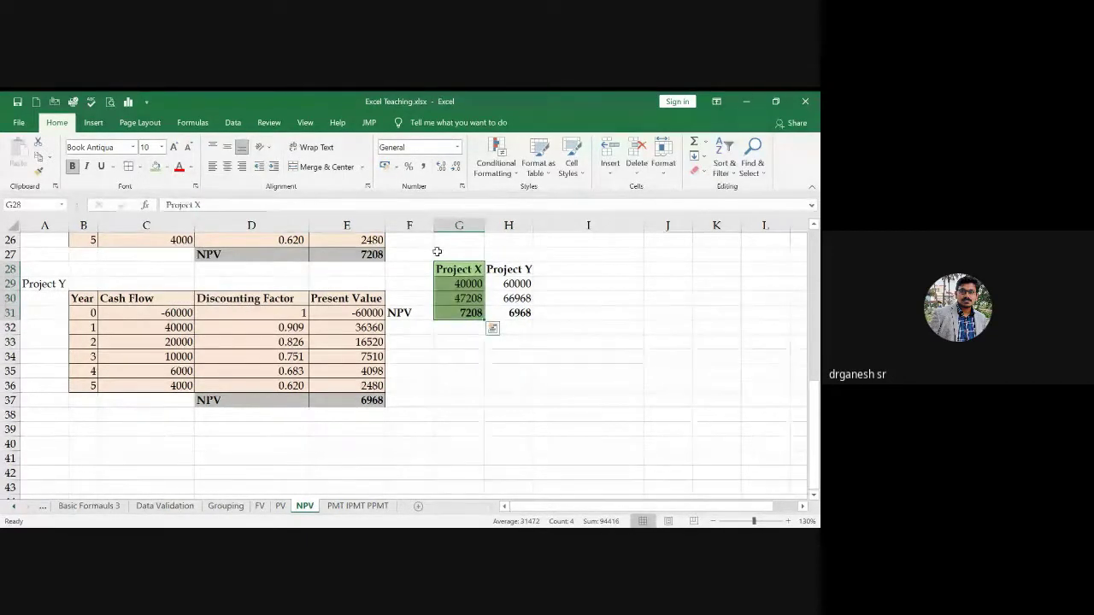
Step: Apply a light fill shade to the Project Y comparison cells H28:H31
{"action": "left_click", "coordinate": [498, 271]}
{"action": "left_click_drag", "start_coordinate": [498, 272], "coordinate": [512, 313]}
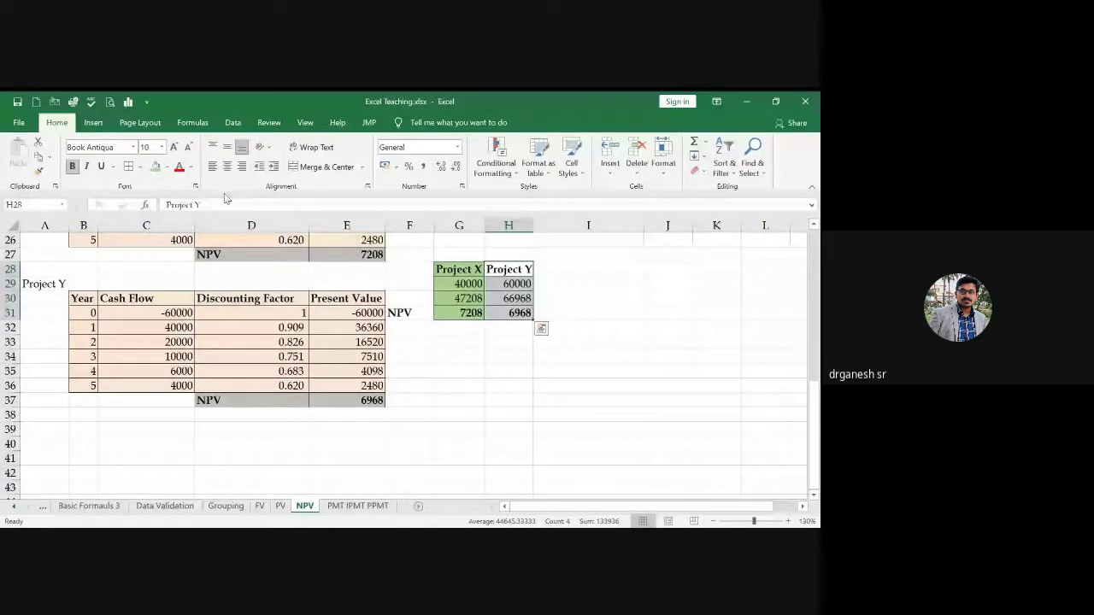
{"action": "left_click", "coordinate": [166, 167]}
{"action": "left_click", "coordinate": [157, 214]}
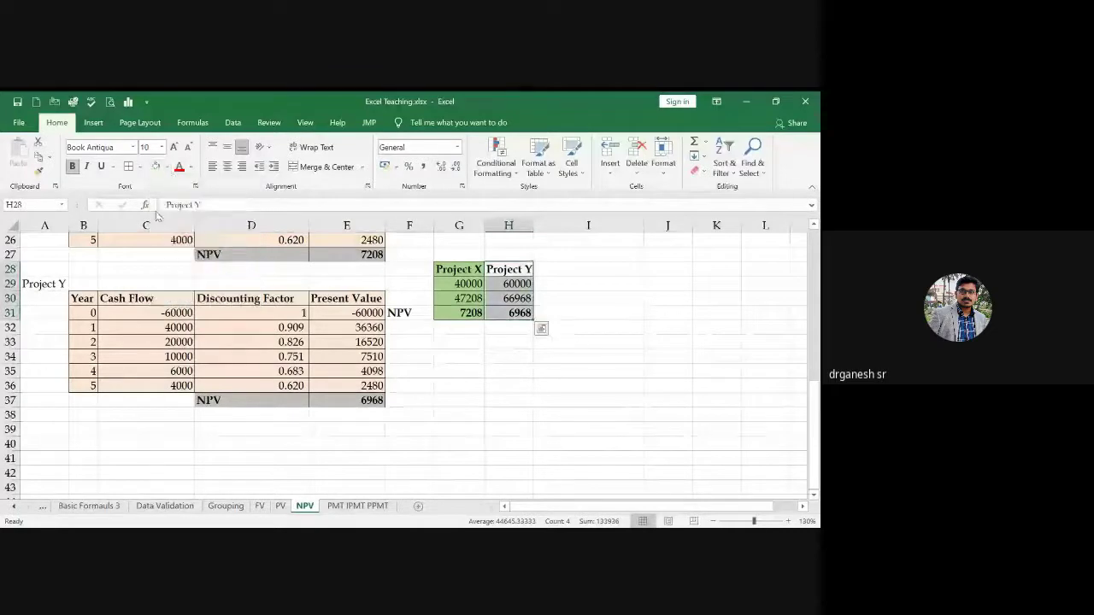
{"action": "left_click", "coordinate": [475, 323]}
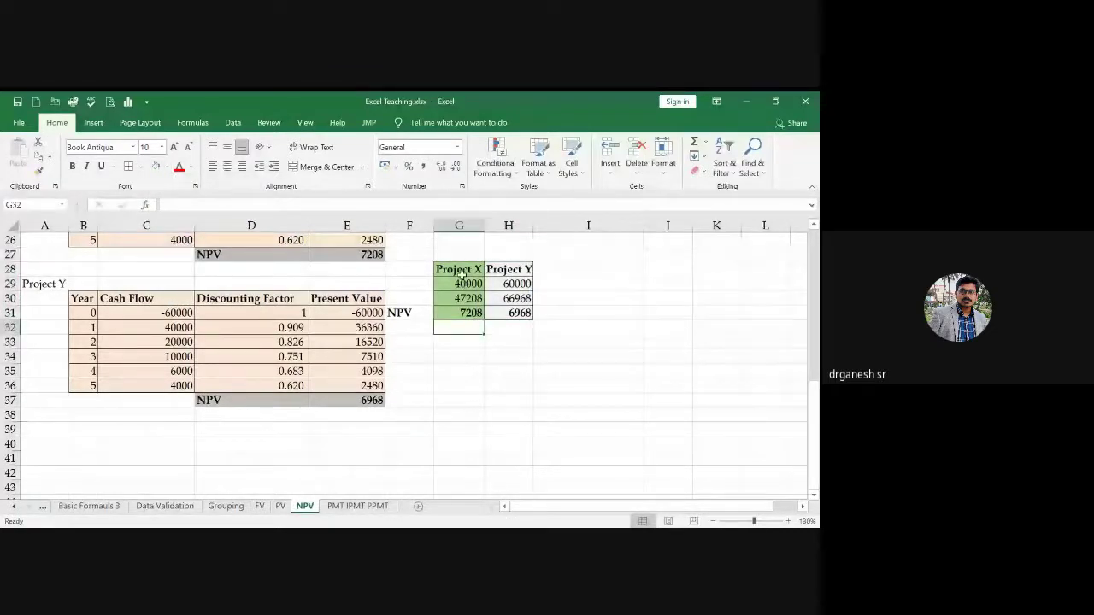
{"action": "left_click_drag", "start_coordinate": [463, 273], "coordinate": [467, 315]}
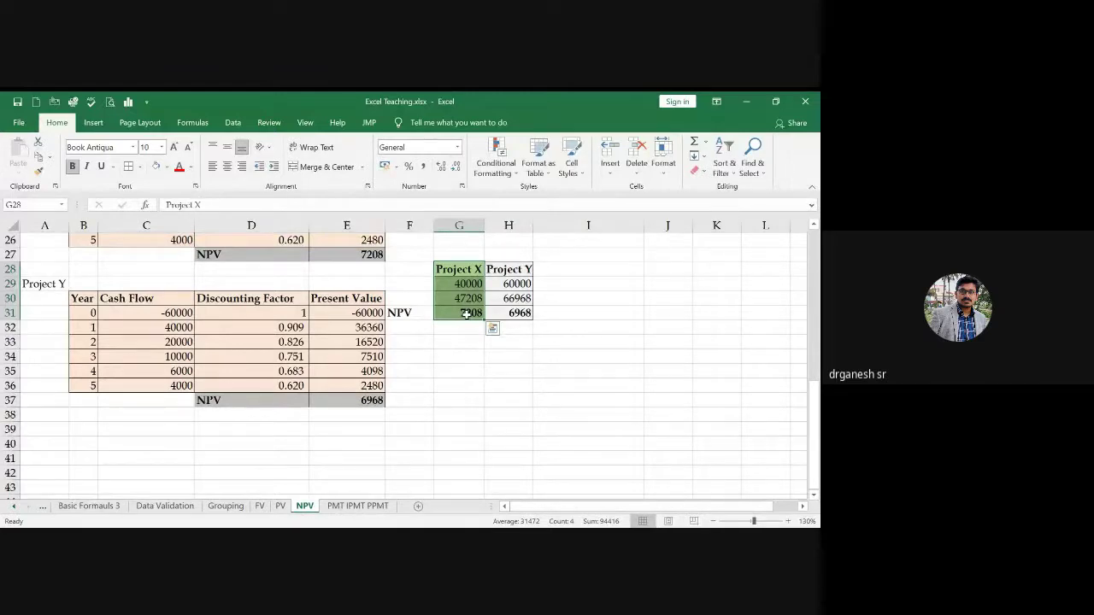
{"action": "left_click_drag", "start_coordinate": [806, 391], "coordinate": [819, 363]}
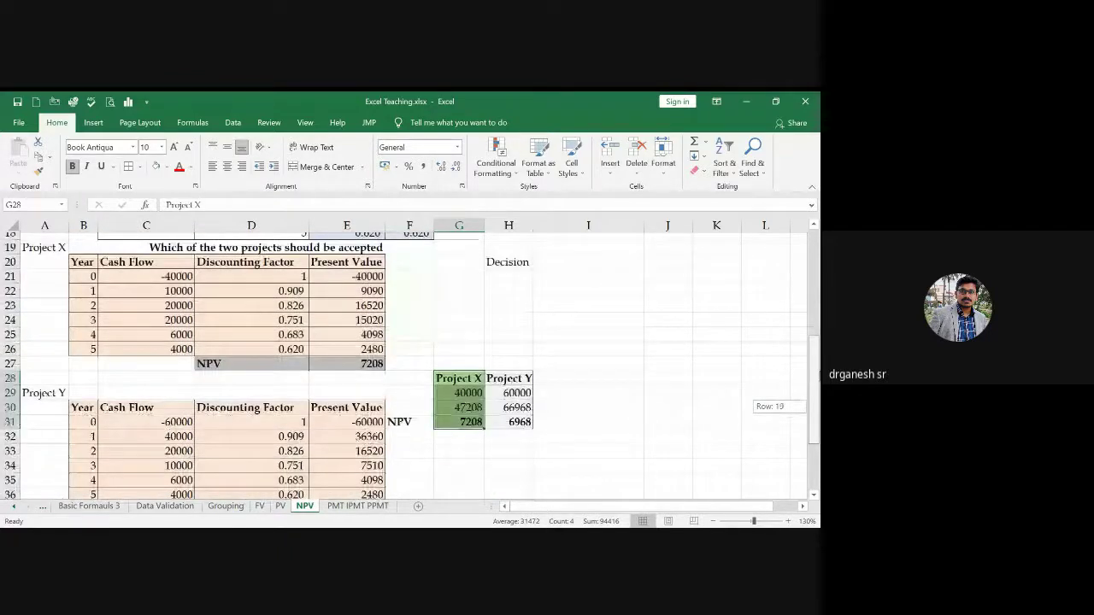
{"action": "left_click_drag", "start_coordinate": [814, 406], "coordinate": [814, 418]}
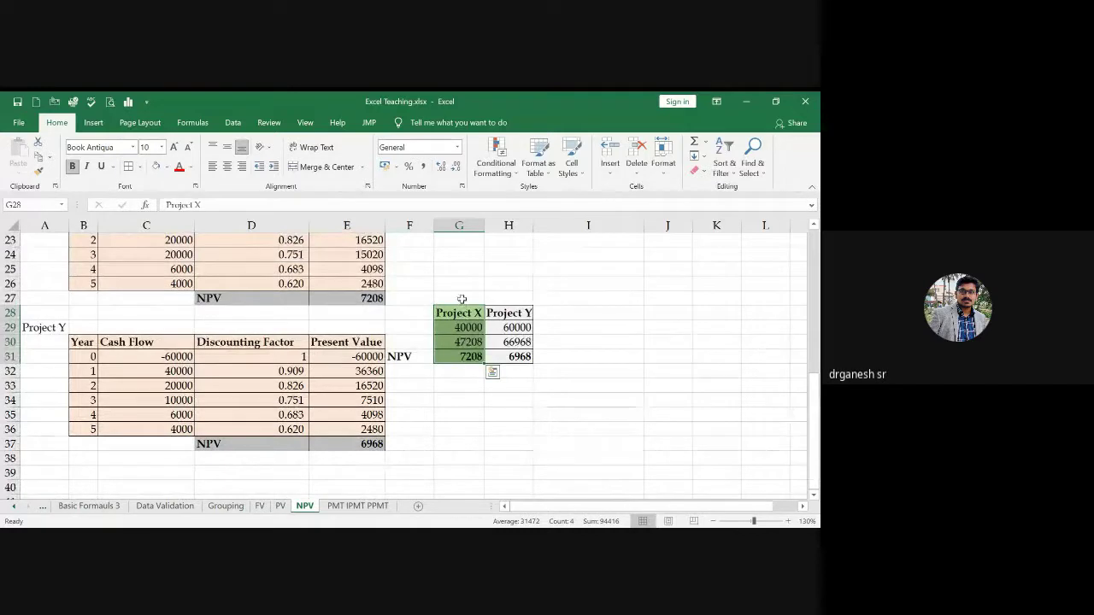
{"action": "left_click", "coordinate": [496, 385]}
{"action": "left_click", "coordinate": [466, 360]}
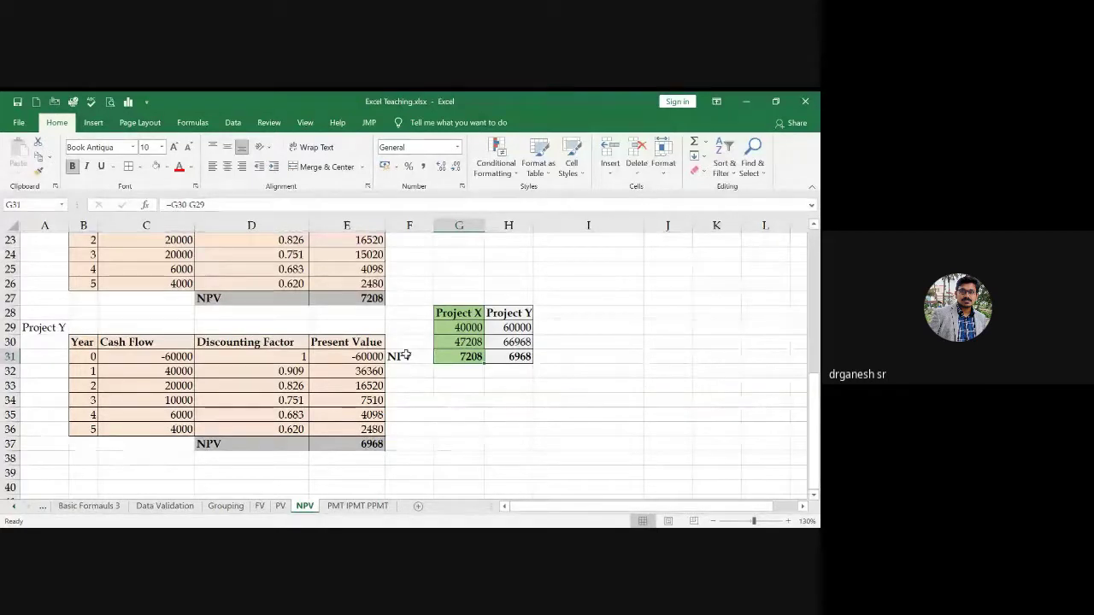
Step: Copy the project data table in C4:F18, from the project headings through the year 5 discount factors
{"action": "key", "text": "Up"}
{"action": "key", "text": "Up"}
{"action": "key", "text": "Up"}
{"action": "key", "text": "Up"}
{"action": "key", "text": "Up"}
{"action": "key", "text": "Up"}
{"action": "key", "text": "Up"}
{"action": "key", "text": "Up"}
{"action": "key", "text": "Up"}
{"action": "key", "text": "Up"}
{"action": "key", "text": "Up"}
{"action": "key", "text": "Up"}
{"action": "key", "text": "Up"}
{"action": "key", "text": "Up"}
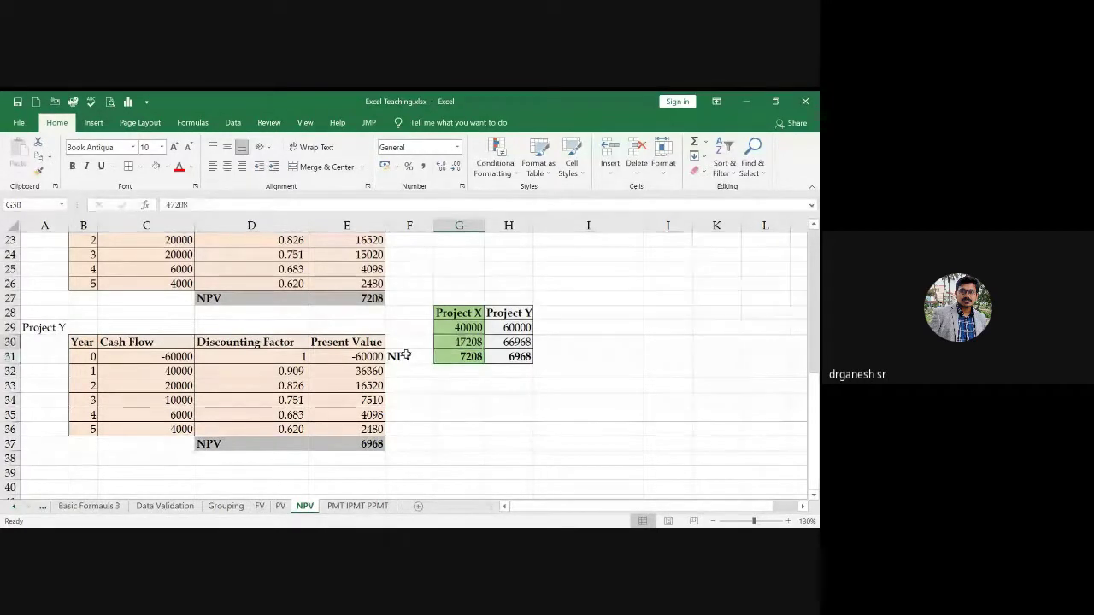
{"action": "key", "text": "Up"}
{"action": "key", "text": "Up"}
{"action": "key", "text": "Up"}
{"action": "key", "text": "Up"}
{"action": "key", "text": "Up"}
{"action": "key", "text": "Up"}
{"action": "key", "text": "Up"}
{"action": "key", "text": "Up"}
{"action": "key", "text": "Up"}
{"action": "key", "text": "Up"}
{"action": "key", "text": "Up"}
{"action": "key", "text": "Up"}
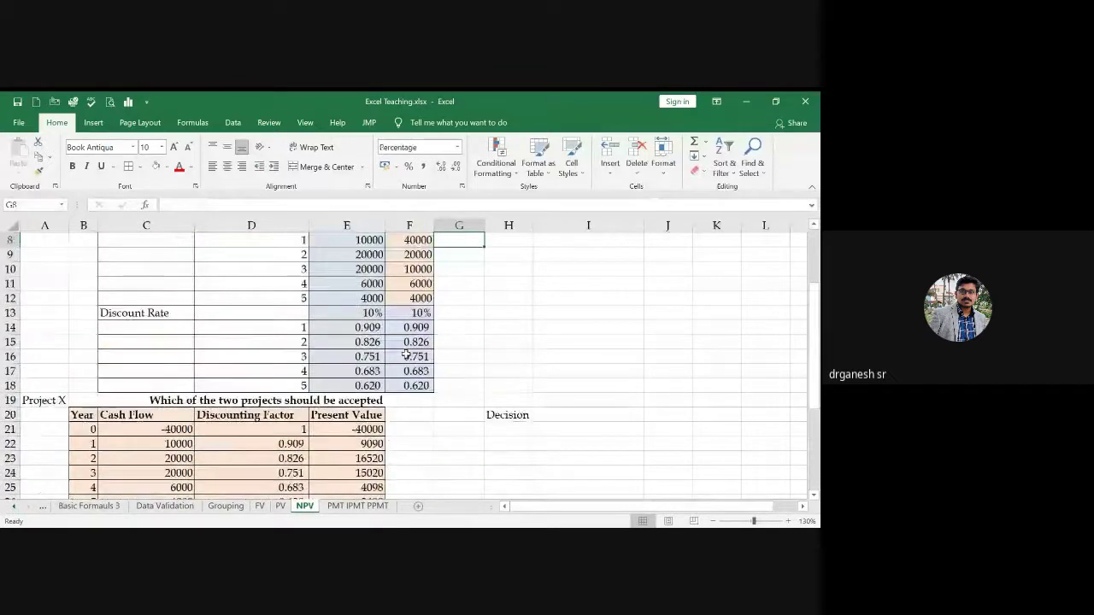
{"action": "key", "text": "Up"}
{"action": "key", "text": "Up"}
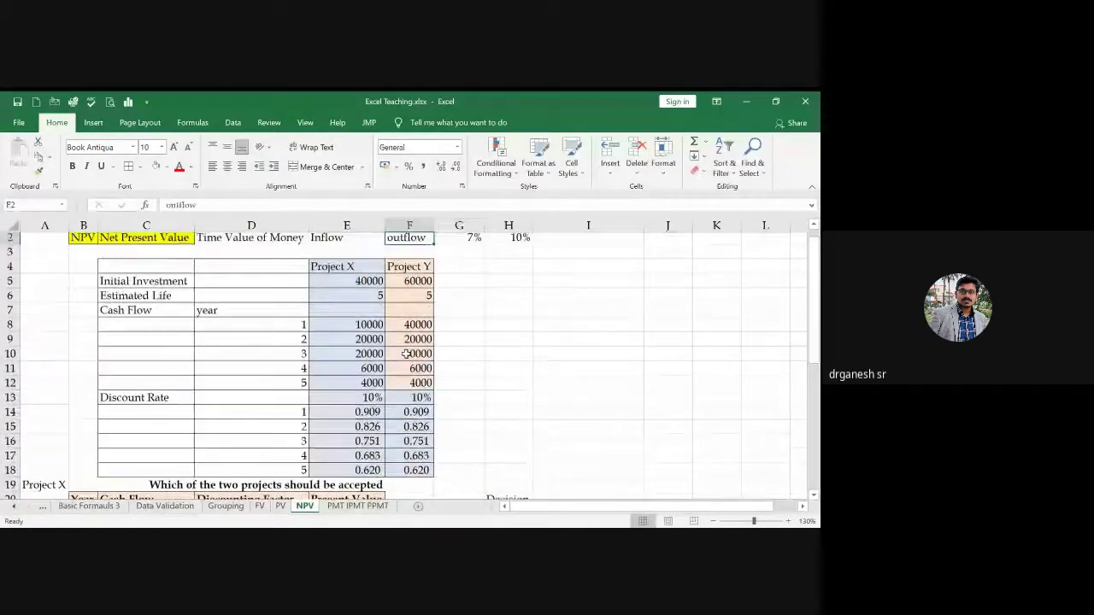
{"action": "key", "text": "Left"}
{"action": "key", "text": "Left"}
{"action": "key", "text": "Left"}
{"action": "key", "text": "Left"}
{"action": "key", "text": "Down"}
{"action": "key", "text": "Down"}
{"action": "key", "text": "Up"}
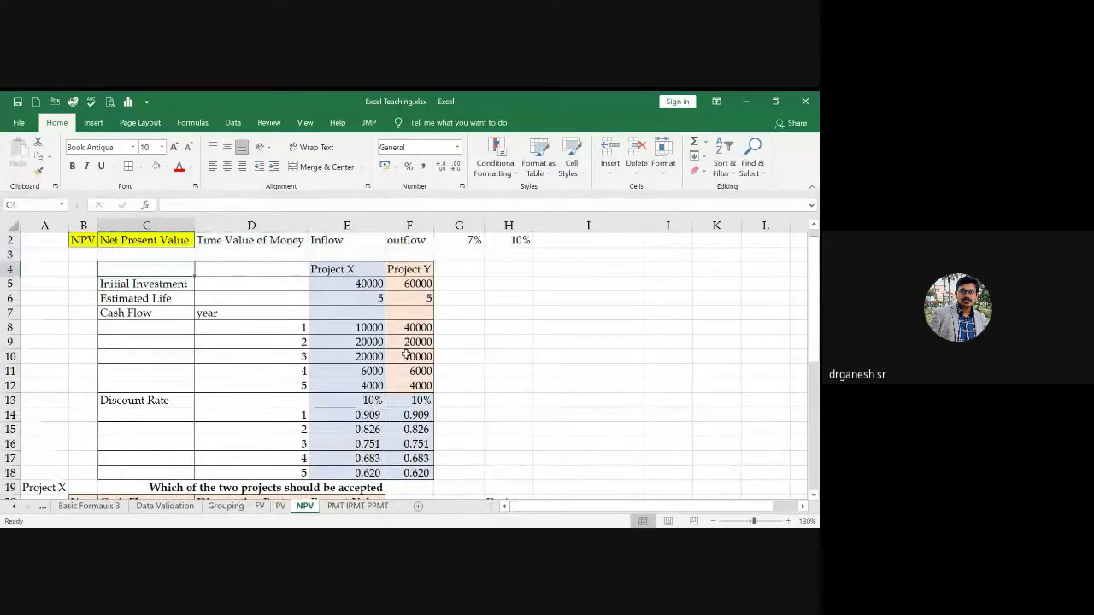
{"action": "key", "text": "shift+Right"}
{"action": "key", "text": "shift+Right"}
{"action": "key", "text": "shift+Right"}
{"action": "key", "text": "shift+Down"}
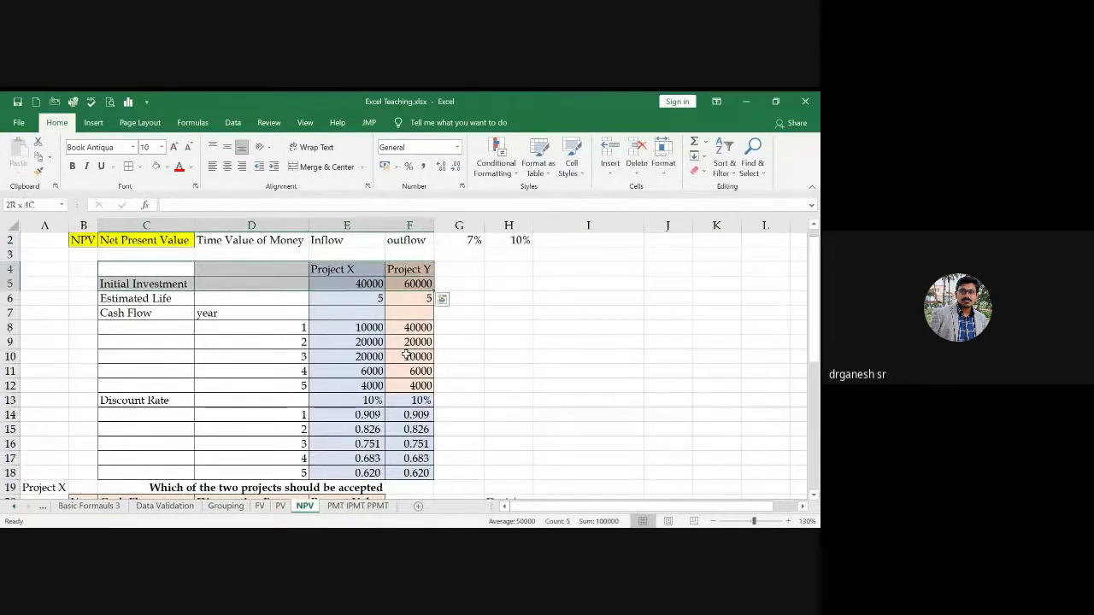
{"action": "key", "text": "shift+Down"}
{"action": "key", "text": "shift+Down"}
{"action": "key", "text": "shift+Down"}
{"action": "key", "text": "shift+Down"}
{"action": "key", "text": "shift+Down"}
{"action": "key", "text": "shift+Down"}
{"action": "key", "text": "shift+Down"}
{"action": "key", "text": "shift+Down"}
{"action": "key", "text": "shift+Down"}
{"action": "key", "text": "shift+Down"}
{"action": "key", "text": "shift+Down"}
{"action": "key", "text": "shift+Down"}
{"action": "key", "text": "shift+Down"}
{"action": "key", "text": "ctrl+c"}
Step: Paste the copied project data table into the empty area starting at J4
{"action": "key", "text": "Right"}
{"action": "key", "text": "Right"}
{"action": "key", "text": "Right"}
{"action": "key", "text": "Right"}
{"action": "key", "text": "Right"}
{"action": "key", "text": "Right"}
{"action": "key", "text": "Right"}
{"action": "key", "text": "Right"}
{"action": "key", "text": "Right"}
{"action": "key", "text": "Right"}
{"action": "key", "text": "Right"}
{"action": "key", "text": "Right"}
{"action": "key", "text": "Right"}
{"action": "key", "text": "Right"}
{"action": "key", "text": "Right"}
{"action": "key", "text": "Right"}
{"action": "key", "text": "Left"}
{"action": "key", "text": "Left"}
{"action": "key", "text": "Left"}
{"action": "key", "text": "Left"}
{"action": "key", "text": "Left"}
{"action": "key", "text": "Left"}
{"action": "key", "text": "Left"}
{"action": "key", "text": "Left"}
{"action": "key", "text": "Left"}
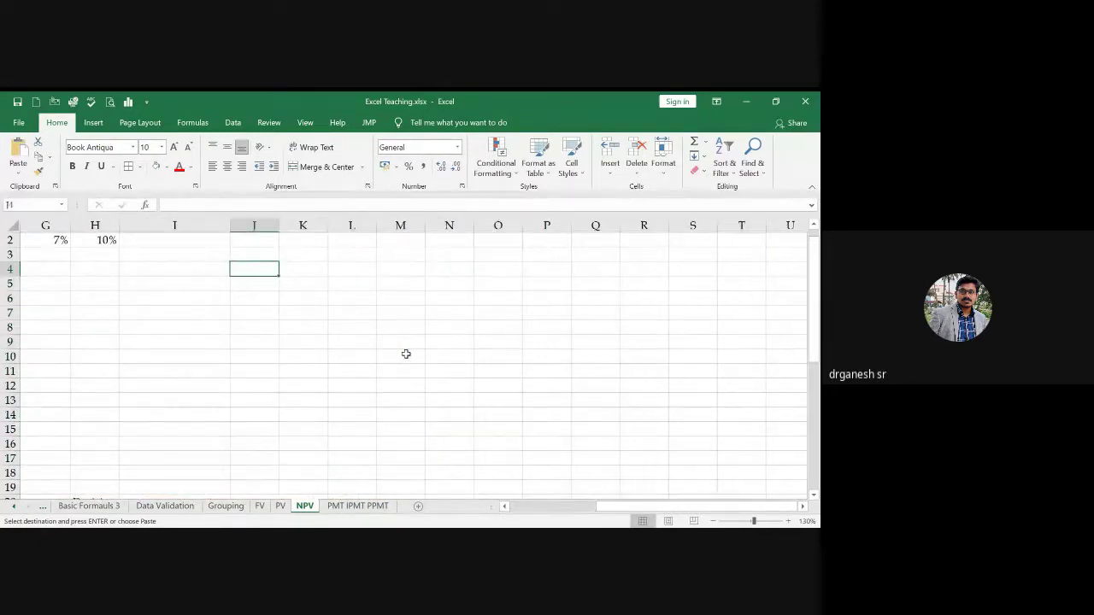
{"action": "key", "text": "ctrl+v"}
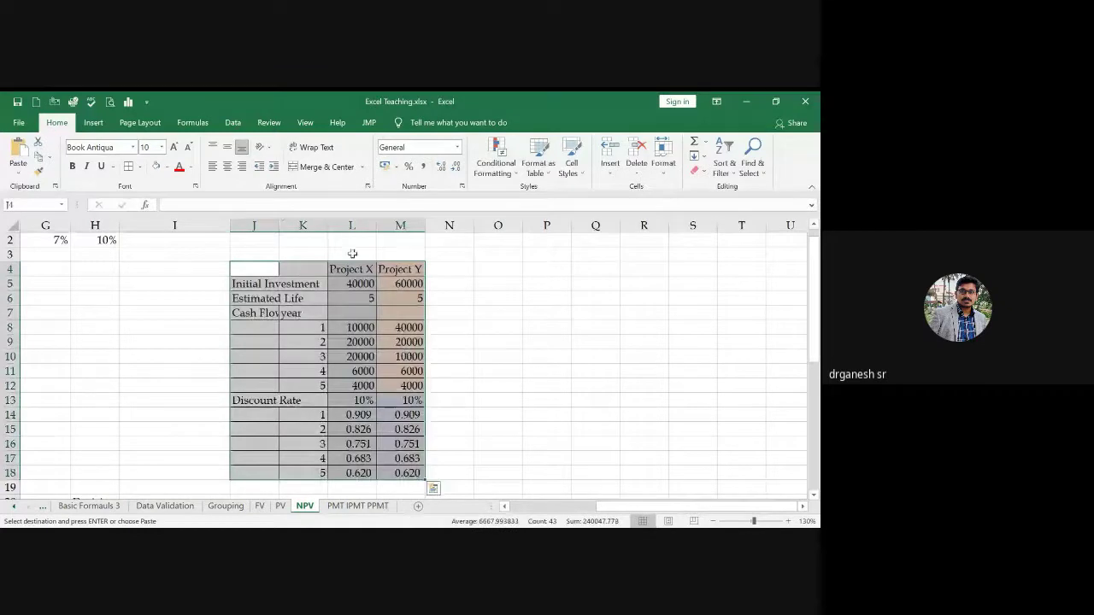
Step: Autofit columns J, K and M to the contents of the pasted project table
{"action": "double_click", "coordinate": [278, 225]}
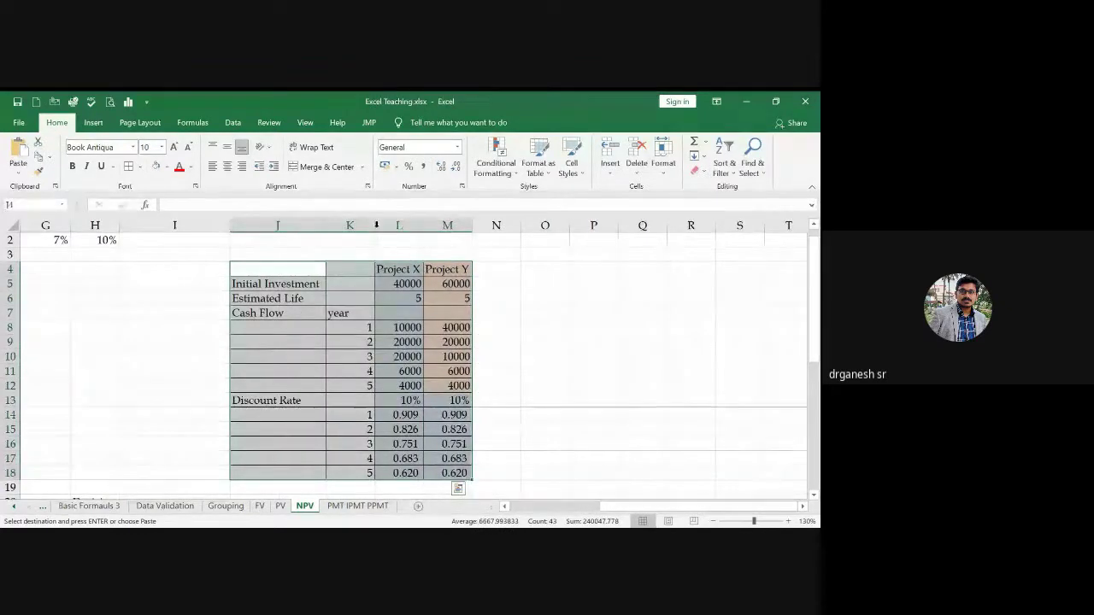
{"action": "double_click", "coordinate": [375, 227]}
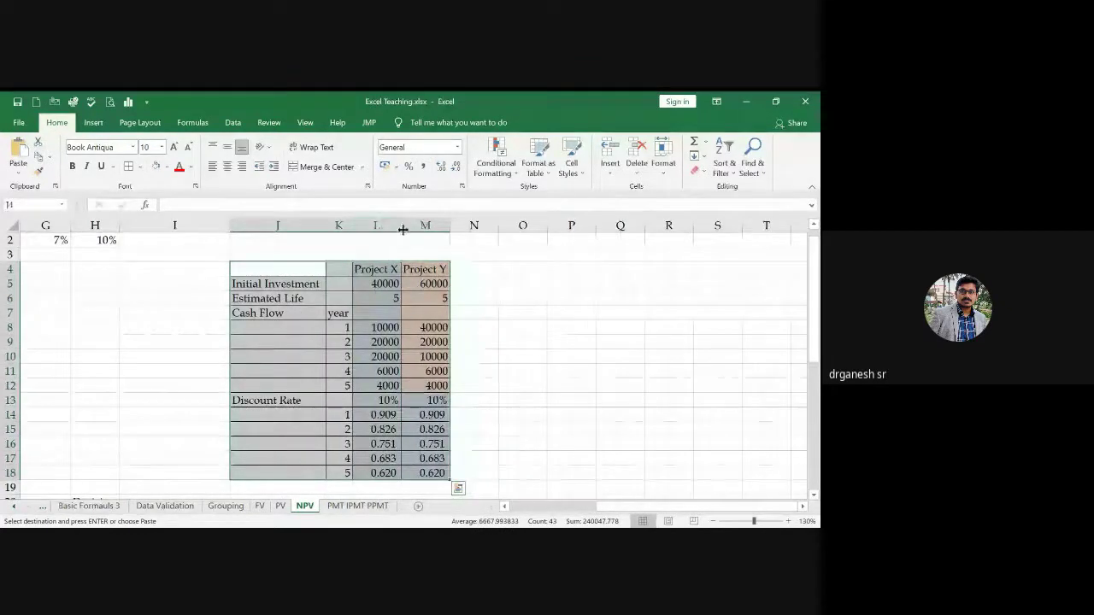
{"action": "double_click", "coordinate": [450, 225]}
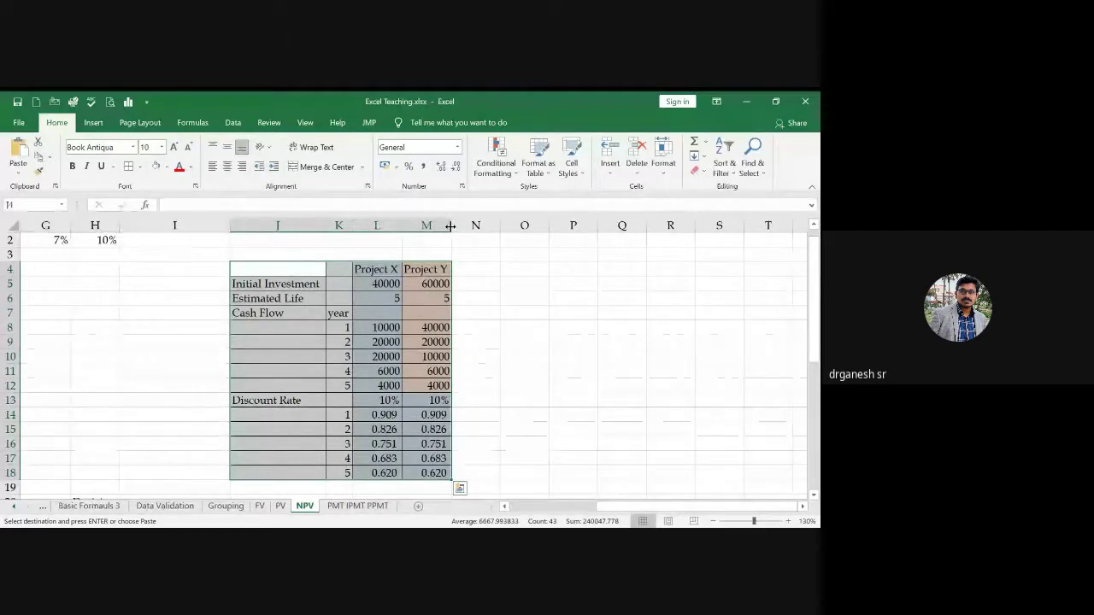
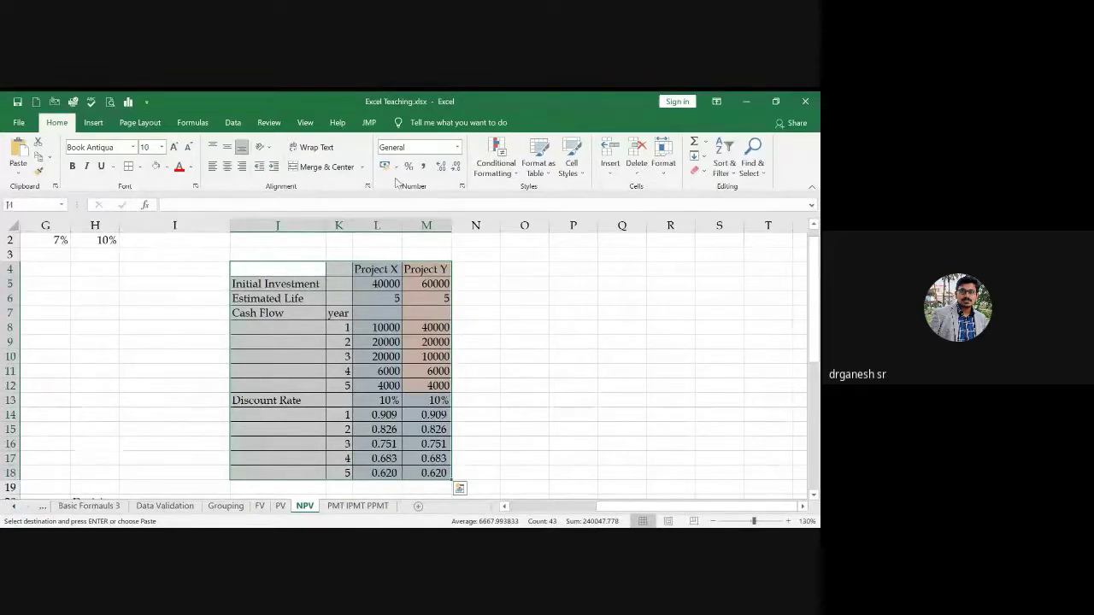
{"action": "left_click", "coordinate": [404, 295]}
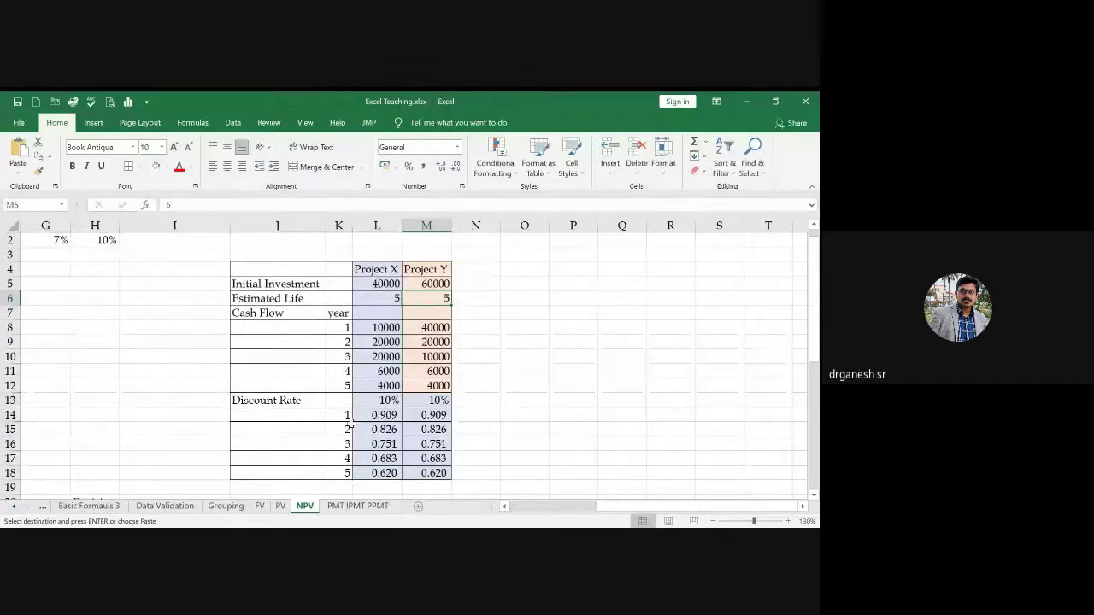
Step: Delete worksheet rows 14 to 18 holding the discount factors and clear the Decision label from H15
{"action": "left_click_drag", "start_coordinate": [10, 415], "coordinate": [12, 479]}
{"action": "key", "text": "ctrl+minus"}
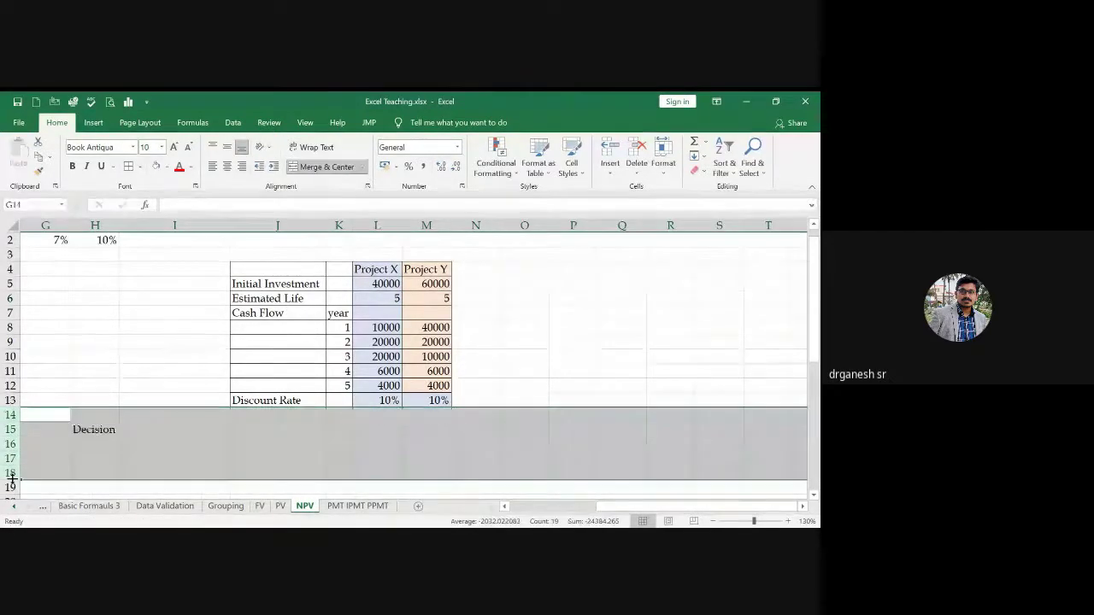
{"action": "left_click", "coordinate": [111, 432]}
{"action": "key", "text": "Delete"}
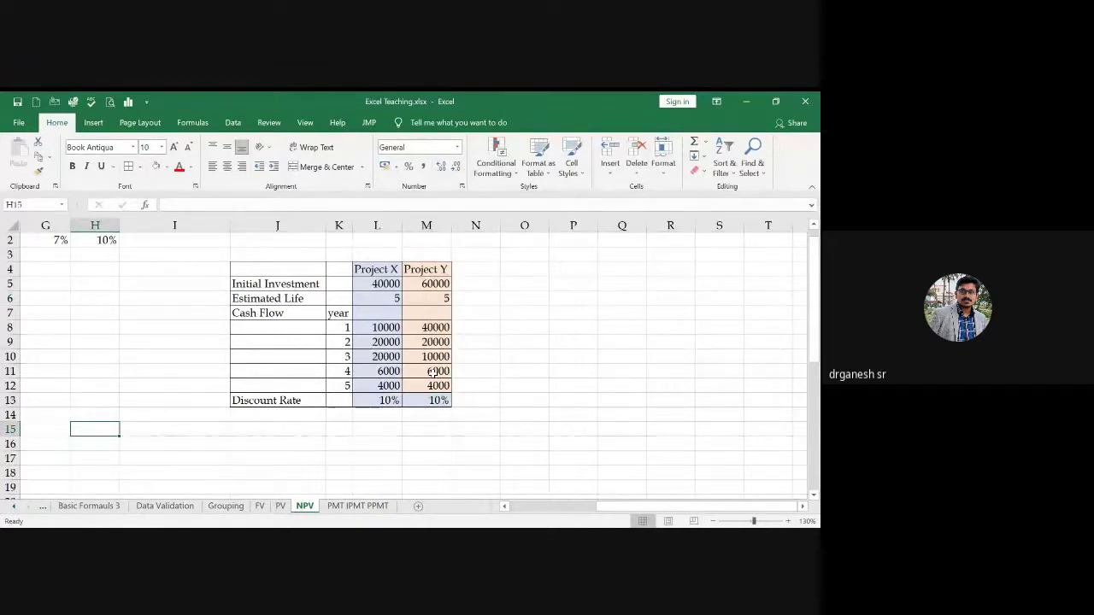
Step: Make the initial investments in the copied table negative: -40000 for Project X and -60000 for Project Y
{"action": "left_click", "coordinate": [370, 289]}
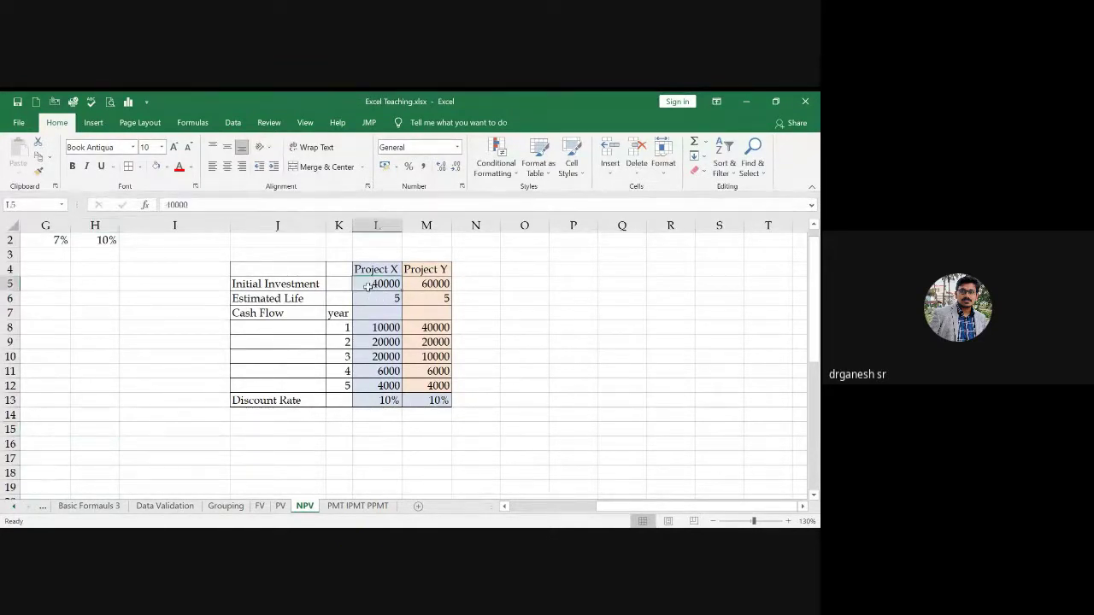
{"action": "double_click", "coordinate": [370, 284]}
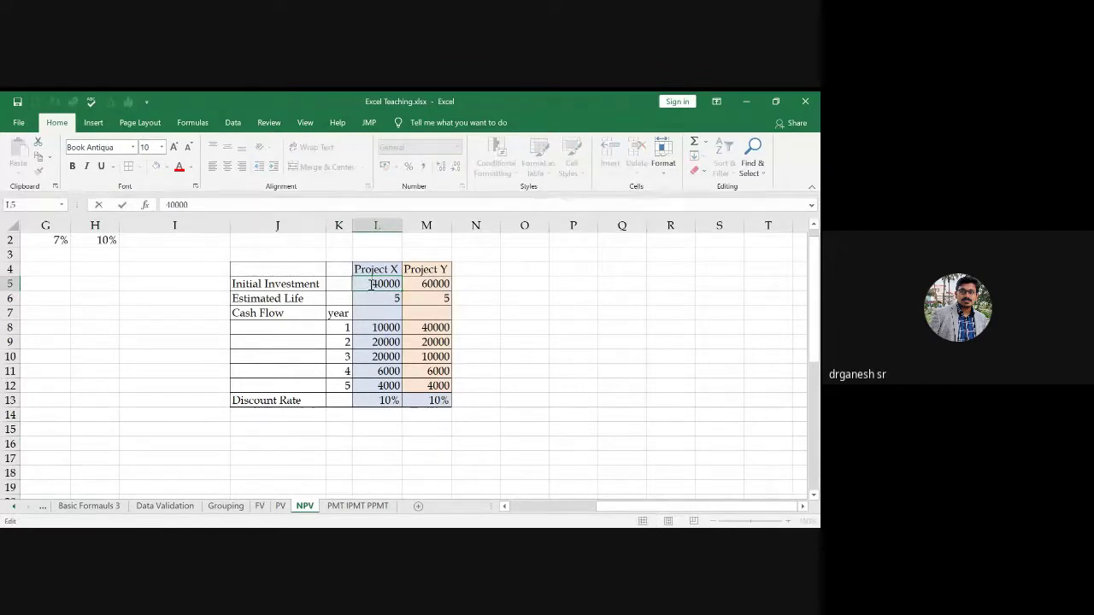
{"action": "key", "text": "Return"}
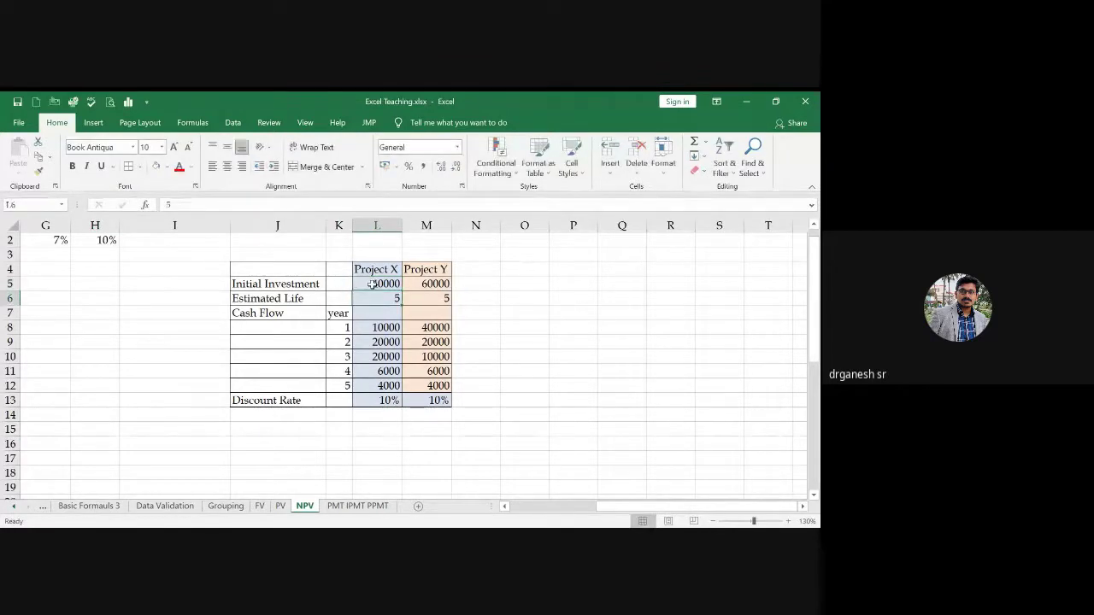
{"action": "double_click", "coordinate": [423, 283]}
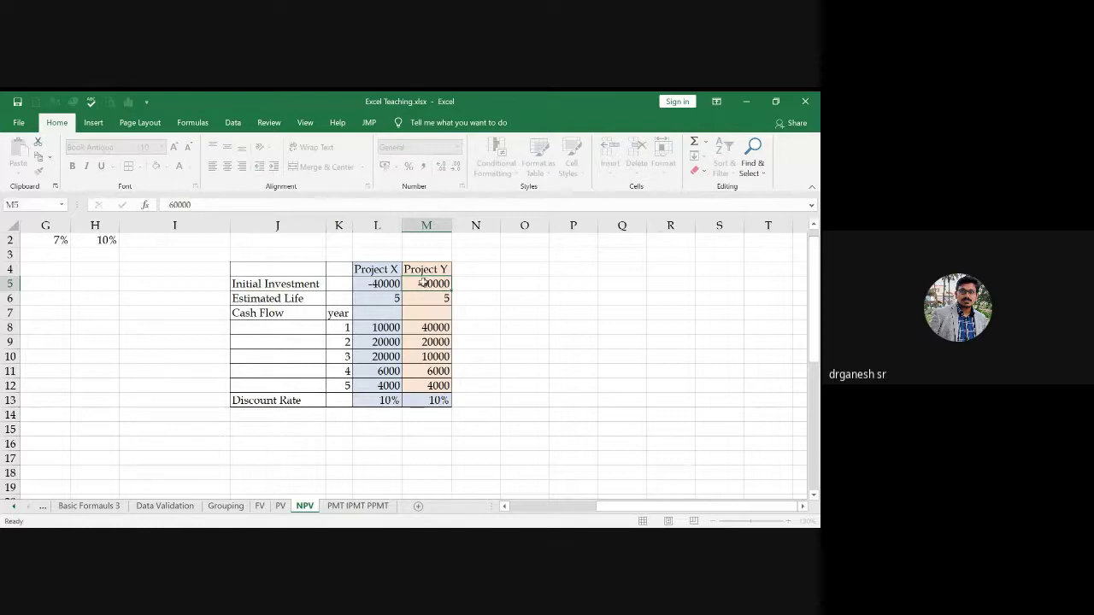
{"action": "key", "text": "Return"}
Step: Enter the label NPV in cell J15 below the Discount Rate row
{"action": "key", "text": "Return"}
{"action": "key", "text": "Return"}
{"action": "key", "text": "Return"}
{"action": "key", "text": "Return"}
{"action": "key", "text": "Return"}
{"action": "key", "text": "Return"}
{"action": "key", "text": "Return"}
{"action": "key", "text": "Return"}
{"action": "key", "text": "Left"}
{"action": "key", "text": "Down"}
{"action": "key", "text": "Left"}
{"action": "key", "text": "Left"}
{"action": "type", "text": "NP"}
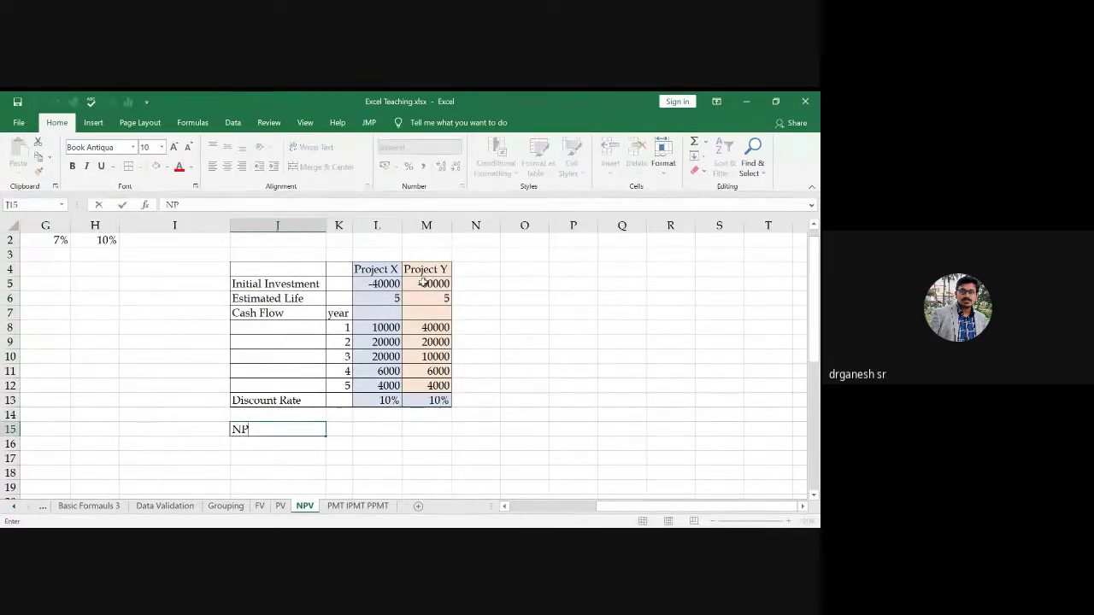
{"action": "key", "text": "Right"}
Step: Calculate Project X's net present value in L15 with the formula =NPV(L13,L8:L12)+L5
{"action": "key", "text": "Right"}
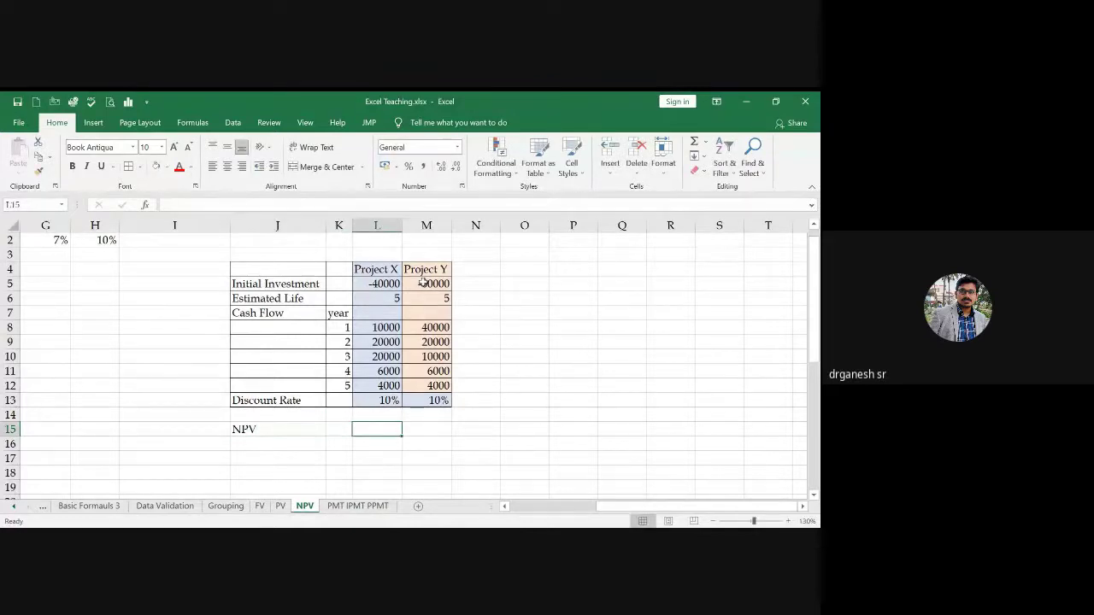
{"action": "type", "text": "=npv("}
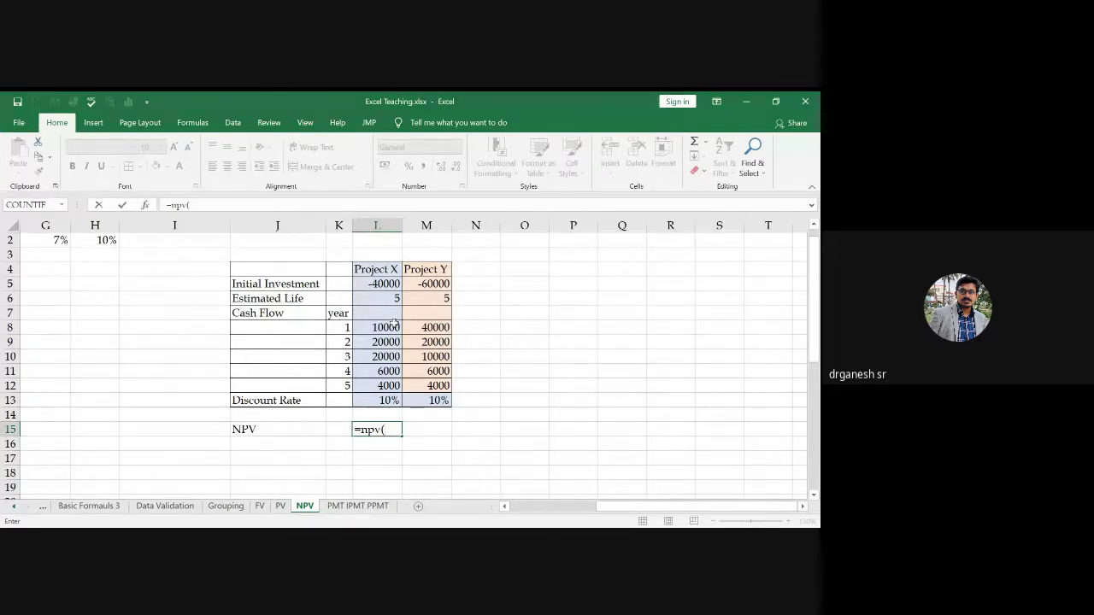
{"action": "left_click", "coordinate": [389, 400]}
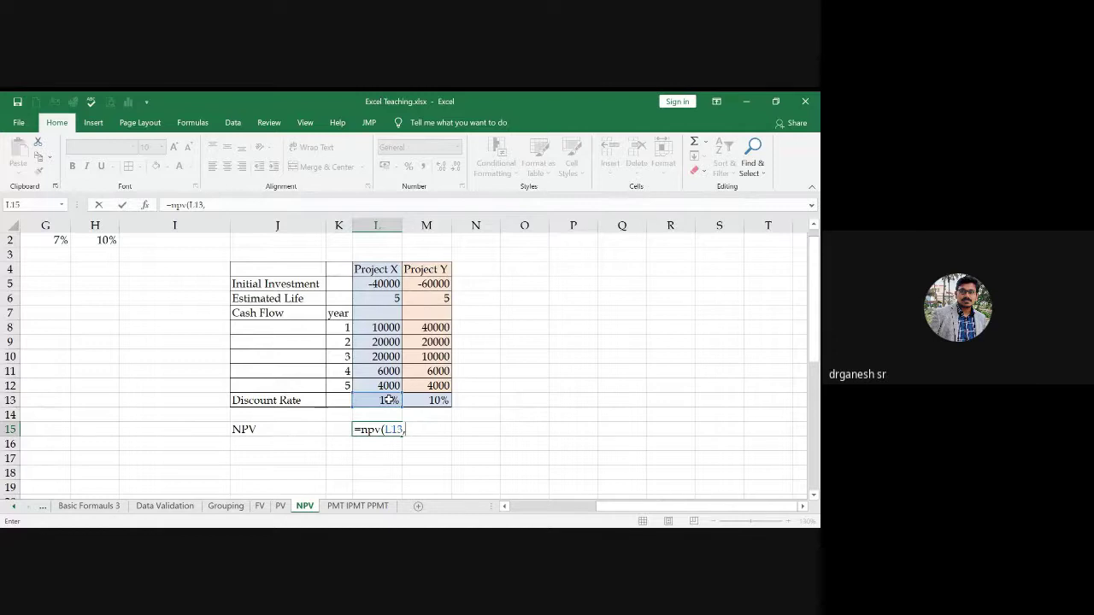
{"action": "left_click_drag", "start_coordinate": [384, 328], "coordinate": [386, 387]}
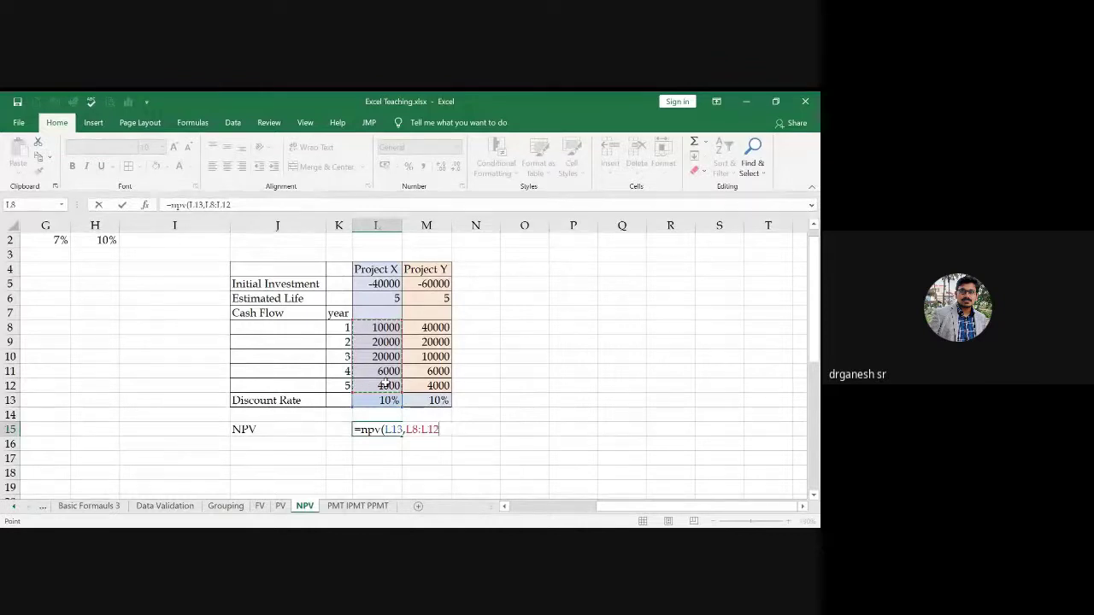
{"action": "type", "text": ")"}
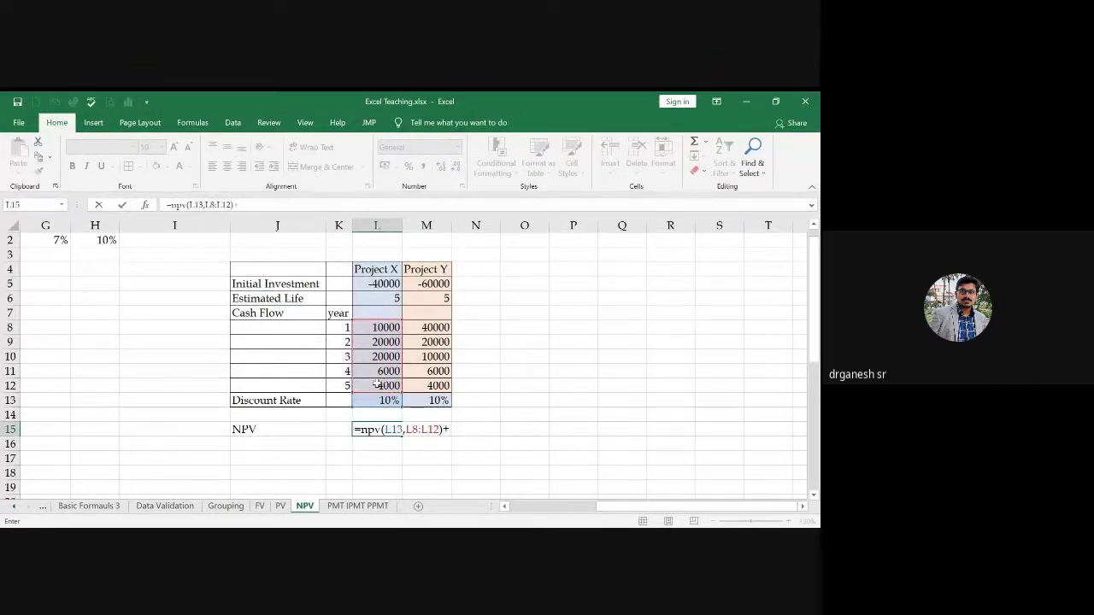
{"action": "type", "text": "+"}
{"action": "left_click", "coordinate": [387, 282]}
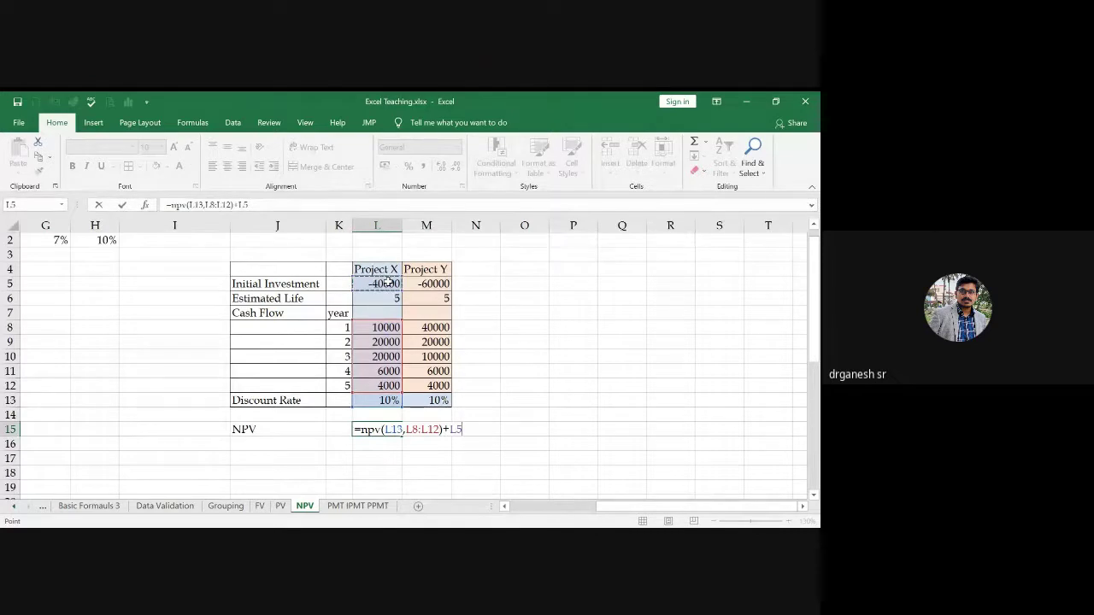
{"action": "key", "text": "Return"}
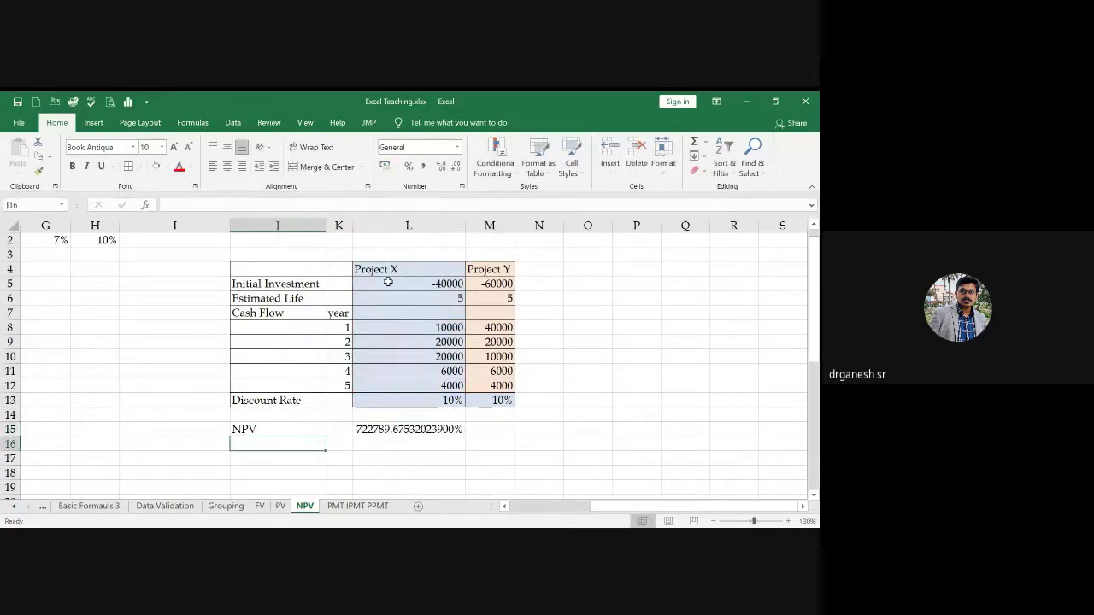
Step: Adjust the Project X NPV percentage in L15 to show three decimal places
{"action": "left_click", "coordinate": [414, 429]}
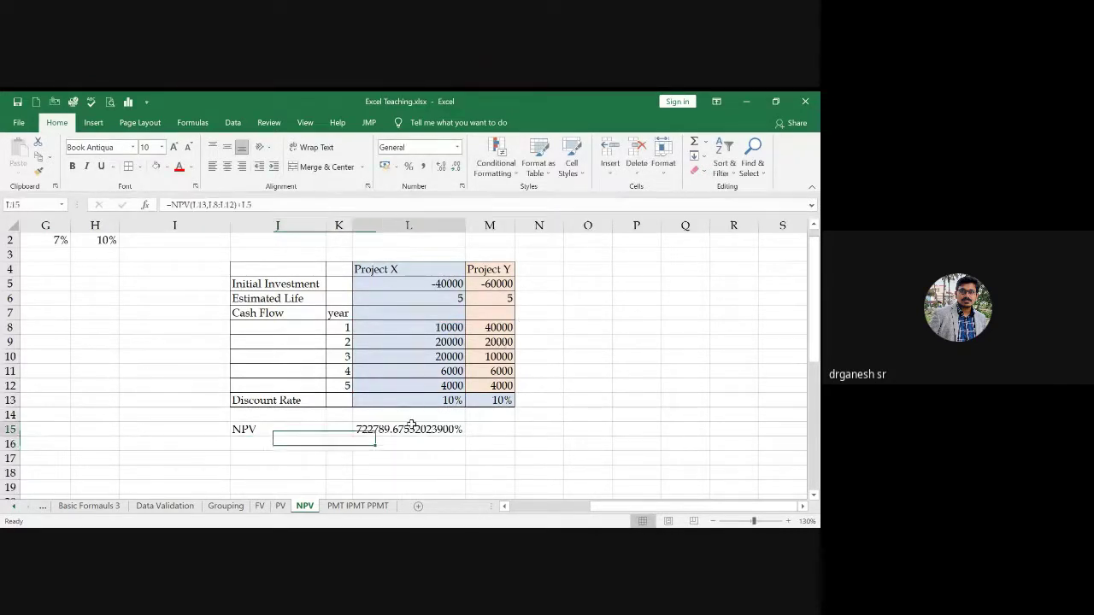
{"action": "left_click", "coordinate": [444, 167]}
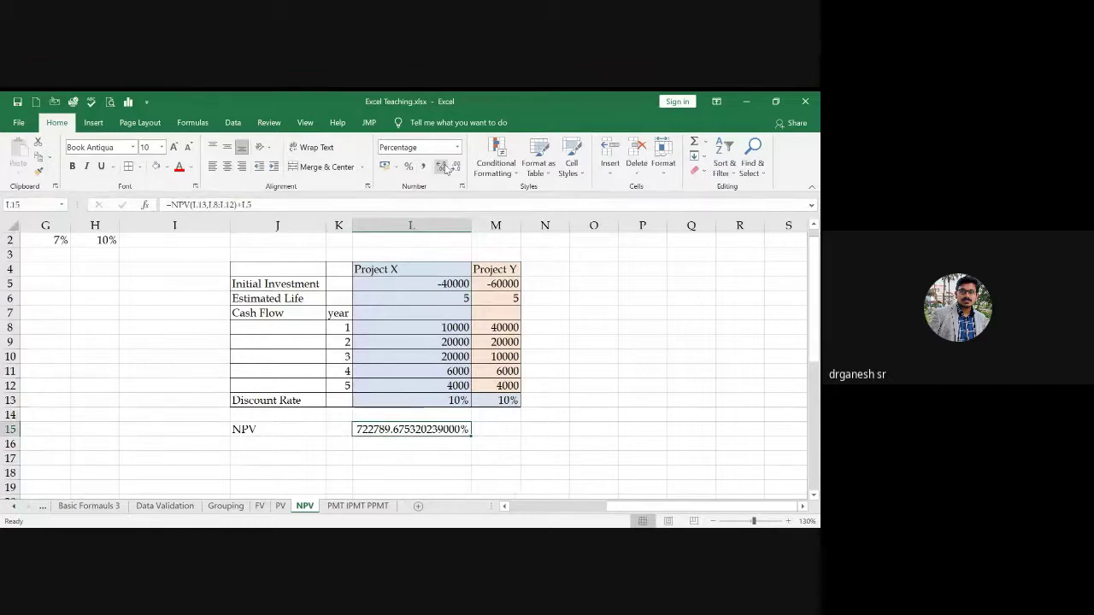
{"action": "left_click", "coordinate": [455, 167]}
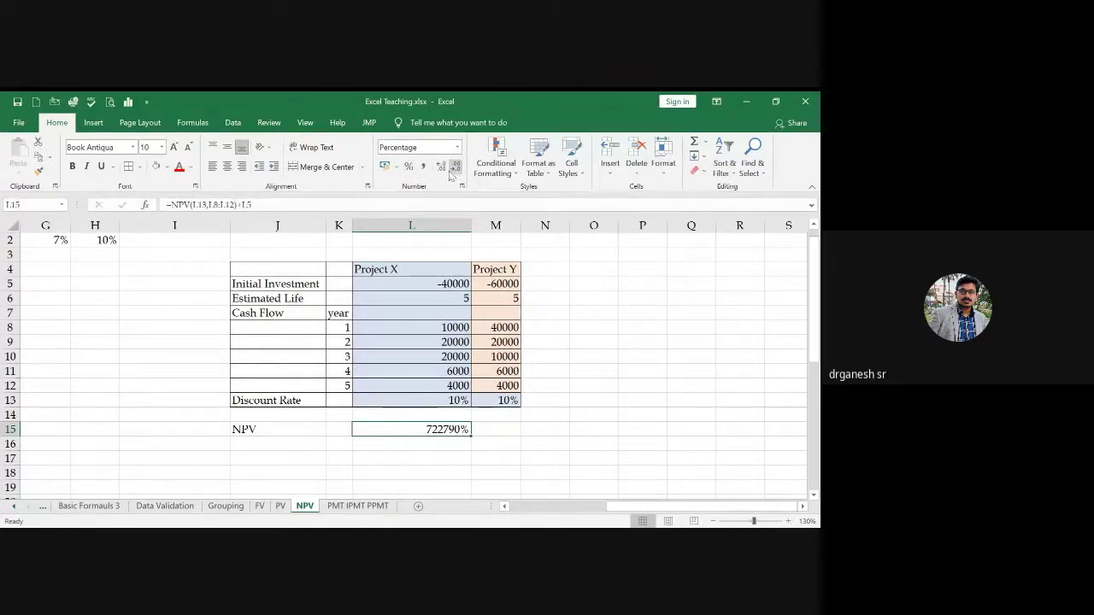
{"action": "left_click", "coordinate": [444, 169]}
{"action": "left_click", "coordinate": [444, 169]}
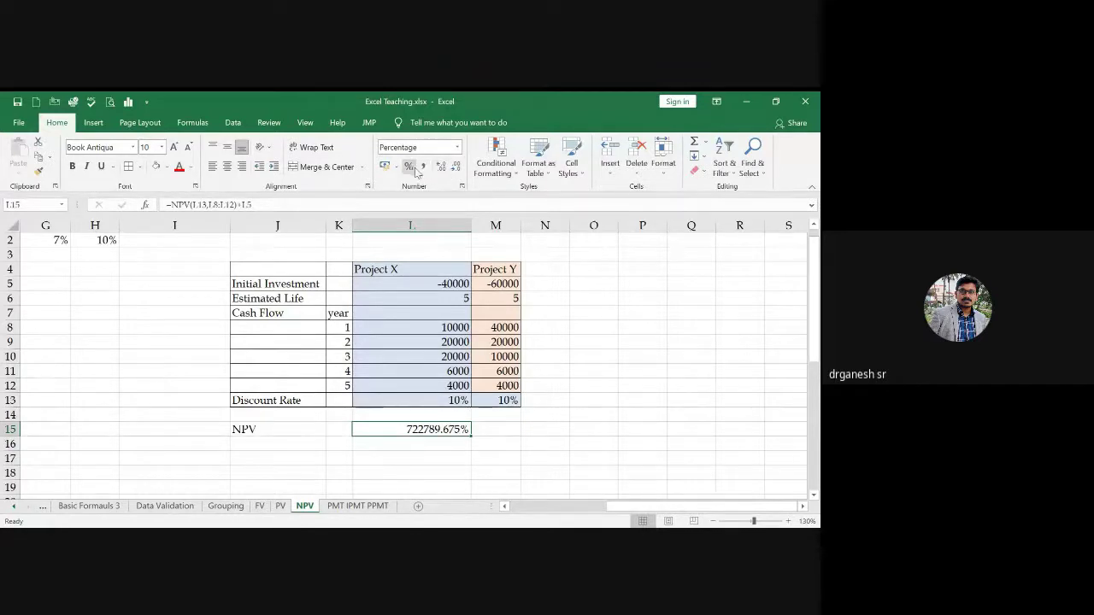
Step: Format the Project X NPV in L15 with comma style and no decimals, and autofit column L
{"action": "left_click", "coordinate": [423, 167]}
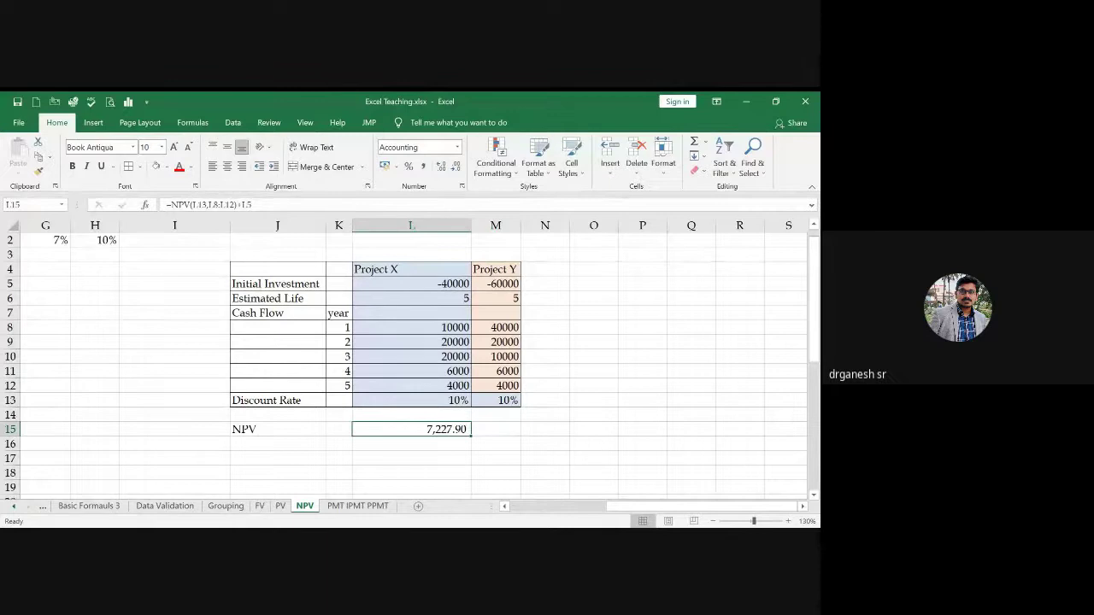
{"action": "double_click", "coordinate": [470, 225]}
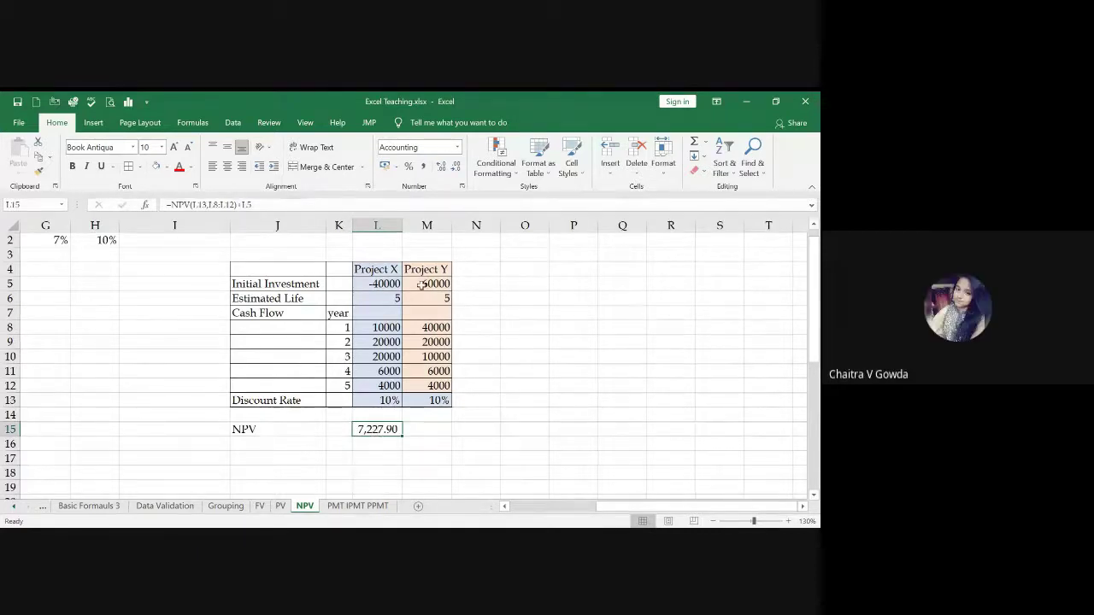
{"action": "left_click", "coordinate": [456, 169]}
{"action": "left_click", "coordinate": [456, 168]}
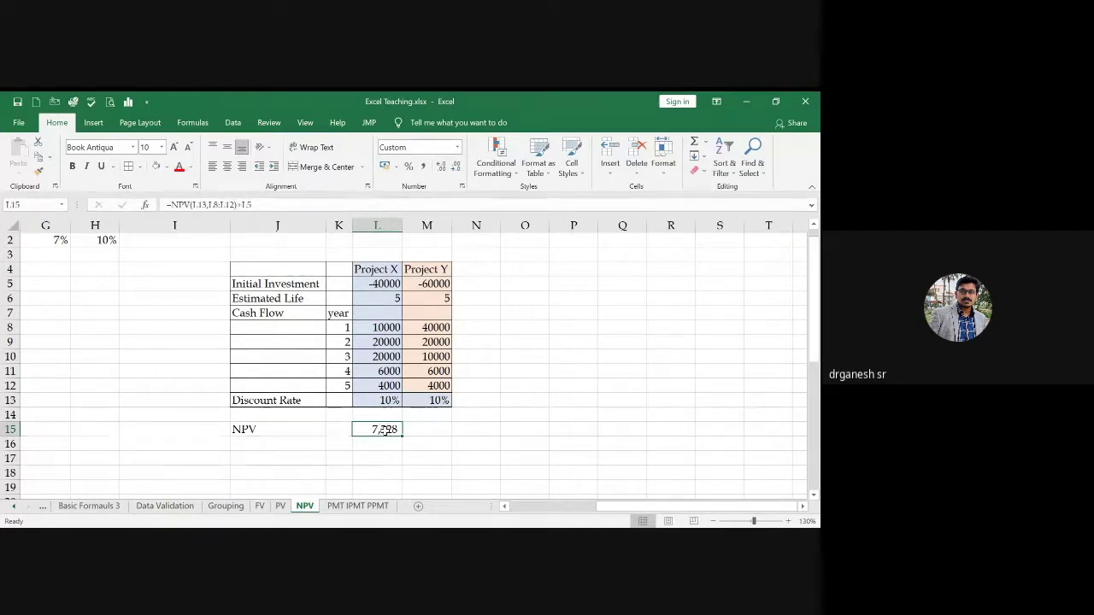
Step: Calculate Project Y's net present value in M15 with the formula =NPV(M13,M8:M12)+M5
{"action": "left_click", "coordinate": [418, 430]}
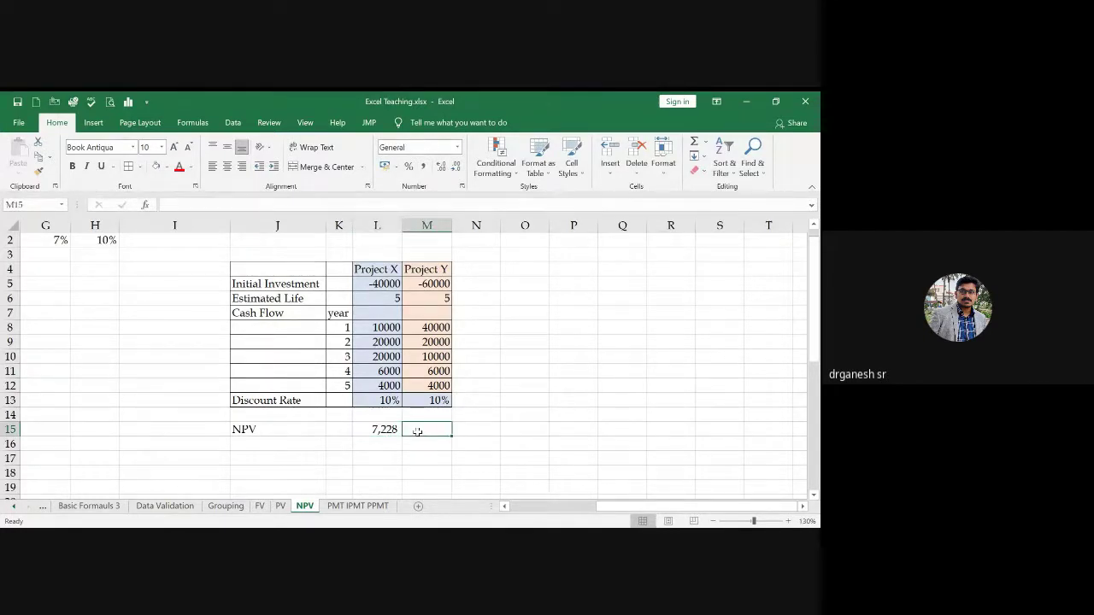
{"action": "type", "text": "=npv("}
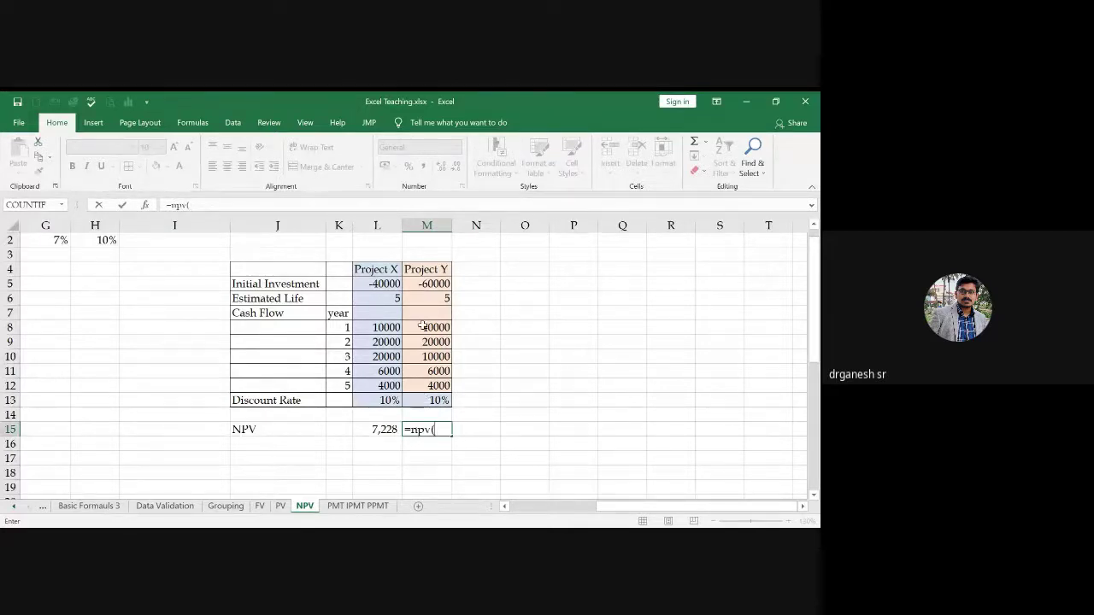
{"action": "left_click", "coordinate": [438, 400]}
{"action": "type", "text": ","}
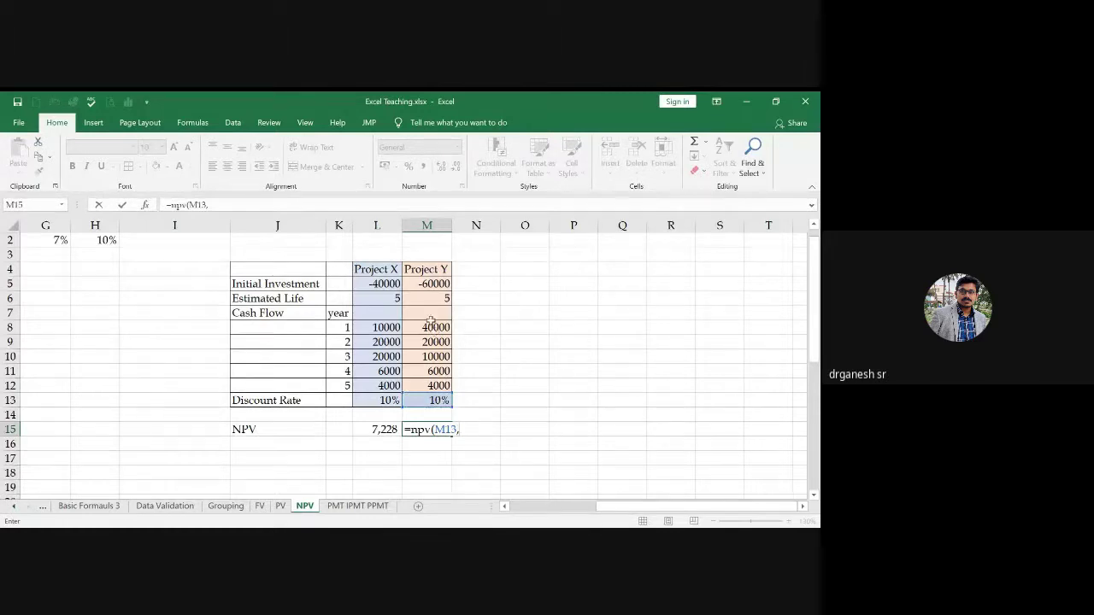
{"action": "left_click_drag", "start_coordinate": [431, 326], "coordinate": [435, 386]}
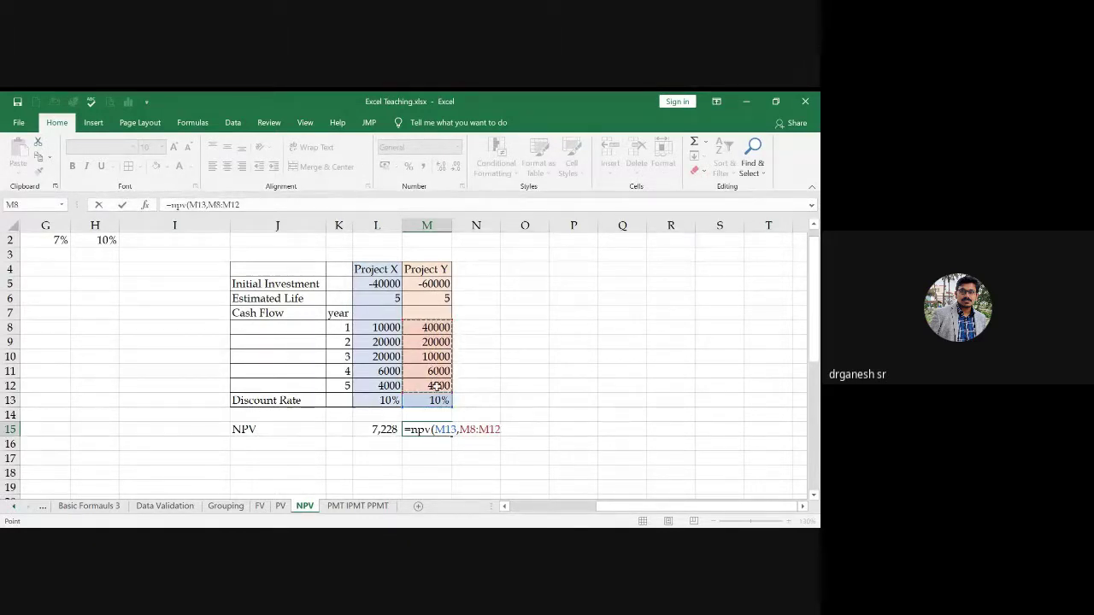
{"action": "type", "text": ")+"}
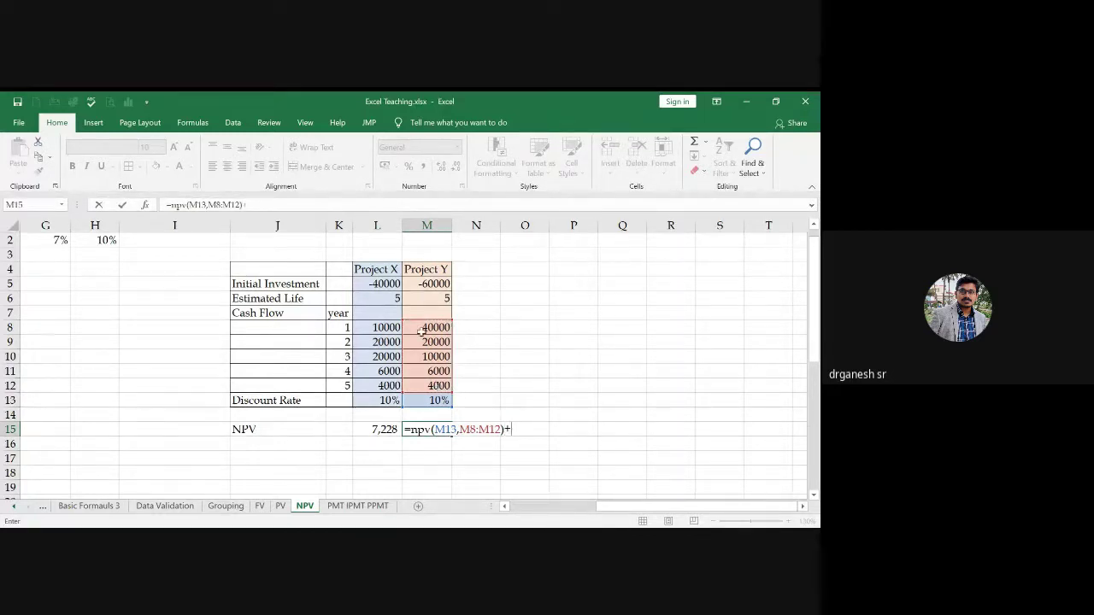
{"action": "left_click", "coordinate": [423, 288]}
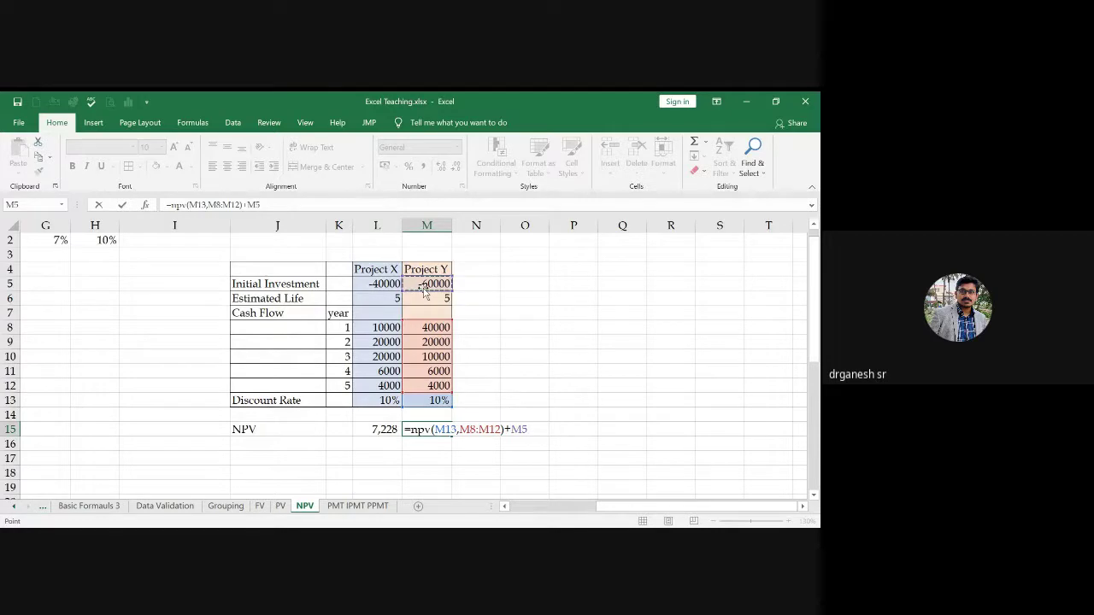
{"action": "key", "text": "Return"}
Step: Format the Project Y NPV in M15 with comma style and no decimals, and autofit column M
{"action": "left_click", "coordinate": [470, 431]}
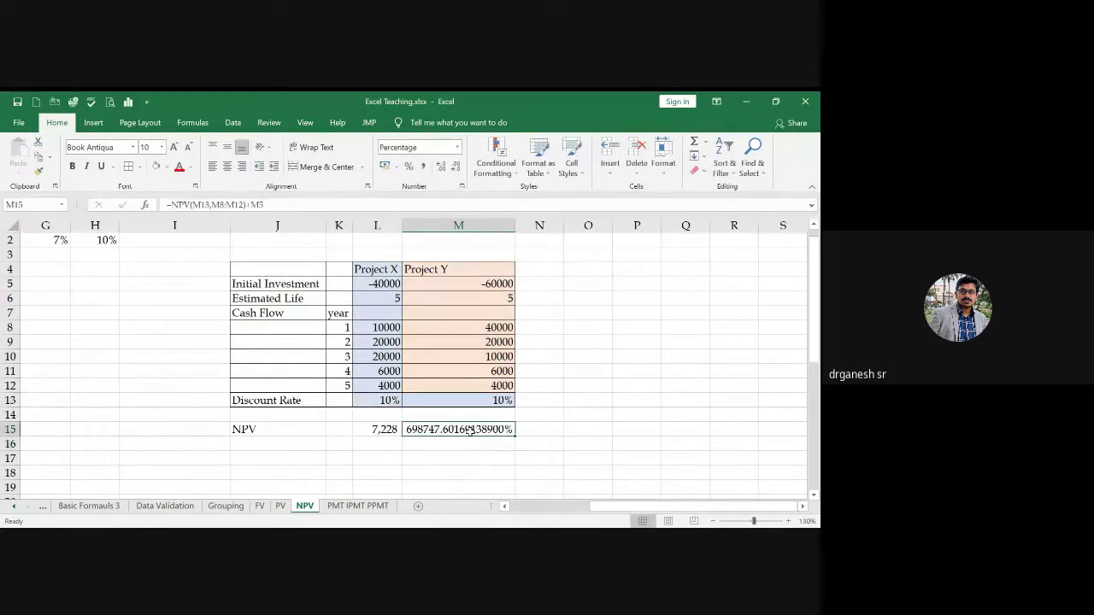
{"action": "left_click", "coordinate": [422, 168]}
{"action": "left_click", "coordinate": [455, 167]}
{"action": "left_click", "coordinate": [455, 167]}
{"action": "double_click", "coordinate": [517, 223]}
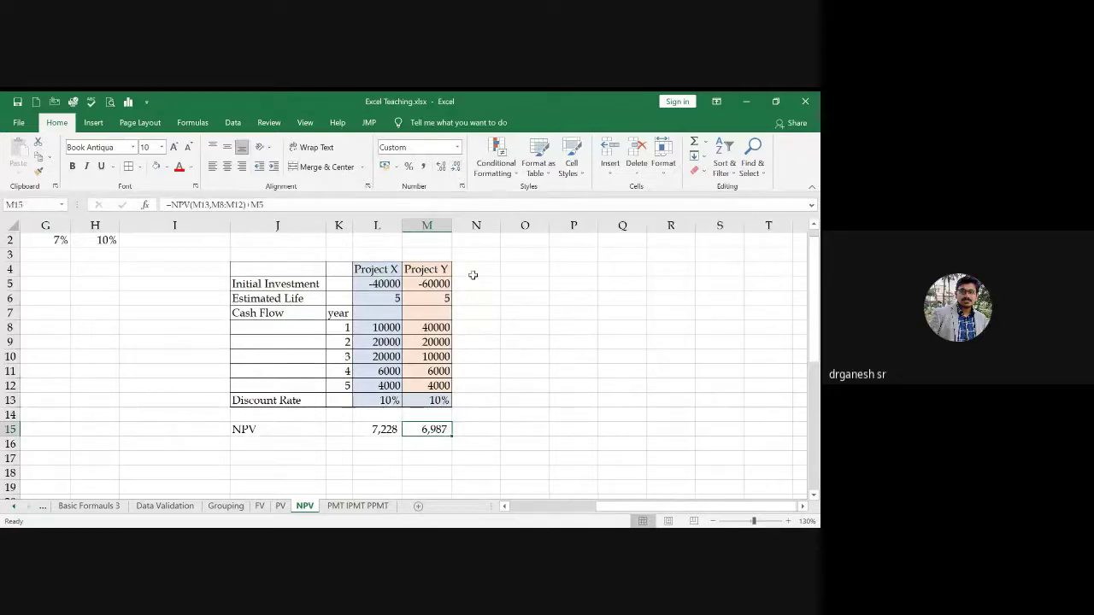
Step: Bold the NPV row J15:M15 and add borders to all of its cells
{"action": "left_click", "coordinate": [302, 430]}
{"action": "left_click_drag", "start_coordinate": [302, 430], "coordinate": [420, 430]}
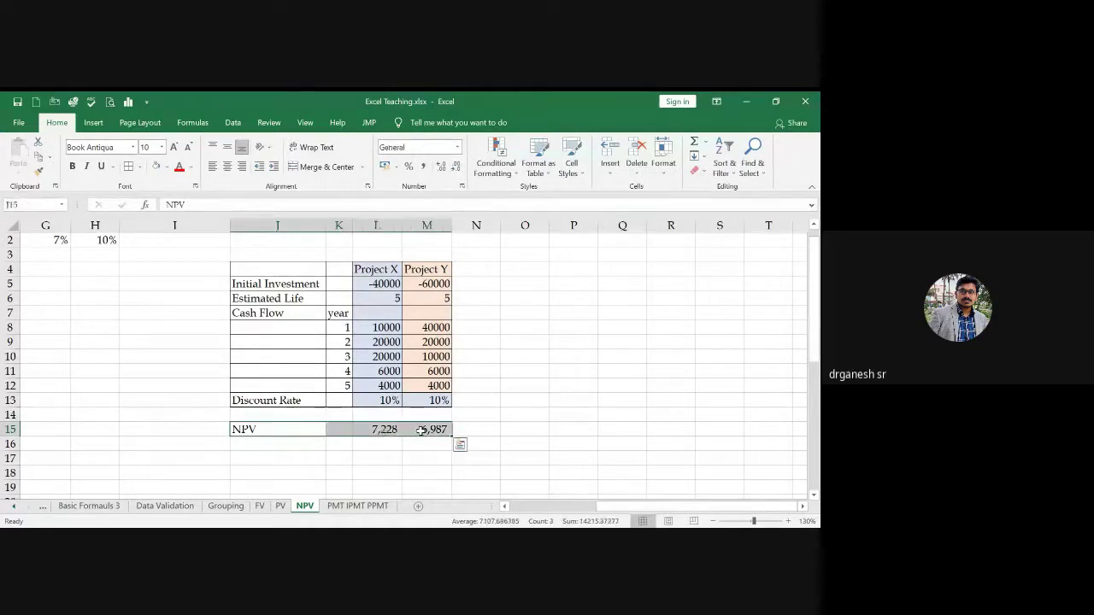
{"action": "key", "text": "ctrl+b"}
{"action": "left_click", "coordinate": [508, 418]}
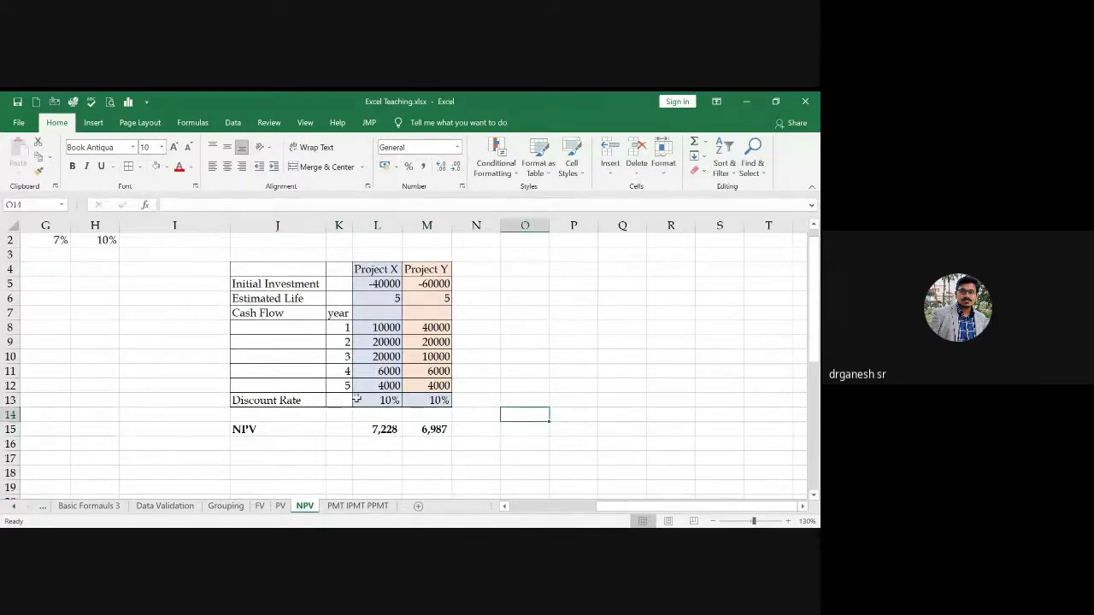
{"action": "left_click_drag", "start_coordinate": [283, 429], "coordinate": [425, 432]}
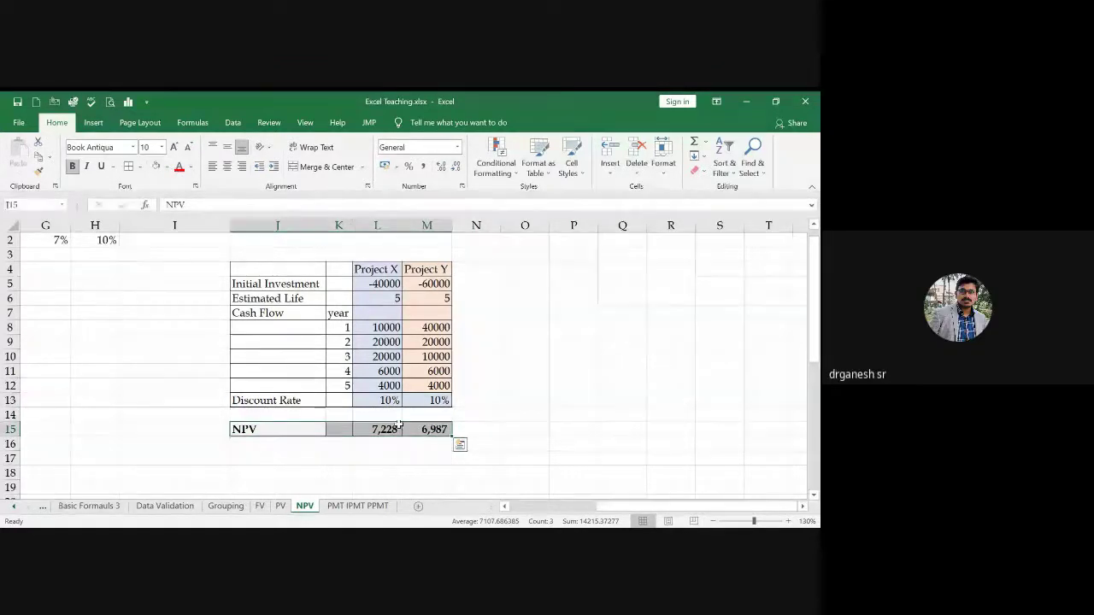
{"action": "left_click", "coordinate": [483, 430]}
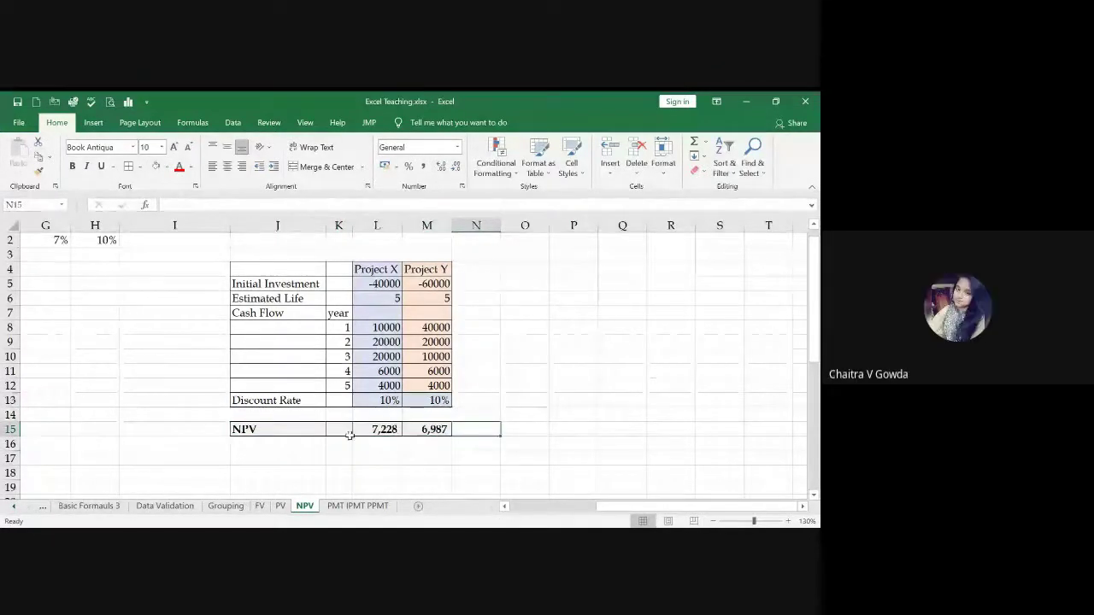
Step: Compare the Project X and Project Y NPVs from the discounting factor tables with the NPV function results in L15:M15
{"action": "left_click_drag", "start_coordinate": [618, 509], "coordinate": [563, 518]}
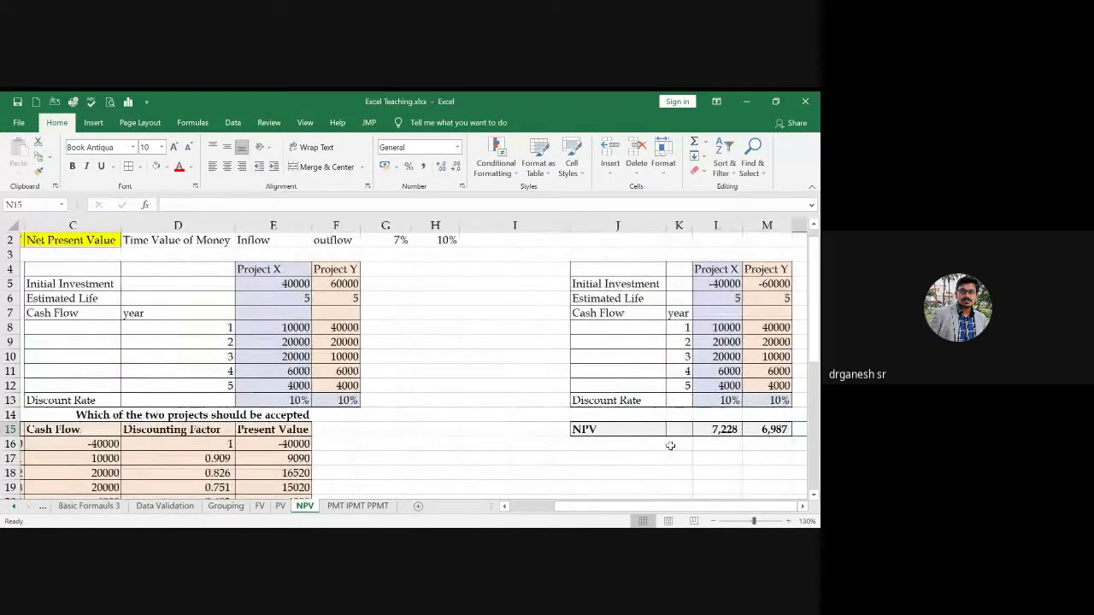
{"action": "left_click_drag", "start_coordinate": [814, 325], "coordinate": [817, 411]}
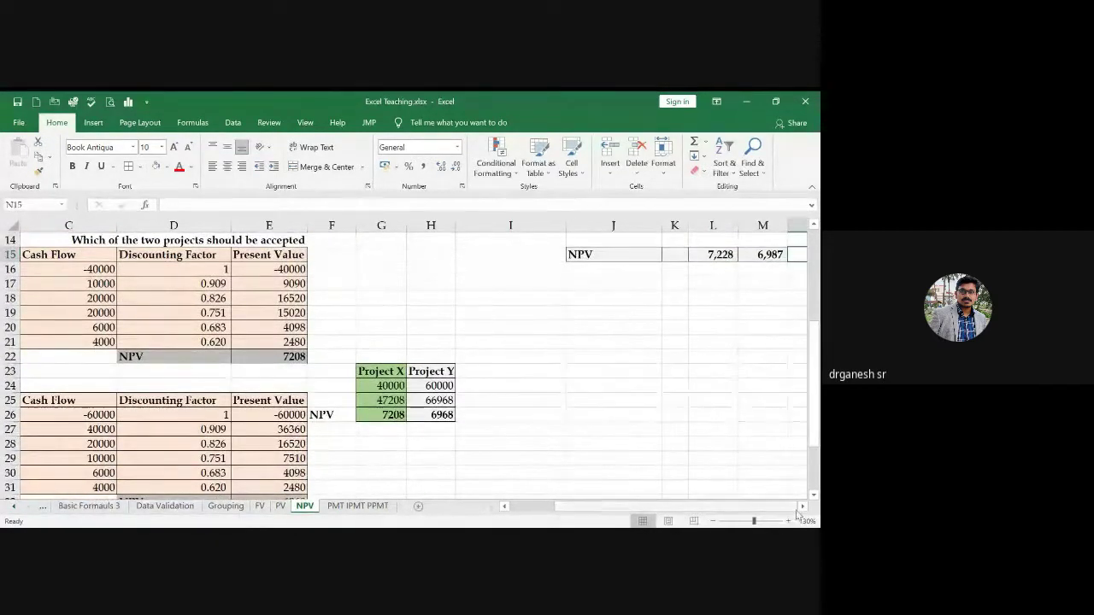
{"action": "left_click", "coordinate": [801, 506]}
{"action": "left_click_drag", "start_coordinate": [236, 415], "coordinate": [316, 418]}
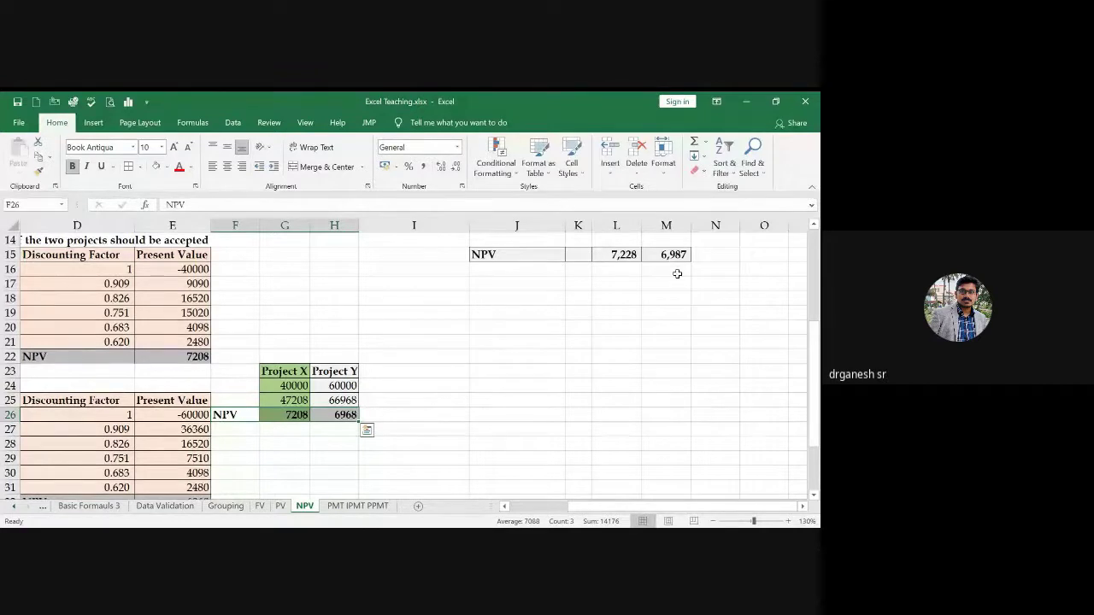
{"action": "scroll", "coordinate": [813, 368], "scroll_direction": "up", "scroll_amount": 1}
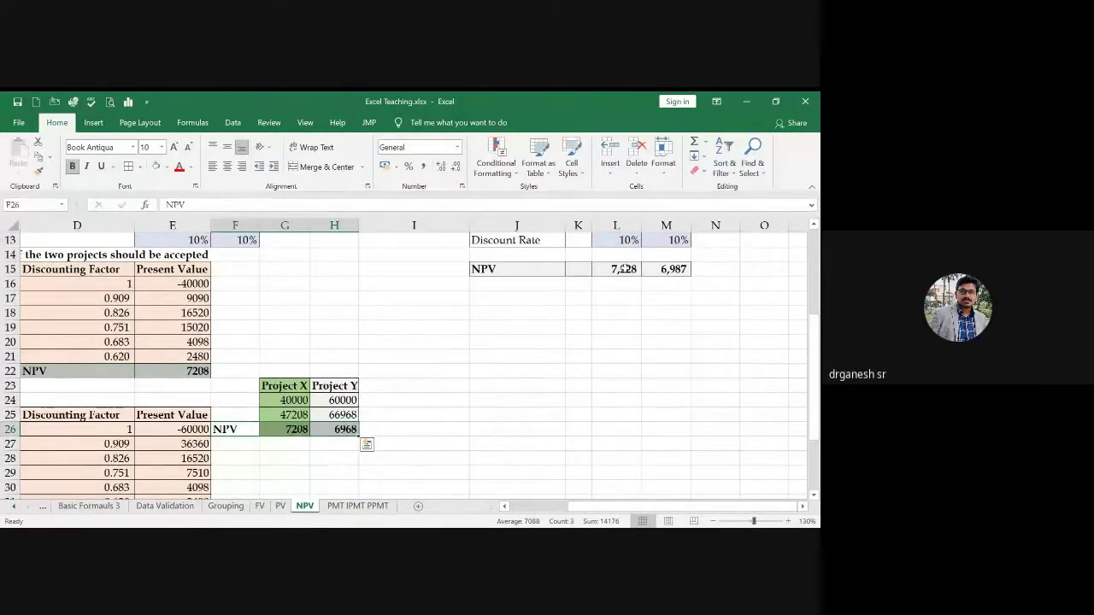
{"action": "left_click", "coordinate": [623, 269]}
{"action": "mouse_move", "coordinate": [816, 413]}
{"action": "left_mouse_down"}
{"action": "mouse_move", "coordinate": [816, 366]}
{"action": "mouse_move", "coordinate": [817, 432]}
{"action": "left_mouse_up"}
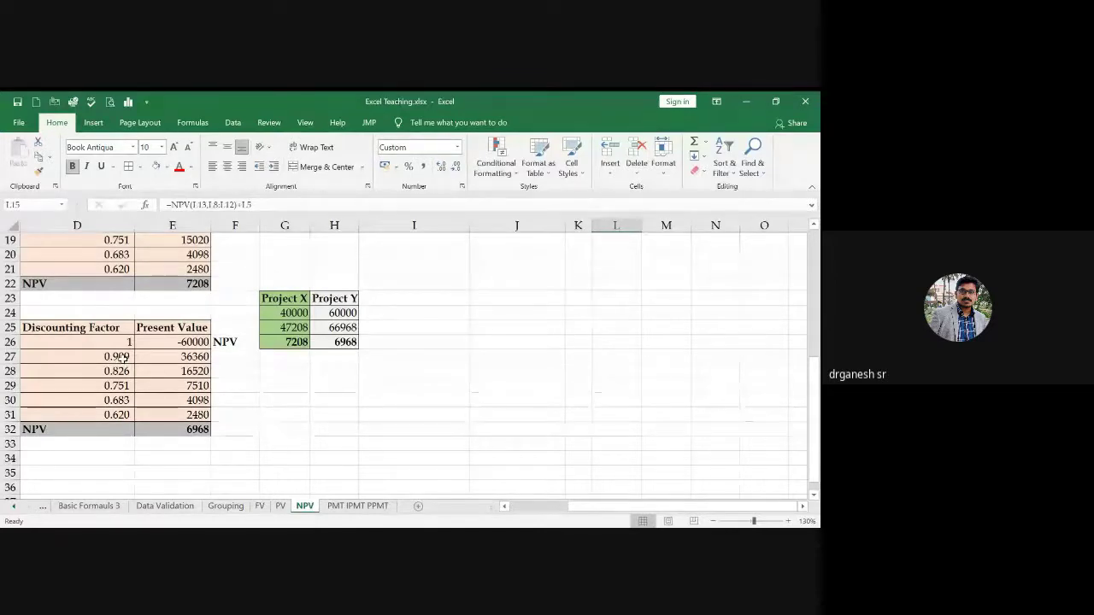
{"action": "left_click_drag", "start_coordinate": [813, 419], "coordinate": [817, 283]}
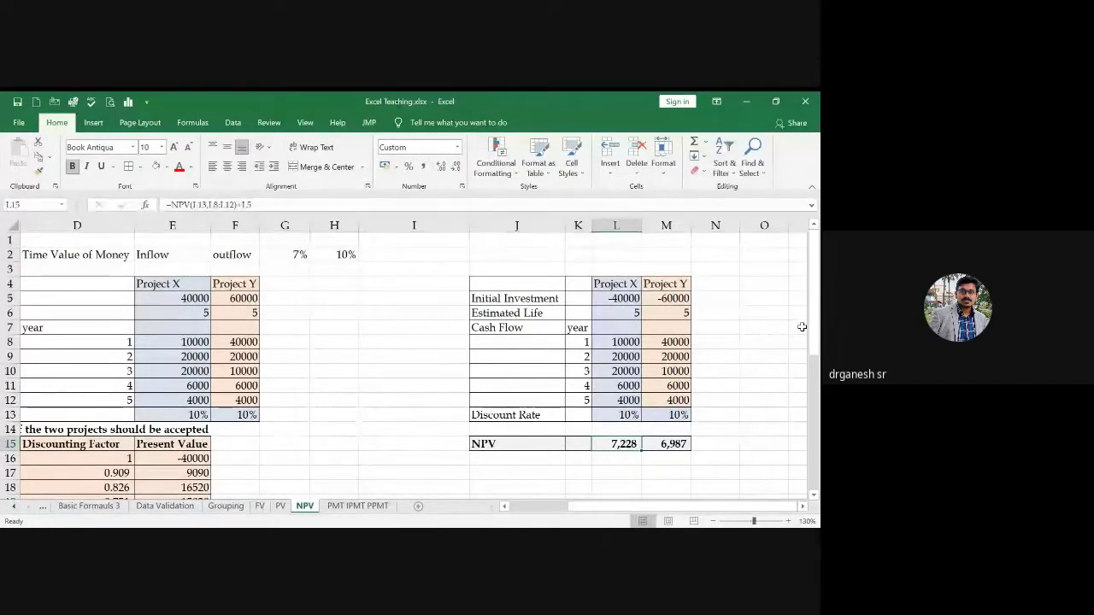
{"action": "left_click_drag", "start_coordinate": [611, 447], "coordinate": [651, 454]}
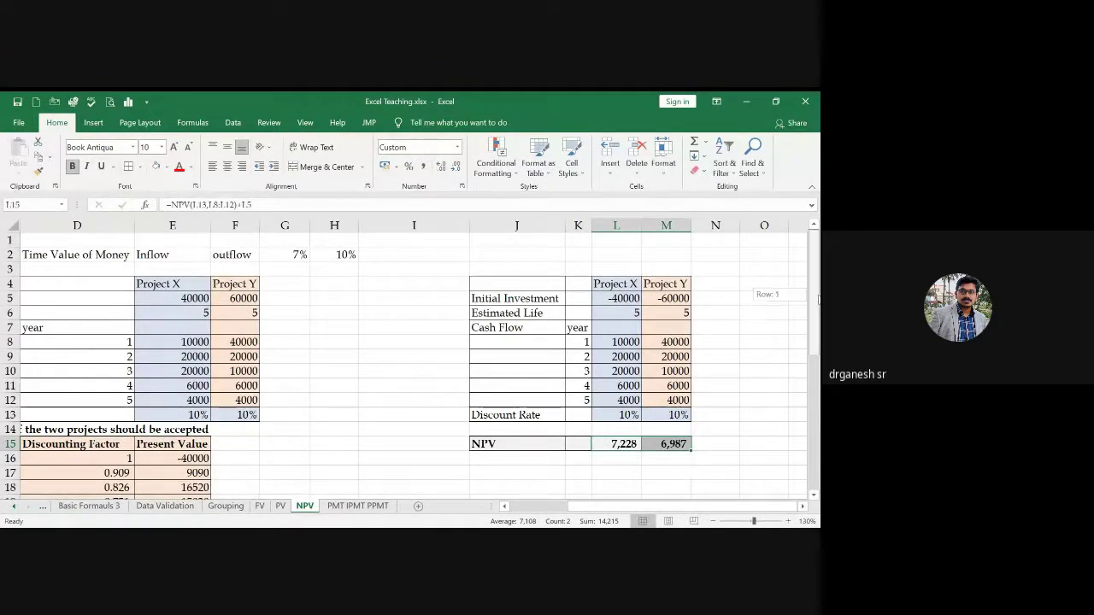
{"action": "scroll", "coordinate": [523, 381], "scroll_direction": "down", "scroll_amount": 2}
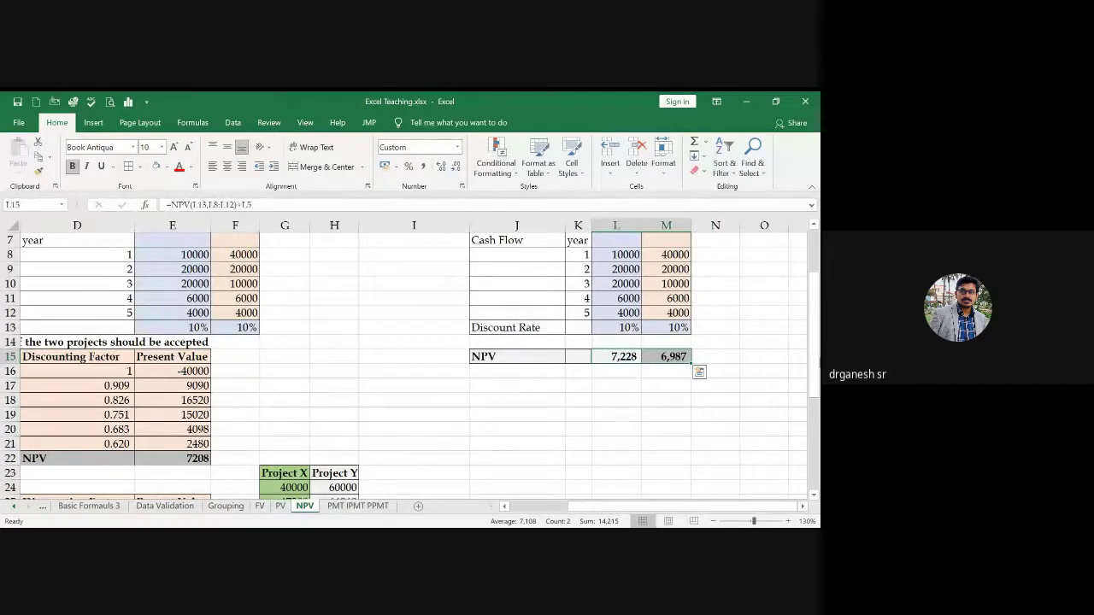
{"action": "left_click_drag", "start_coordinate": [805, 342], "coordinate": [807, 351]}
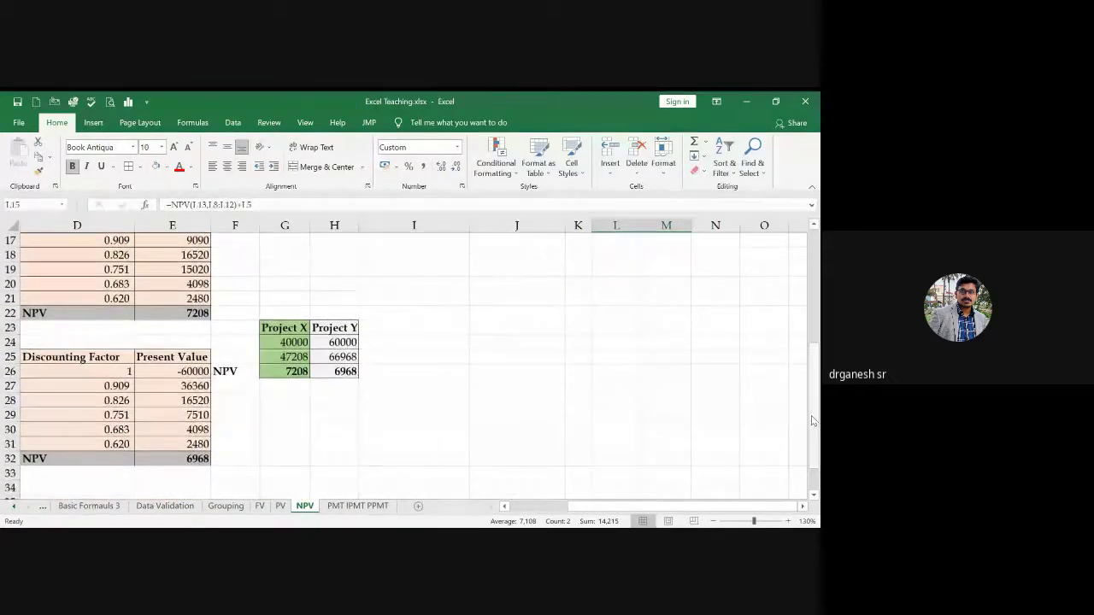
{"action": "scroll", "coordinate": [807, 350], "scroll_direction": "left", "scroll_amount": 3}
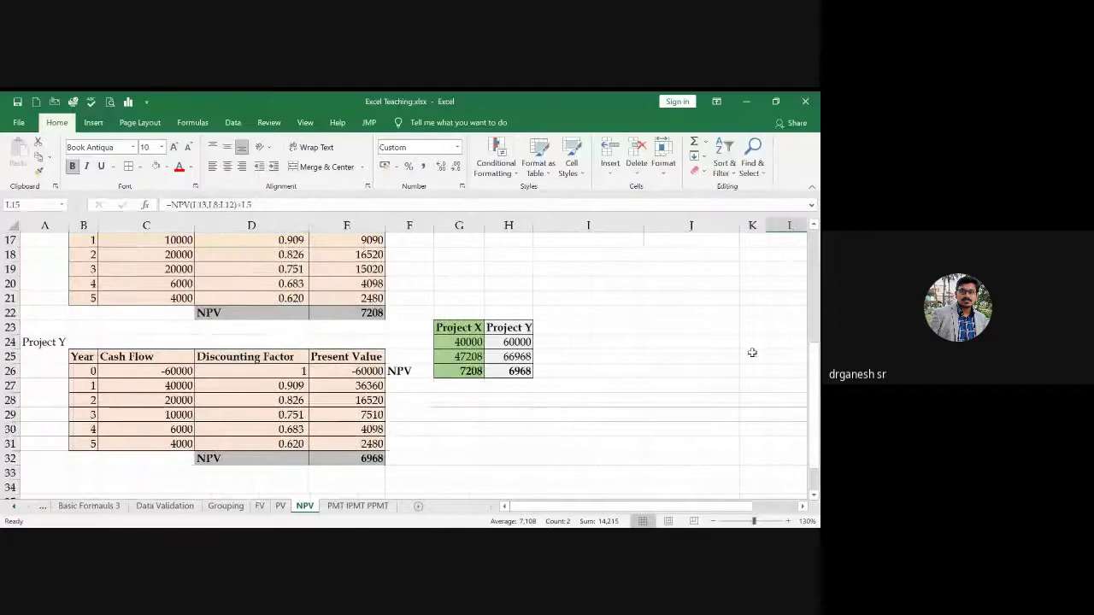
{"action": "left_click_drag", "start_coordinate": [814, 400], "coordinate": [813, 286]}
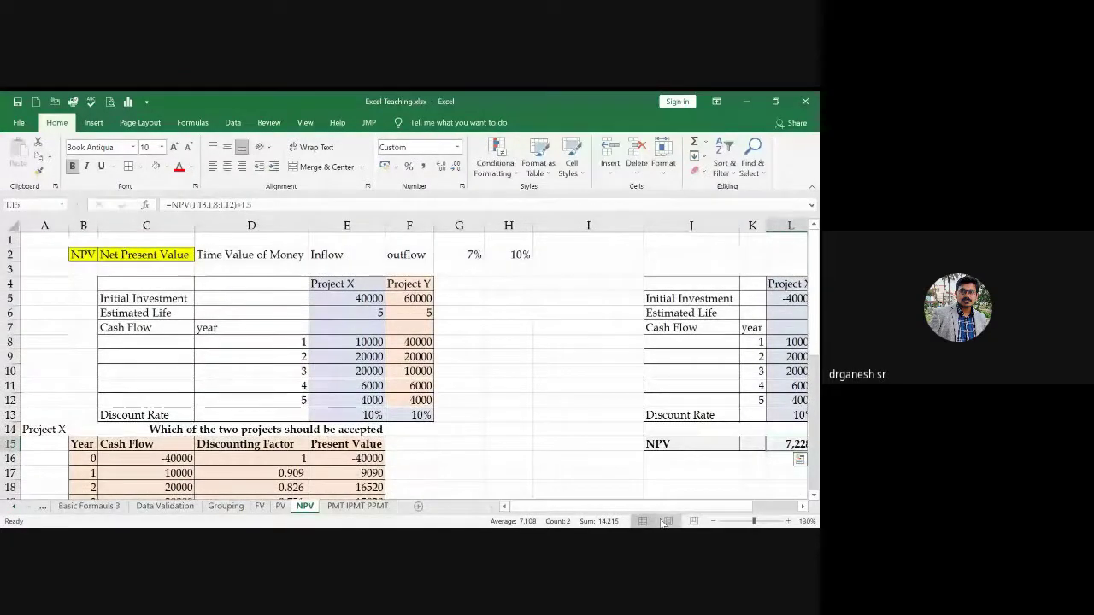
{"action": "left_click_drag", "start_coordinate": [658, 511], "coordinate": [692, 510]}
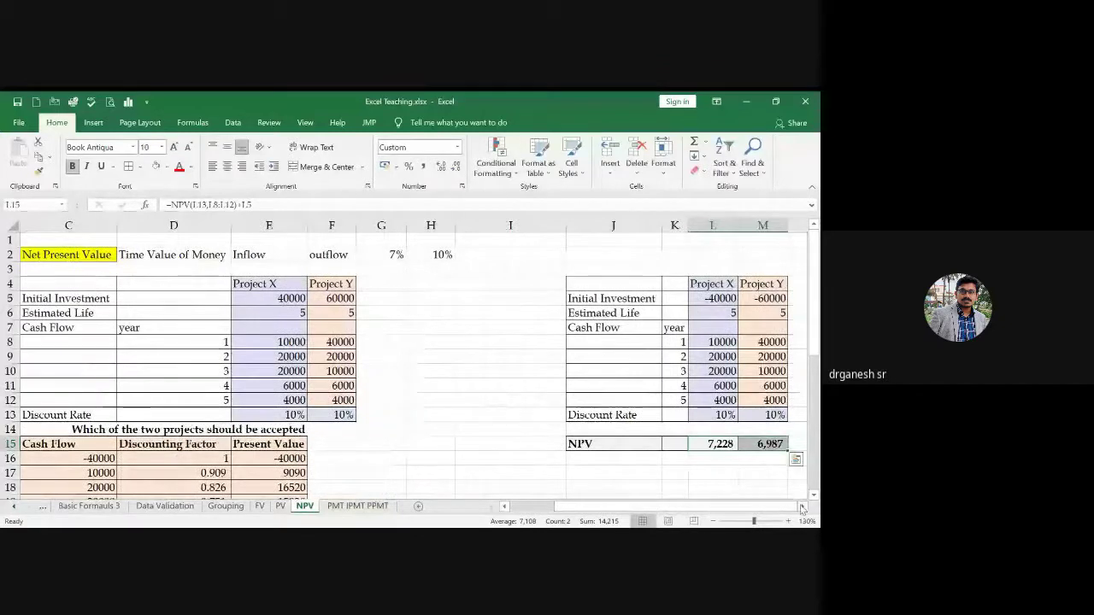
{"action": "left_click", "coordinate": [802, 507]}
{"action": "left_click", "coordinate": [802, 506]}
{"action": "left_click", "coordinate": [801, 506]}
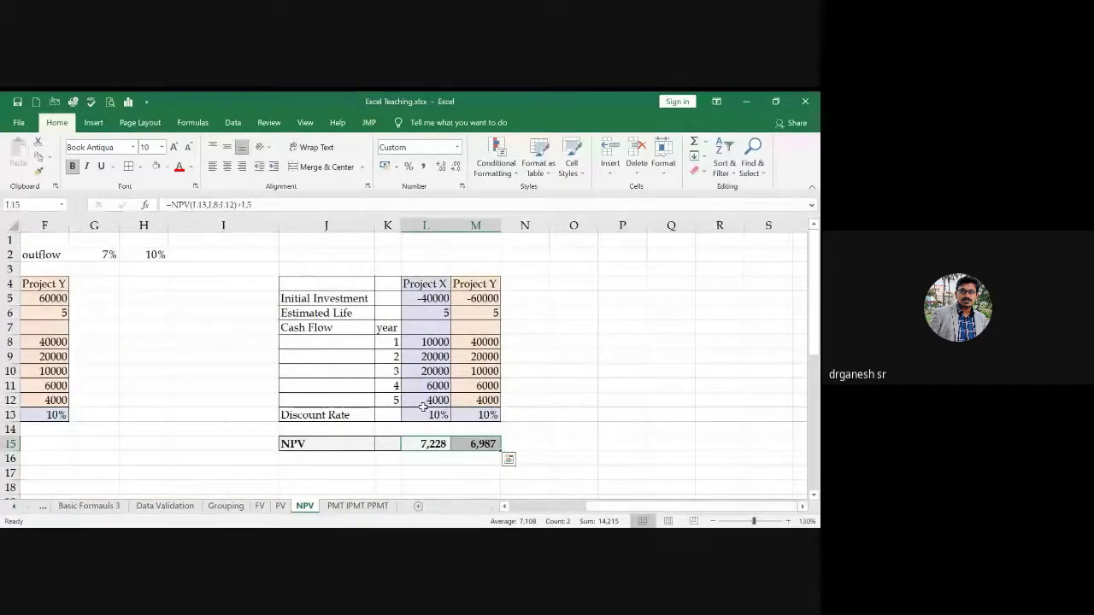
Step: Bold the Project X and Project Y headings in L4:M4 of the copied table
{"action": "key", "text": "alt+Tab"}
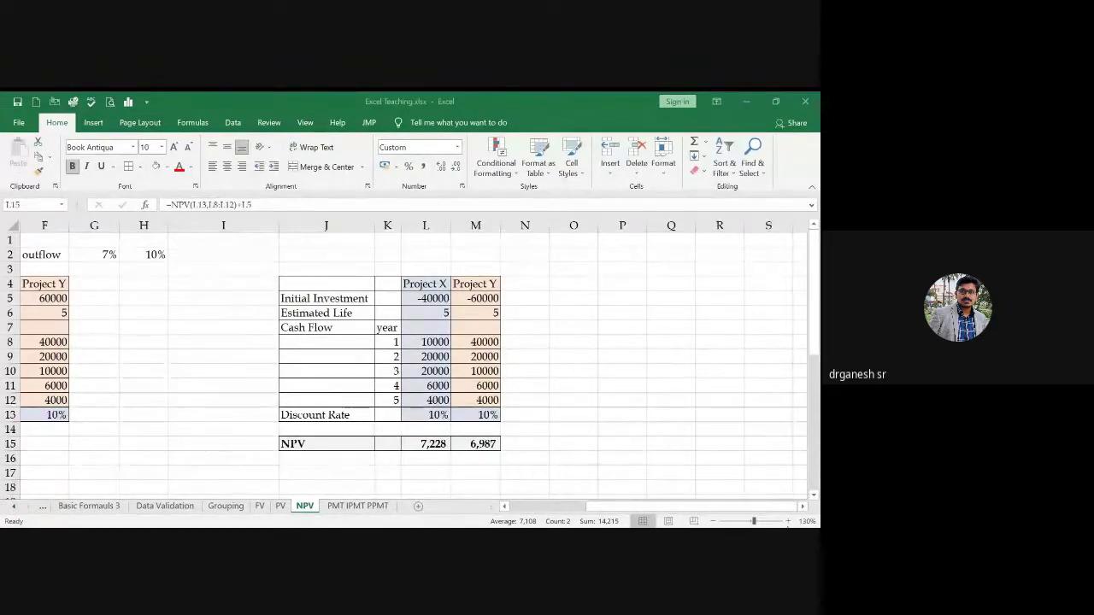
{"action": "left_click", "coordinate": [787, 523]}
{"action": "left_click", "coordinate": [787, 523]}
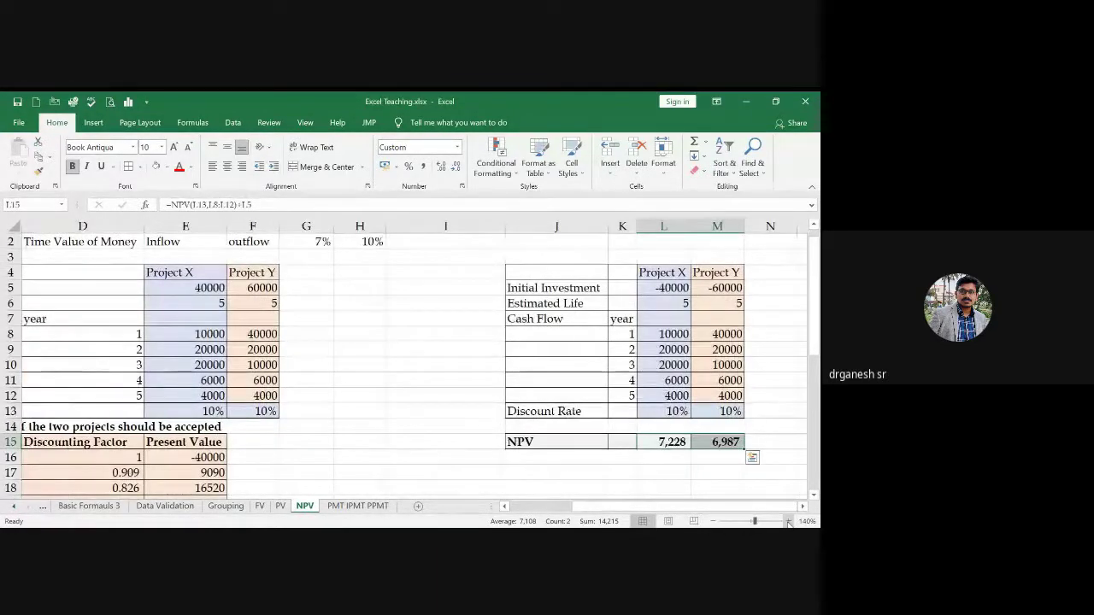
{"action": "left_click", "coordinate": [787, 523]}
{"action": "left_click", "coordinate": [802, 506]}
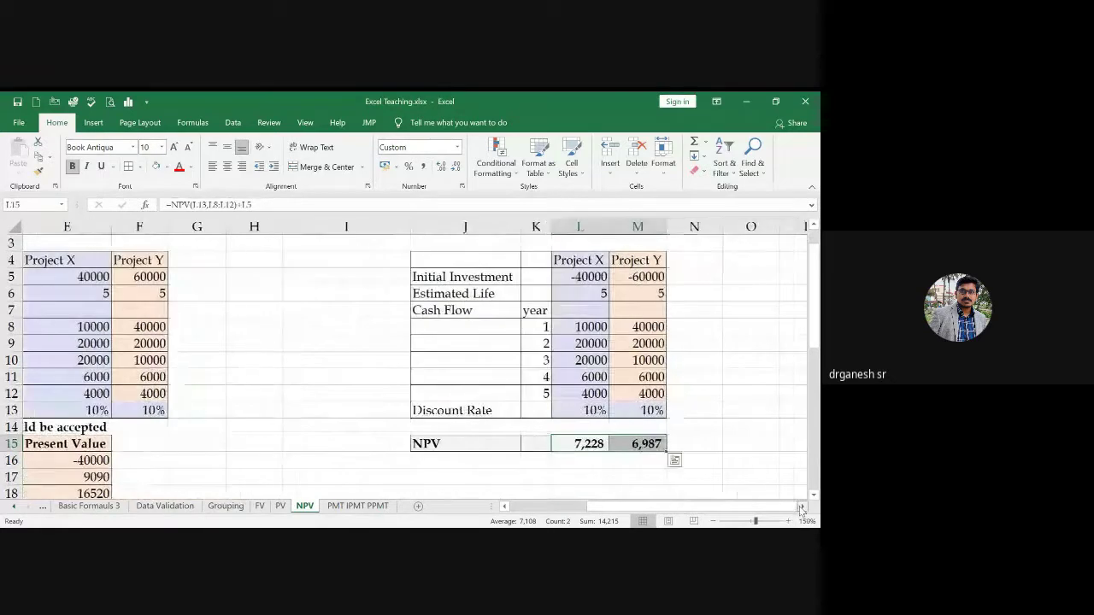
{"action": "left_click", "coordinate": [802, 506]}
{"action": "left_click_drag", "start_coordinate": [374, 260], "coordinate": [534, 260]}
{"action": "left_click", "coordinate": [618, 351]}
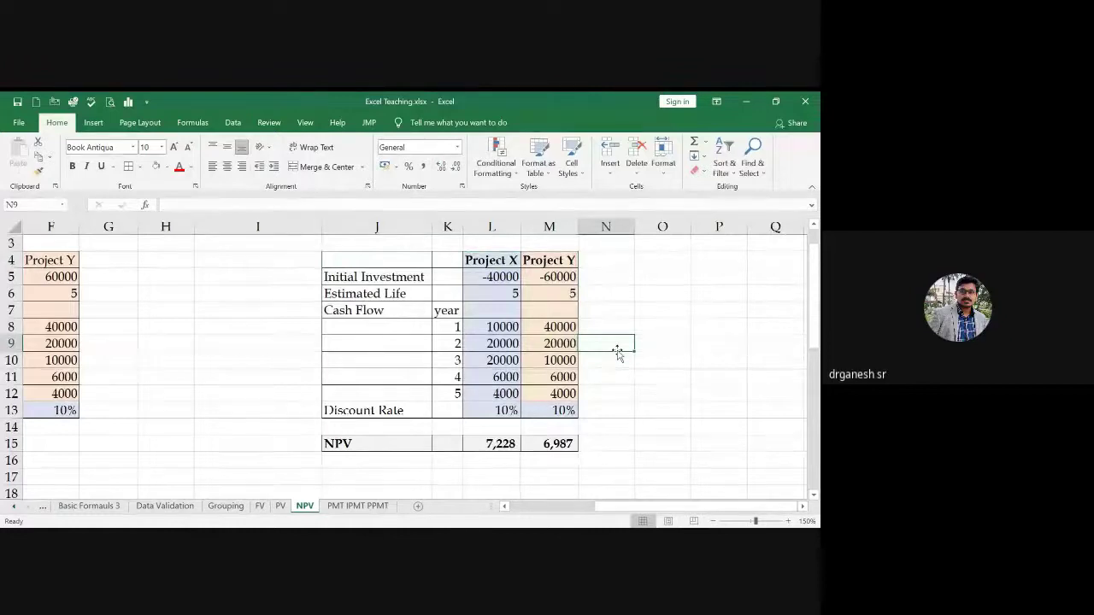
Step: Examine the initial investments in L5 and M5 and how the Project X NPV formula in L15 uses them
{"action": "left_click", "coordinate": [488, 274]}
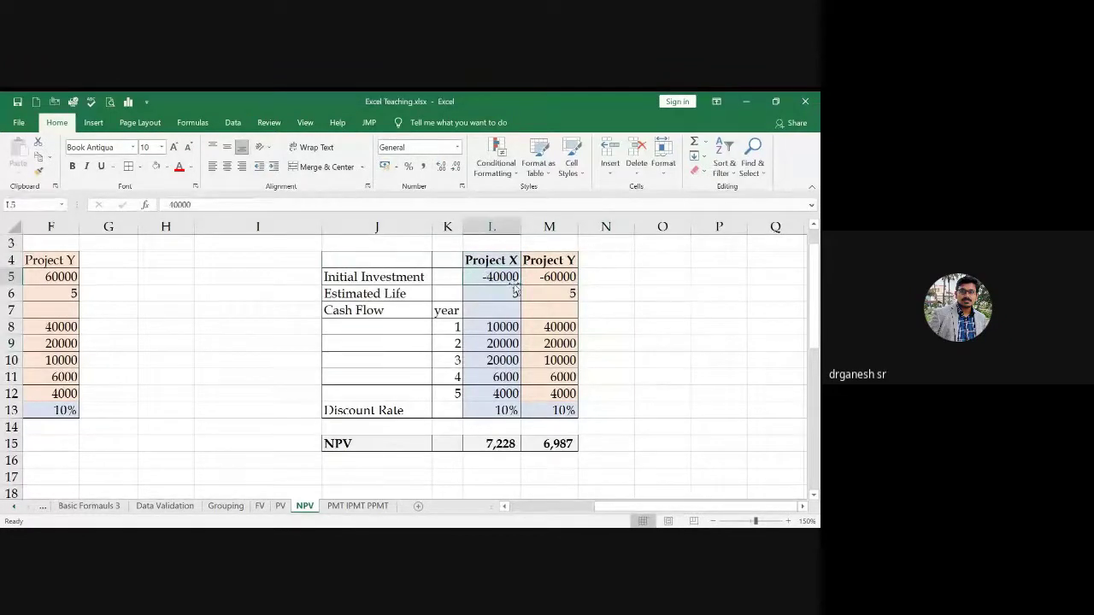
{"action": "left_click", "coordinate": [556, 276]}
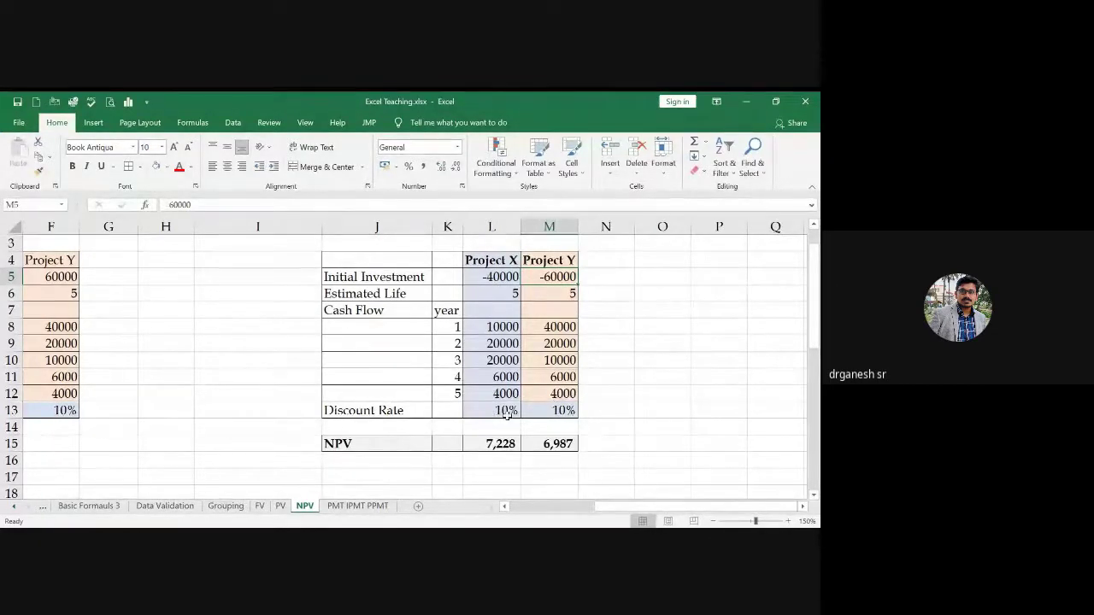
{"action": "left_click", "coordinate": [373, 440]}
{"action": "double_click", "coordinate": [500, 444]}
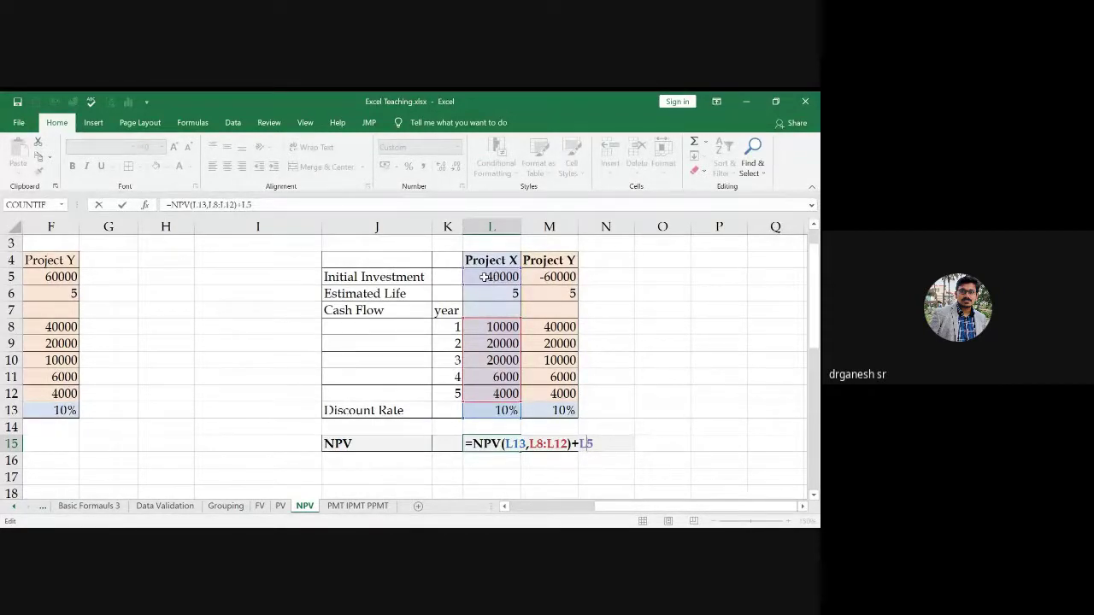
{"action": "left_click", "coordinate": [653, 362]}
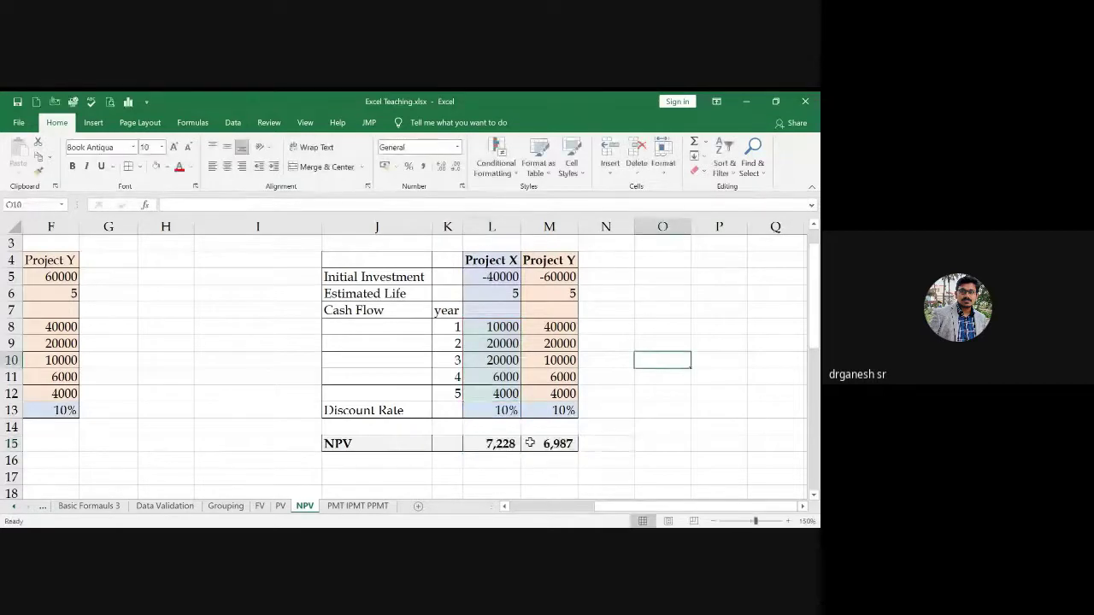
Step: Set Project X's initial investment in L5 to positive 40000 and check it against the yearly cash flows
{"action": "double_click", "coordinate": [486, 282]}
{"action": "key", "text": "BackSpace"}
{"action": "key", "text": "Return"}
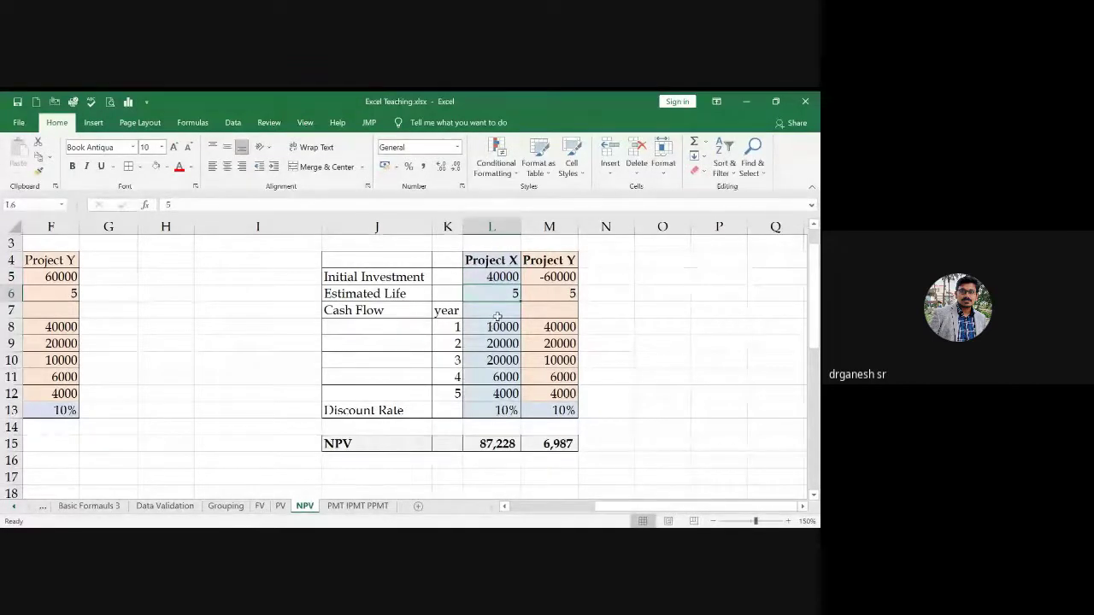
{"action": "left_click_drag", "start_coordinate": [492, 327], "coordinate": [495, 390]}
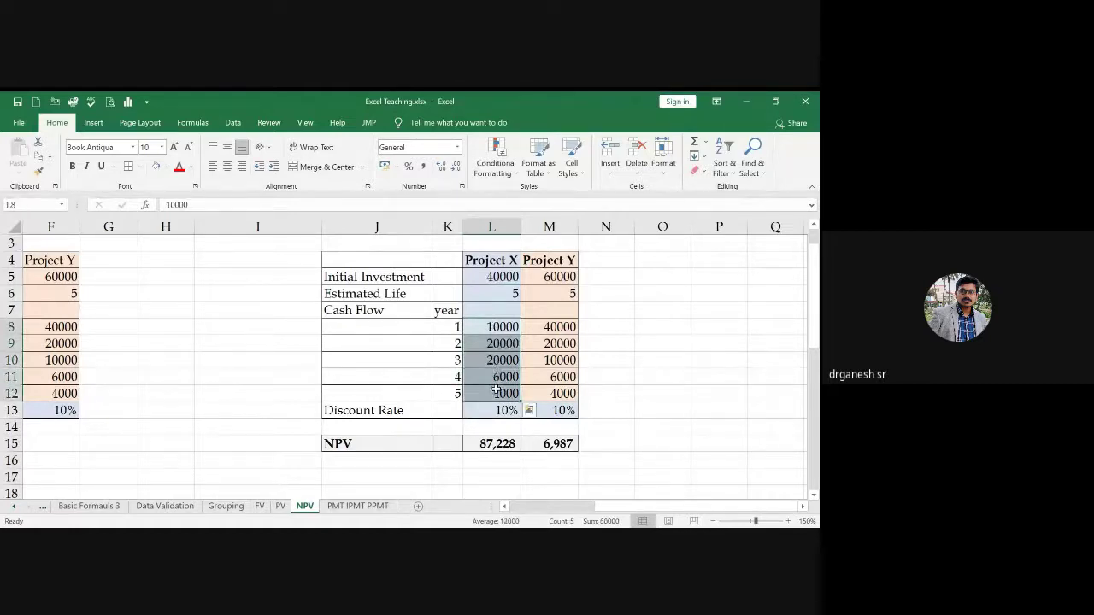
{"action": "left_click", "coordinate": [494, 277]}
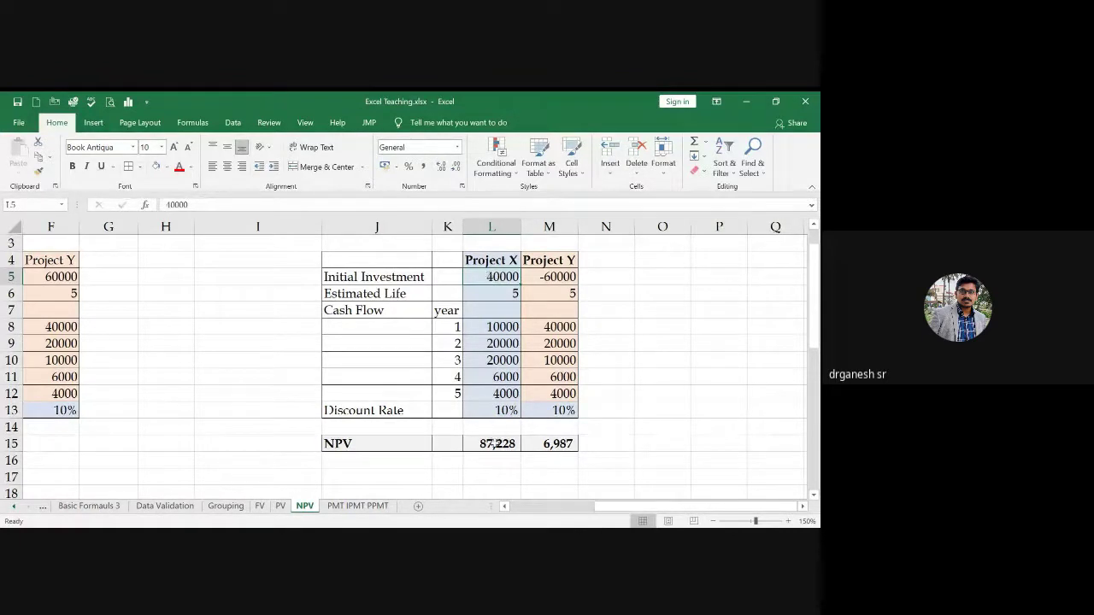
Step: Change the Project X NPV formula in L15 so that it adds the negated initial investment (-L5)
{"action": "double_click", "coordinate": [496, 442]}
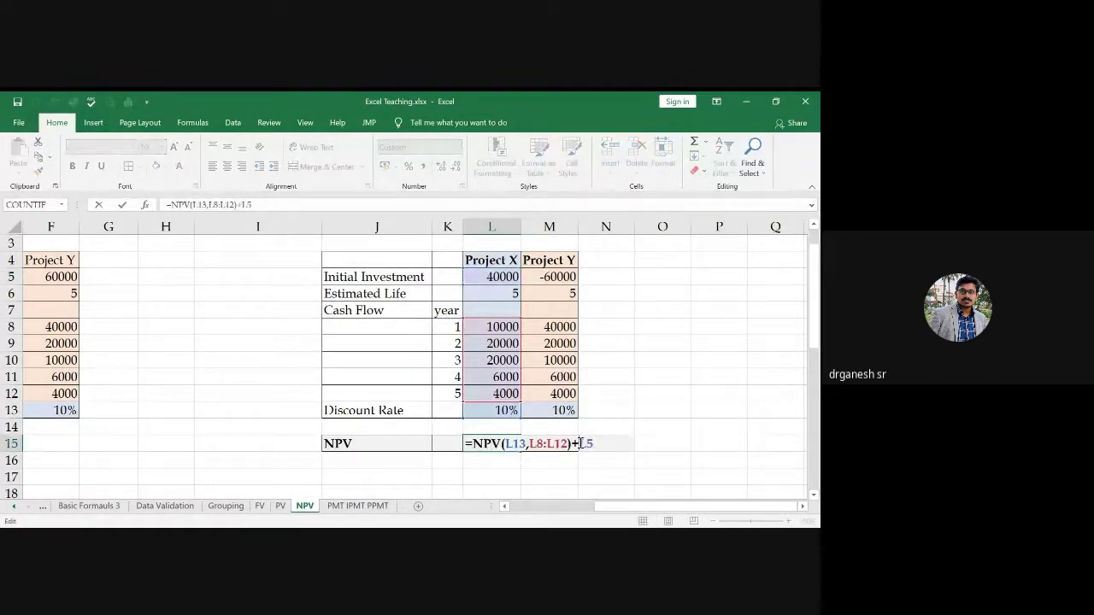
{"action": "type", "text": "(-"}
{"action": "key", "text": "Return"}
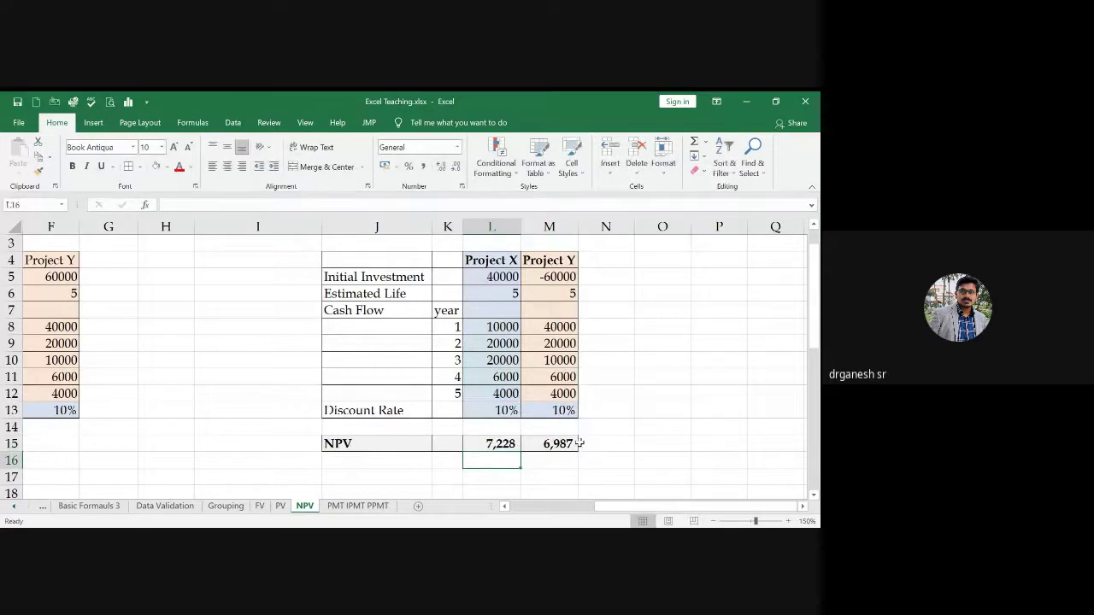
Step: Set Project X's initial investment in L5 to -40000
{"action": "double_click", "coordinate": [488, 276]}
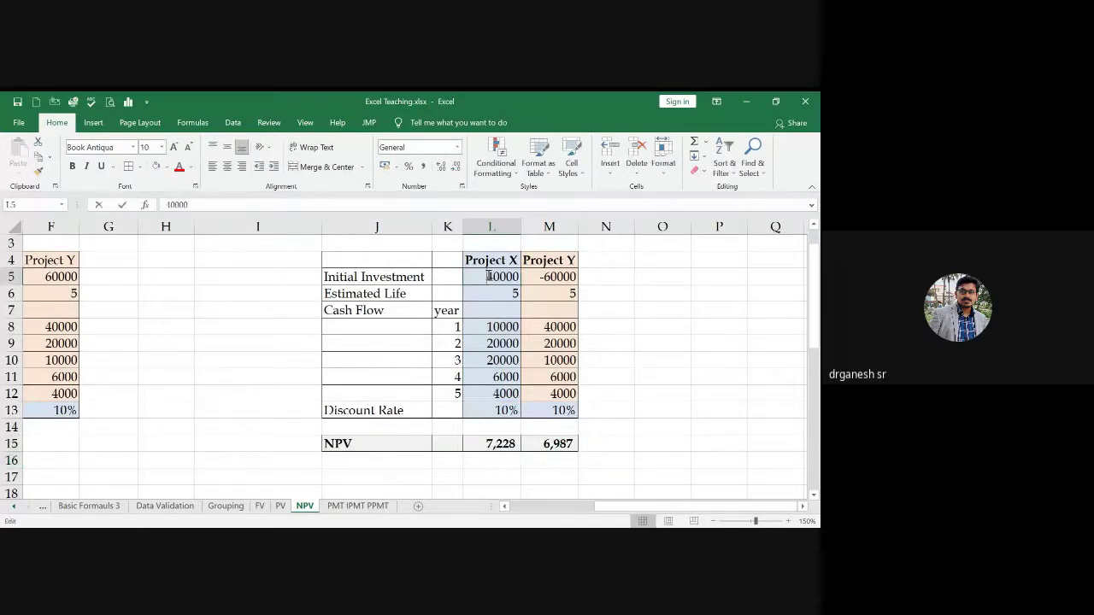
{"action": "type", "text": "-"}
{"action": "key", "text": "Return"}
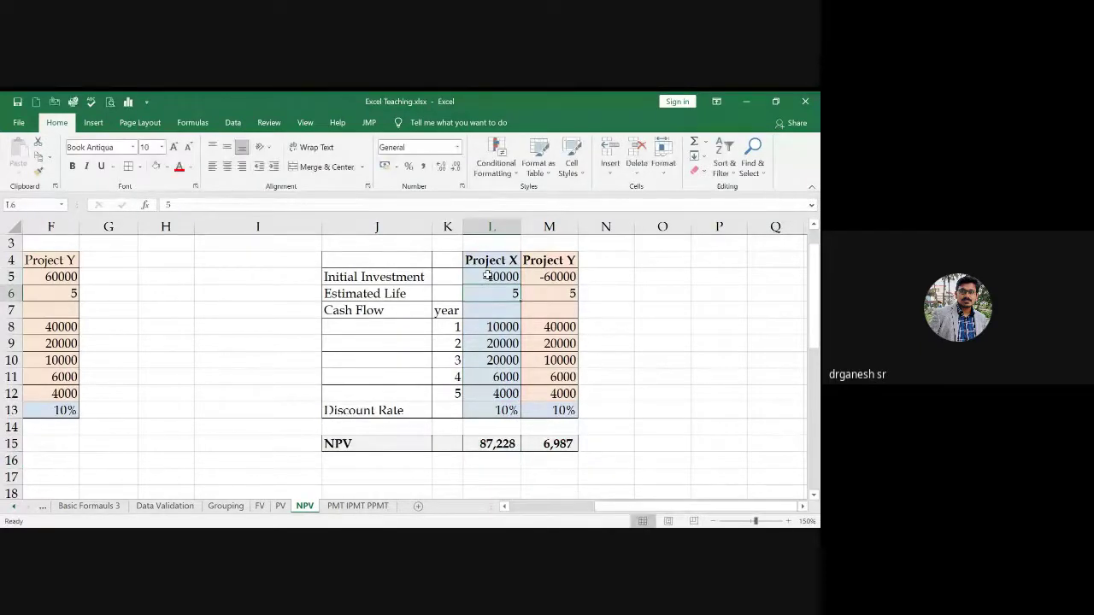
Step: Undo the trial sign changes so L5 holds -40000 and the L15 formula adds L5 directly
{"action": "key", "text": "ctrl+z"}
{"action": "key", "text": "ctrl+z"}
{"action": "key", "text": "ctrl+y"}
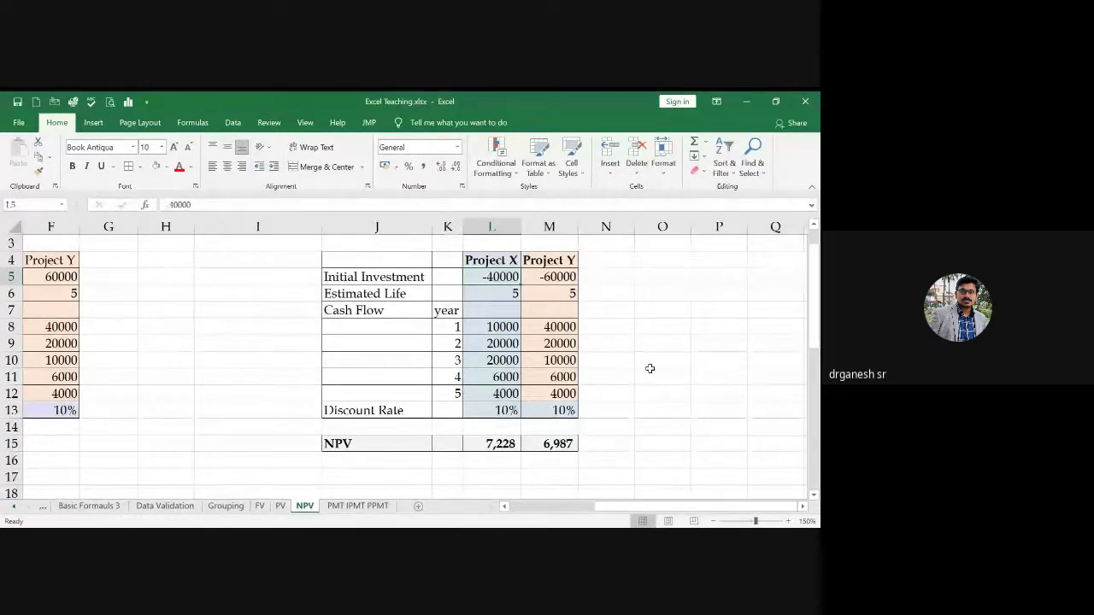
Step: On the PMT IPMT PPMT sheet, enter the labels PMT in A1, IPMT in A3 and PPMT in A5
{"action": "left_click", "coordinate": [366, 508]}
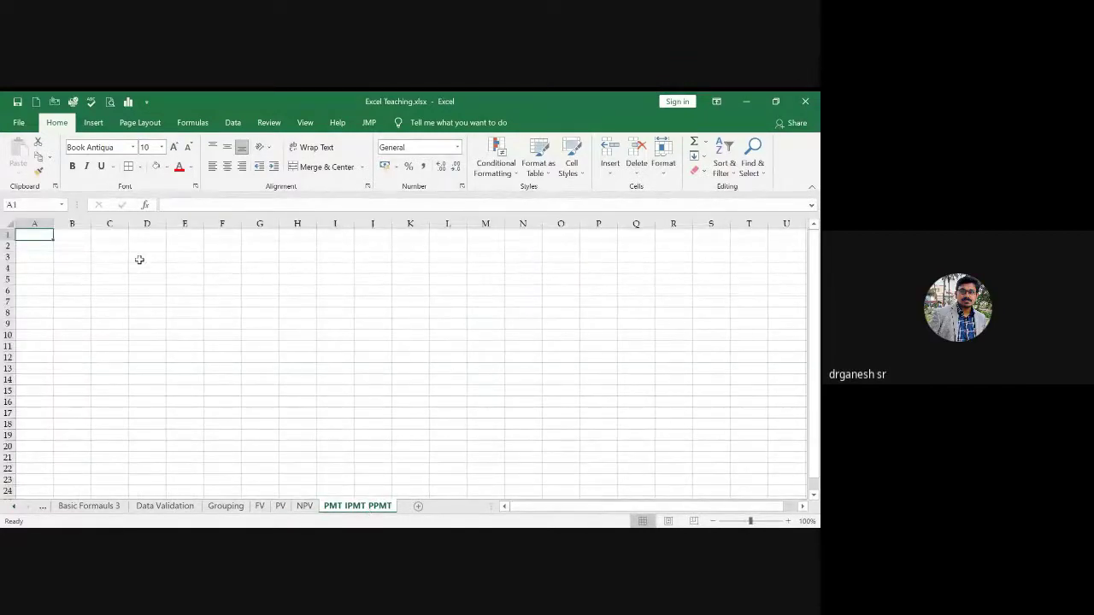
{"action": "type", "text": "PMT"}
{"action": "key", "text": "Return"}
{"action": "key", "text": "Return"}
{"action": "type", "text": "IPMT"}
{"action": "key", "text": "Return"}
{"action": "key", "text": "Return"}
{"action": "type", "text": "PPMT"}
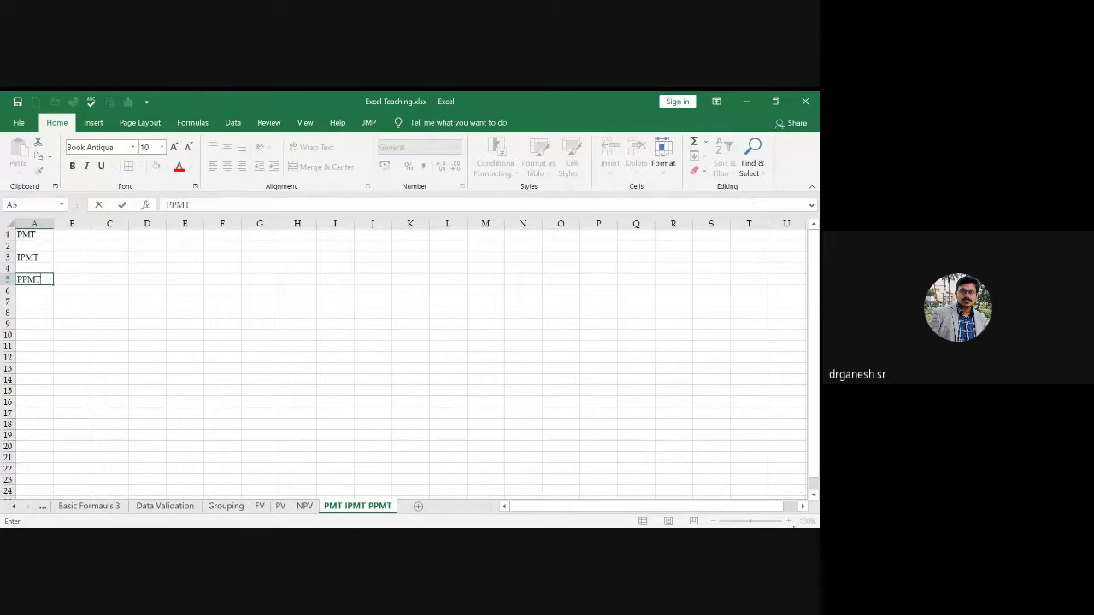
{"action": "left_click", "coordinate": [716, 467]}
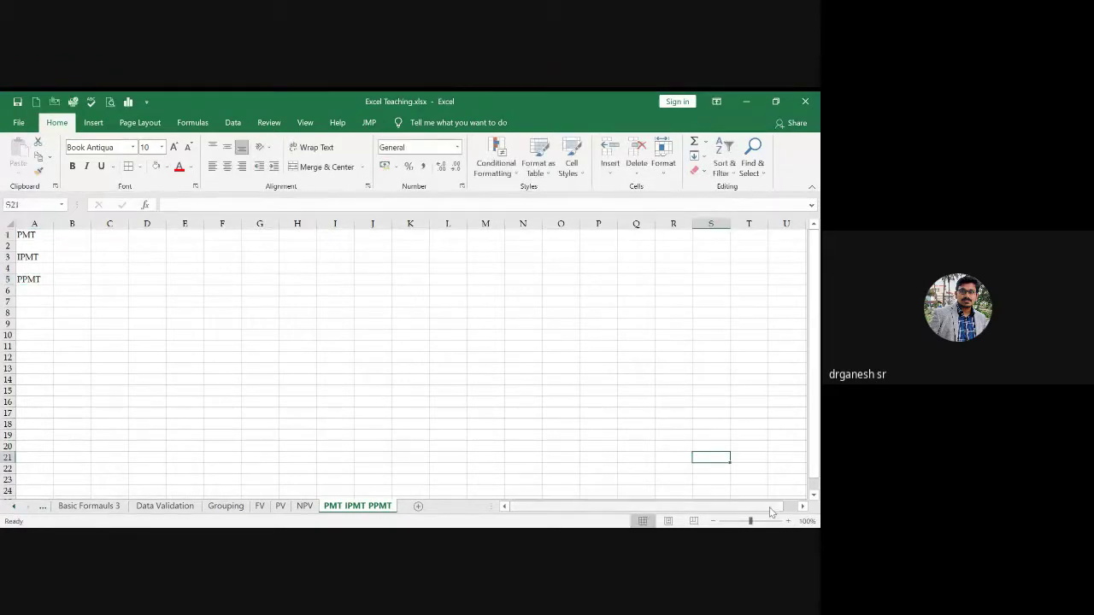
Step: Enter the label Loan Amount in E2, fit column E to it, and set F2 to 3500000
{"action": "left_click", "coordinate": [788, 521]}
{"action": "left_click", "coordinate": [788, 521]}
{"action": "left_click", "coordinate": [788, 521]}
{"action": "left_click", "coordinate": [788, 522]}
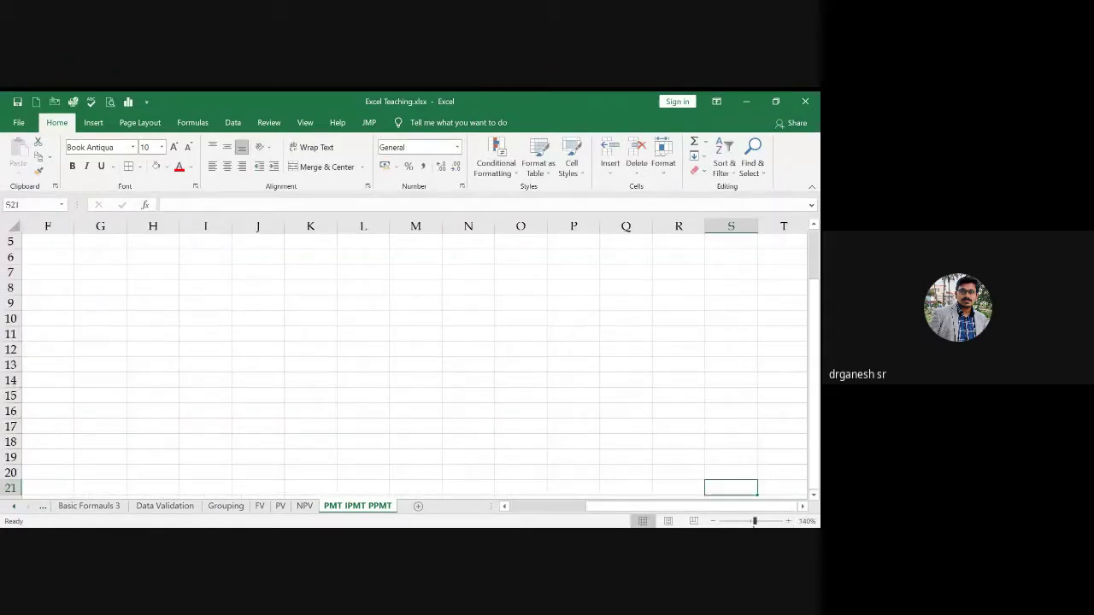
{"action": "left_click_drag", "start_coordinate": [677, 504], "coordinate": [407, 513]}
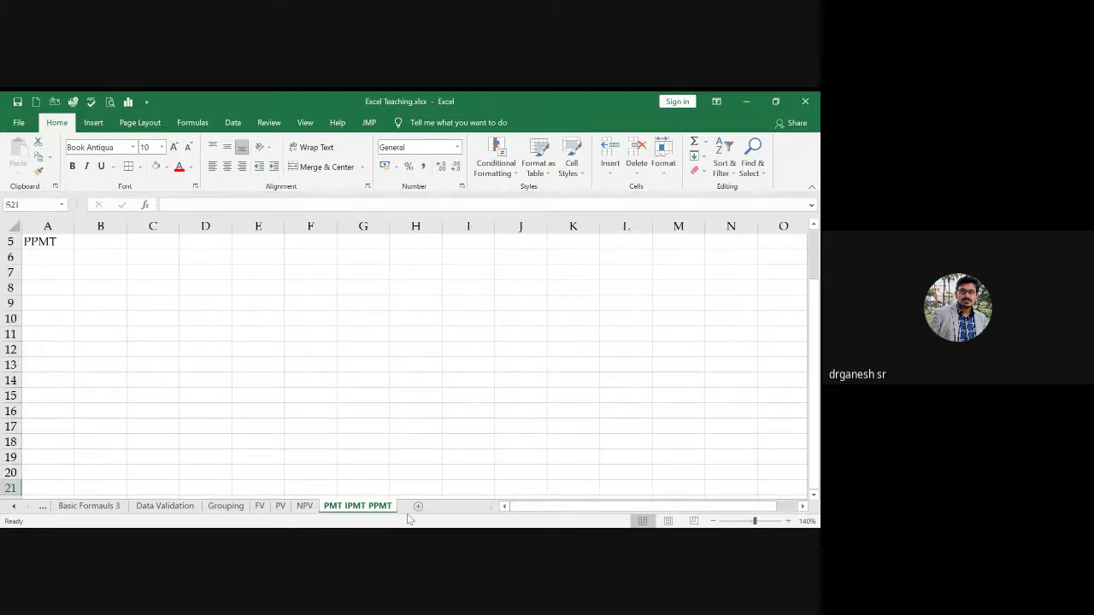
{"action": "left_click_drag", "start_coordinate": [813, 290], "coordinate": [814, 282]}
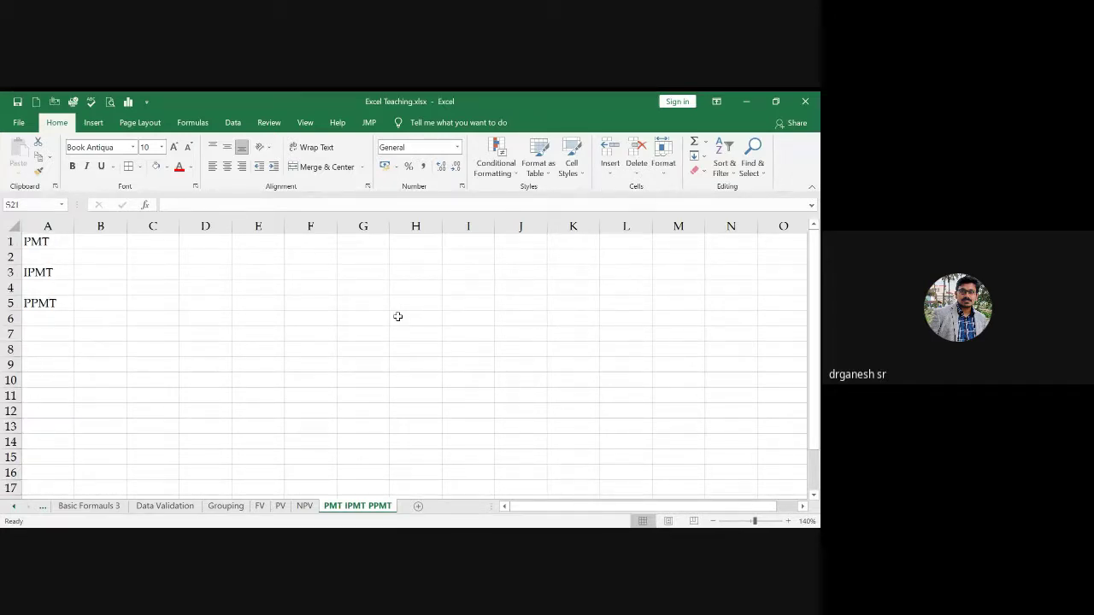
{"action": "left_click", "coordinate": [252, 257]}
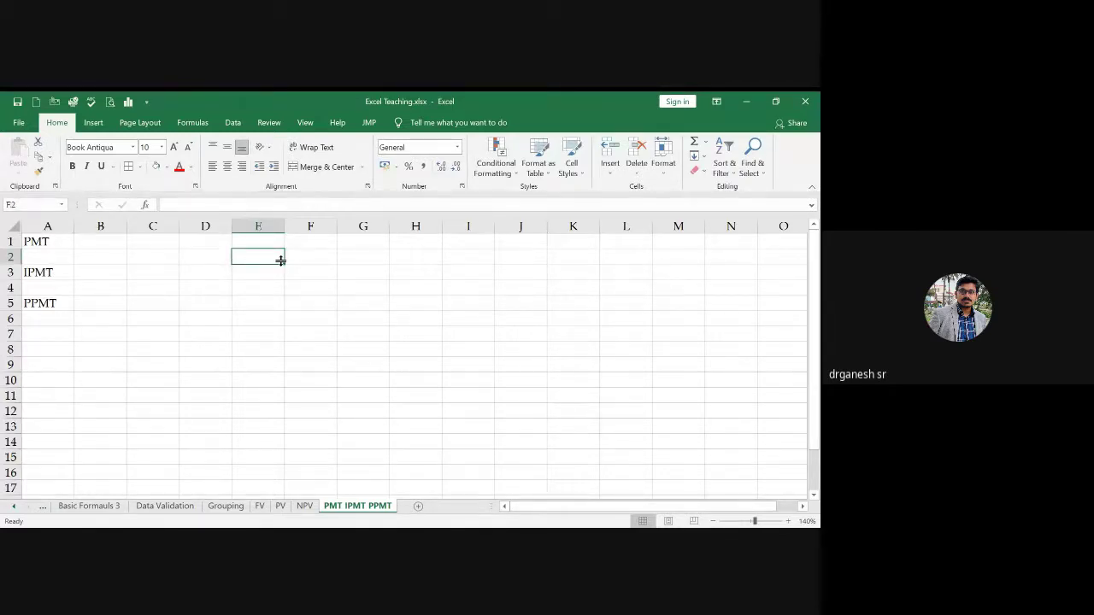
{"action": "type", "text": "Loan Amunt"}
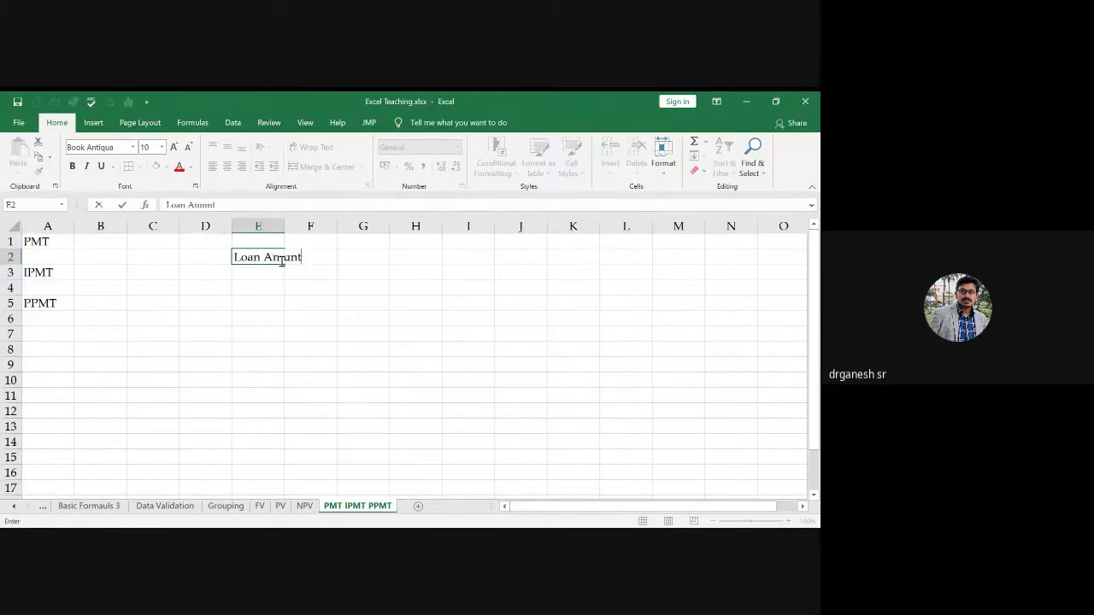
{"action": "key", "text": "BackSpace"}
{"action": "key", "text": "BackSpace"}
{"action": "key", "text": "BackSpace"}
{"action": "type", "text": "ount"}
{"action": "key", "text": "Tab"}
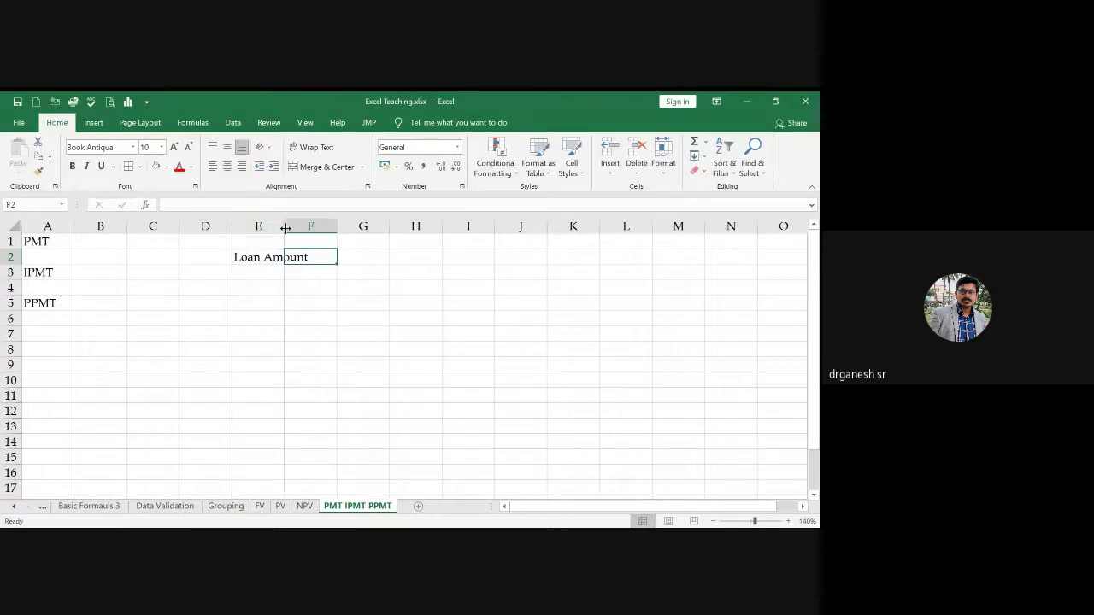
{"action": "double_click", "coordinate": [285, 226]}
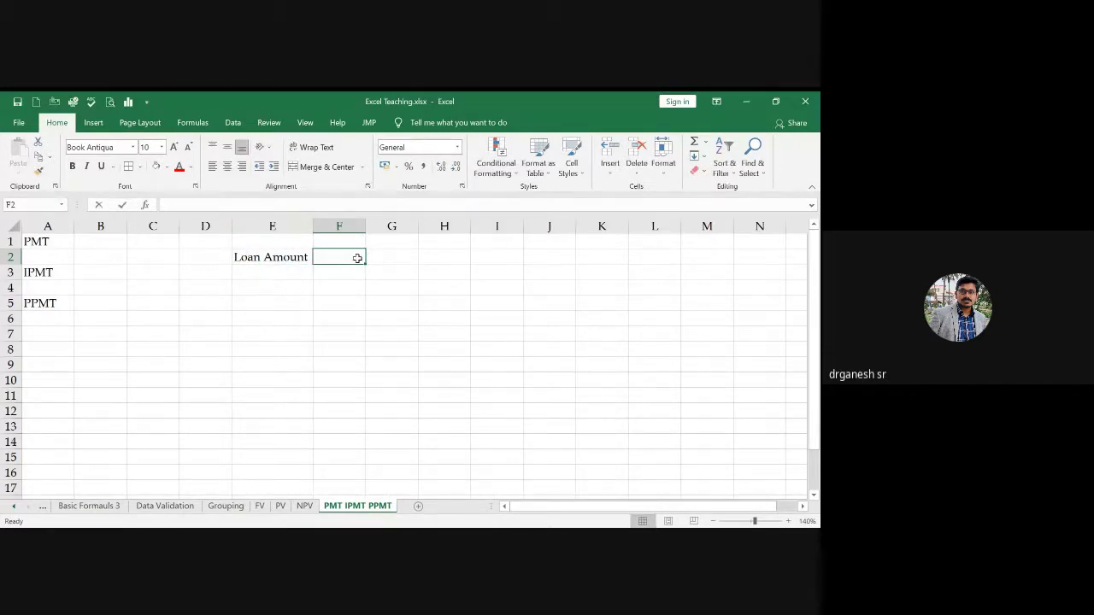
{"action": "type", "text": "3500000"}
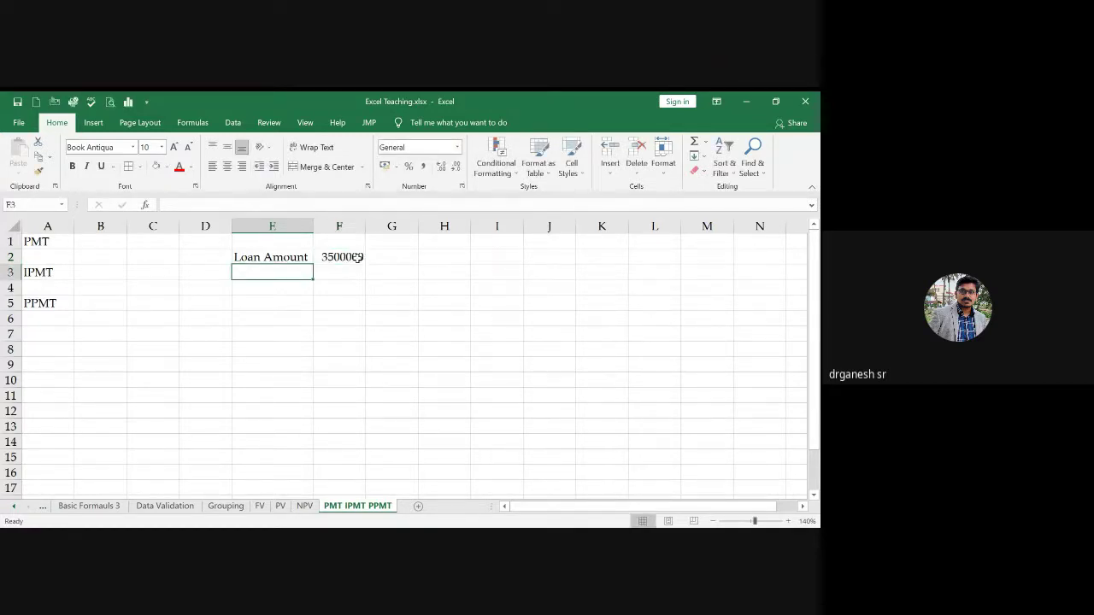
Step: Add the label Interest Rate in E3 with the value 10.50% in F3
{"action": "type", "text": "Interest Rate"}
{"action": "key", "text": "Tab"}
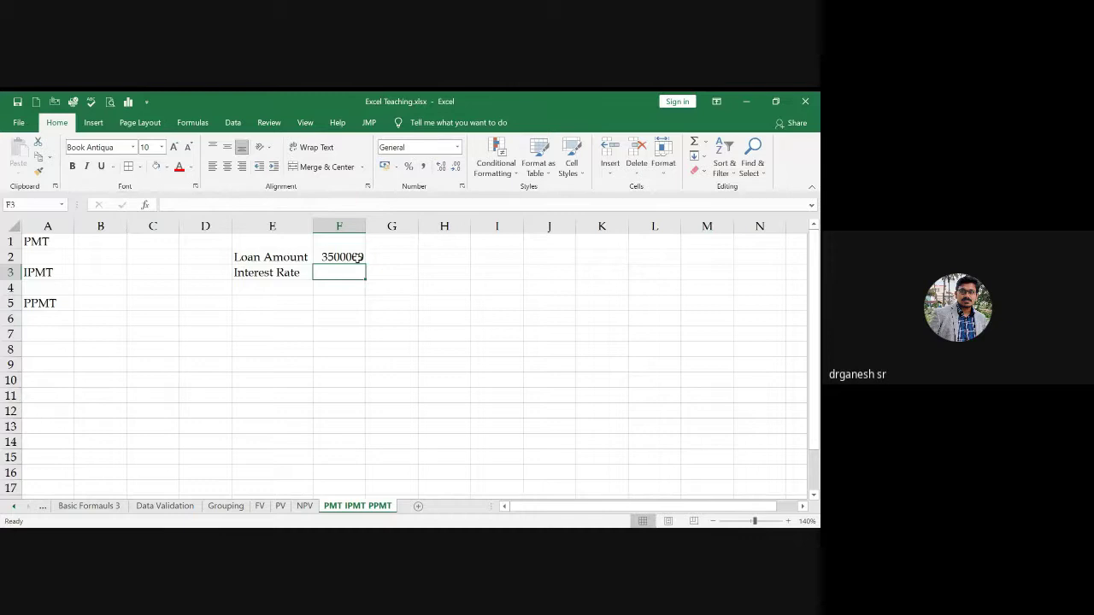
{"action": "type", "text": "11.00"}
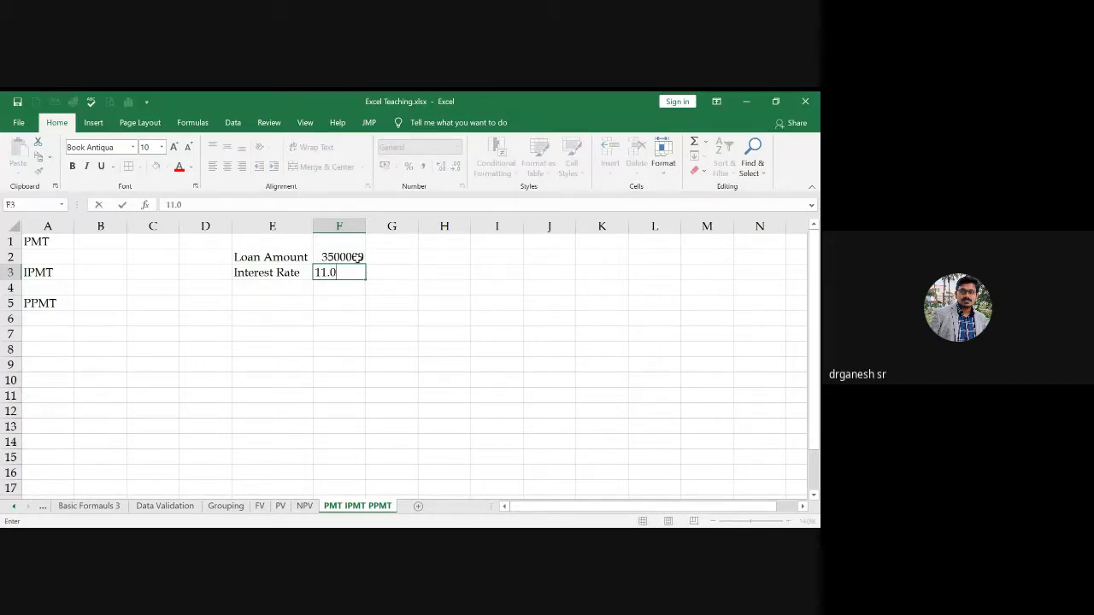
{"action": "key", "text": "BackSpace"}
{"action": "key", "text": "BackSpace"}
{"action": "key", "text": "BackSpace"}
{"action": "key", "text": "BackSpace"}
{"action": "type", "text": "0.50%"}
{"action": "key", "text": "Return"}
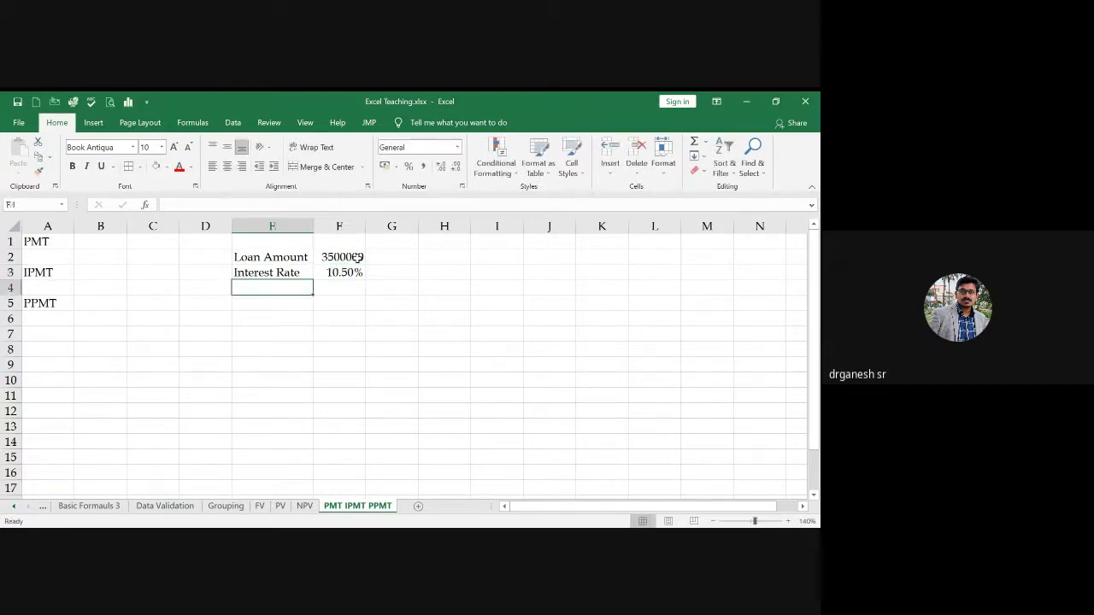
Step: Add the label Years in E4 with the value 15 in F4
{"action": "type", "text": "Years"}
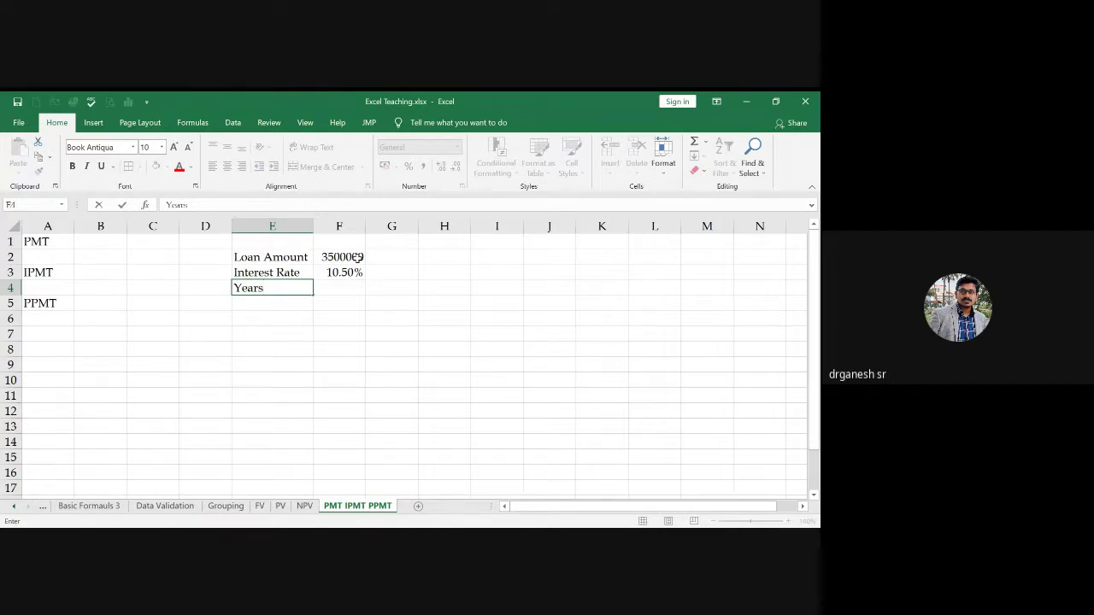
{"action": "key", "text": "Tab"}
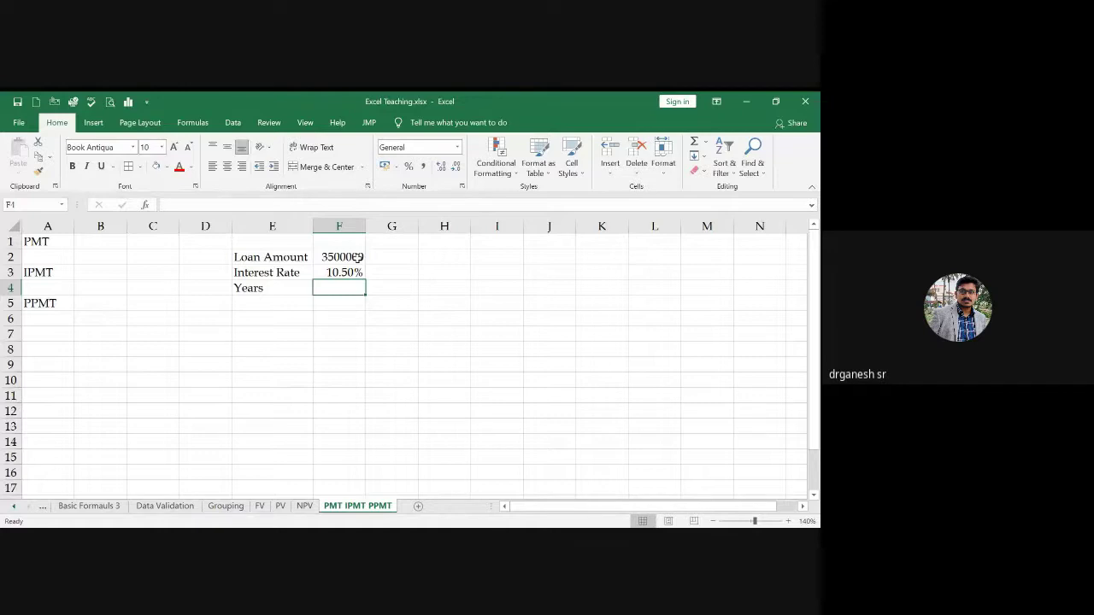
{"action": "type", "text": "15"}
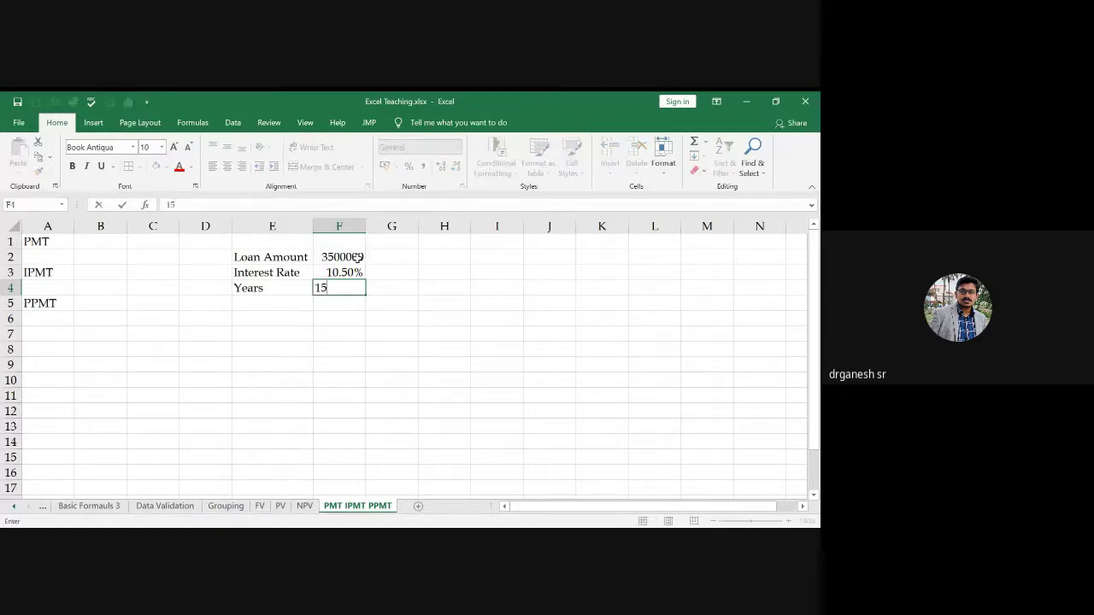
{"action": "key", "text": "Tab"}
{"action": "key", "text": "Down"}
{"action": "key", "text": "Left"}
{"action": "key", "text": "Left"}
{"action": "key", "text": "Left"}
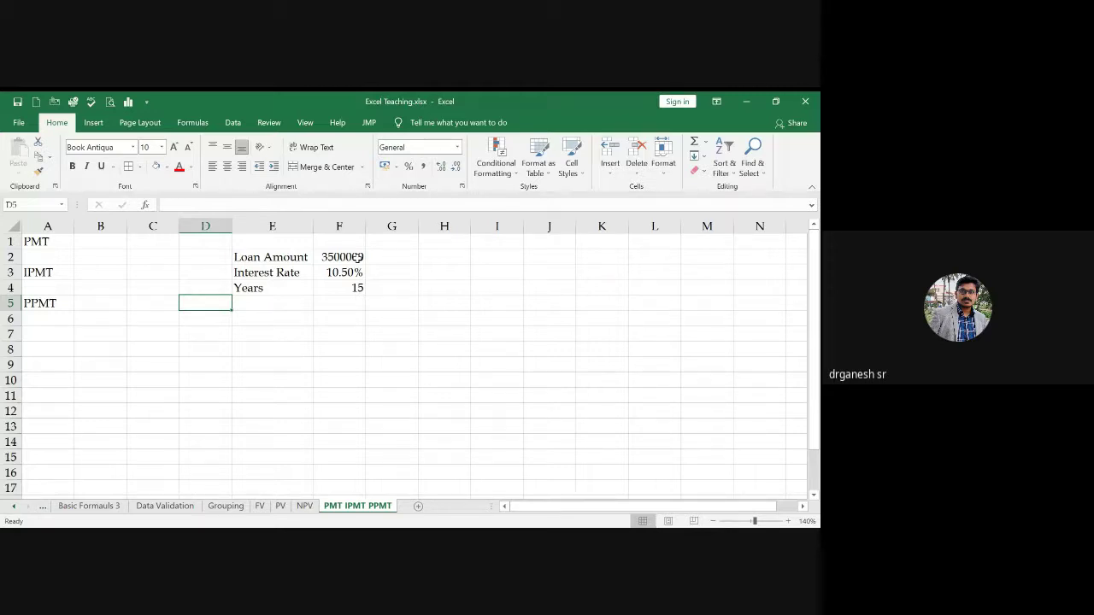
{"action": "key", "text": "Up"}
{"action": "key", "text": "Up"}
{"action": "key", "text": "Up"}
{"action": "key", "text": "Up"}
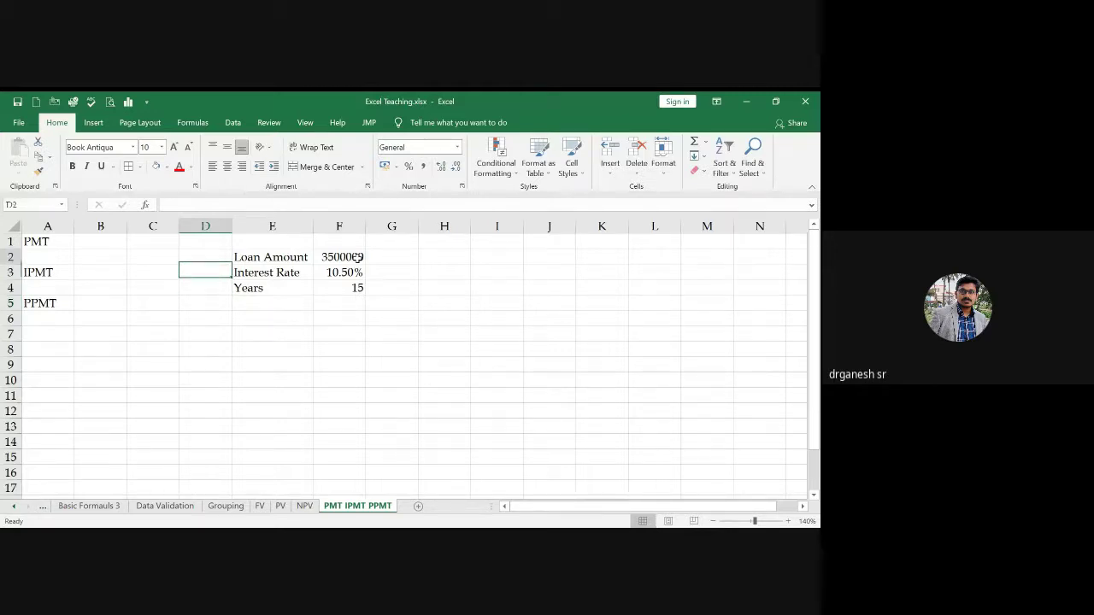
{"action": "key", "text": "Down"}
{"action": "key", "text": "Down"}
{"action": "key", "text": "Right"}
{"action": "key", "text": "Up"}
{"action": "key", "text": "Right"}
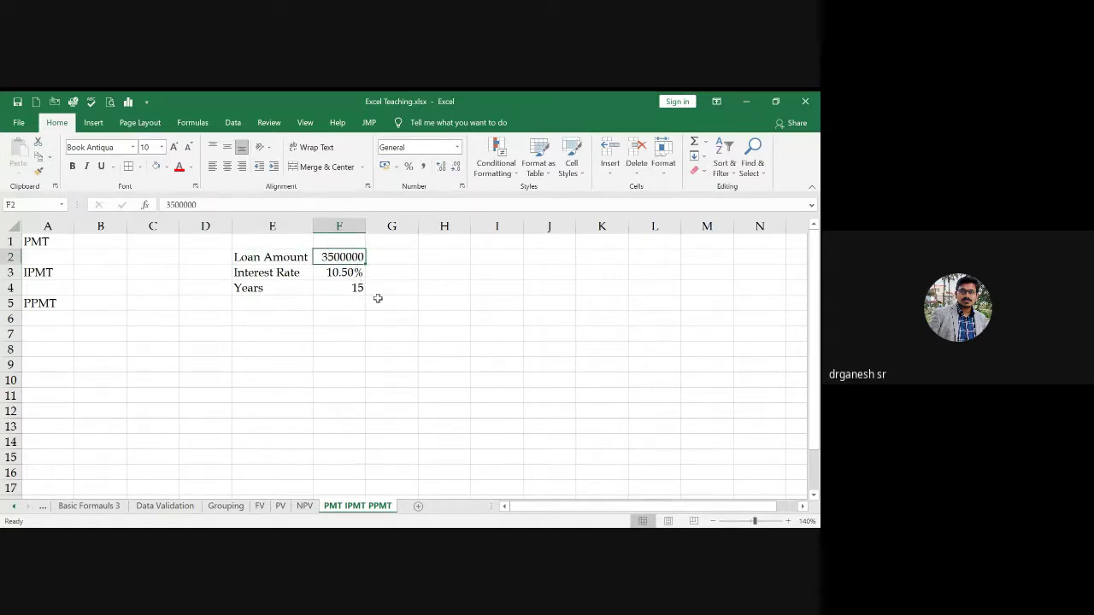
{"action": "left_click", "coordinate": [345, 289]}
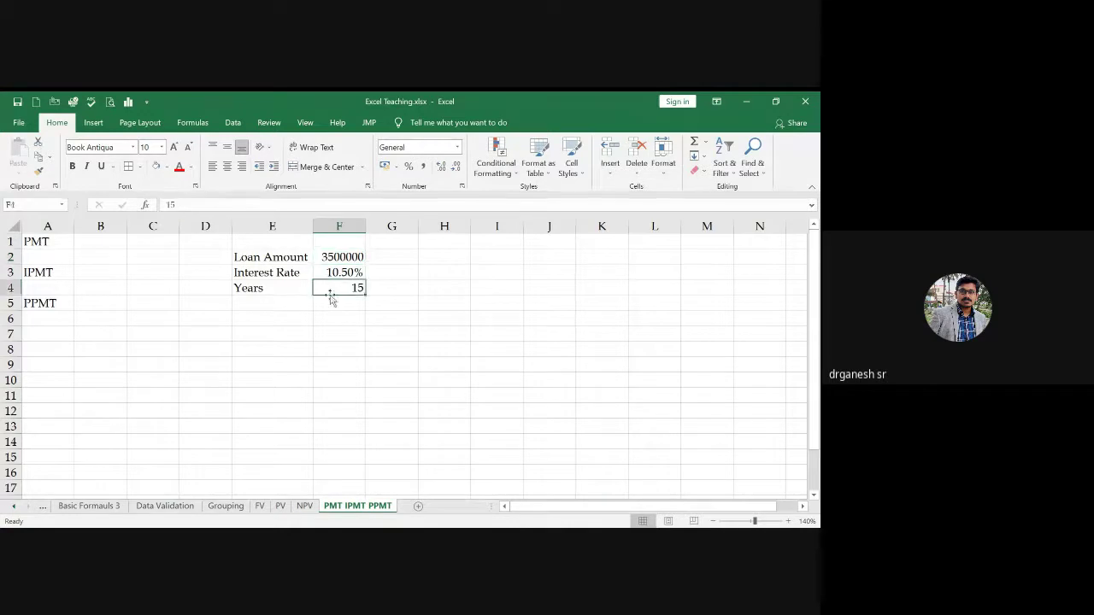
{"action": "left_click", "coordinate": [272, 309]}
{"action": "left_click", "coordinate": [271, 317]}
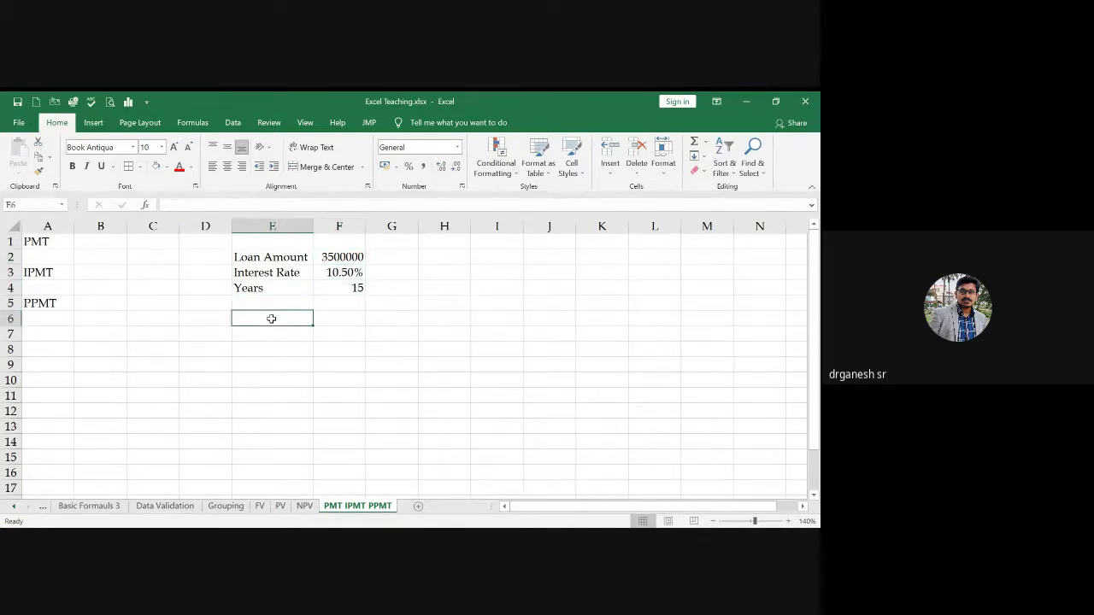
Step: Move the PMT, IPMT and PPMT labels from A1:A5 to E8:E12
{"action": "left_click_drag", "start_coordinate": [38, 242], "coordinate": [48, 301]}
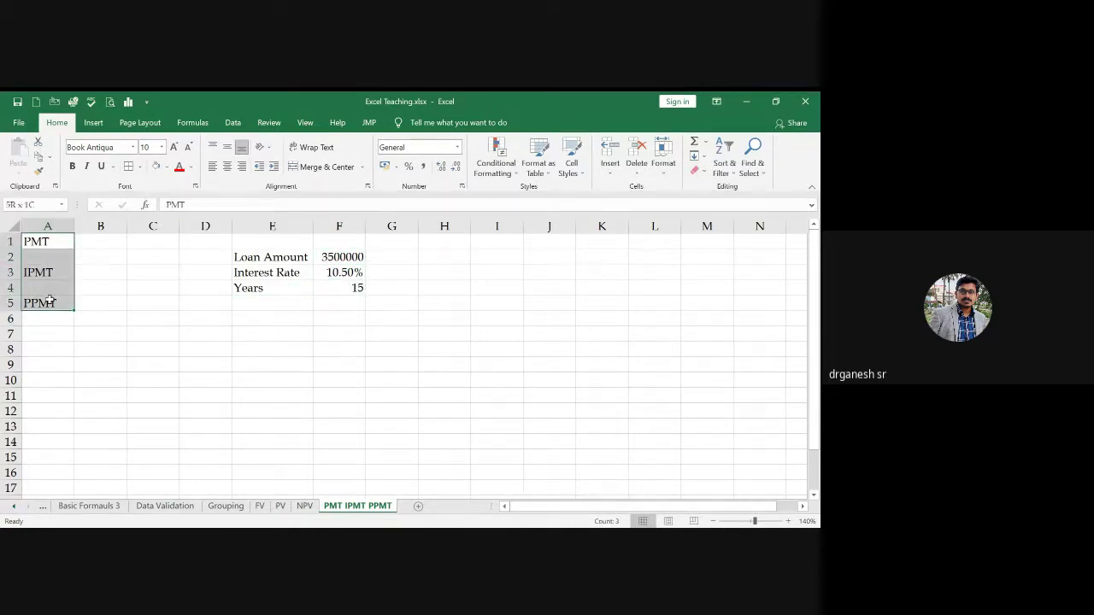
{"action": "key", "text": "ctrl+c"}
{"action": "left_click", "coordinate": [271, 317]}
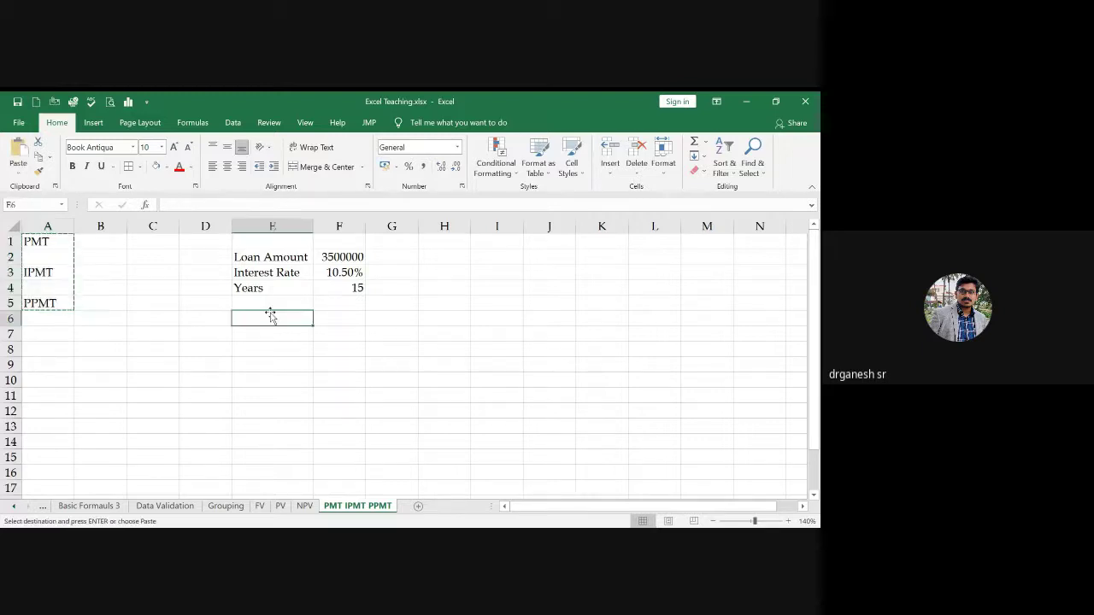
{"action": "key", "text": "ctrl+v"}
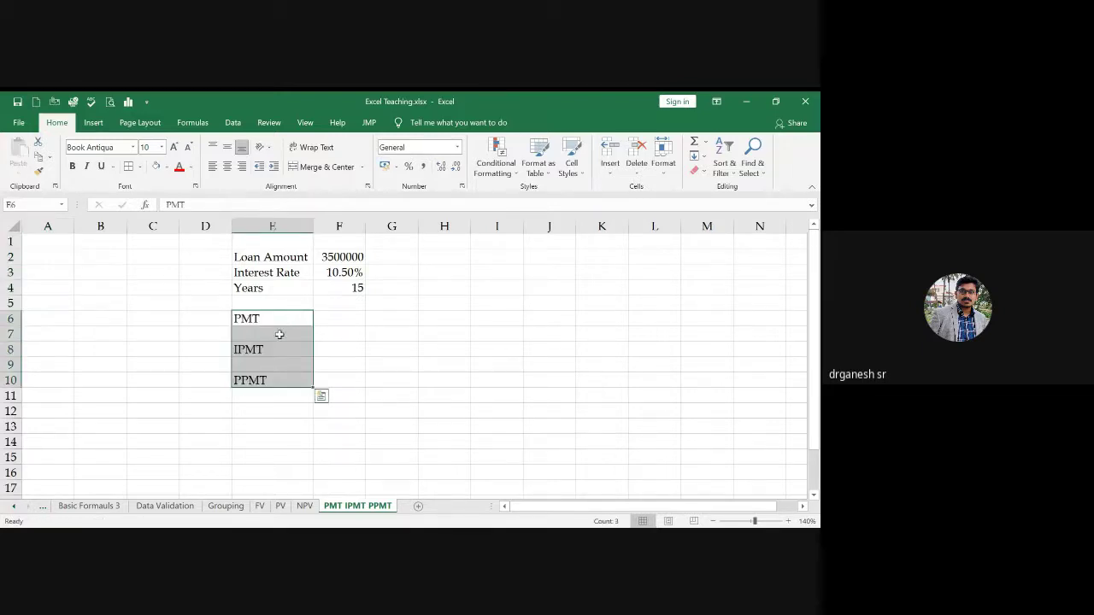
{"action": "key", "text": "ctrl+z"}
{"action": "left_click", "coordinate": [276, 351]}
{"action": "key", "text": "ctrl+v"}
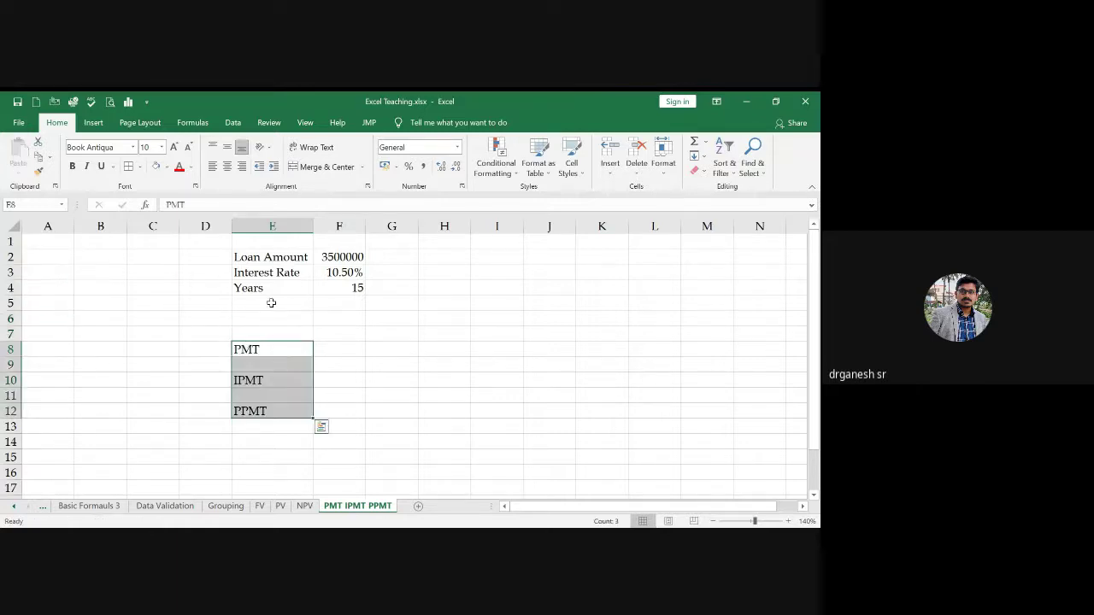
{"action": "left_click_drag", "start_coordinate": [276, 345], "coordinate": [264, 350]}
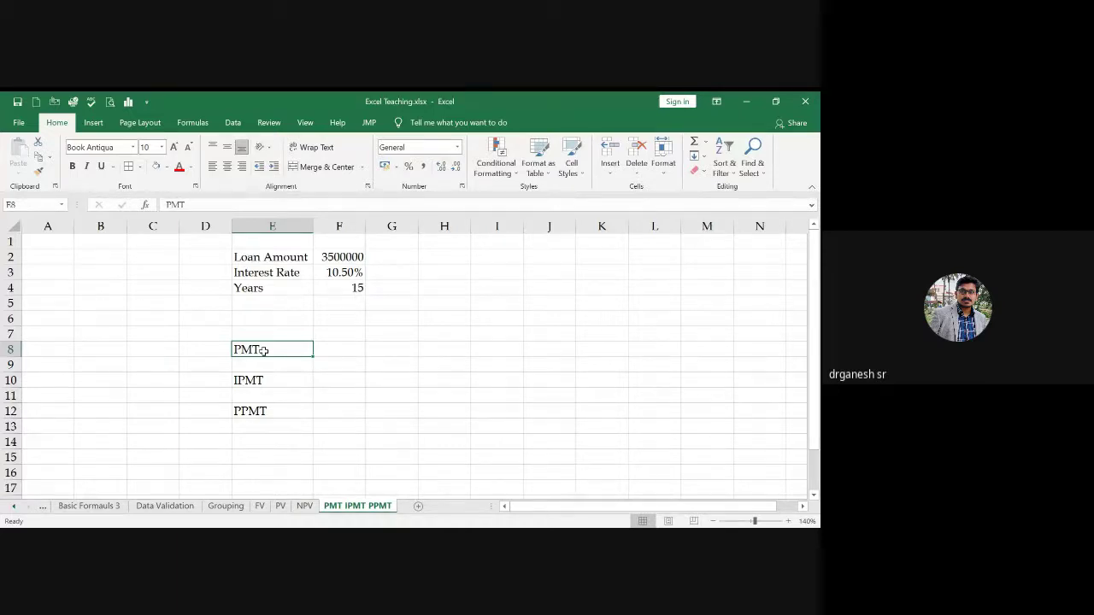
{"action": "key", "text": "Up"}
{"action": "key", "text": "Up"}
{"action": "key", "text": "Up"}
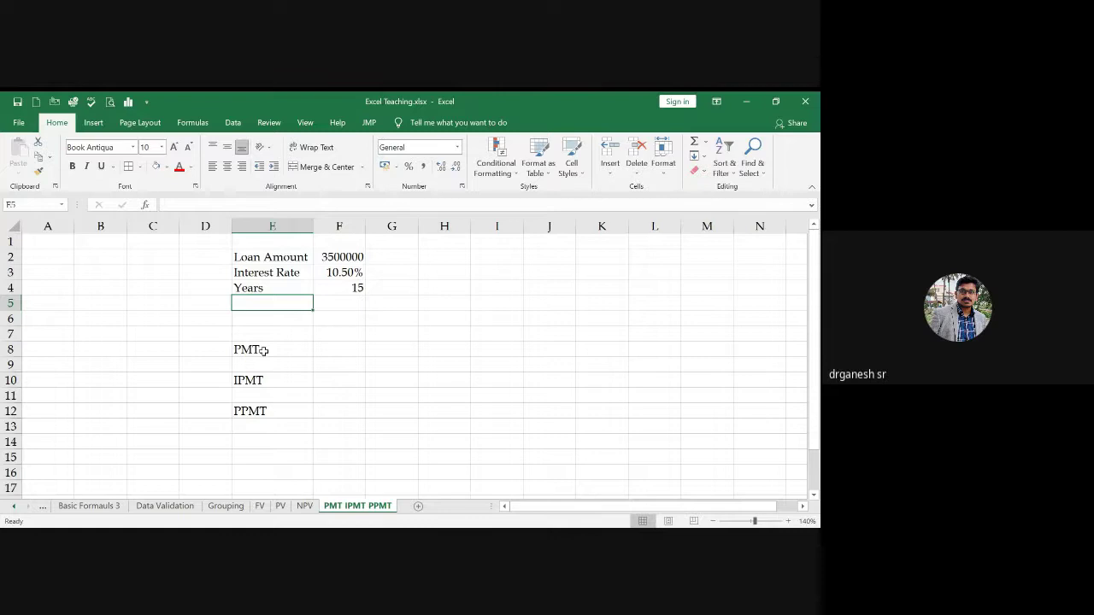
{"action": "key", "text": "Right"}
{"action": "key", "text": "Up"}
{"action": "key", "text": "Up"}
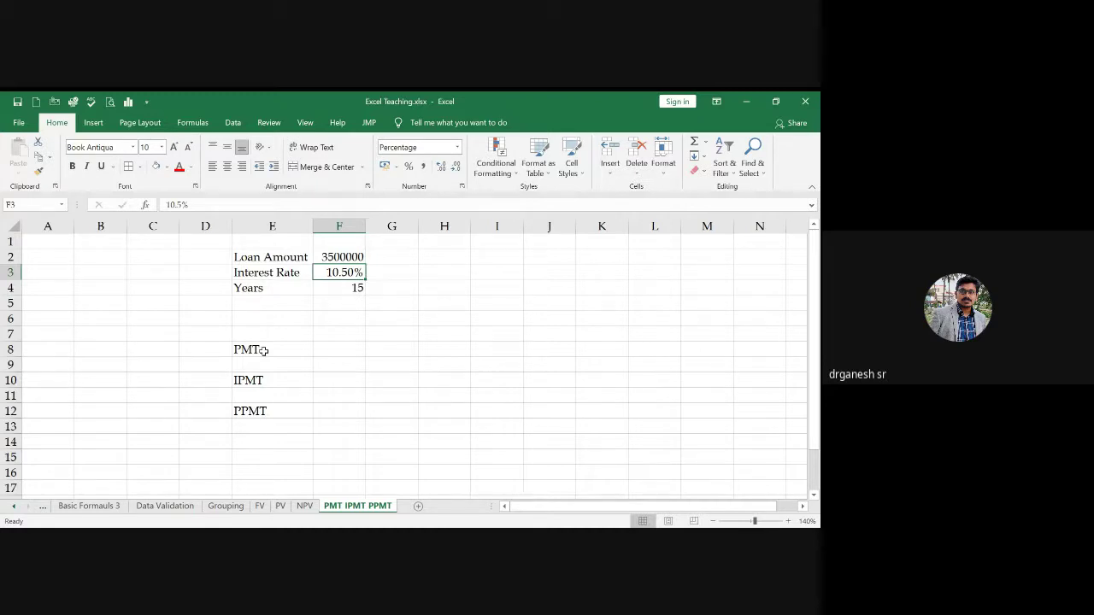
{"action": "key", "text": "Down"}
{"action": "key", "text": "Down"}
{"action": "key", "text": "Down"}
{"action": "key", "text": "Down"}
{"action": "key", "text": "Down"}
{"action": "key", "text": "Left"}
{"action": "key", "text": "Up"}
{"action": "key", "text": "Up"}
{"action": "key", "text": "Up"}
{"action": "key", "text": "Up"}
Step: Enter the label Interest Rate in E5, below Years
{"action": "key", "text": "Down"}
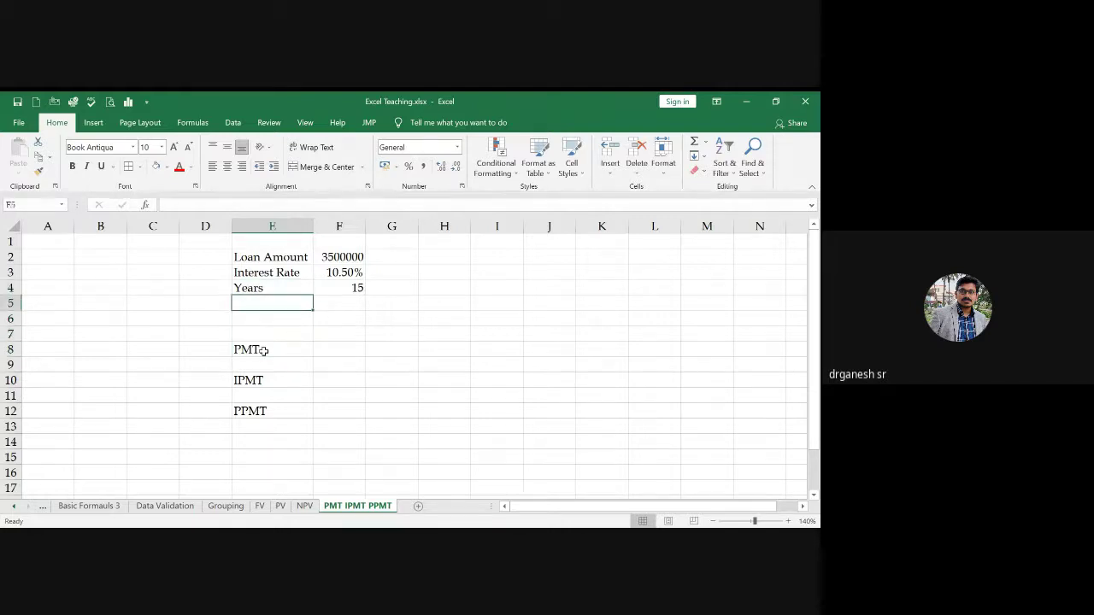
{"action": "type", "text": "O"}
{"action": "type", "text": "nterest"}
{"action": "key", "text": "BackSpace"}
{"action": "key", "text": "BackSpace"}
{"action": "key", "text": "BackSpace"}
{"action": "key", "text": "BackSpace"}
{"action": "key", "text": "BackSpace"}
{"action": "key", "text": "BackSpace"}
{"action": "key", "text": "BackSpace"}
{"action": "key", "text": "BackSpace"}
{"action": "type", "text": "Int"}
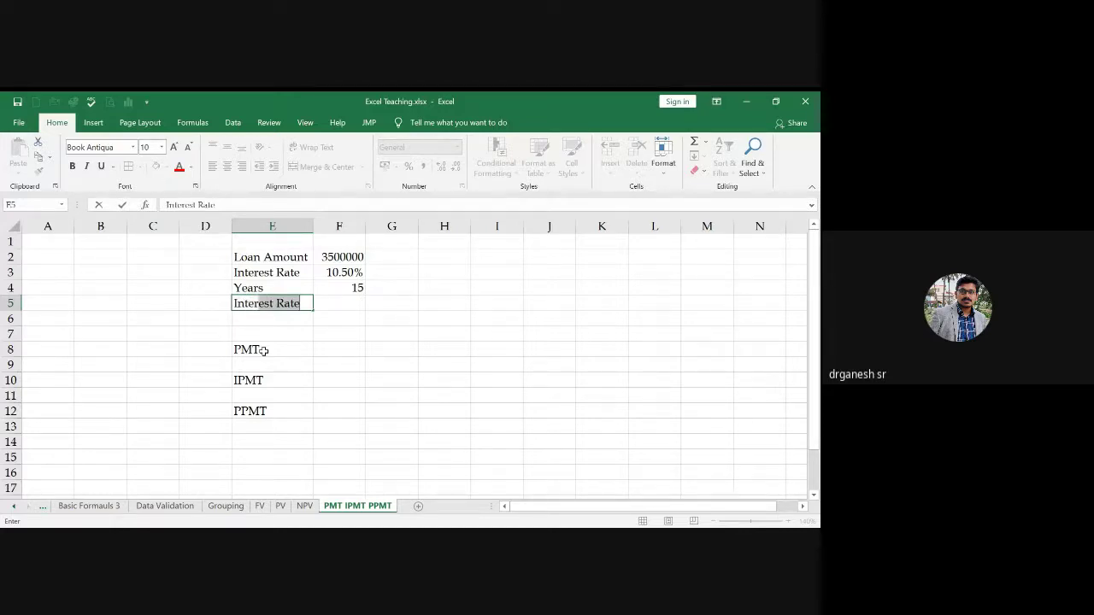
{"action": "key", "text": "Tab"}
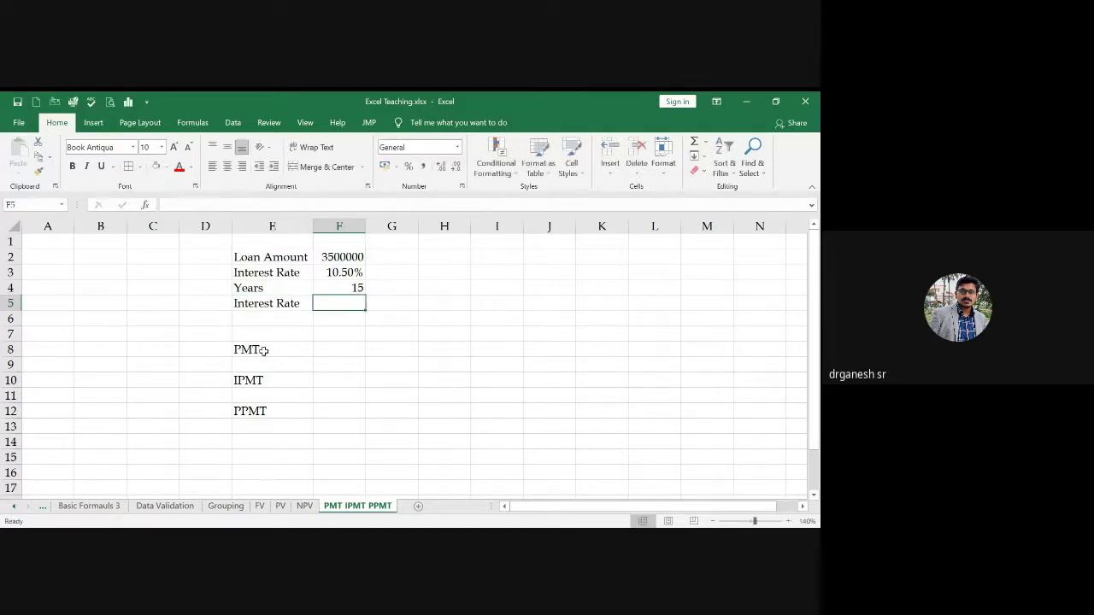
Step: Extend the E5 label to Interest Rate / Month and fit column E to it
{"action": "left_click", "coordinate": [305, 302]}
{"action": "double_click", "coordinate": [305, 301]}
{"action": "type", "text": "/ Month"}
{"action": "key", "text": "Return"}
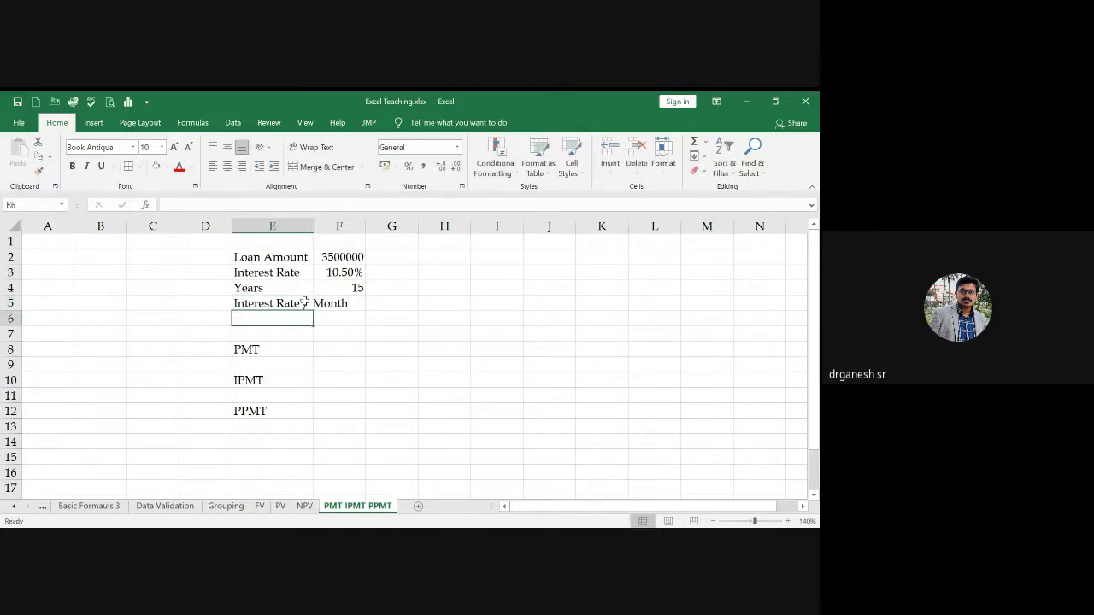
{"action": "double_click", "coordinate": [313, 225]}
Step: Calculate the monthly interest rate in F5 with the formula =F3/12
{"action": "left_click", "coordinate": [388, 300]}
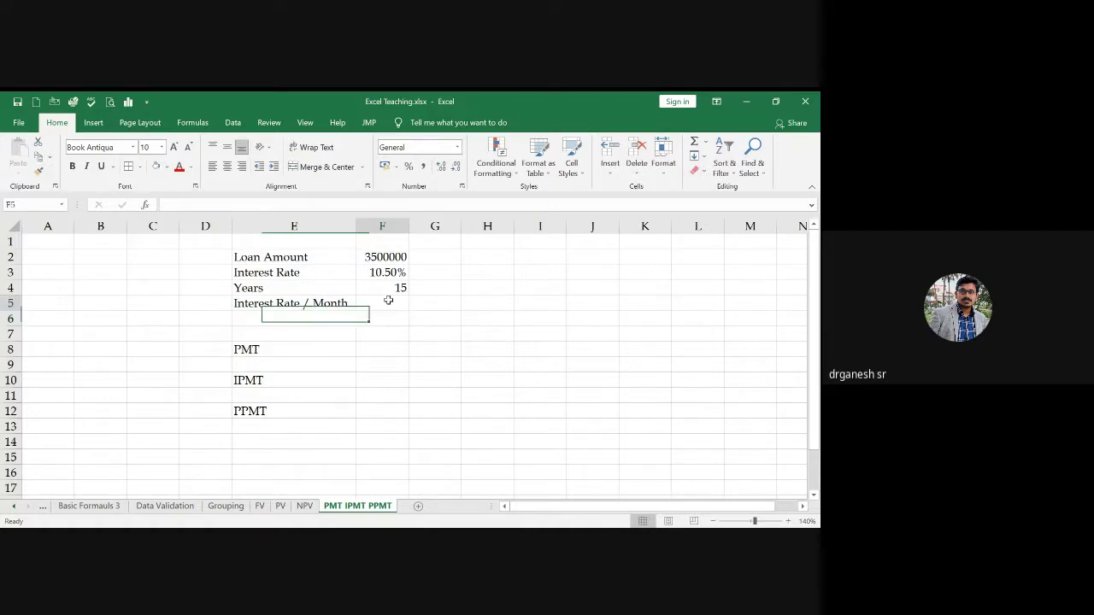
{"action": "type", "text": "="}
{"action": "key", "text": "Up"}
{"action": "key", "text": "Up"}
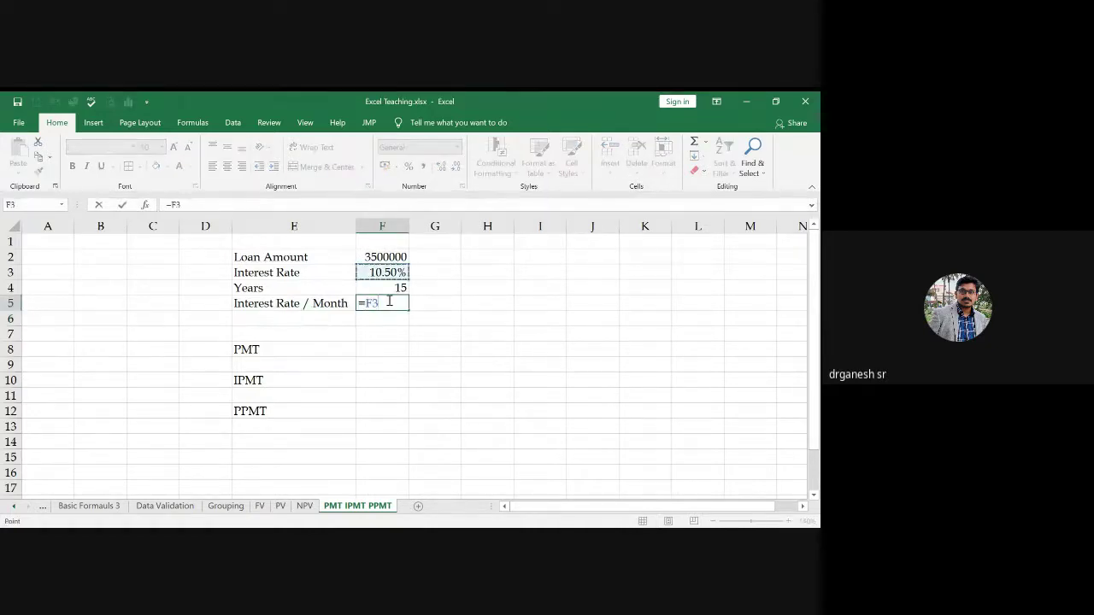
{"action": "type", "text": "/12"}
{"action": "key", "text": "Return"}
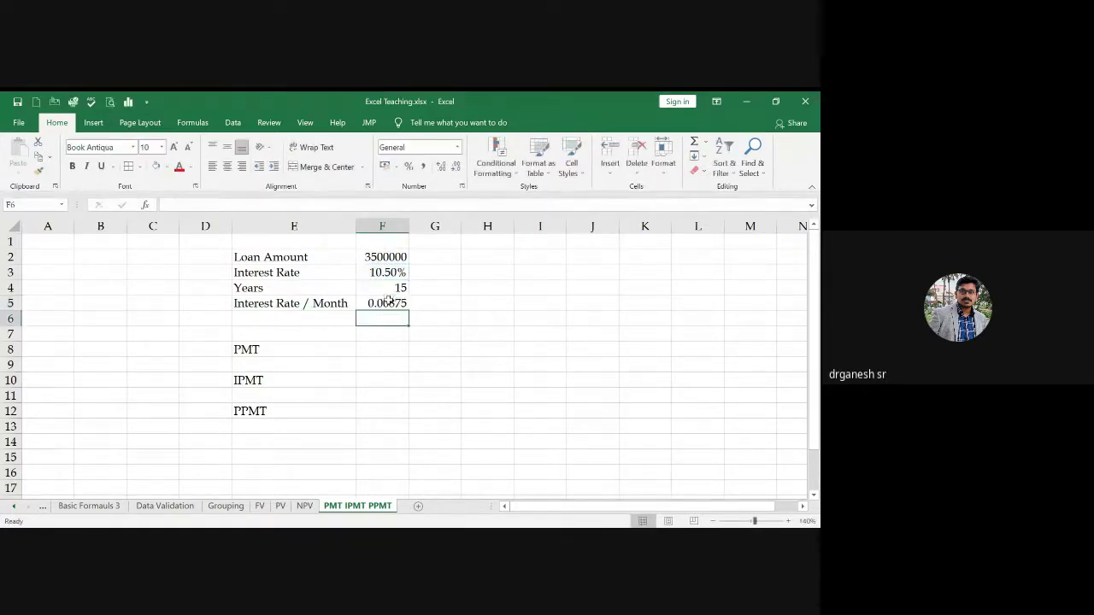
Step: Enter the label No of Months in E6, below Interest Rate / Month
{"action": "left_click", "coordinate": [286, 318]}
{"action": "left_click", "coordinate": [269, 290]}
{"action": "left_click", "coordinate": [411, 288]}
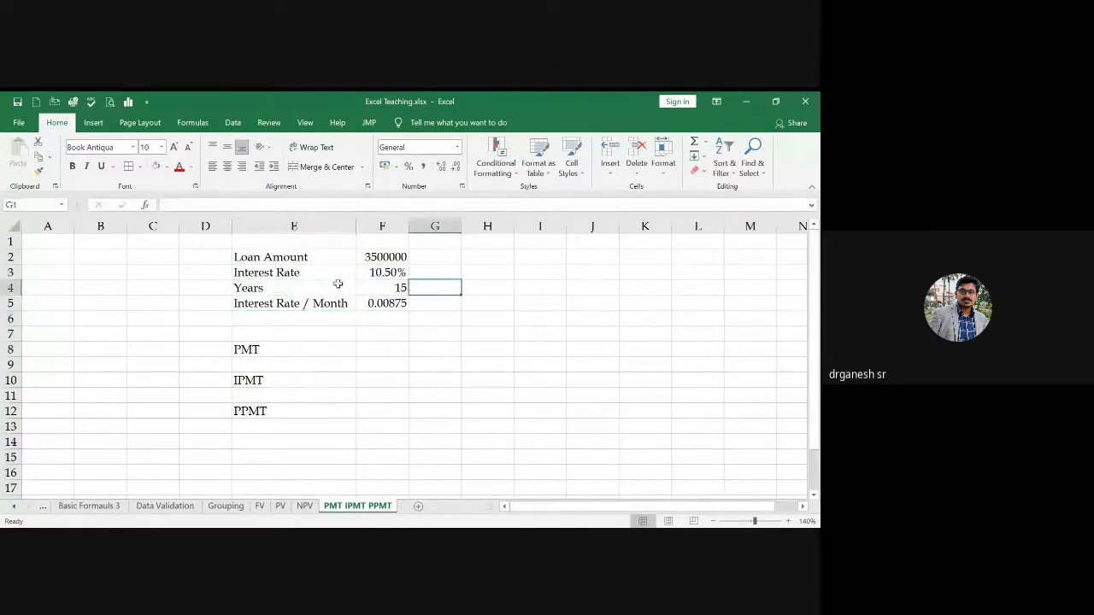
{"action": "left_click", "coordinate": [295, 320]}
{"action": "type", "text": "No of "}
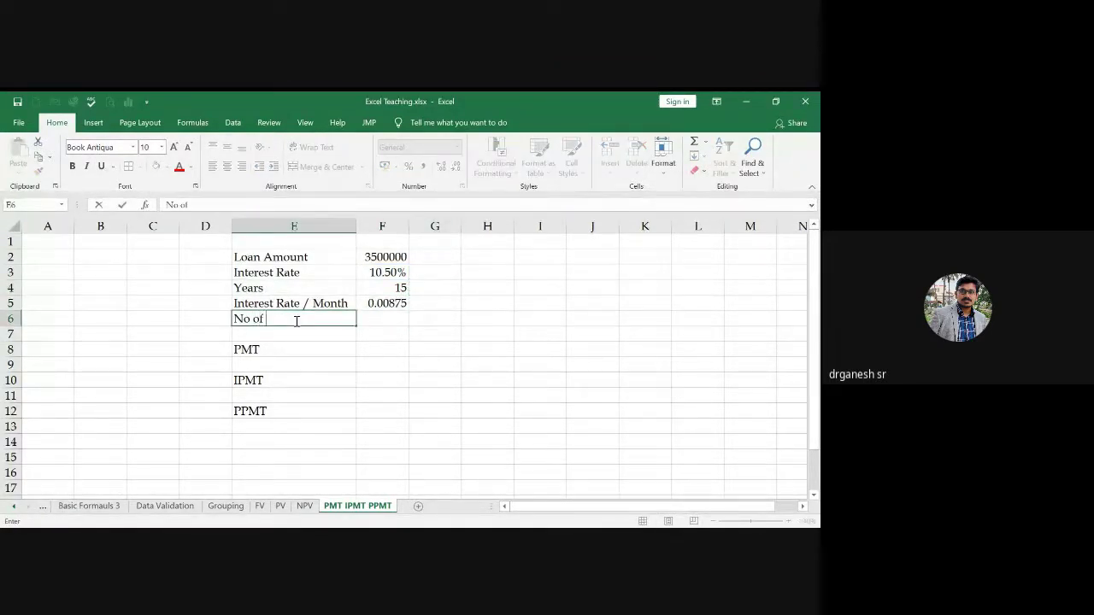
{"action": "type", "text": "Months"}
{"action": "key", "text": "Tab"}
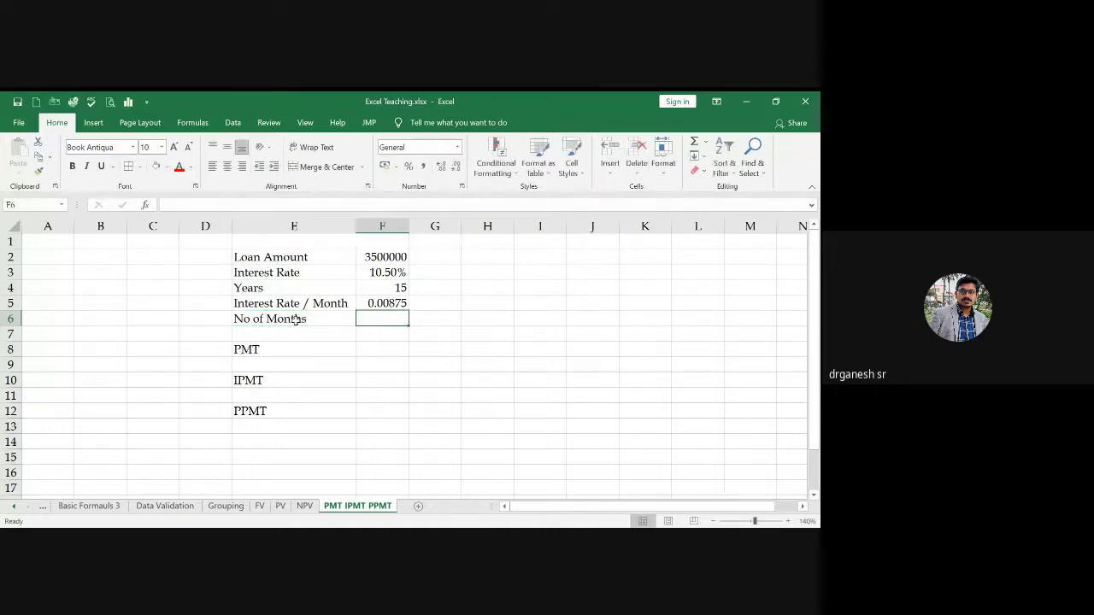
Step: Calculate the number of months in F6 with the formula =F4*12
{"action": "type", "text": "="}
{"action": "key", "text": "Up"}
{"action": "key", "text": "Up"}
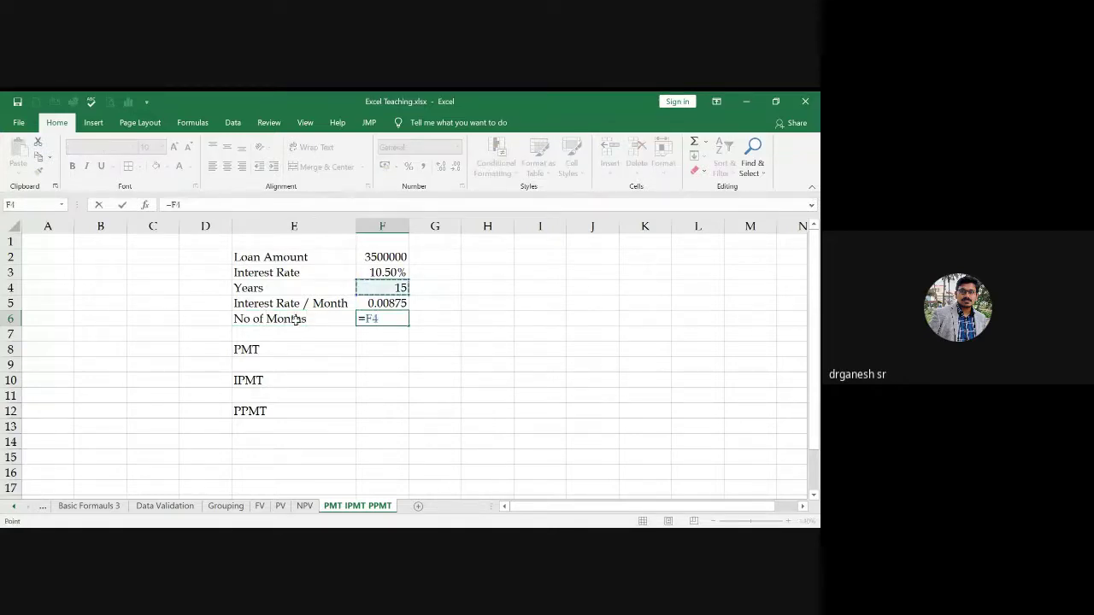
{"action": "type", "text": "*12"}
{"action": "key", "text": "Return"}
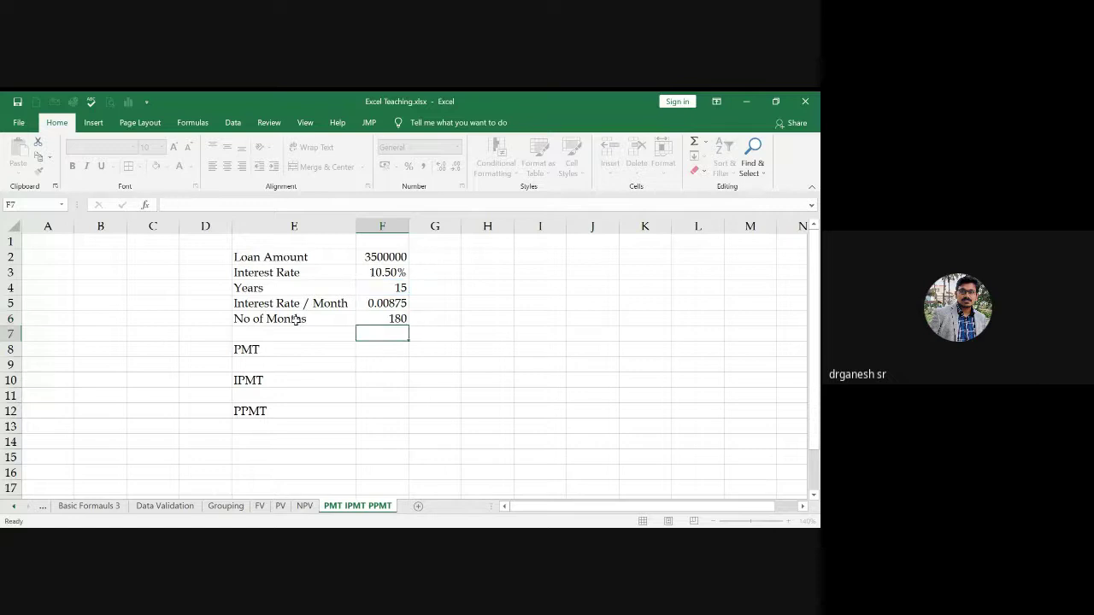
Step: Review the loan amount, rates, years and month count in F2:F6
{"action": "key", "text": "Up"}
{"action": "key", "text": "Up"}
{"action": "key", "text": "Up"}
{"action": "key", "text": "Up"}
{"action": "key", "text": "Up"}
{"action": "key", "text": "Down"}
{"action": "key", "text": "Down"}
{"action": "key", "text": "Down"}
{"action": "key", "text": "Down"}
{"action": "key", "text": "Down"}
{"action": "key", "text": "Down"}
Step: Calculate the monthly loan payment in F8 with the formula =PMT(F5,F6,F2)
{"action": "type", "text": "="}
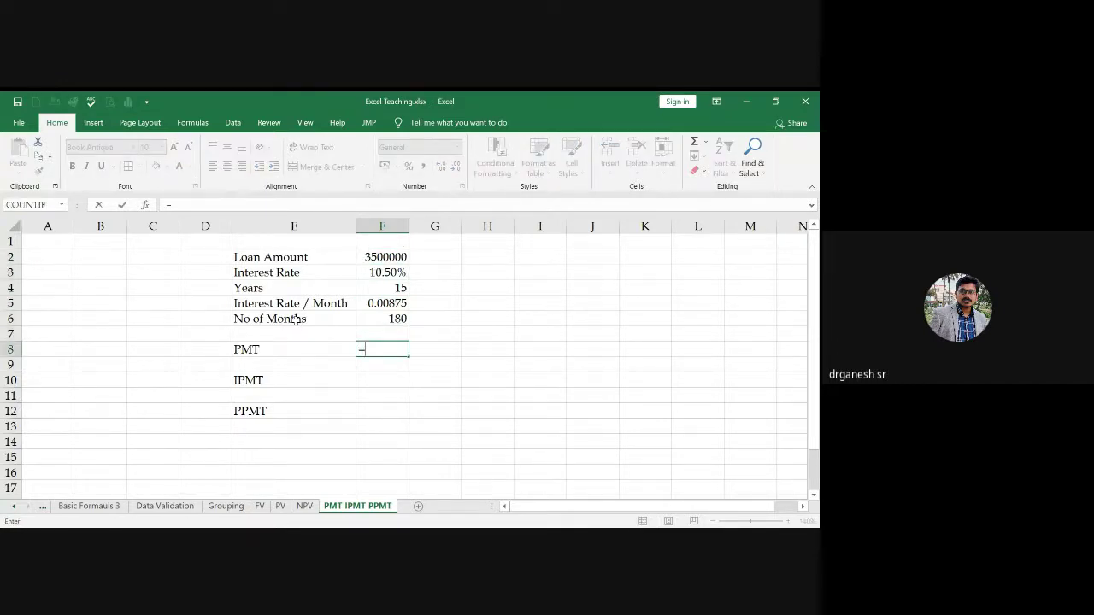
{"action": "type", "text": "pmt("}
{"action": "key", "text": "Up"}
{"action": "key", "text": "Up"}
{"action": "key", "text": "Up"}
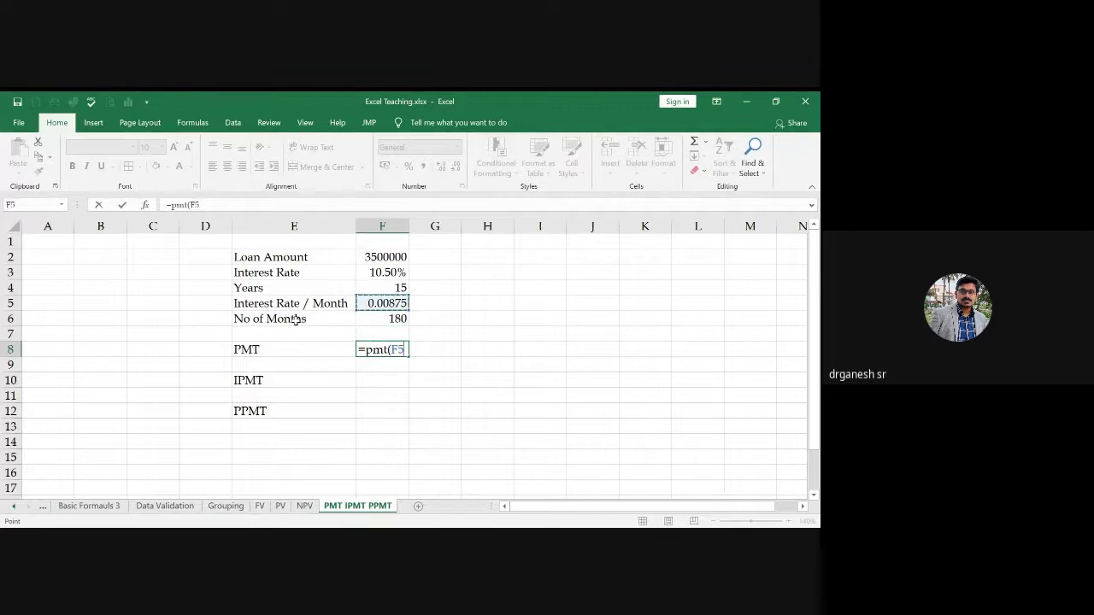
{"action": "type", "text": ","}
{"action": "key", "text": "Up"}
{"action": "key", "text": "Up"}
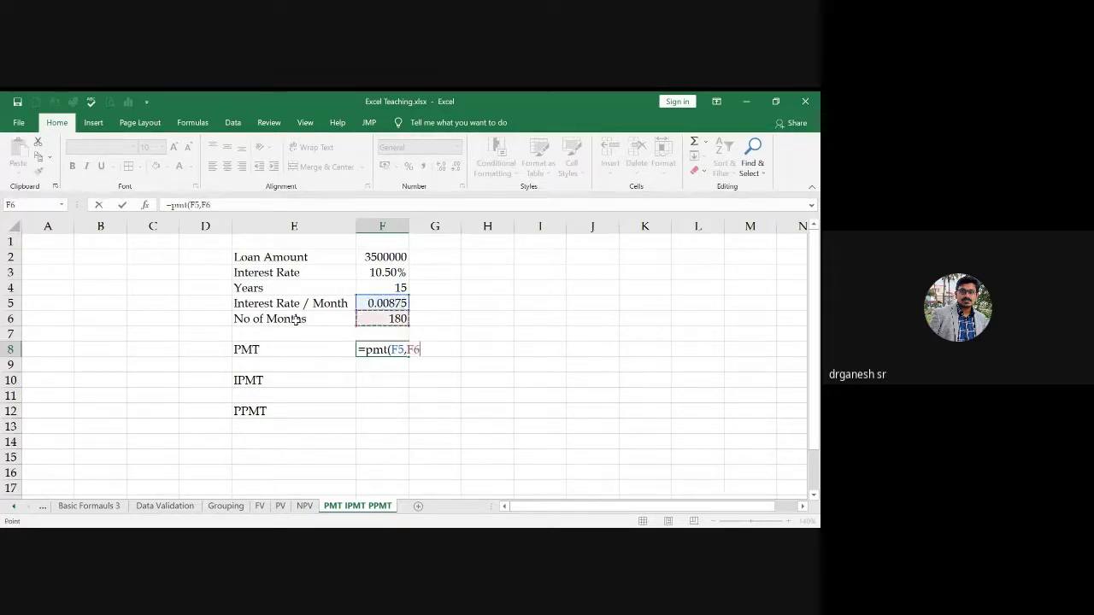
{"action": "type", "text": ","}
{"action": "key", "text": "Up"}
{"action": "key", "text": "Up"}
{"action": "key", "text": "Up"}
{"action": "key", "text": "Up"}
{"action": "key", "text": "Up"}
{"action": "key", "text": "Up"}
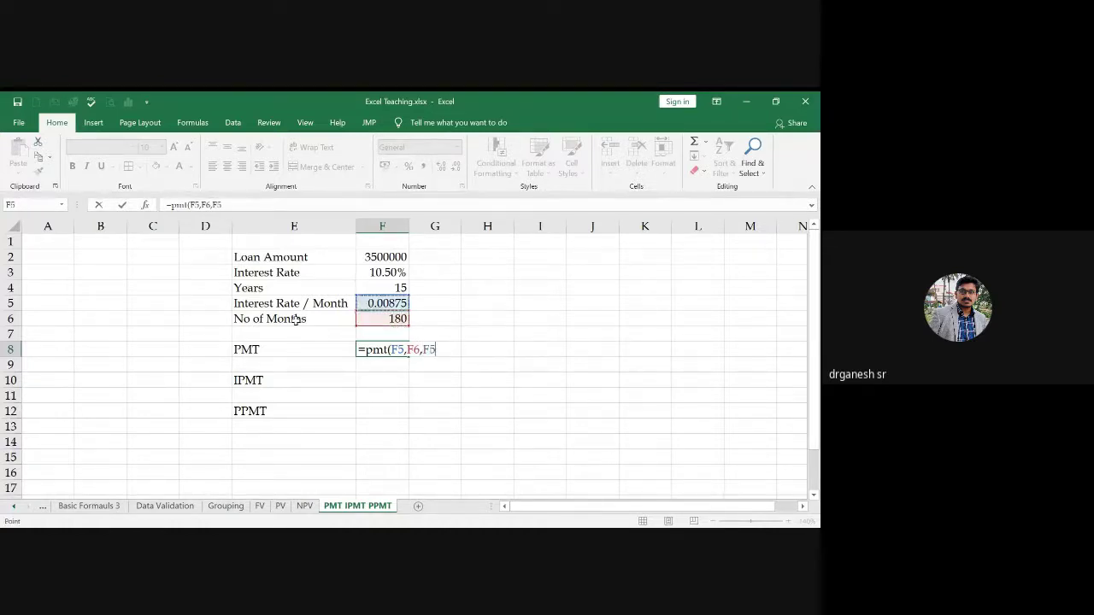
{"action": "type", "text": ")"}
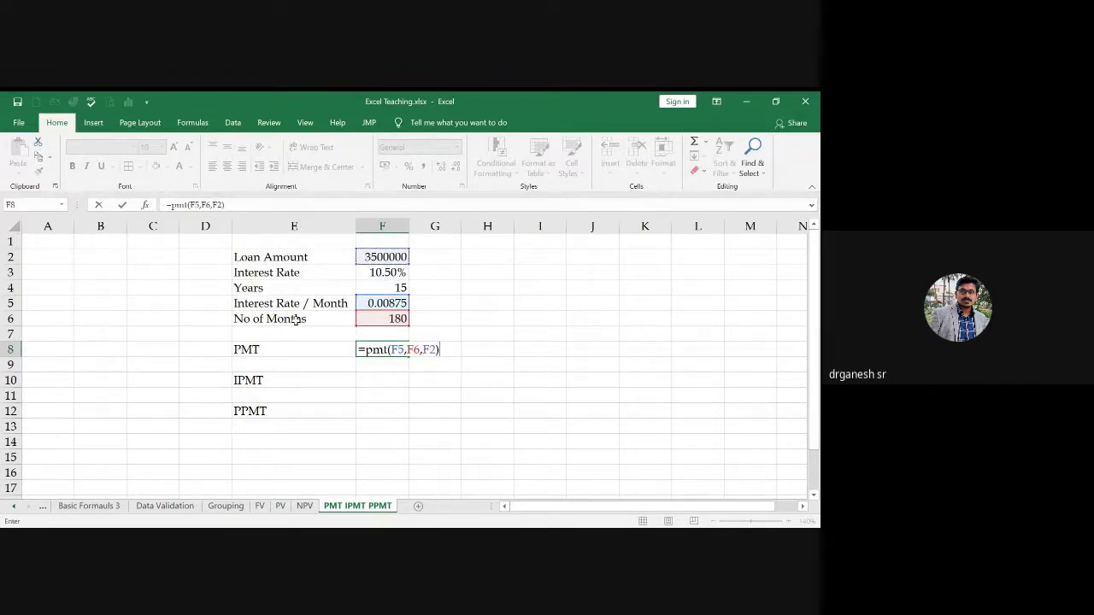
{"action": "key", "text": "Return"}
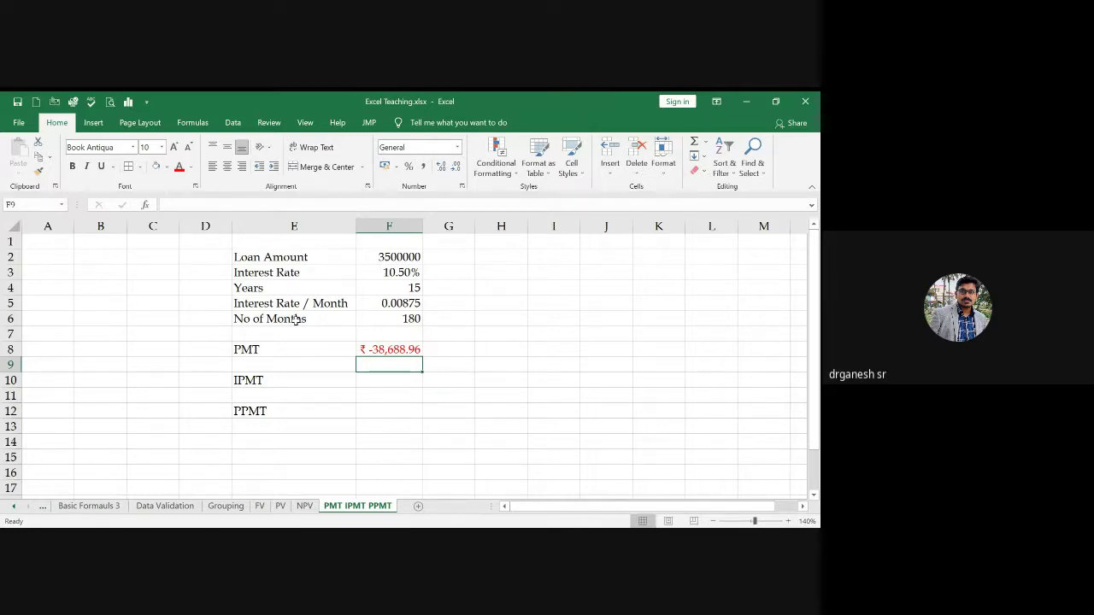
Step: Calculate the total repayment in H8 by multiplying the payment by the number of months, =F8*F6
{"action": "key", "text": "Up"}
{"action": "key", "text": "Right"}
{"action": "key", "text": "Right"}
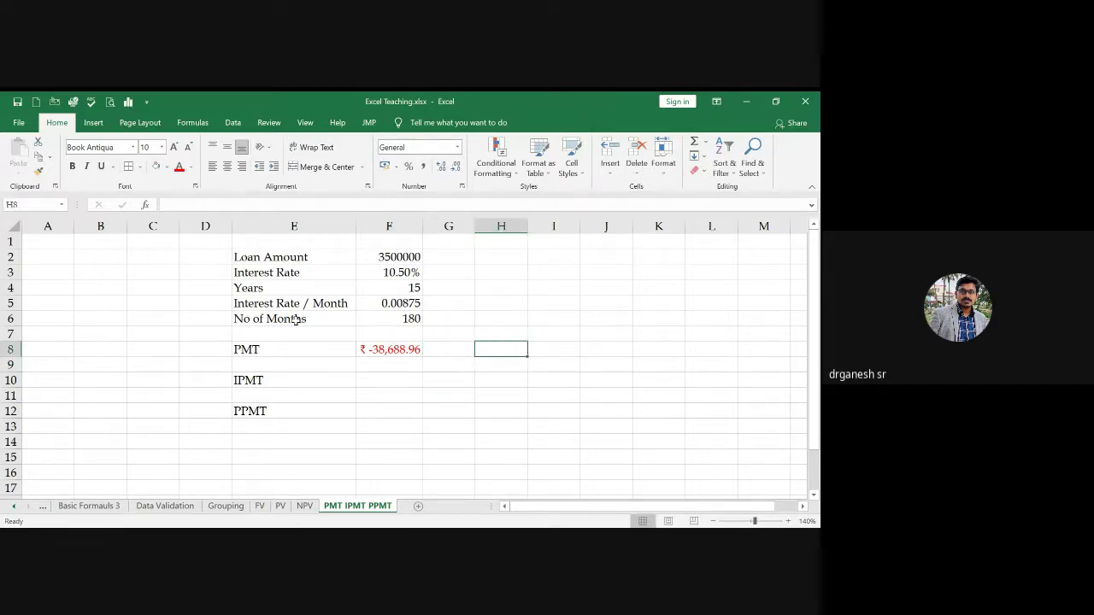
{"action": "type", "text": "="}
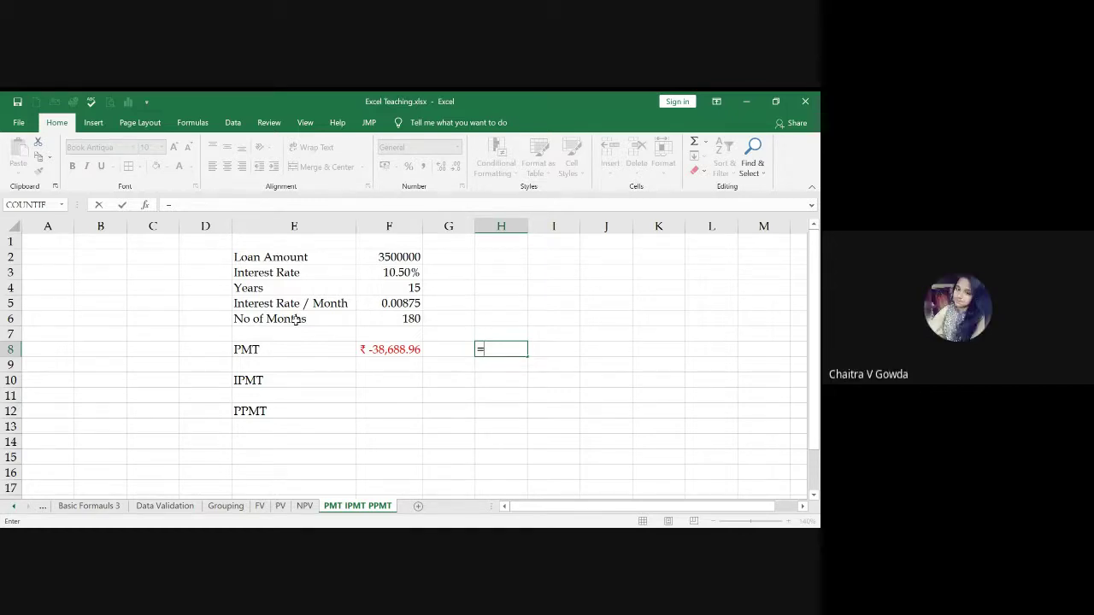
{"action": "key", "text": "Left"}
{"action": "key", "text": "Left"}
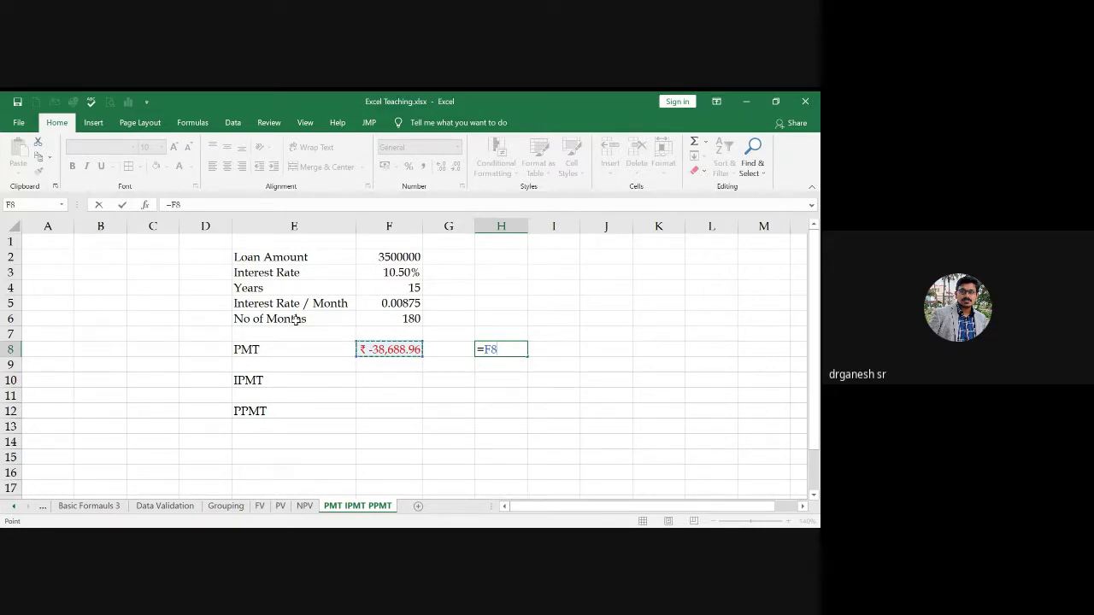
{"action": "type", "text": "*"}
{"action": "key", "text": "Up"}
{"action": "key", "text": "Up"}
{"action": "key", "text": "Left"}
{"action": "key", "text": "Left"}
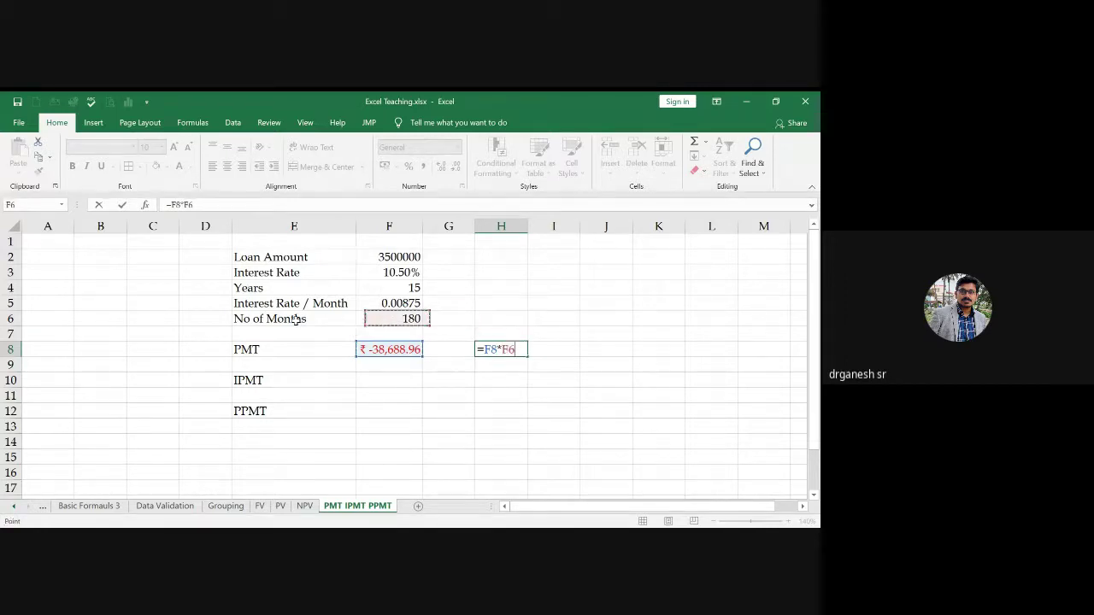
{"action": "key", "text": "Return"}
{"action": "key", "text": "Up"}
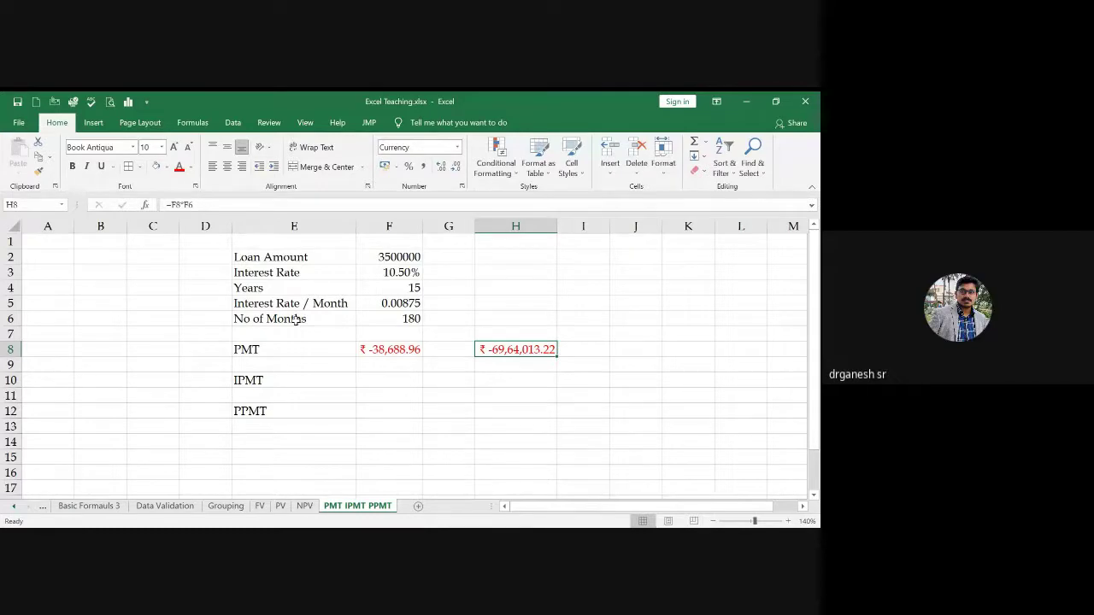
Step: Enter the label Total Amount in H7, above the total repayment
{"action": "key", "text": "Right"}
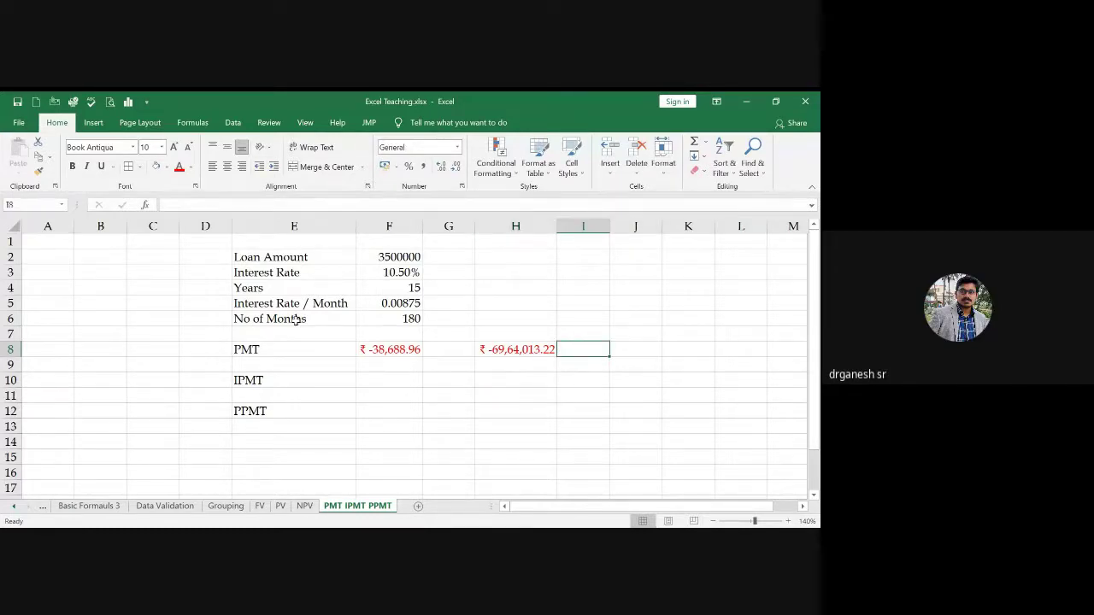
{"action": "key", "text": "Left"}
{"action": "key", "text": "Up"}
{"action": "type", "text": "Total Amount"}
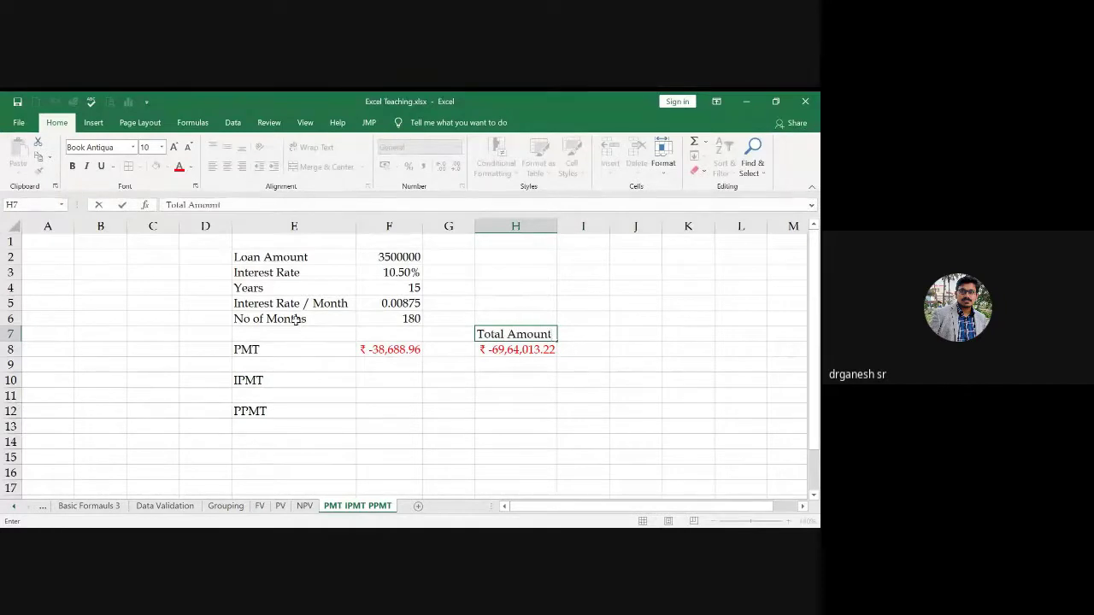
{"action": "key", "text": "Left"}
{"action": "key", "text": "Left"}
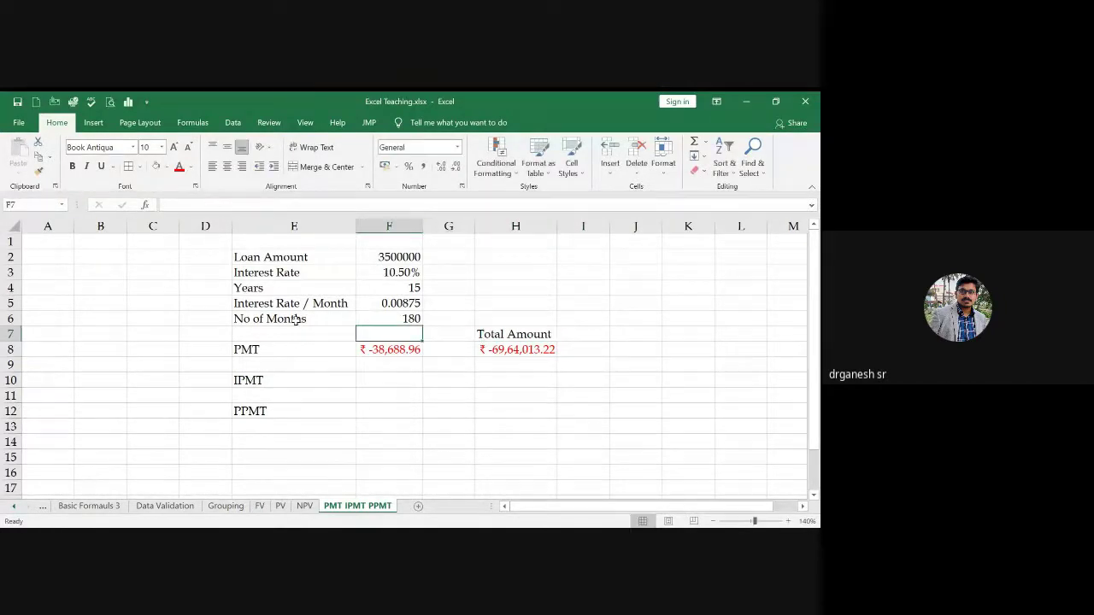
Step: Compare the loan amount in F2 with the total repayment in H8
{"action": "key", "text": "Right"}
{"action": "key", "text": "Right"}
{"action": "key", "text": "Right"}
{"action": "key", "text": "Right"}
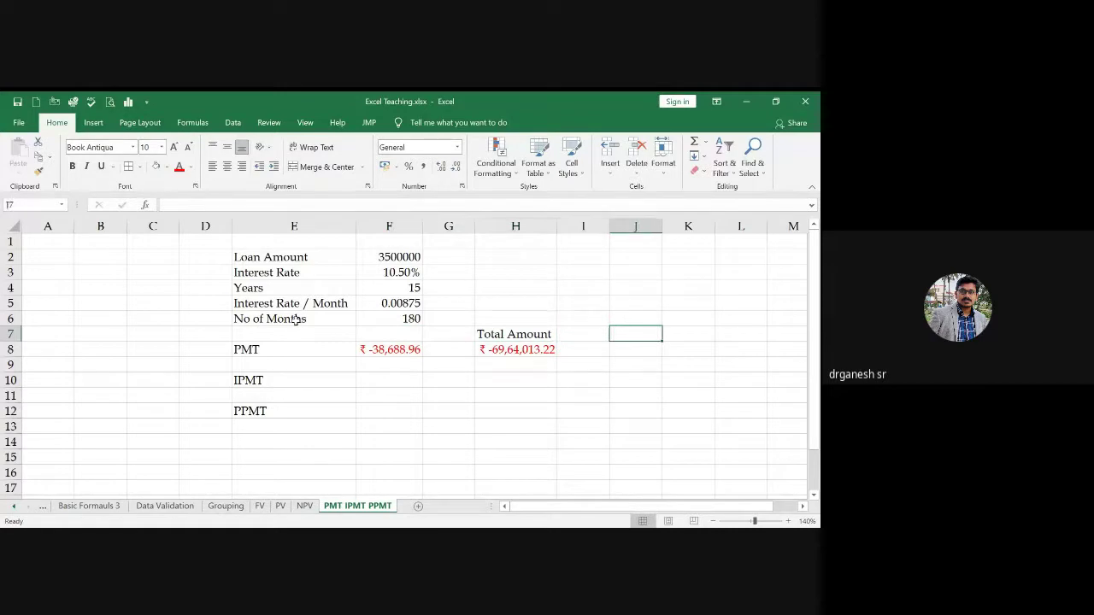
{"action": "key", "text": "Up"}
{"action": "key", "text": "Up"}
{"action": "key", "text": "Up"}
{"action": "key", "text": "Up"}
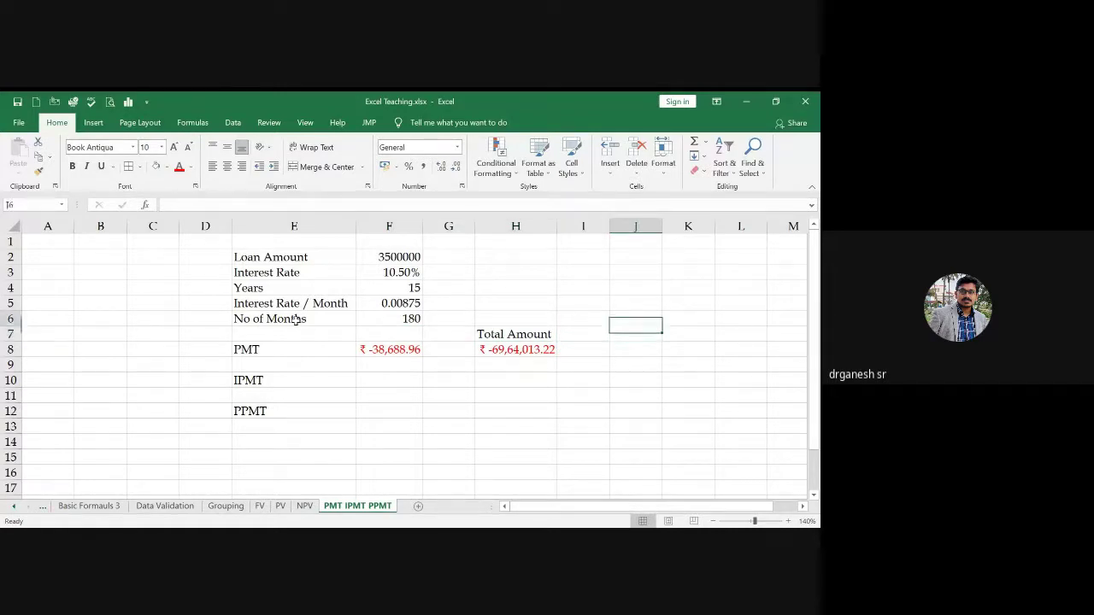
{"action": "key", "text": "Left"}
{"action": "key", "text": "Left"}
{"action": "key", "text": "Left"}
{"action": "key", "text": "Left"}
{"action": "key", "text": "Up"}
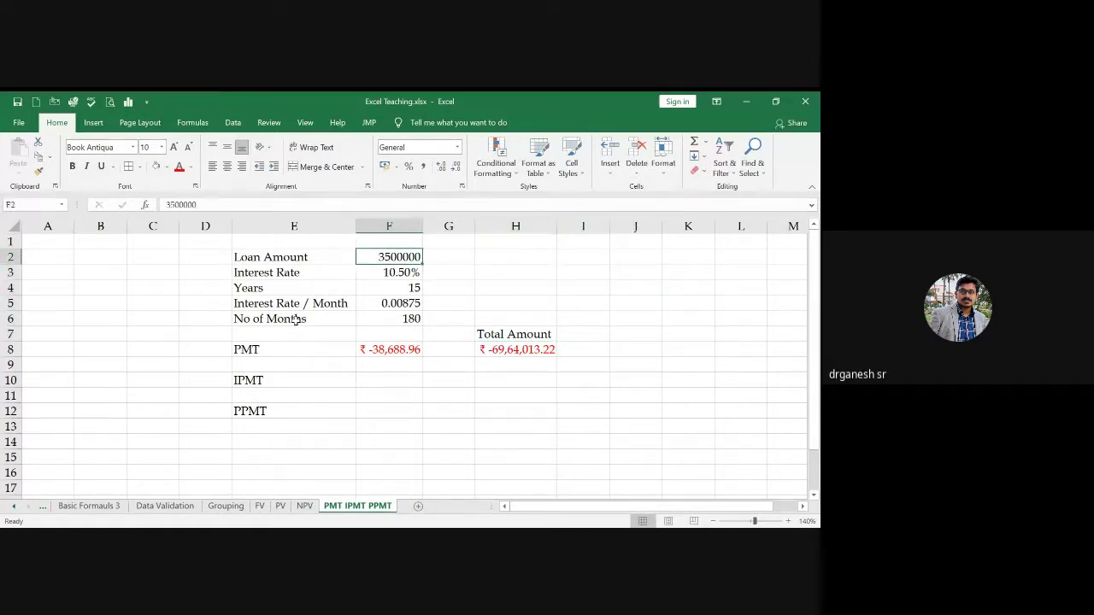
{"action": "key", "text": "Down"}
{"action": "key", "text": "Down"}
{"action": "key", "text": "Down"}
{"action": "key", "text": "Down"}
{"action": "key", "text": "Down"}
{"action": "key", "text": "Down"}
{"action": "key", "text": "Right"}
{"action": "key", "text": "Right"}
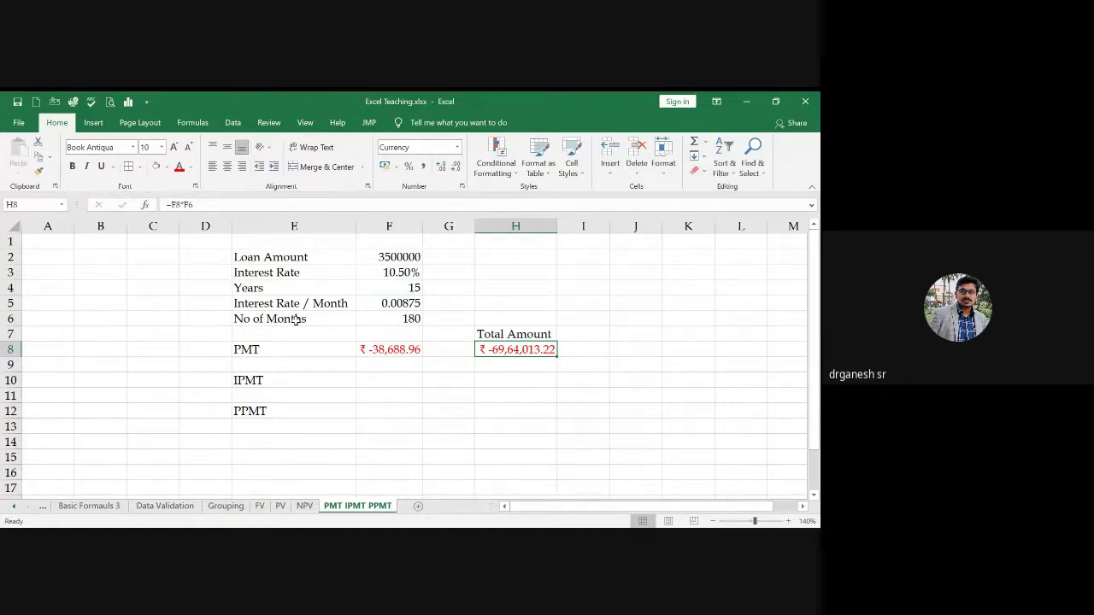
Step: Enter the label Interest Amount in J7, on the same row as Total Amount
{"action": "key", "text": "Right"}
{"action": "key", "text": "Right"}
{"action": "key", "text": "Up"}
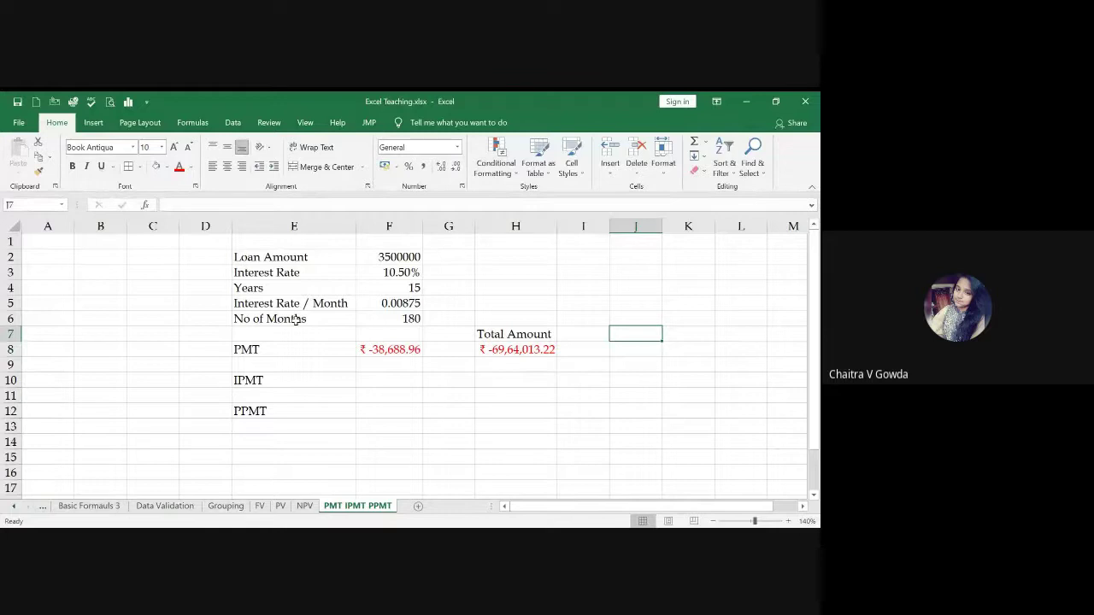
{"action": "type", "text": "Interes"}
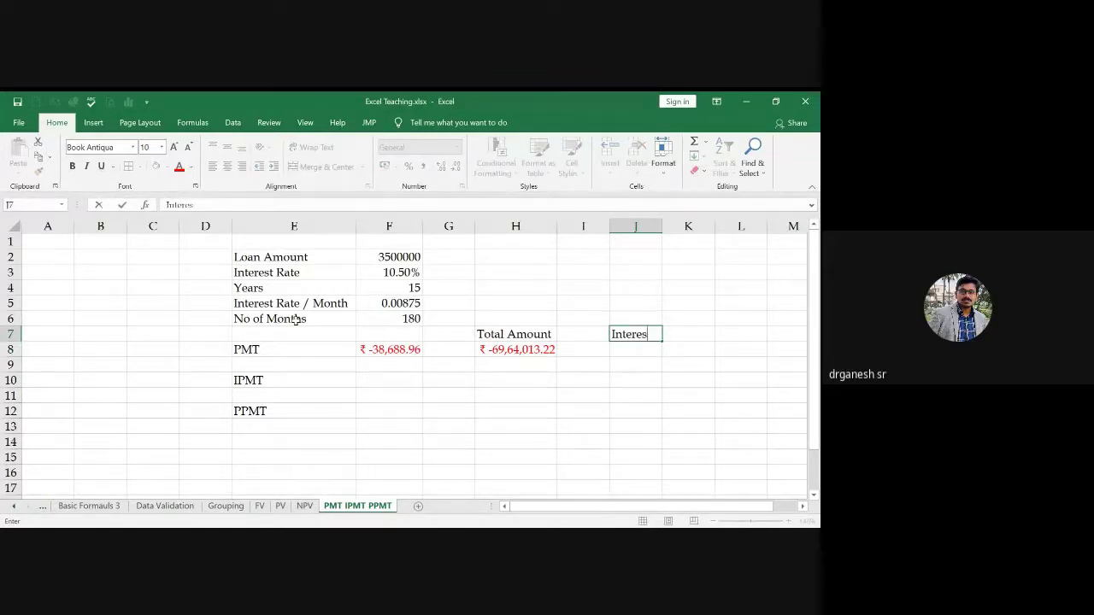
{"action": "type", "text": "t Amount"}
{"action": "key", "text": "Return"}
Step: Try to calculate the interest amount in J8 with the formula =H8-F2
{"action": "type", "text": "="}
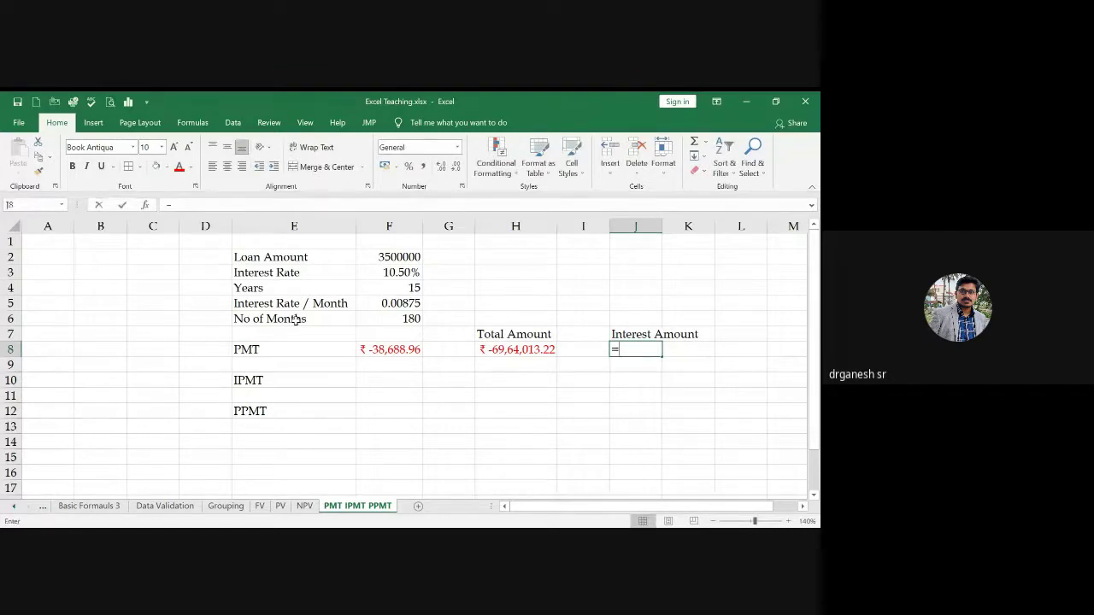
{"action": "key", "text": "Left"}
{"action": "key", "text": "Left"}
{"action": "type", "text": "-"}
{"action": "key", "text": "Up"}
{"action": "key", "text": "Up"}
{"action": "key", "text": "Up"}
{"action": "key", "text": "Up"}
{"action": "key", "text": "Up"}
{"action": "key", "text": "Up"}
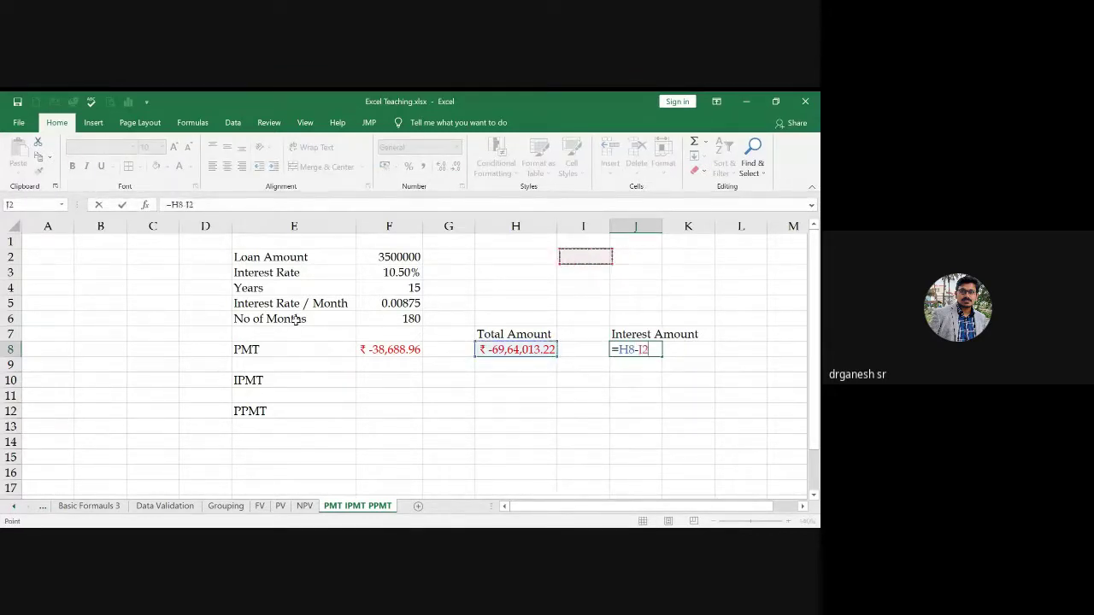
{"action": "key", "text": "Left"}
{"action": "key", "text": "Left"}
{"action": "key", "text": "Left"}
{"action": "key", "text": "Left"}
{"action": "key", "text": "Return"}
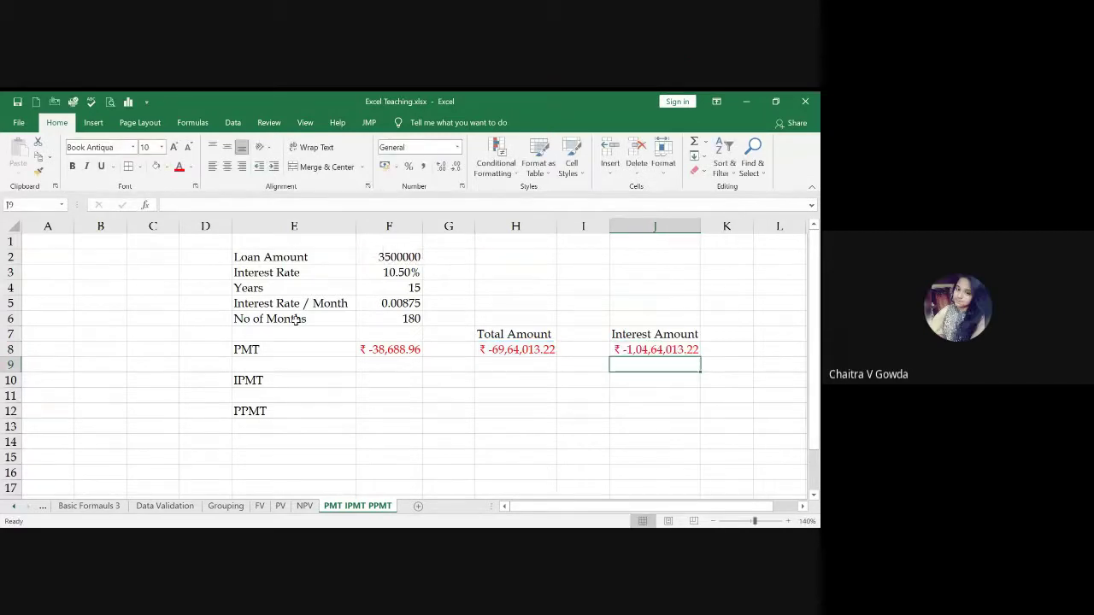
Step: Replace the interest amount formula in J8 with =H8+F2
{"action": "key", "text": "Up"}
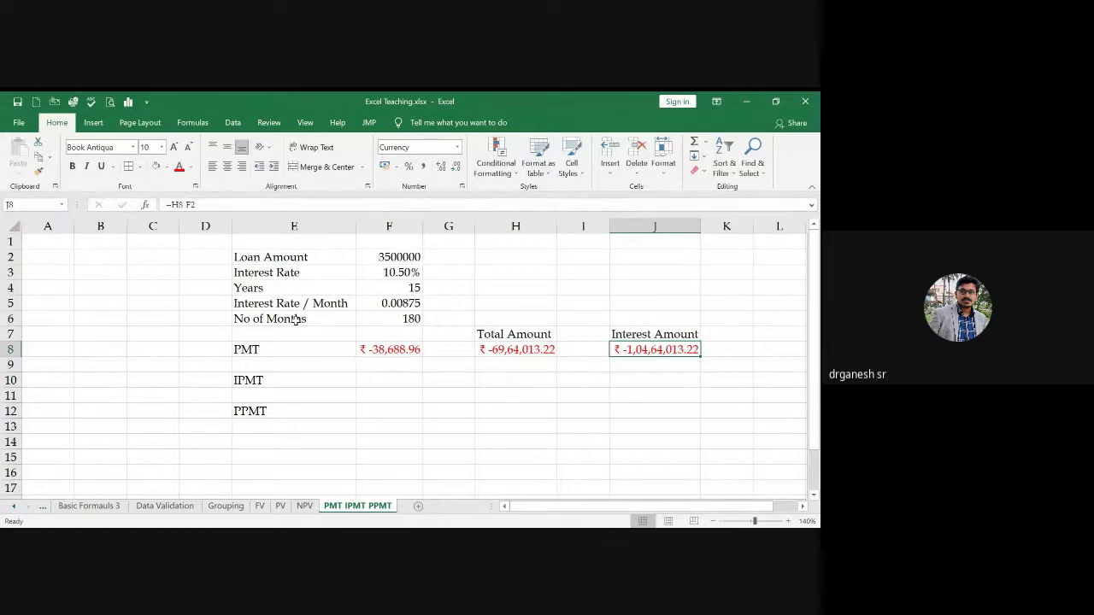
{"action": "type", "text": "="}
{"action": "key", "text": "Left"}
{"action": "key", "text": "Left"}
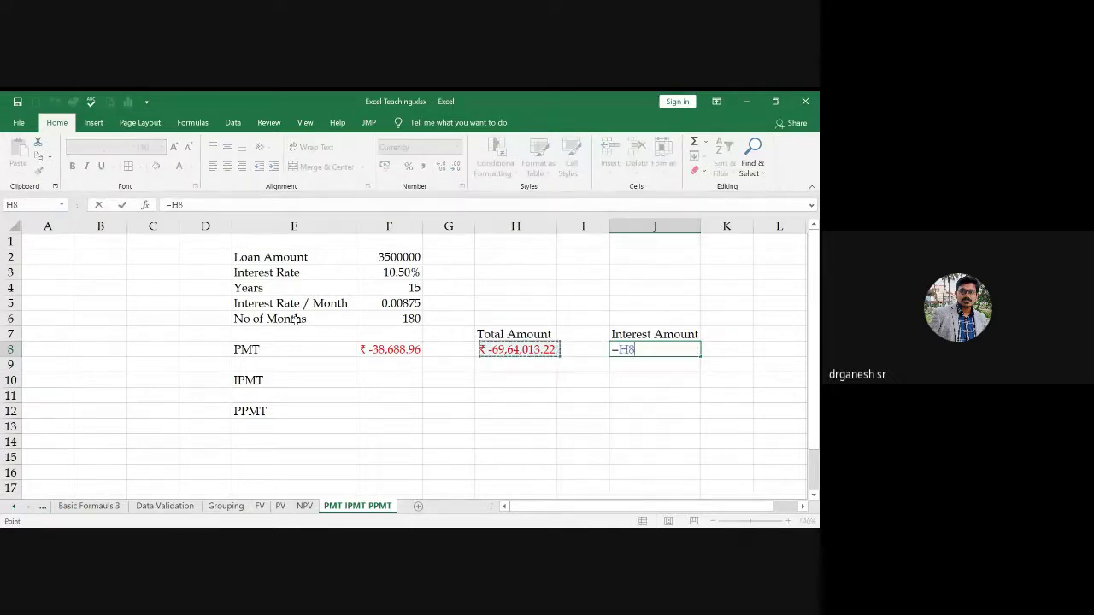
{"action": "type", "text": "+"}
{"action": "key", "text": "Up"}
{"action": "key", "text": "Up"}
{"action": "key", "text": "Up"}
{"action": "key", "text": "Up"}
{"action": "key", "text": "Up"}
{"action": "key", "text": "Up"}
{"action": "key", "text": "Left"}
{"action": "key", "text": "Left"}
{"action": "key", "text": "Left"}
{"action": "key", "text": "Left"}
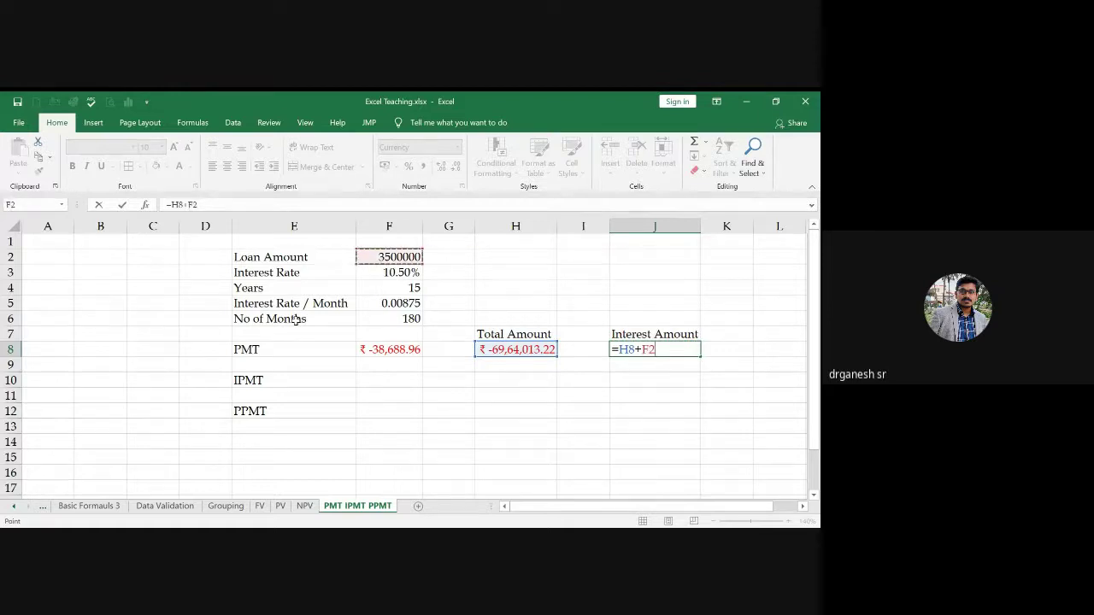
{"action": "key", "text": "Return"}
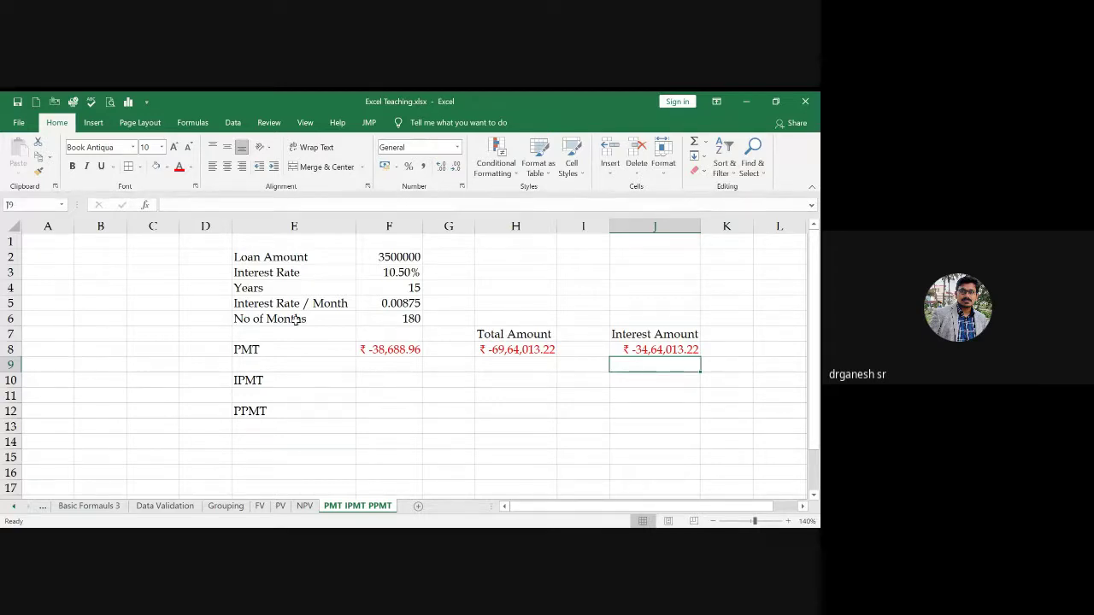
Step: Change the annual interest rate in F3 to 5%
{"action": "left_click", "coordinate": [398, 270]}
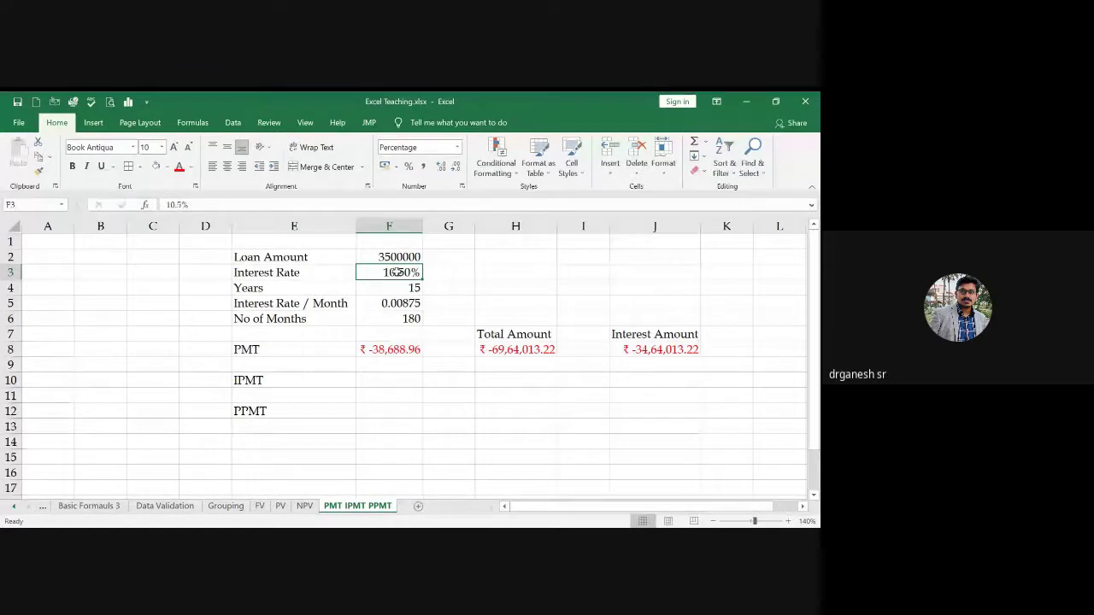
{"action": "type", "text": "5"}
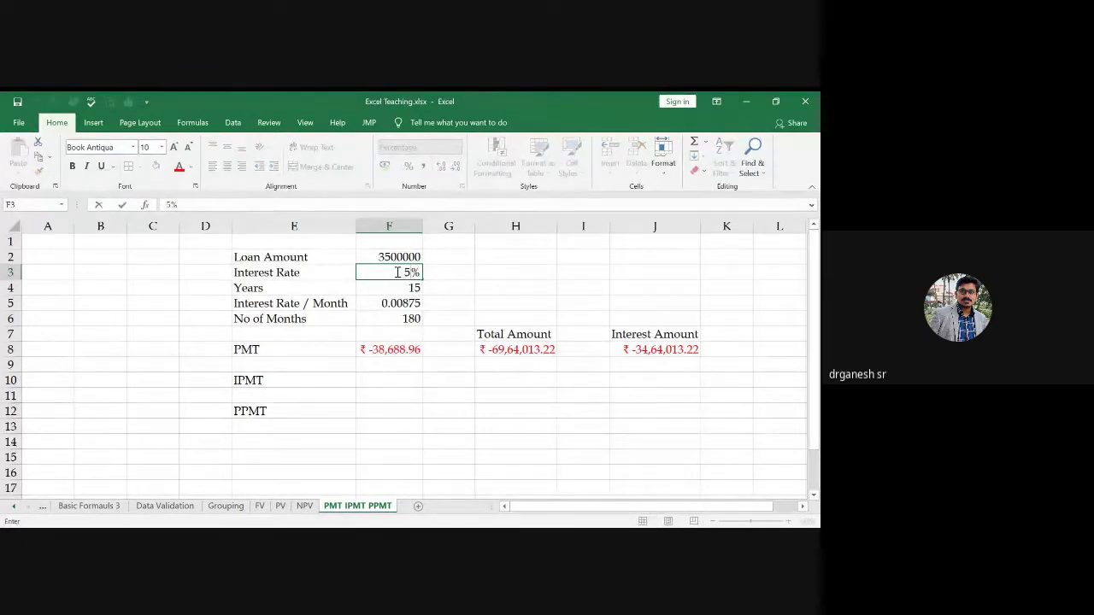
{"action": "key", "text": "Return"}
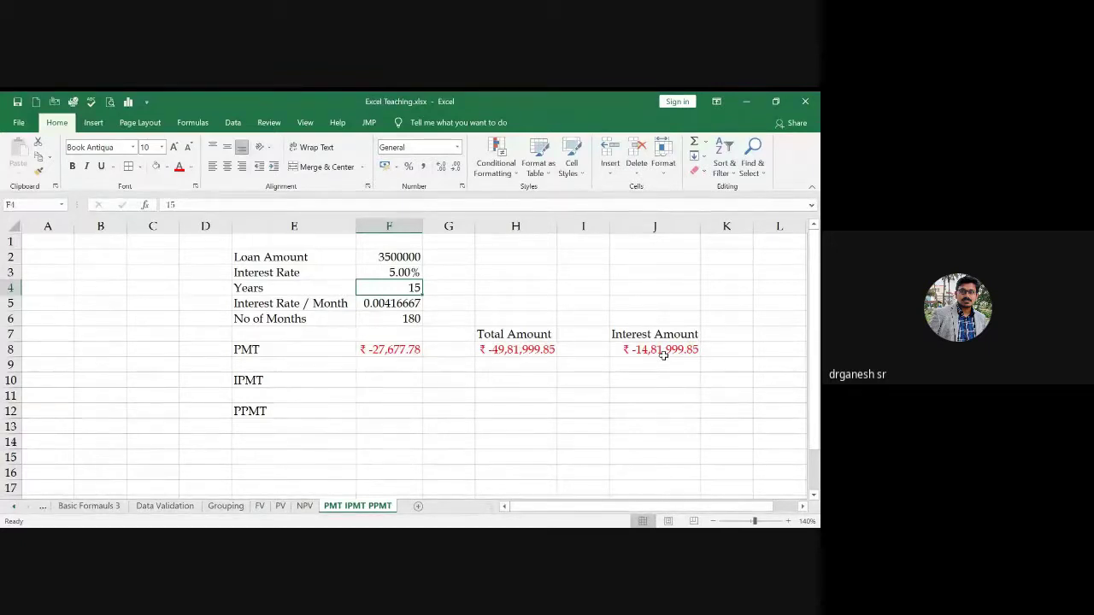
Step: Review the PMT formula in F8 alongside the IPMT and PPMT labels in column E
{"action": "left_click", "coordinate": [384, 332]}
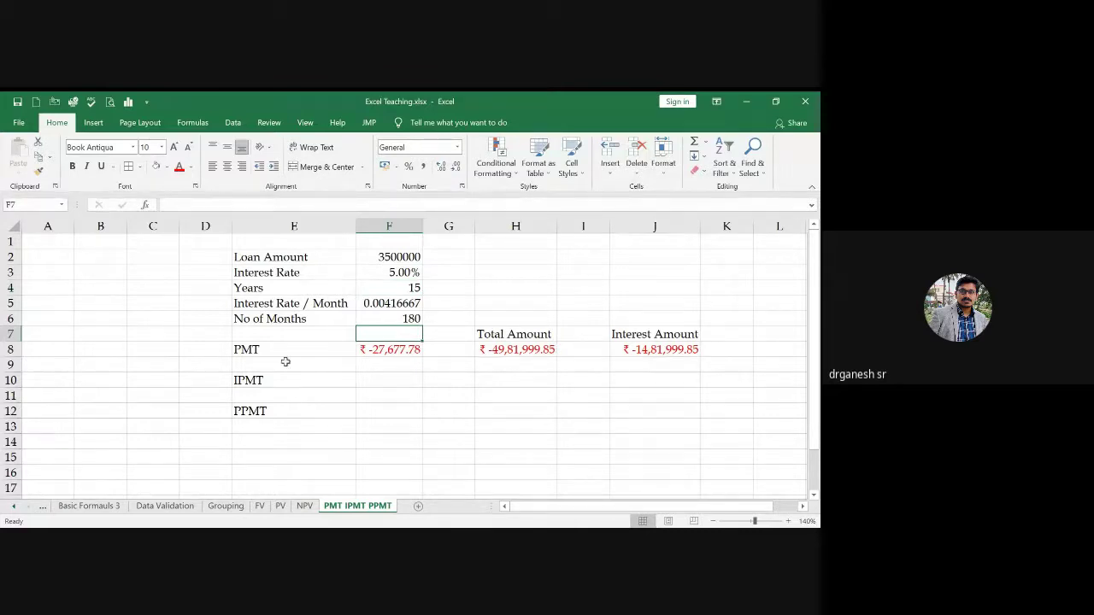
{"action": "left_click", "coordinate": [411, 351]}
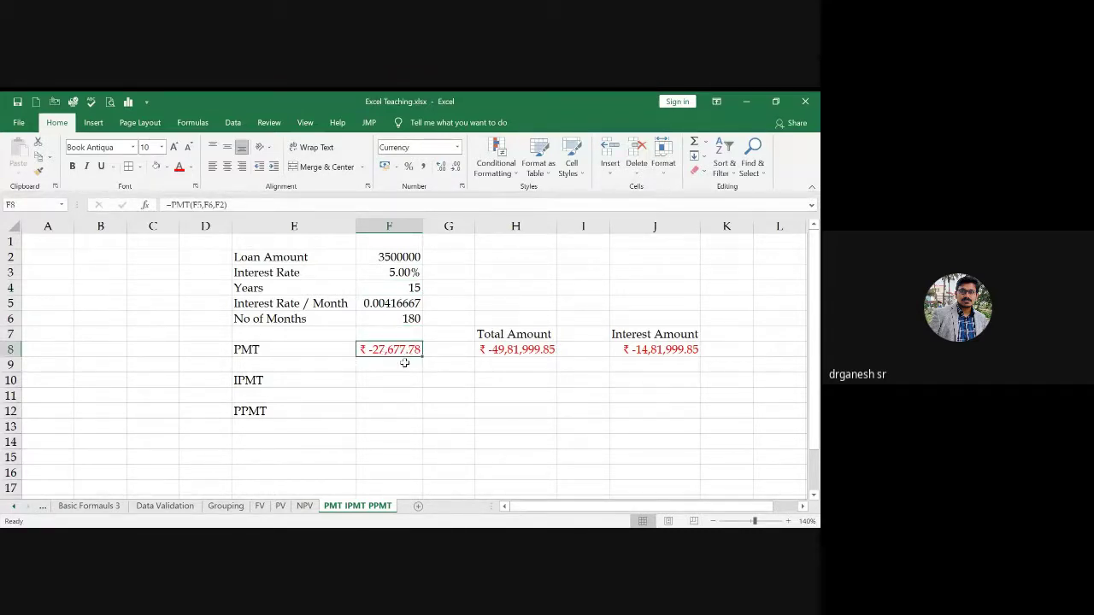
{"action": "left_click", "coordinate": [268, 386]}
{"action": "left_click", "coordinate": [268, 410]}
{"action": "left_click", "coordinate": [272, 378]}
{"action": "left_click", "coordinate": [270, 407]}
{"action": "left_click", "coordinate": [267, 380]}
{"action": "left_click", "coordinate": [265, 409]}
{"action": "left_click", "coordinate": [376, 347]}
Step: Calculate the interest portion of the payment in F10 with the formula =IPMT(F5,F4,F6,F2)
{"action": "left_click", "coordinate": [513, 377]}
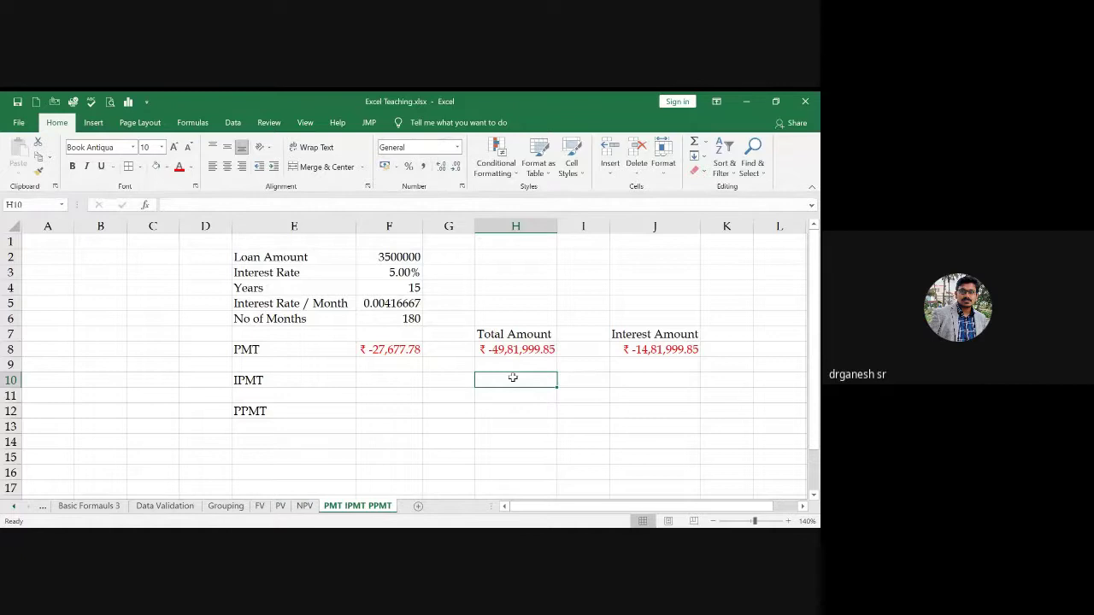
{"action": "key", "text": "Left"}
{"action": "key", "text": "Left"}
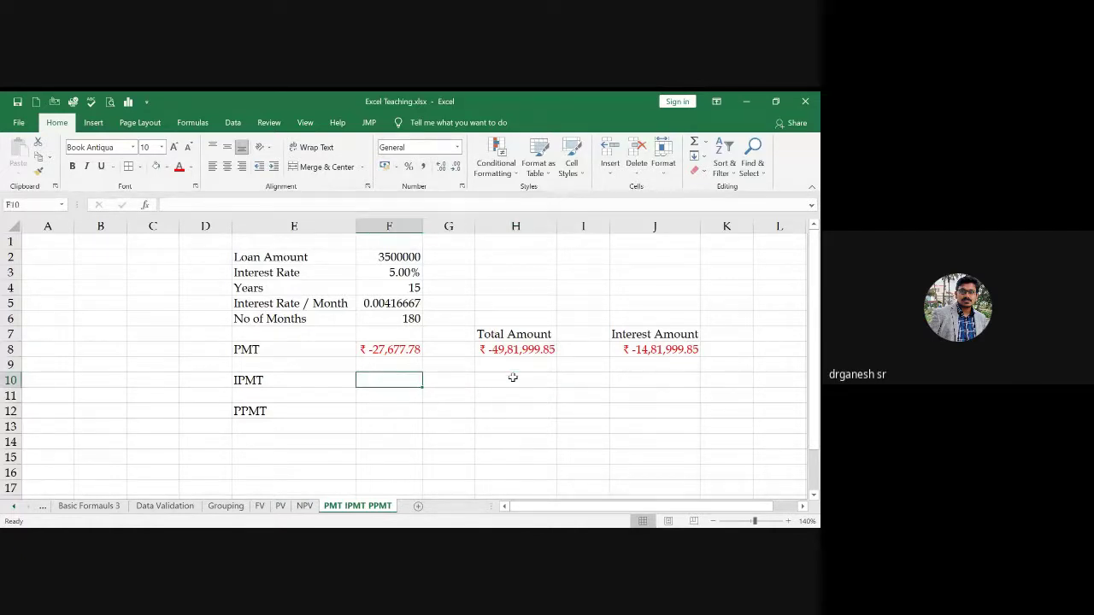
{"action": "type", "text": "="}
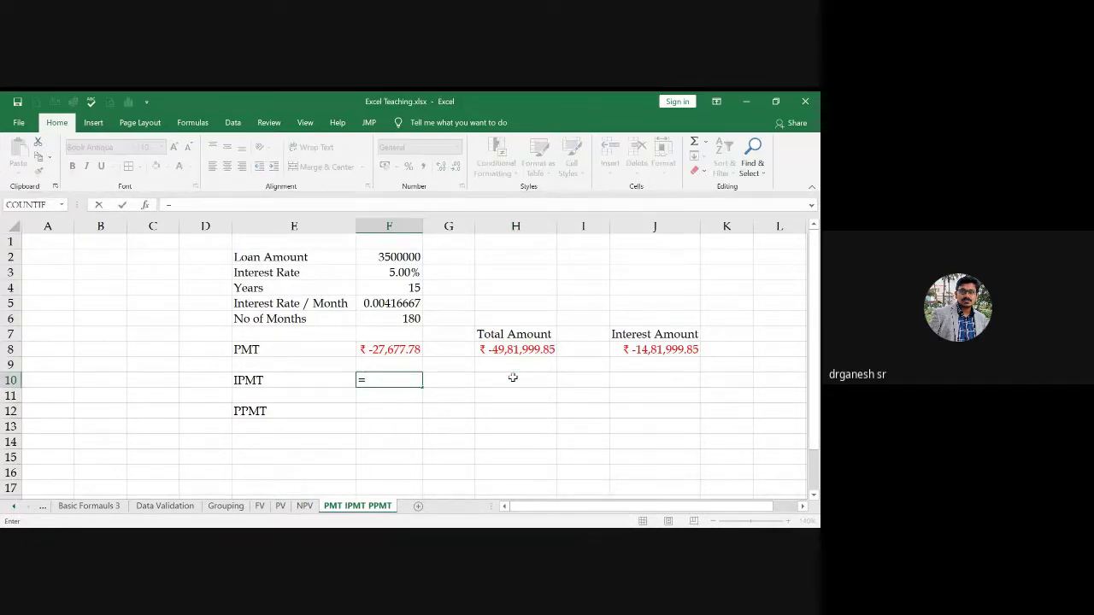
{"action": "type", "text": "ipmt("}
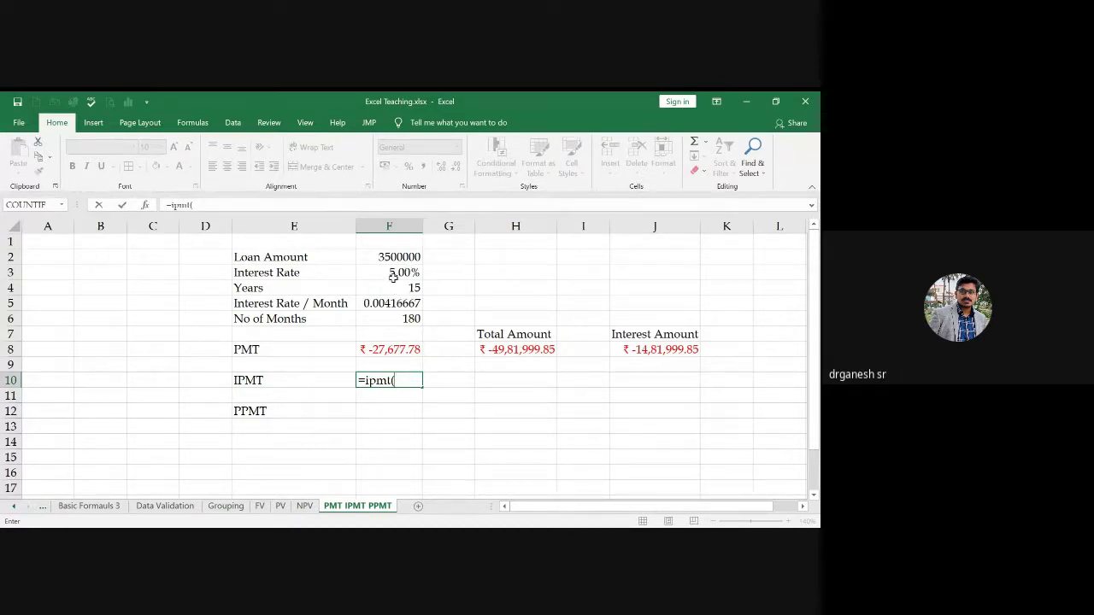
{"action": "left_click", "coordinate": [392, 274]}
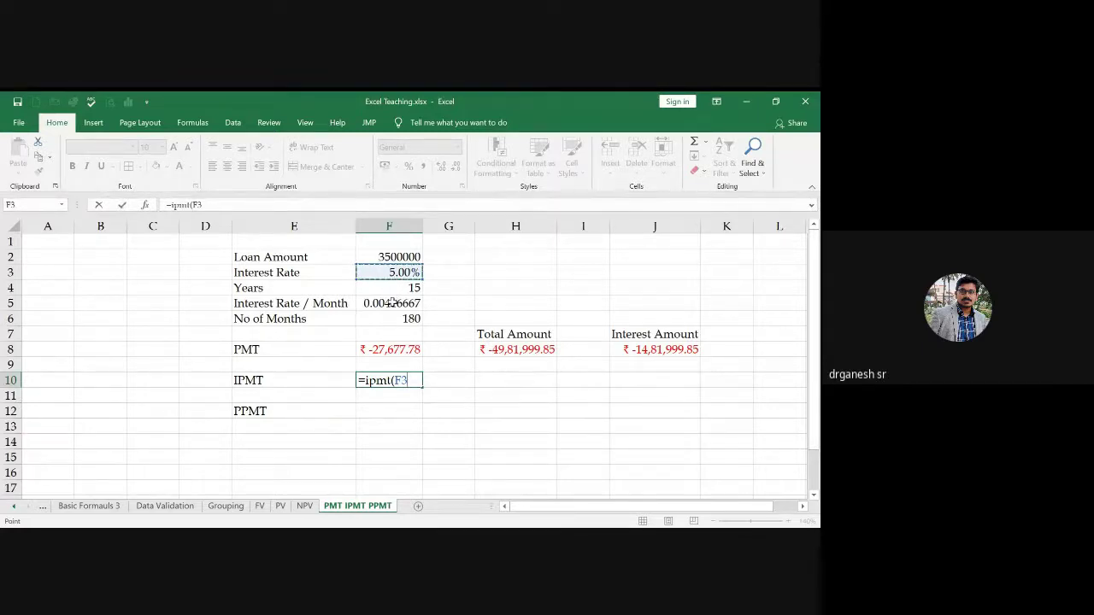
{"action": "left_click", "coordinate": [390, 302]}
{"action": "type", "text": ","}
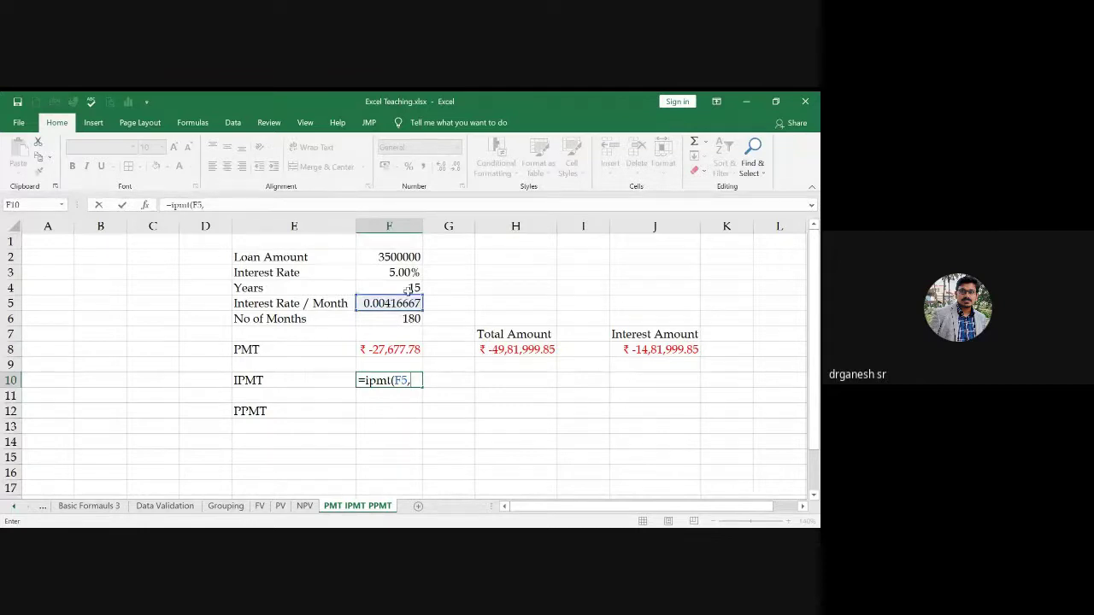
{"action": "left_click", "coordinate": [409, 288]}
{"action": "type", "text": ","}
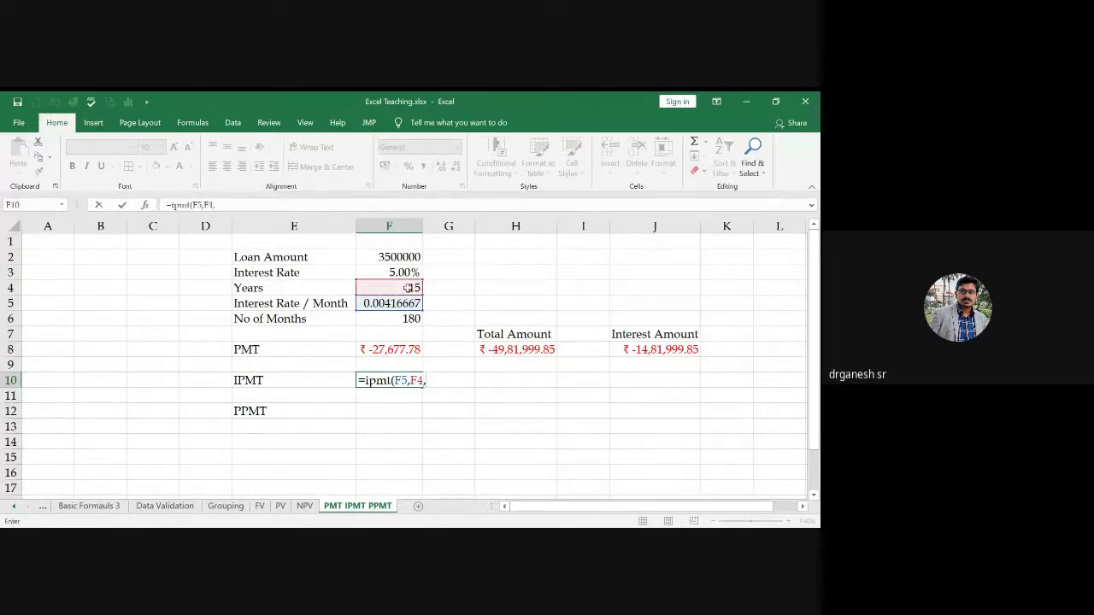
{"action": "left_click", "coordinate": [405, 319]}
{"action": "type", "text": ","}
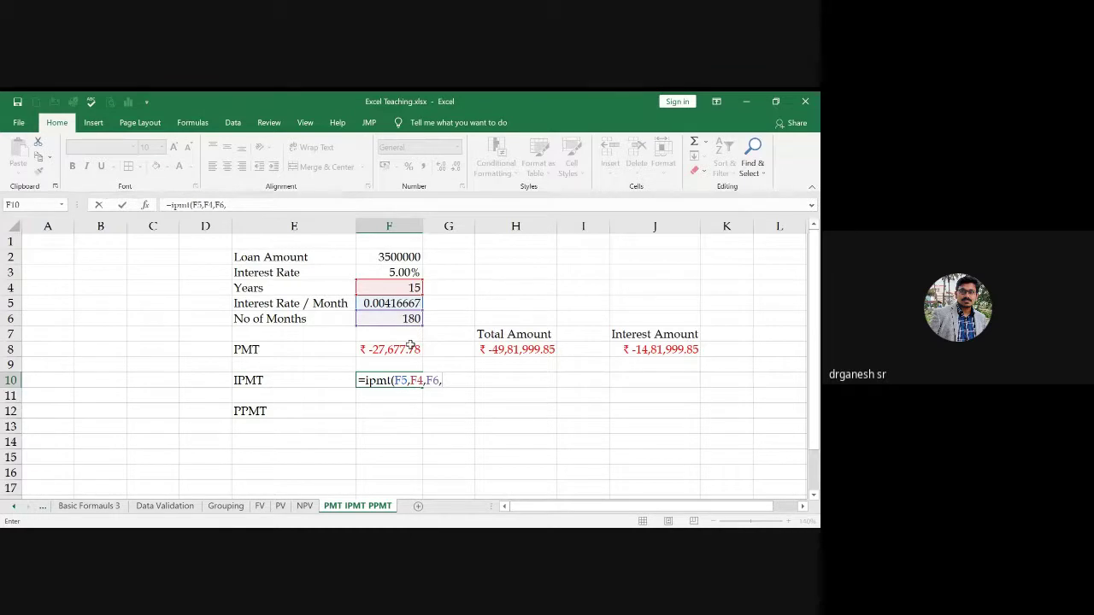
{"action": "left_click", "coordinate": [397, 259]}
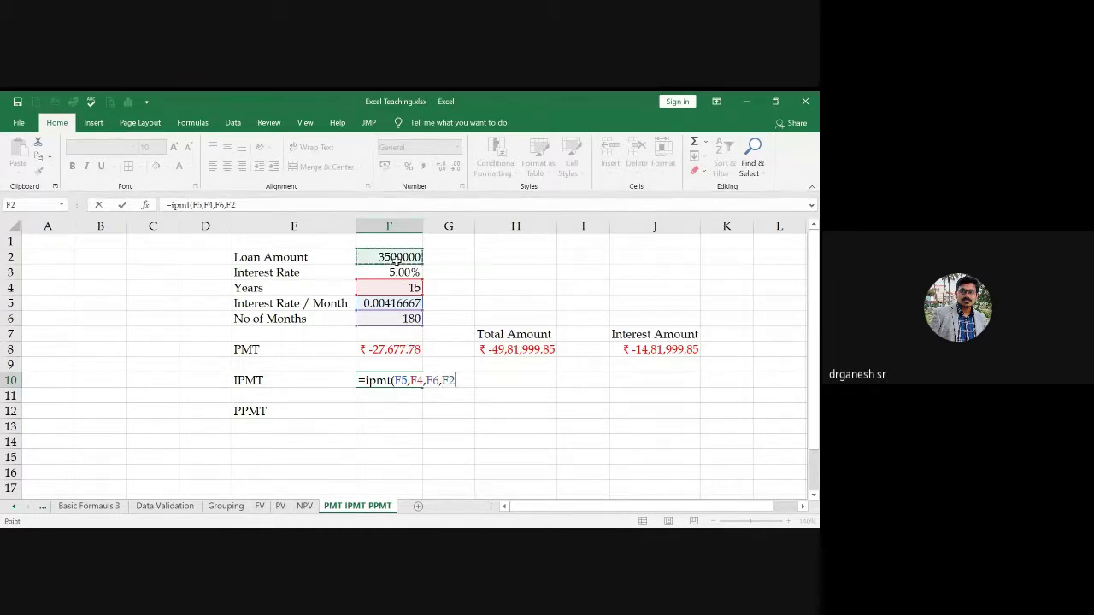
{"action": "type", "text": ")"}
{"action": "key", "text": "Return"}
Step: Calculate the principal portion of the payment in F12 with the formula =PPMT(F5,F4,F6,F2)
{"action": "key", "text": "Down"}
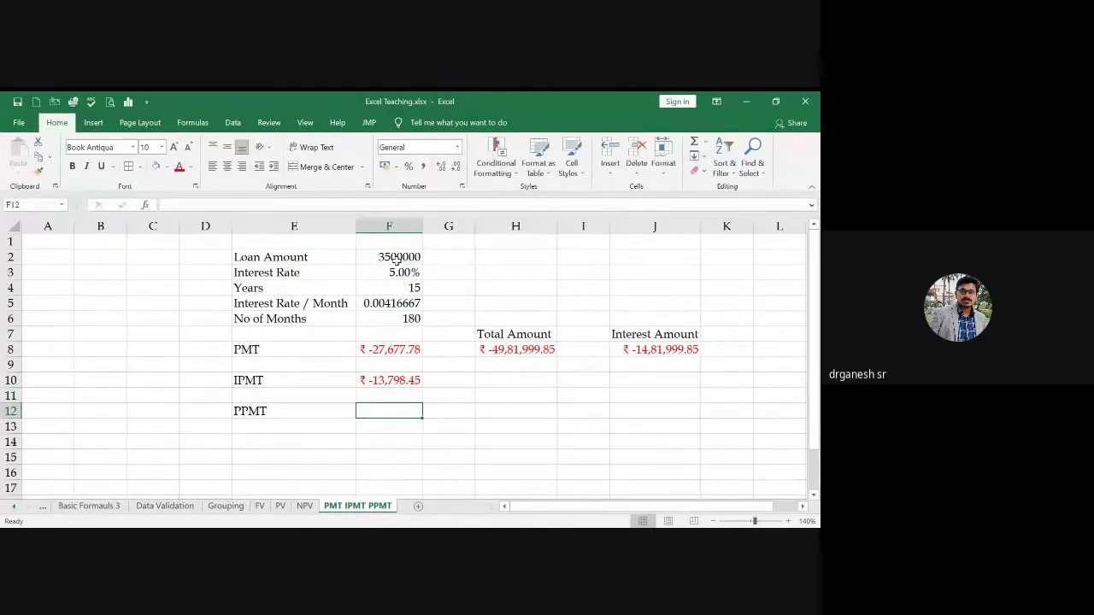
{"action": "type", "text": "=ppmt("}
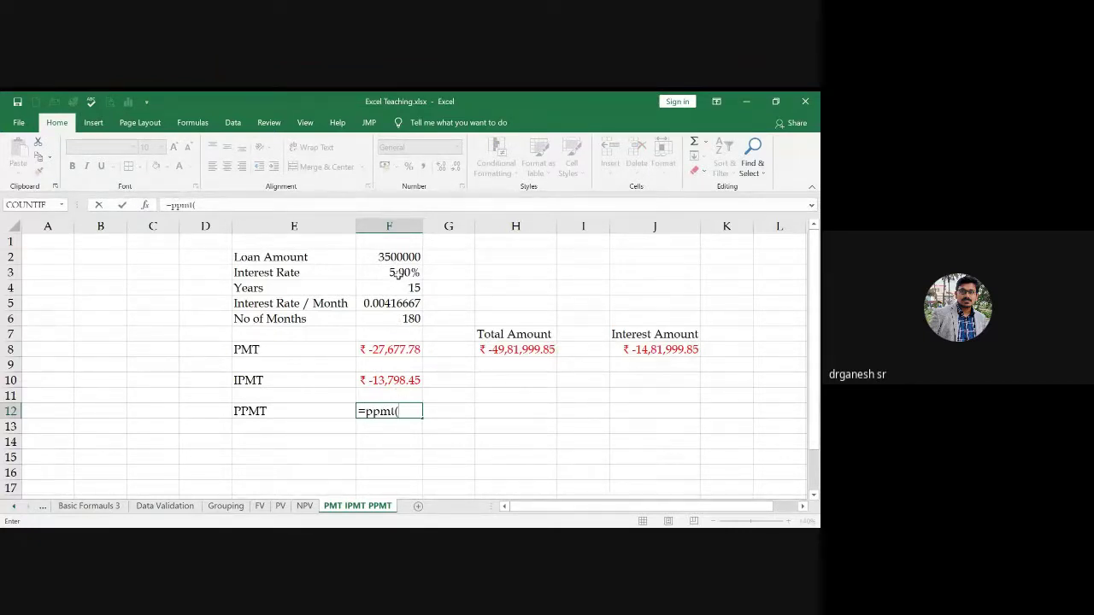
{"action": "left_click", "coordinate": [398, 302]}
{"action": "type", "text": ","}
{"action": "left_click", "coordinate": [402, 288]}
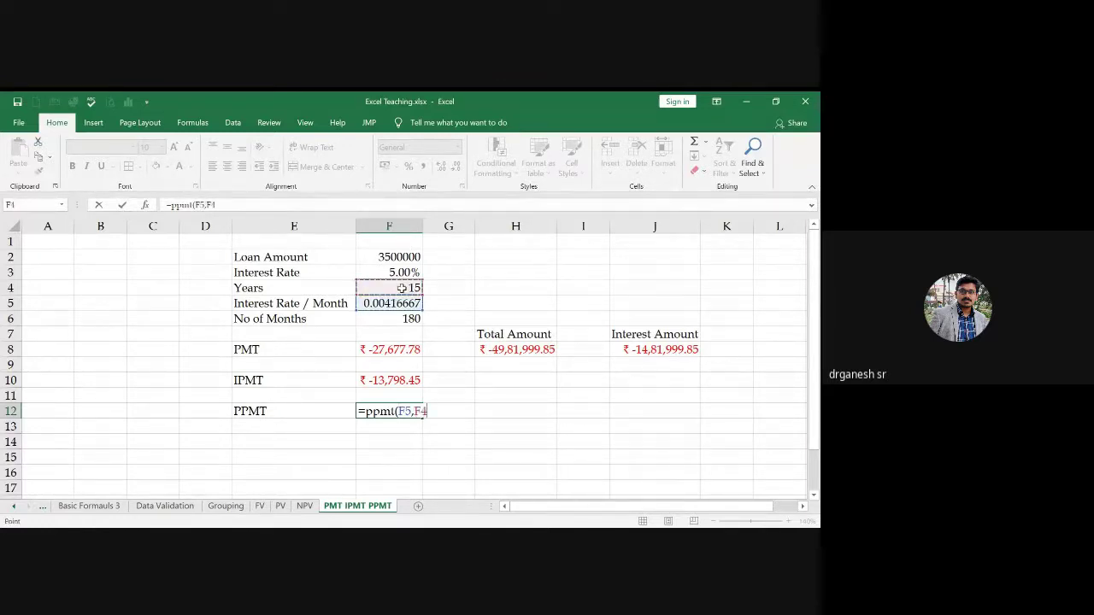
{"action": "type", "text": ","}
{"action": "left_click", "coordinate": [409, 319]}
{"action": "type", "text": ","}
{"action": "left_click", "coordinate": [405, 256]}
{"action": "key", "text": "Return"}
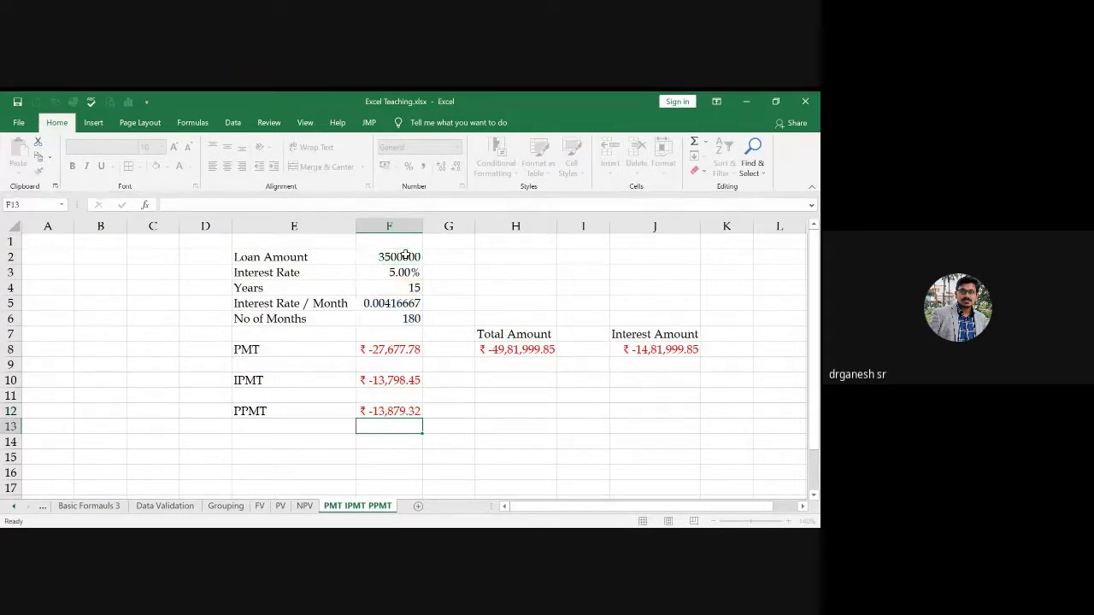
Step: Add the PPMT and IPMT amounts in F15 with the formula =F12+F10
{"action": "key", "text": "Up"}
{"action": "key", "text": "Up"}
{"action": "key", "text": "Up"}
{"action": "key", "text": "shift+Down"}
{"action": "key", "text": "shift+Down"}
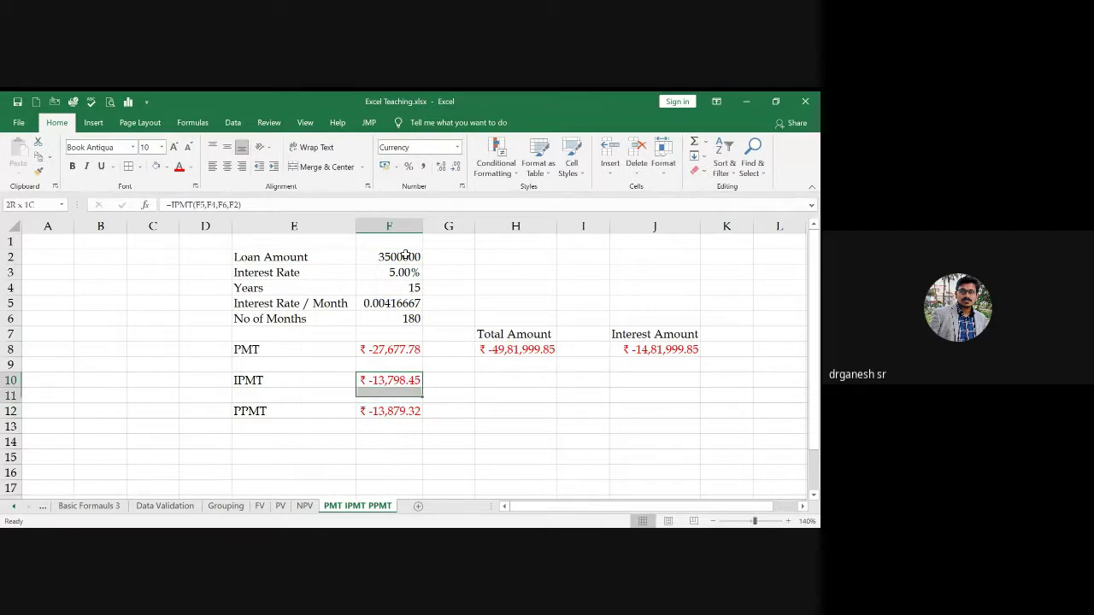
{"action": "key", "text": "Down"}
{"action": "key", "text": "Down"}
{"action": "key", "text": "Down"}
{"action": "key", "text": "Down"}
{"action": "key", "text": "Down"}
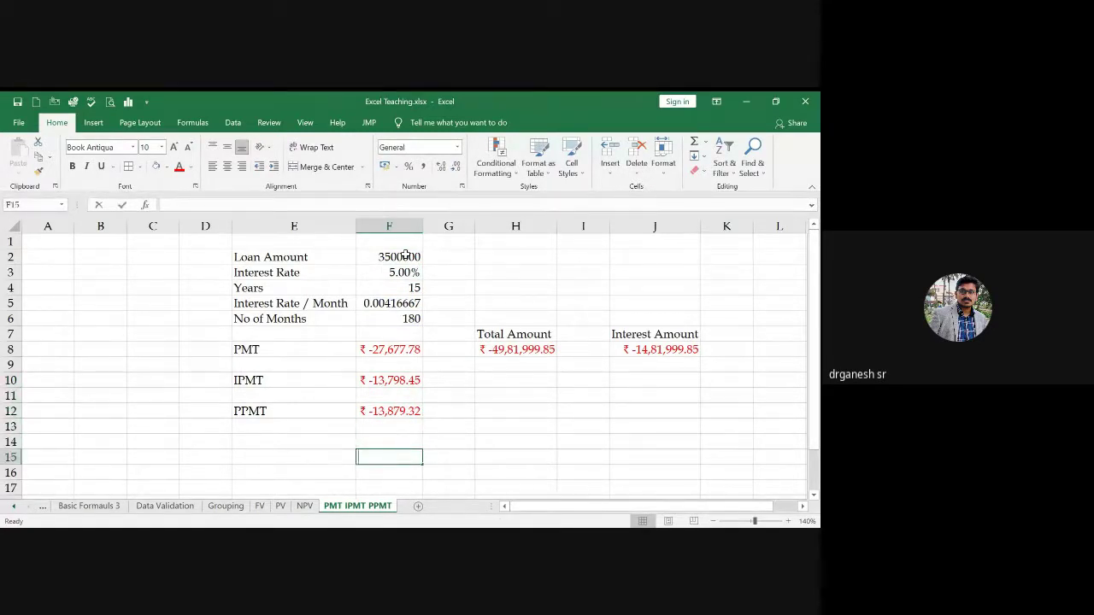
{"action": "type", "text": "="}
{"action": "key", "text": "Up"}
{"action": "key", "text": "Up"}
{"action": "key", "text": "Up"}
{"action": "type", "text": "+"}
{"action": "key", "text": "Up"}
{"action": "key", "text": "Up"}
{"action": "key", "text": "Up"}
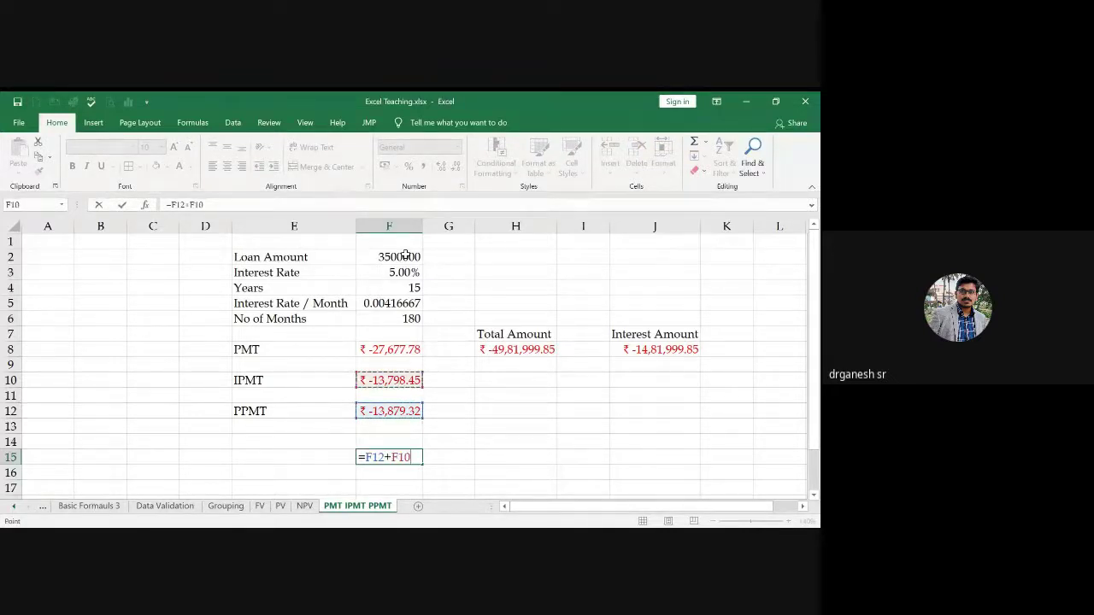
{"action": "key", "text": "Return"}
{"action": "key", "text": "Up"}
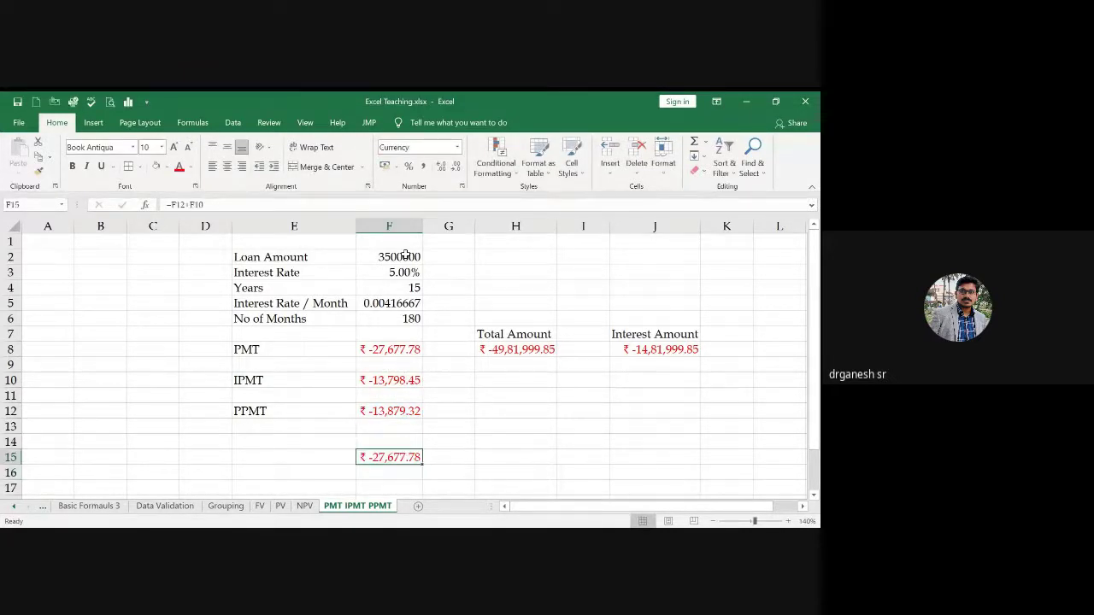
Step: Compare the PMT in F8 with the sum in F15, and check the IPMT and PPMT formulas in F10 and F12
{"action": "left_click", "coordinate": [389, 349]}
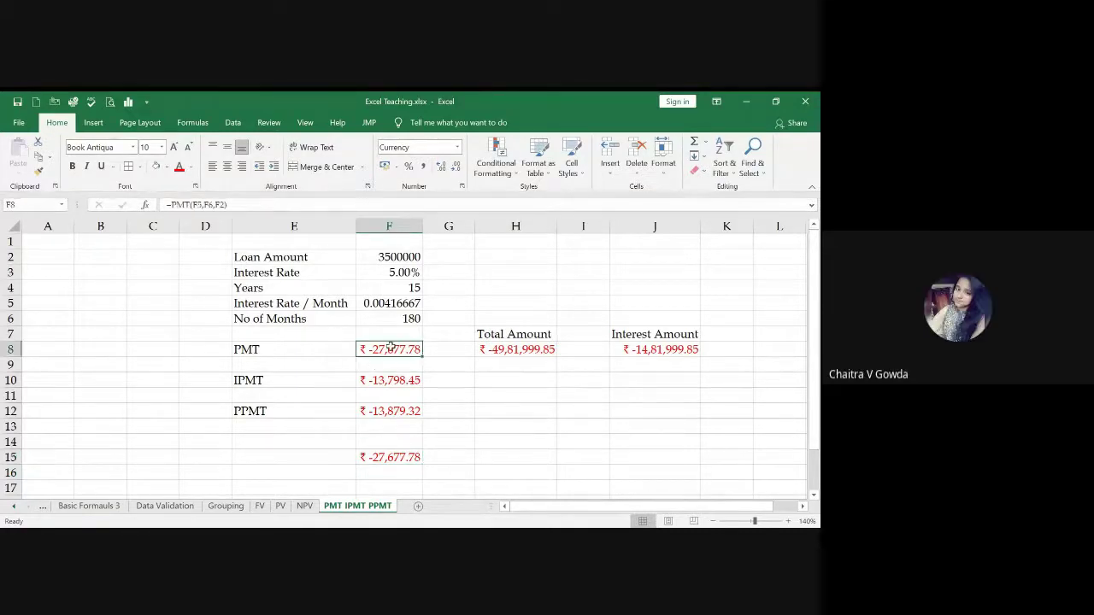
{"action": "left_click", "coordinate": [391, 454]}
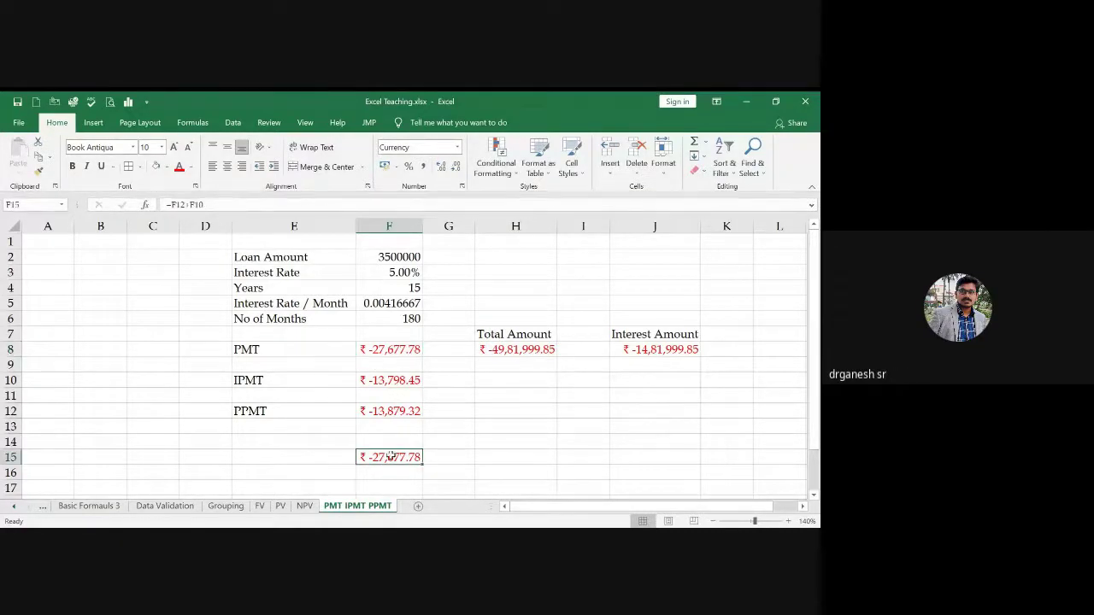
{"action": "left_click", "coordinate": [389, 350]}
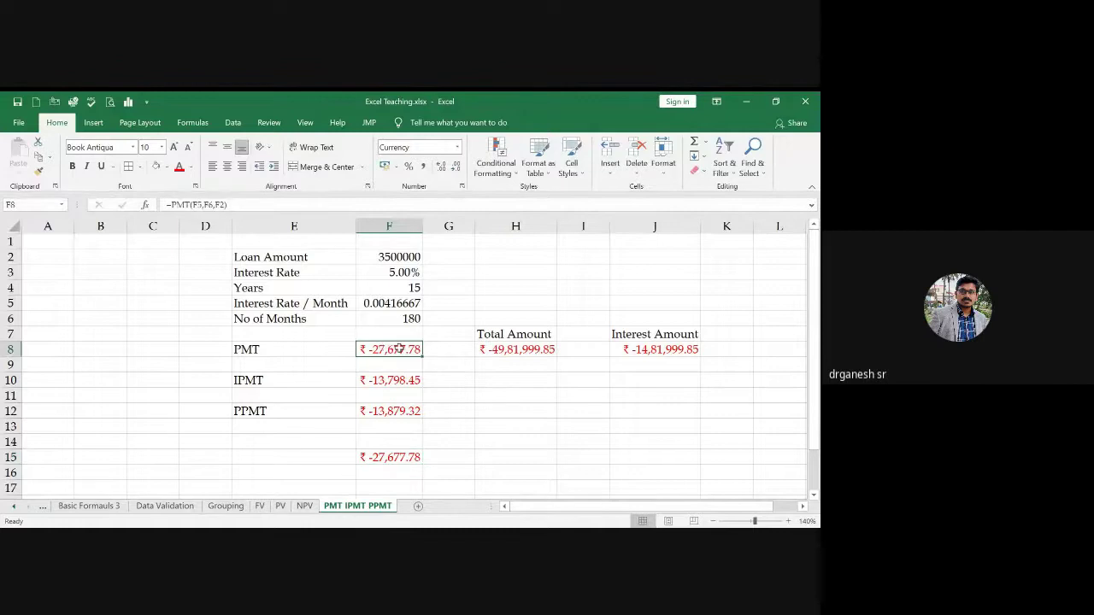
{"action": "left_click", "coordinate": [388, 376]}
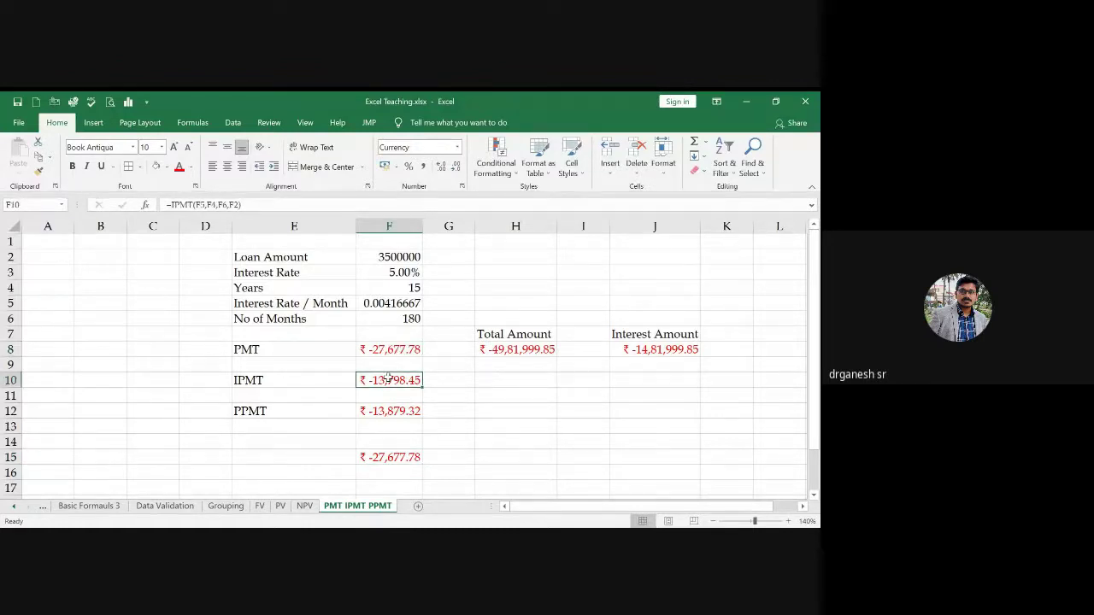
{"action": "left_click", "coordinate": [383, 415]}
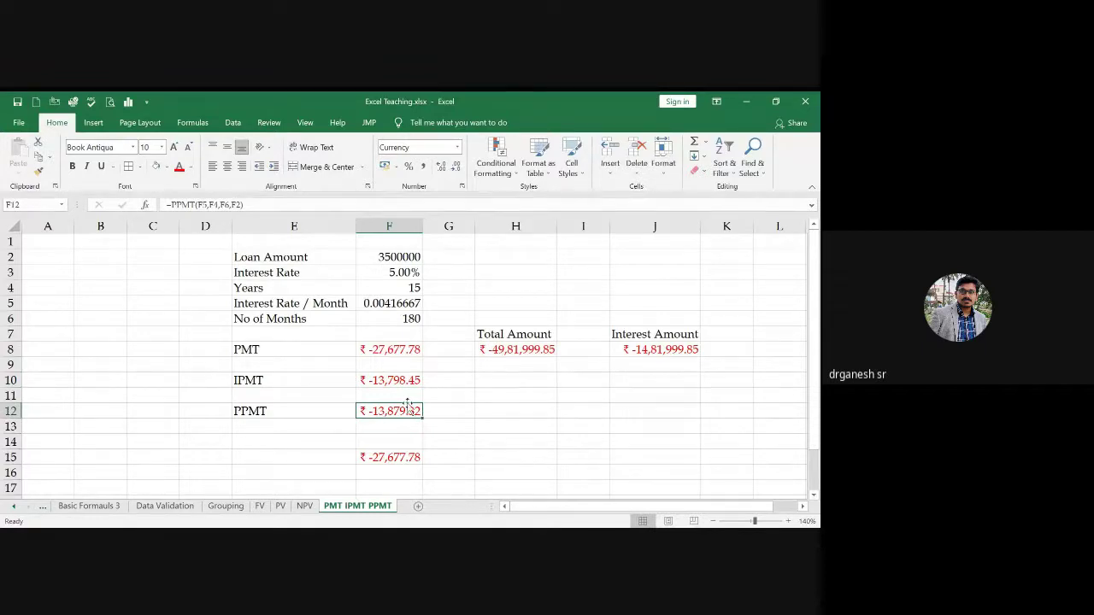
{"action": "left_click", "coordinate": [406, 381]}
Step: Try multiplying IPMT by the number of months in J10 with =F10*F6, and delete the formula
{"action": "left_click", "coordinate": [492, 382]}
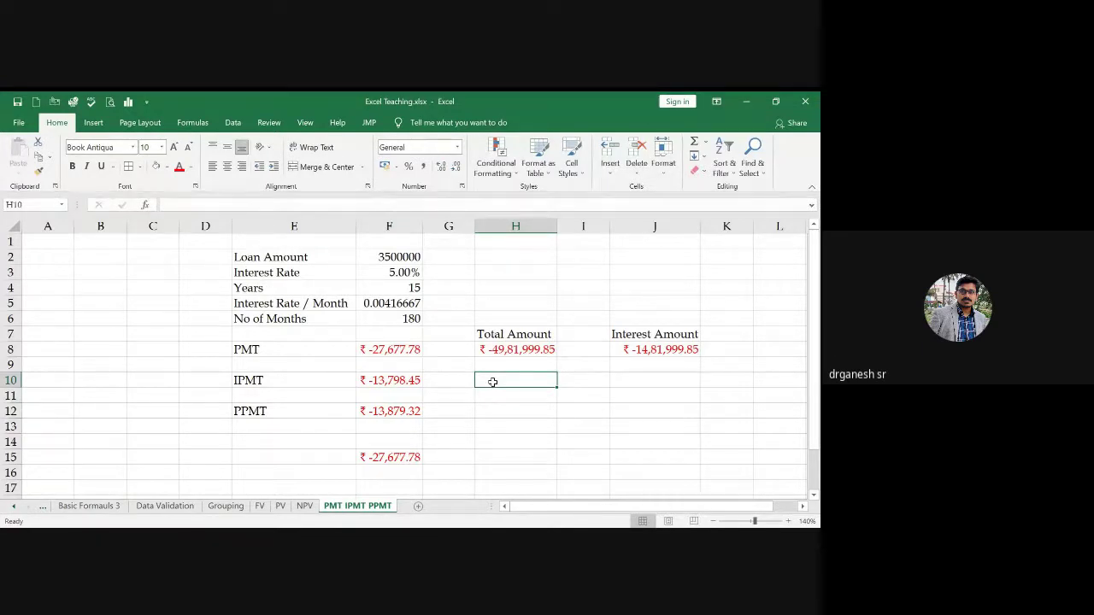
{"action": "key", "text": "Right"}
{"action": "key", "text": "Right"}
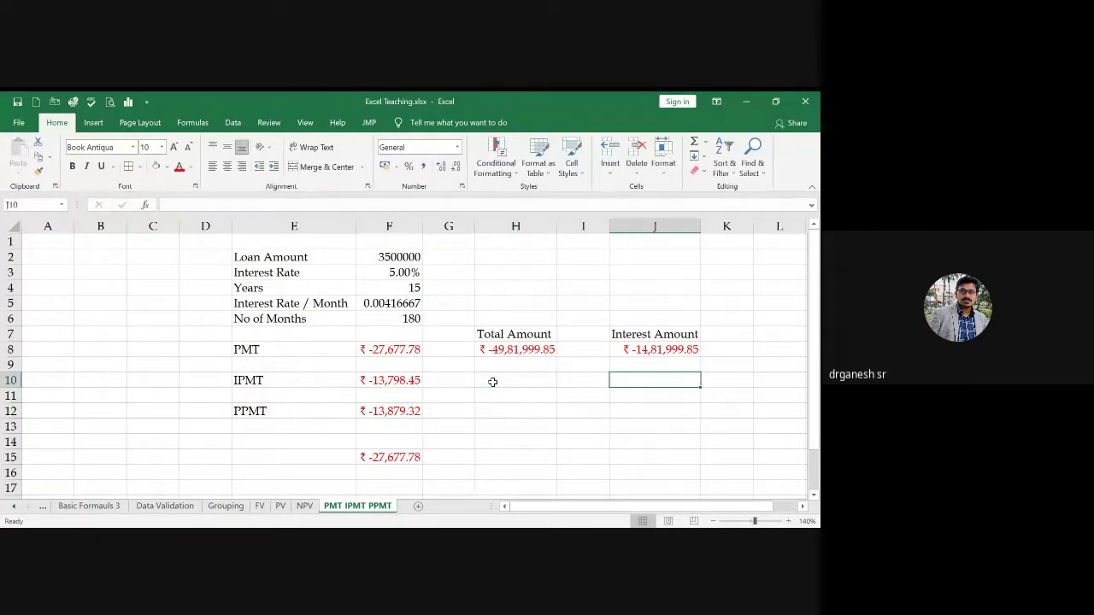
{"action": "type", "text": "="}
{"action": "key", "text": "Left"}
{"action": "key", "text": "Left"}
{"action": "key", "text": "Left"}
{"action": "key", "text": "Left"}
{"action": "type", "text": "*"}
{"action": "key", "text": "Up"}
{"action": "key", "text": "Up"}
{"action": "key", "text": "Up"}
{"action": "key", "text": "Left"}
{"action": "key", "text": "Left"}
{"action": "key", "text": "Left"}
{"action": "key", "text": "Up"}
{"action": "key", "text": "Left"}
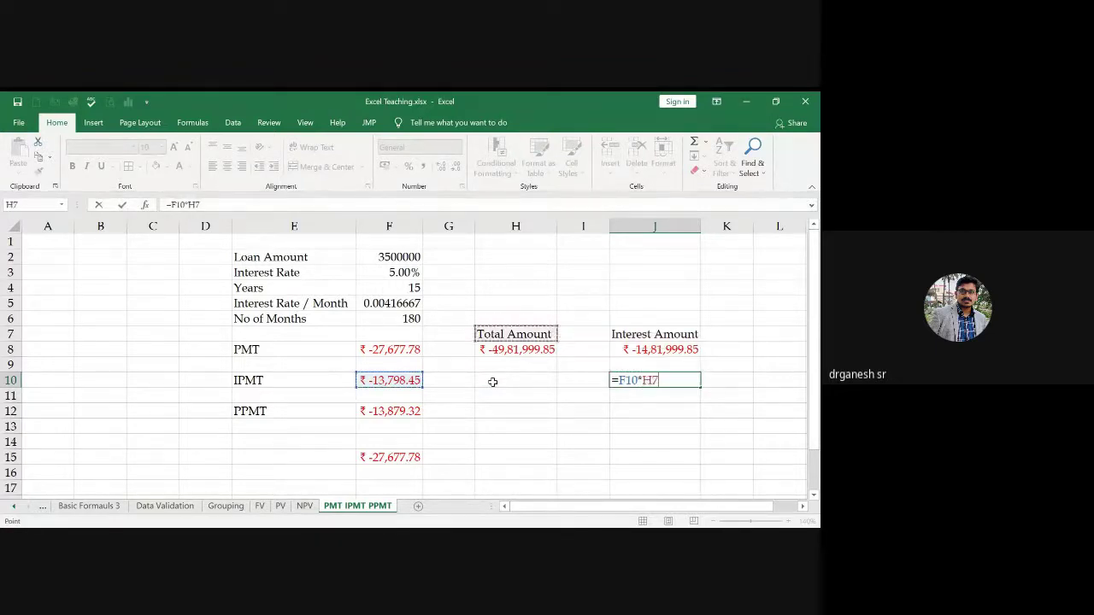
{"action": "key", "text": "Return"}
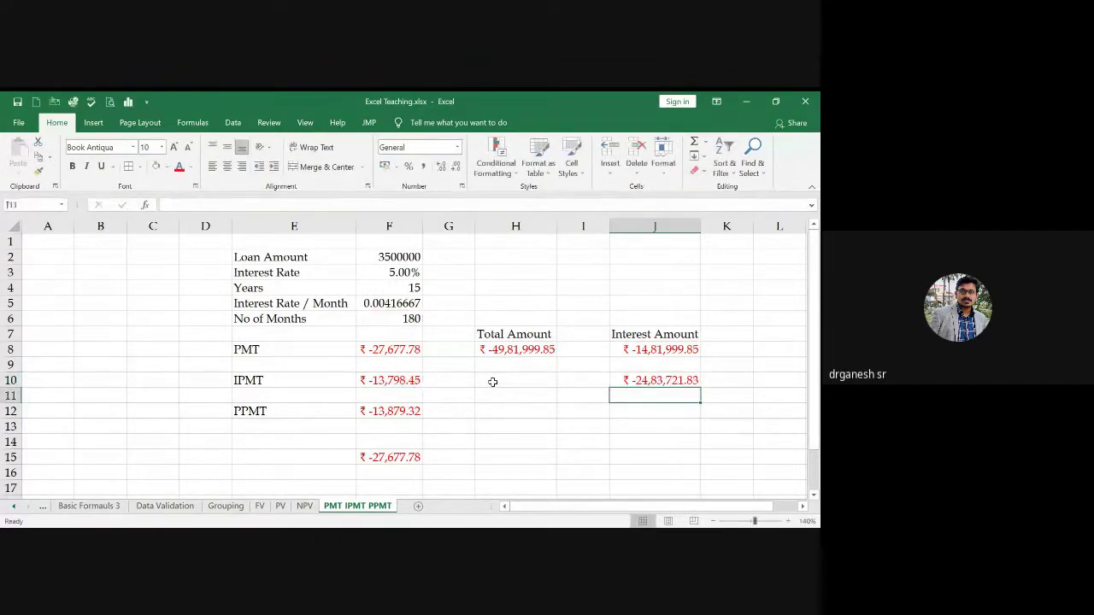
{"action": "key", "text": "Up"}
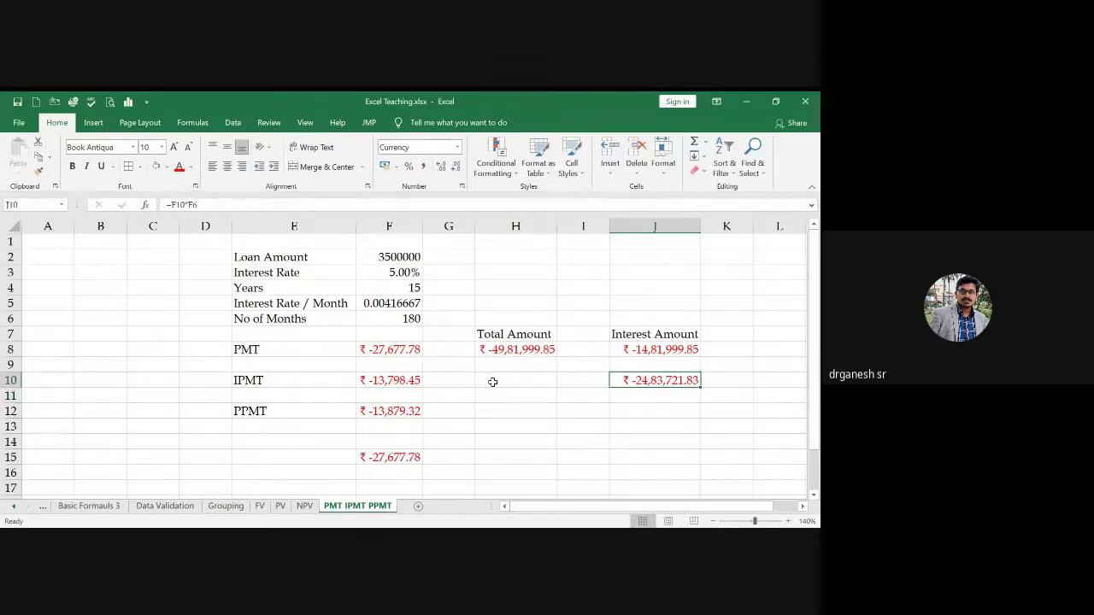
{"action": "key", "text": "Delete"}
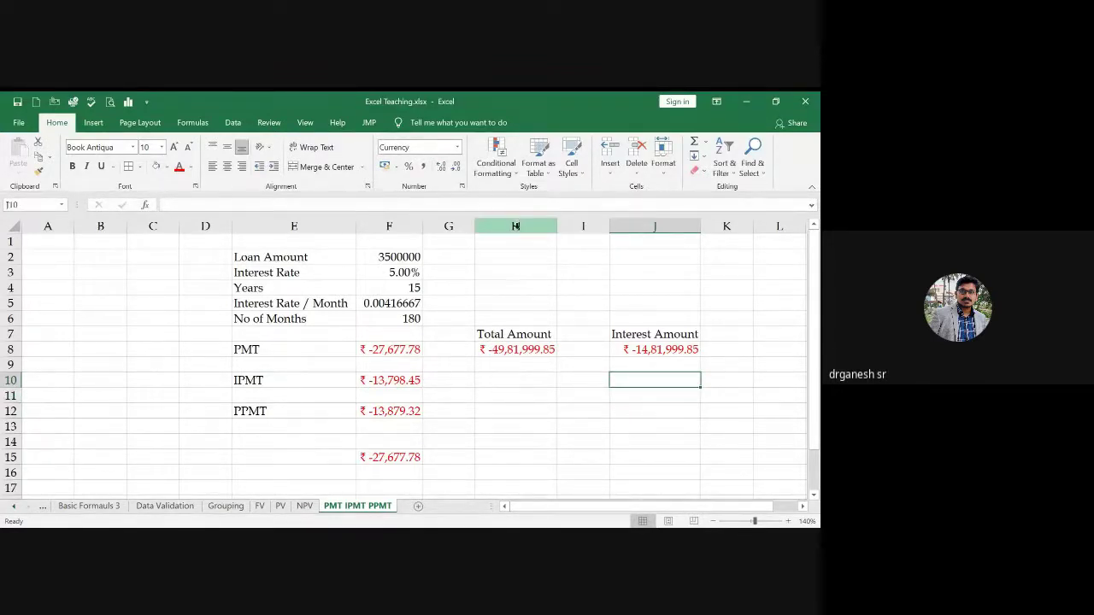
Step: Clear the contents of columns H through J, including the Total Amount and Interest Amount entries
{"action": "left_click_drag", "start_coordinate": [515, 225], "coordinate": [645, 227]}
{"action": "key", "text": "Delete"}
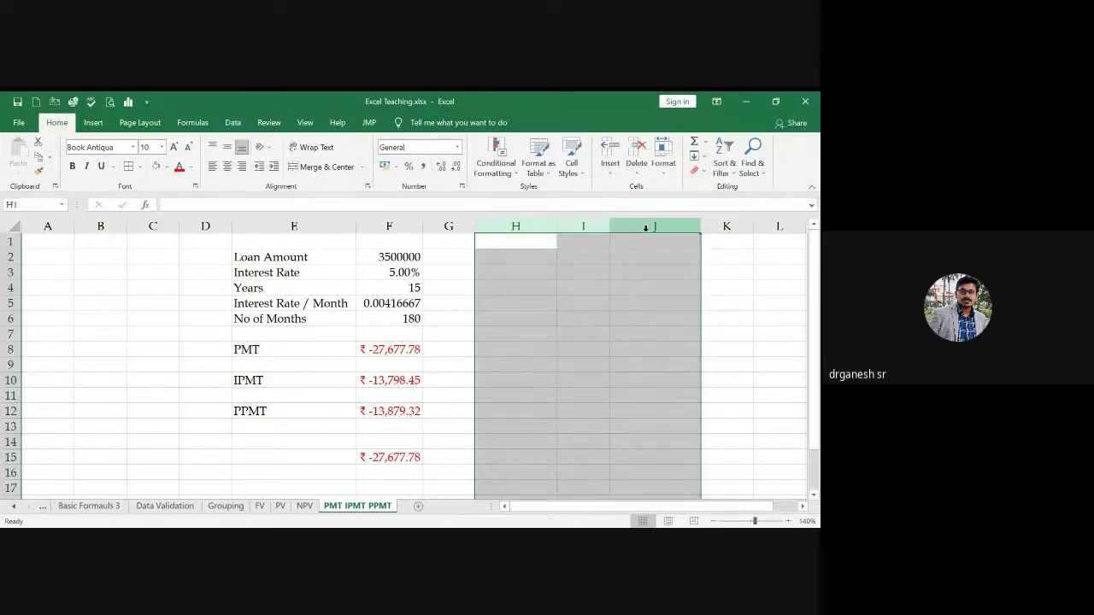
{"action": "left_click", "coordinate": [468, 397]}
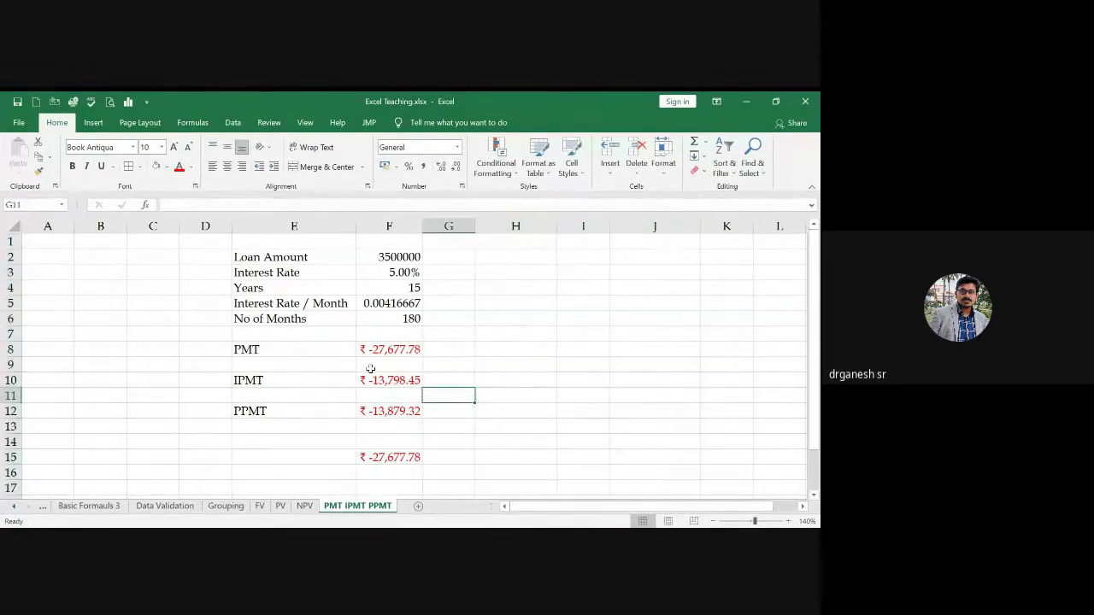
Step: Apply borders to all cells of the PMT, IPMT and PPMT block E8:F12, and delete the sum in F15
{"action": "left_click_drag", "start_coordinate": [290, 351], "coordinate": [388, 413]}
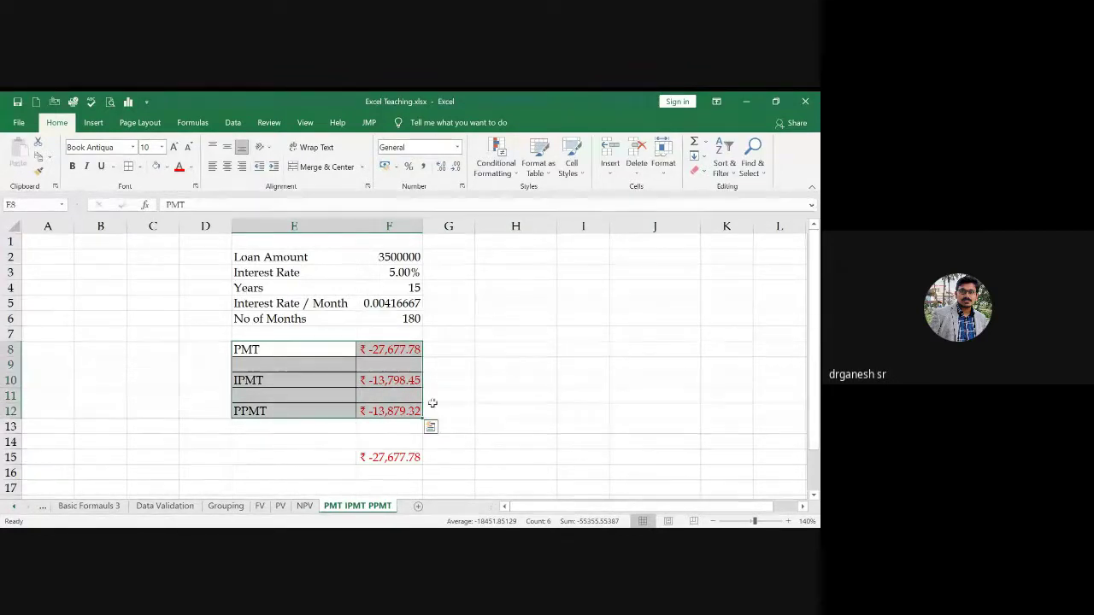
{"action": "left_click_drag", "start_coordinate": [337, 459], "coordinate": [484, 459]}
{"action": "key", "text": "Delete"}
{"action": "left_click", "coordinate": [376, 350]}
Step: Give the loan details in E2:F6 a dark blue-gray fill and a white font color
{"action": "left_click_drag", "start_coordinate": [271, 260], "coordinate": [369, 315]}
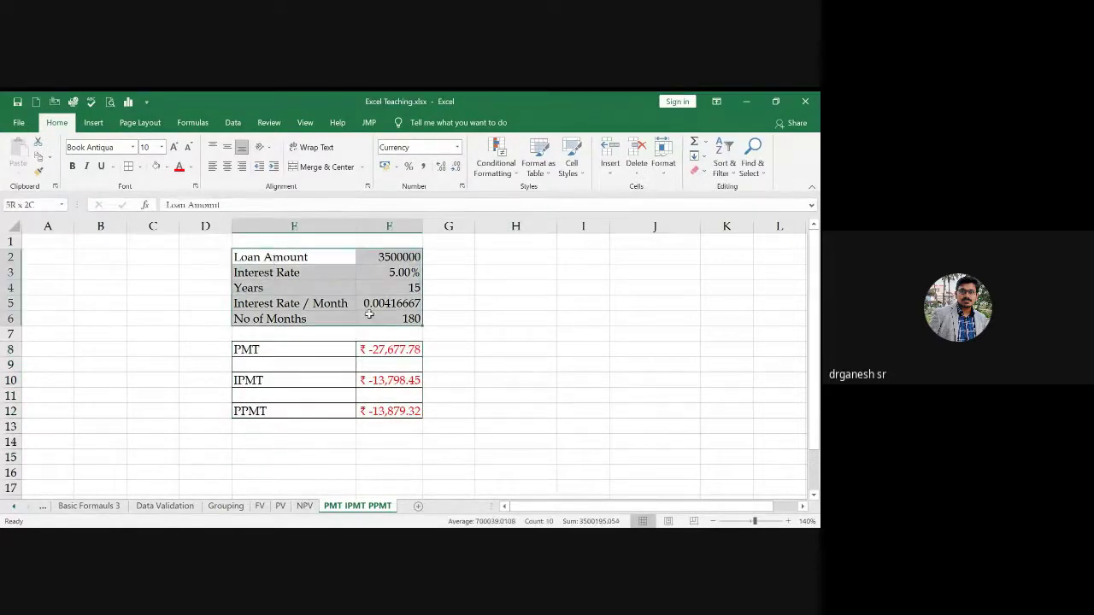
{"action": "left_click", "coordinate": [166, 167]}
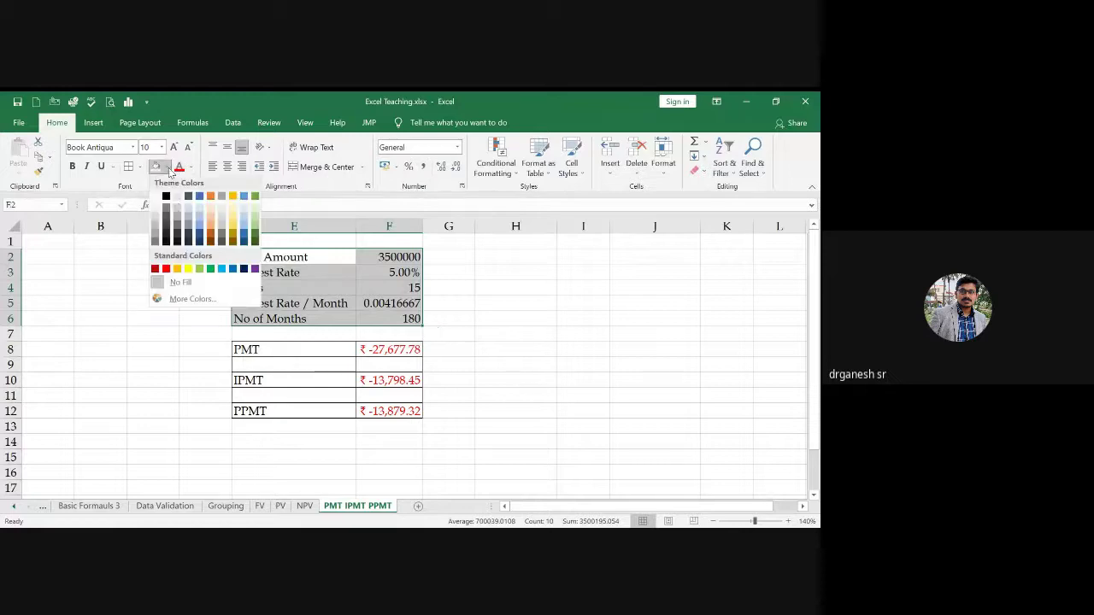
{"action": "left_click", "coordinate": [189, 238]}
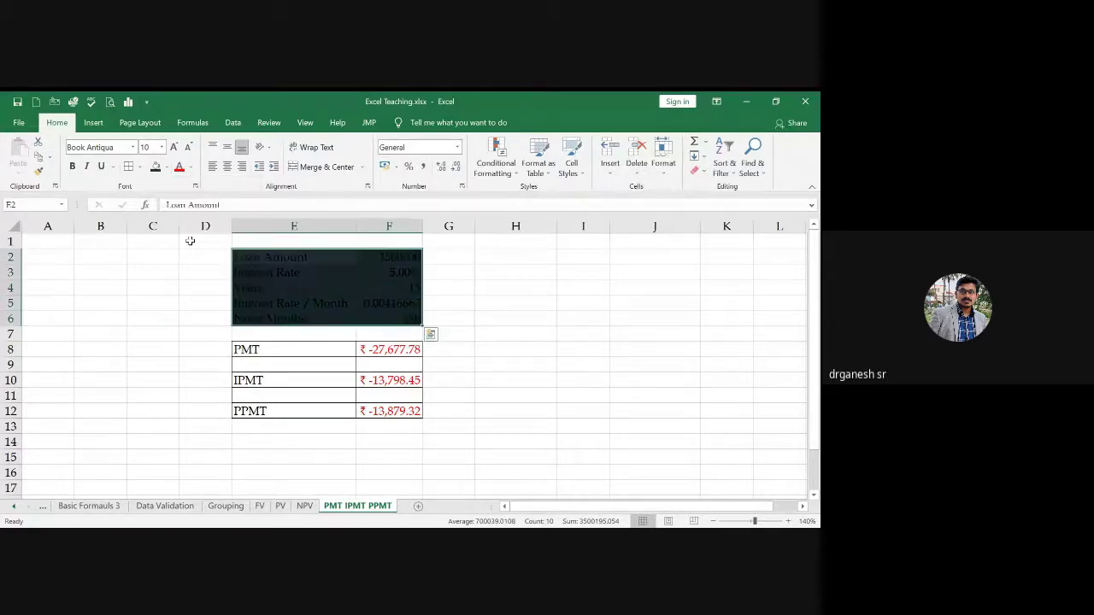
{"action": "left_click", "coordinate": [191, 167]}
{"action": "left_click", "coordinate": [183, 214]}
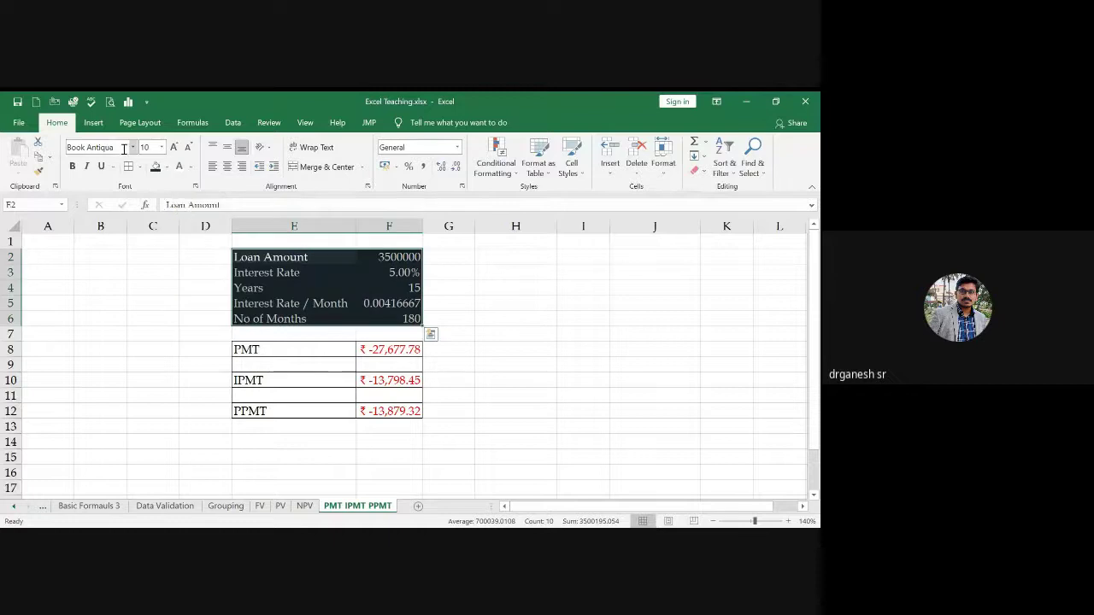
{"action": "left_click", "coordinate": [535, 362]}
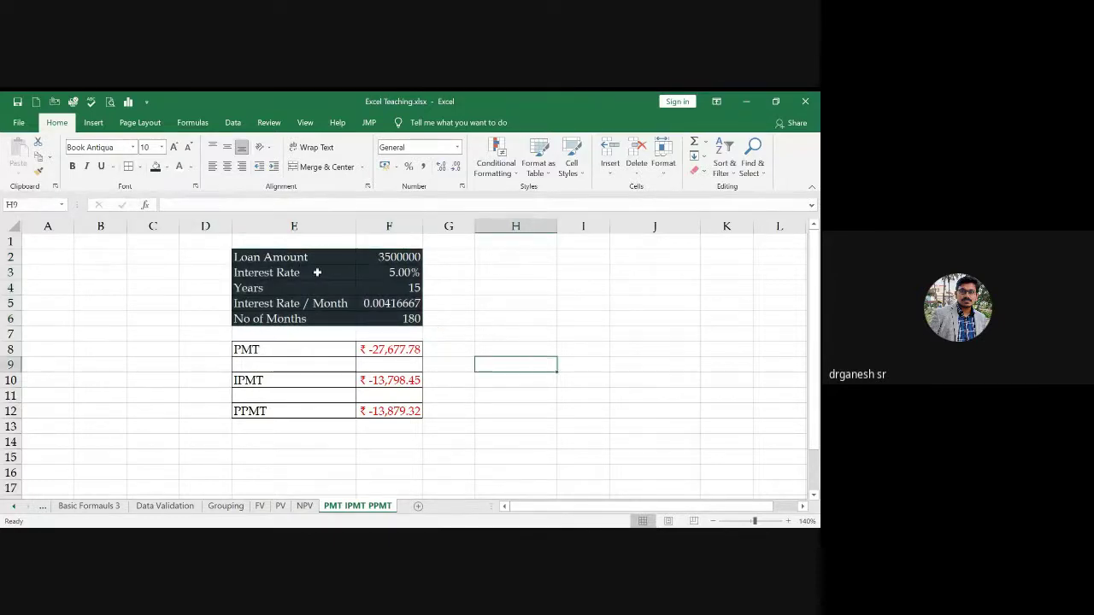
Step: Go through the loan inputs in rows 2 to 6, from Loan Amount to the No of Months formula in F6
{"action": "left_click_drag", "start_coordinate": [298, 257], "coordinate": [369, 258]}
{"action": "left_click_drag", "start_coordinate": [293, 272], "coordinate": [371, 283]}
{"action": "left_click", "coordinate": [291, 290]}
{"action": "left_click_drag", "start_coordinate": [291, 292], "coordinate": [369, 291]}
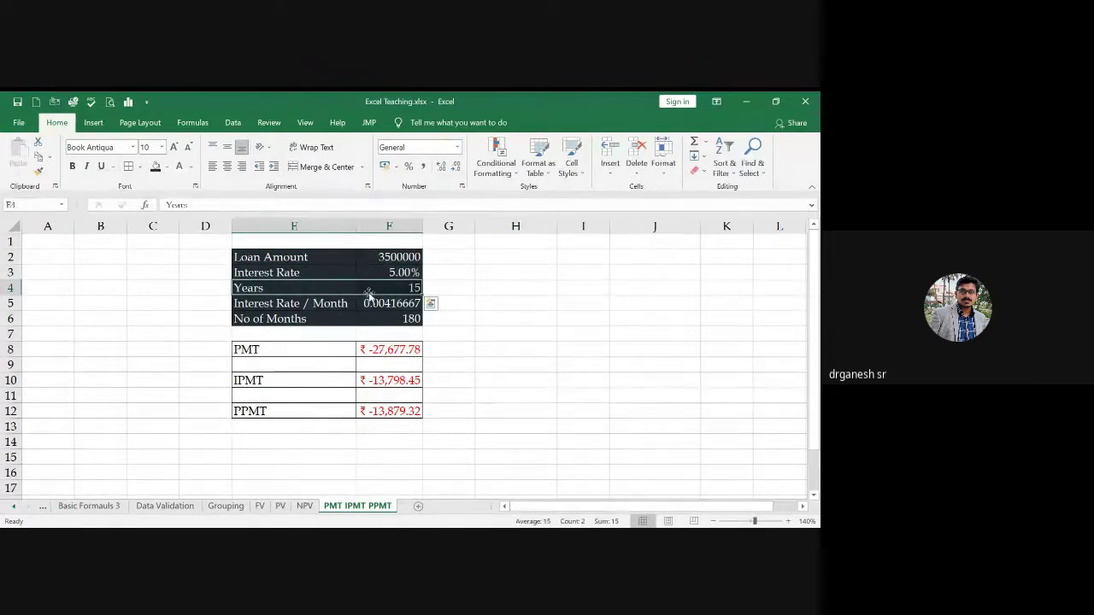
{"action": "left_click", "coordinate": [272, 302]}
{"action": "left_click", "coordinate": [299, 323]}
{"action": "left_click", "coordinate": [368, 319]}
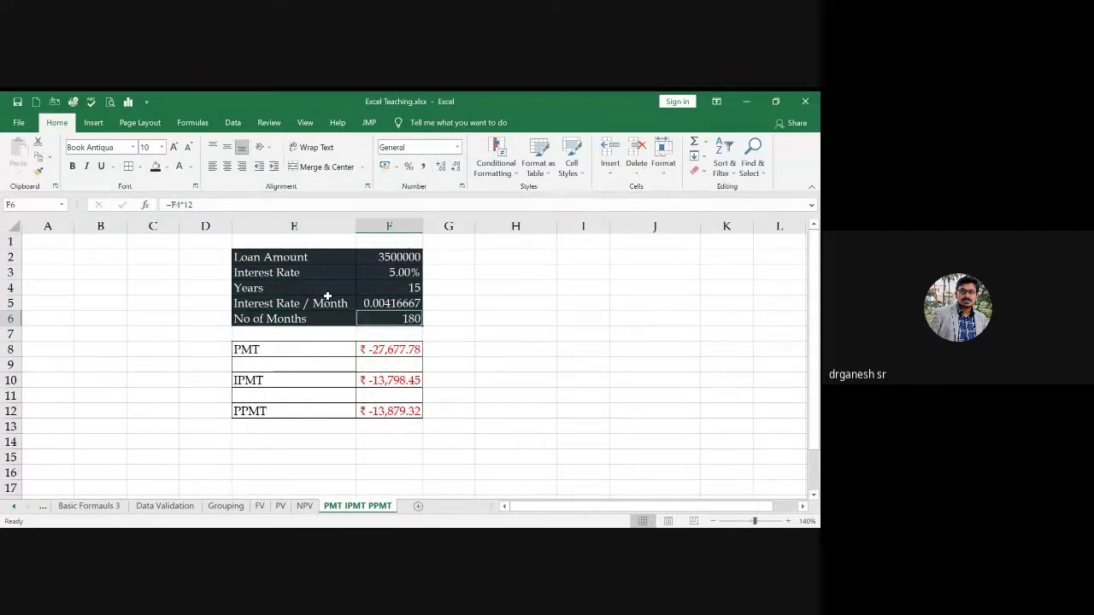
Step: Check the cell references used by the PMT, IPMT and PPMT formulas in F8, F10 and F12
{"action": "left_click", "coordinate": [304, 355]}
{"action": "double_click", "coordinate": [387, 351]}
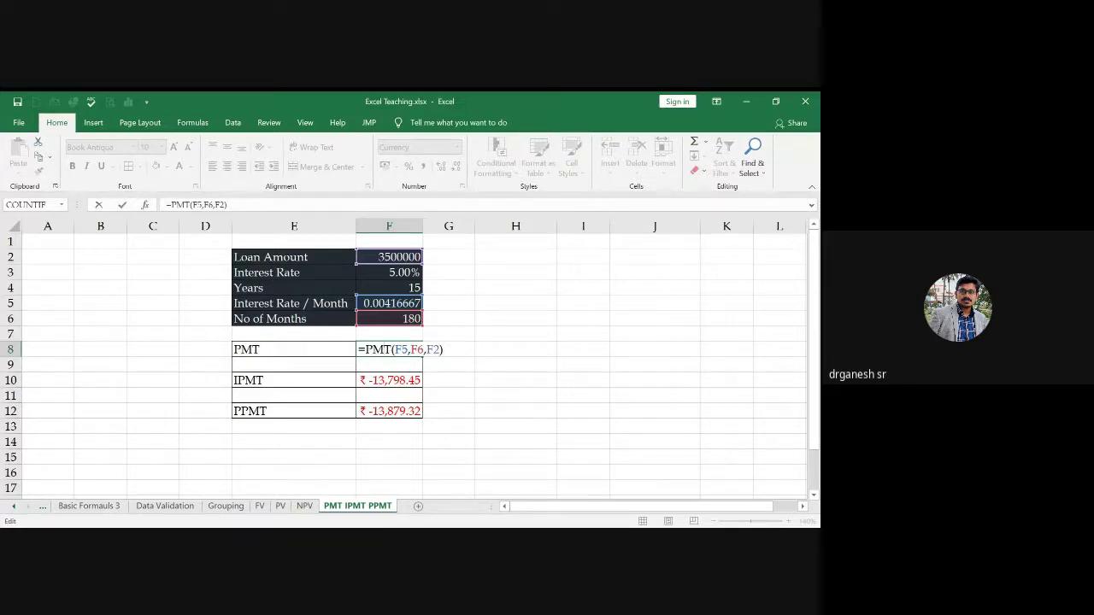
{"action": "double_click", "coordinate": [384, 378]}
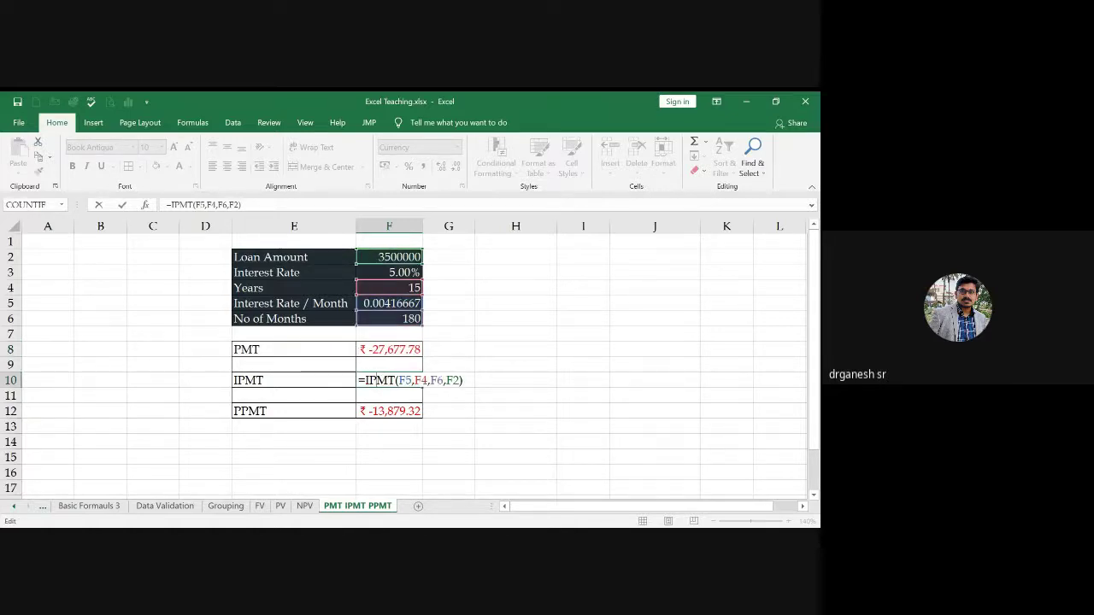
{"action": "double_click", "coordinate": [381, 411]}
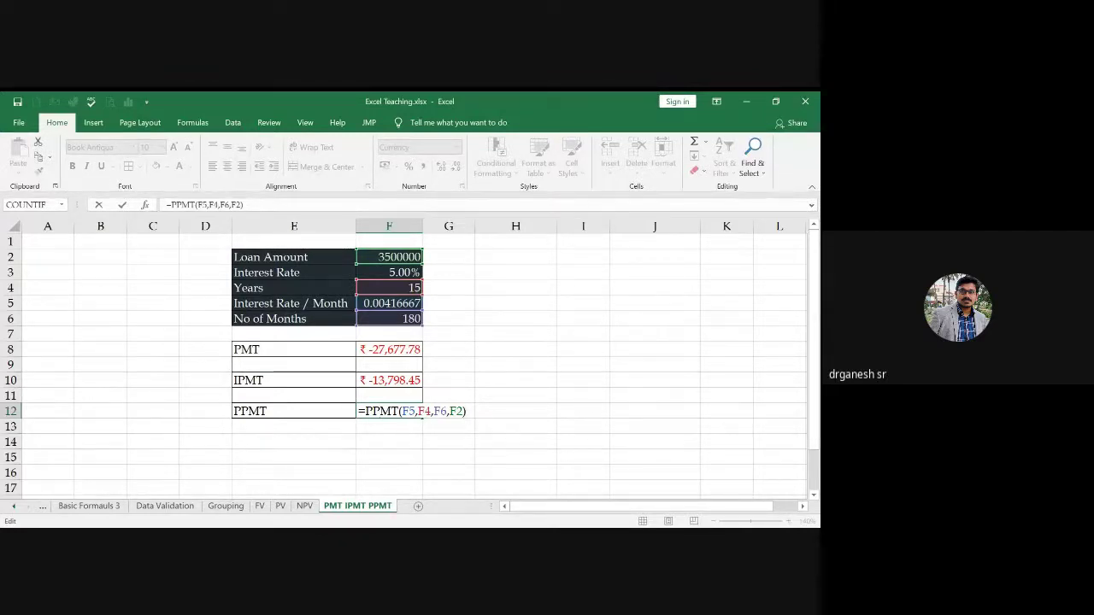
{"action": "left_click", "coordinate": [490, 382]}
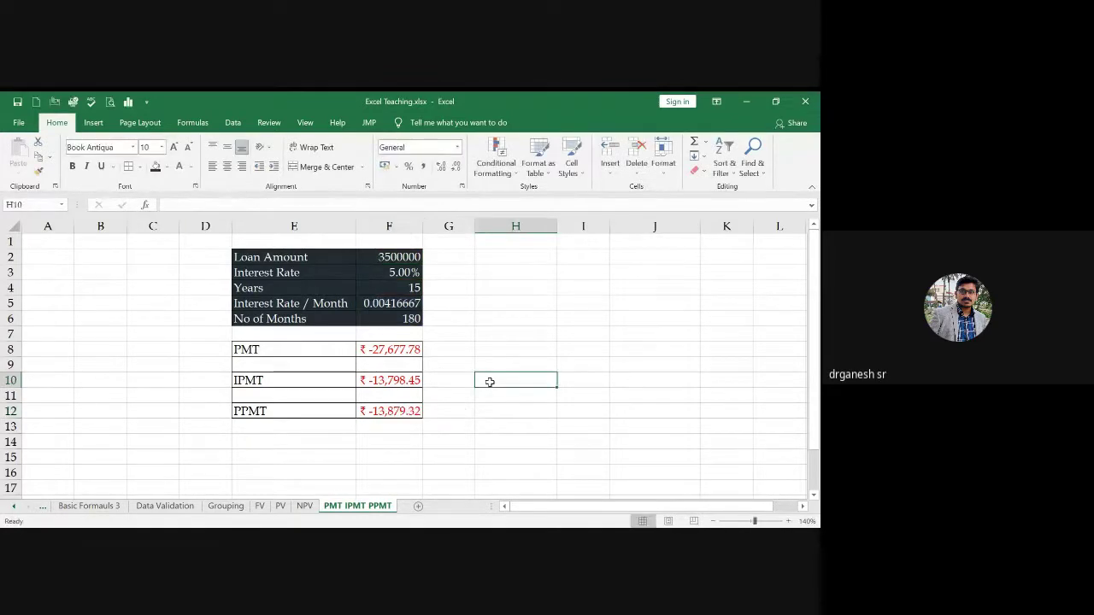
Step: On the FV sheet, make the function names FV through PPMT in A1:A5 bold
{"action": "left_click", "coordinate": [261, 507]}
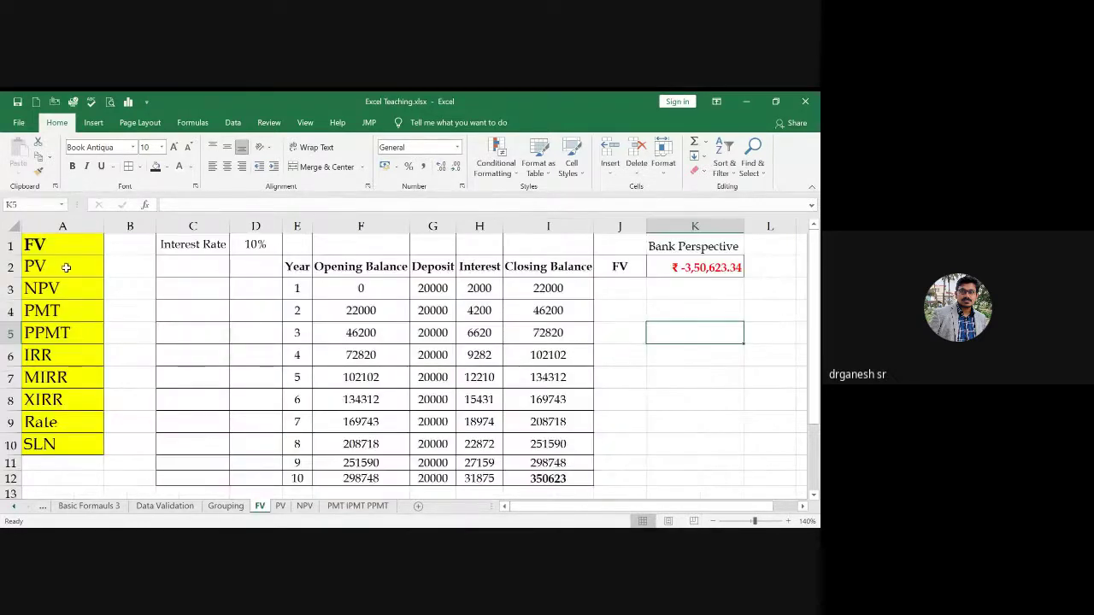
{"action": "left_click_drag", "start_coordinate": [61, 245], "coordinate": [63, 332]}
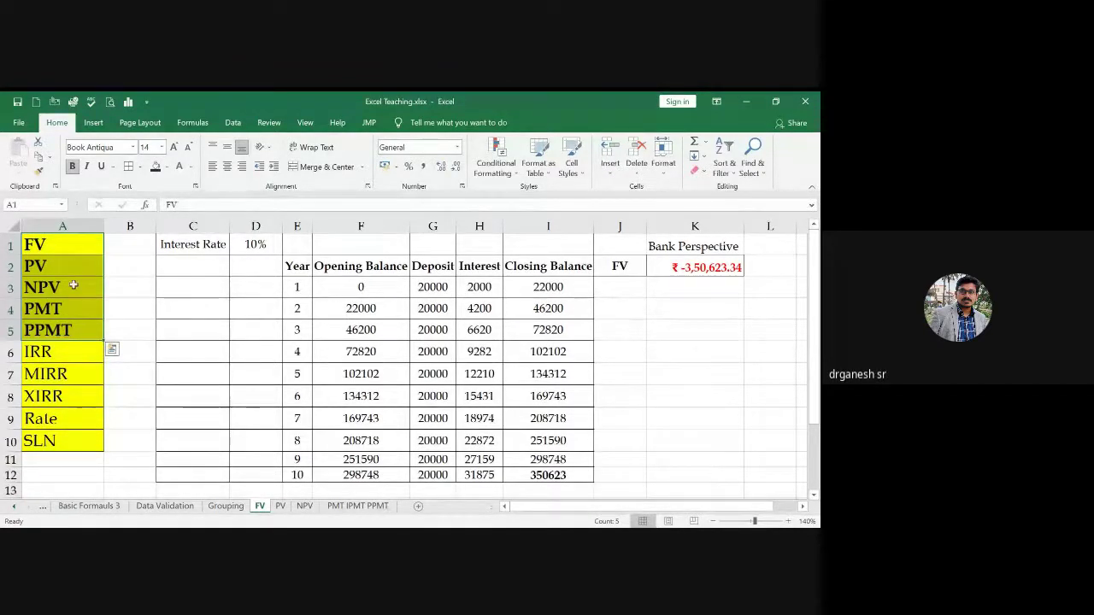
{"action": "left_click", "coordinate": [74, 290]}
{"action": "left_click", "coordinate": [73, 309]}
{"action": "left_click", "coordinate": [75, 324]}
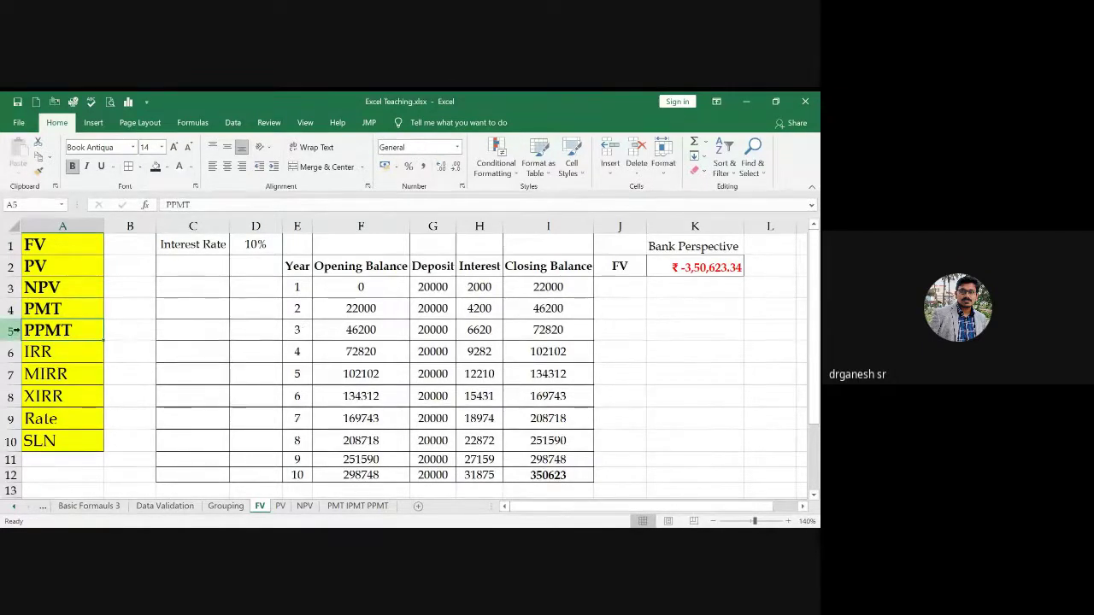
Step: Enter IPMT in B4, beside the PMT entry of the function list
{"action": "left_click", "coordinate": [129, 306]}
{"action": "type", "text": "IP"}
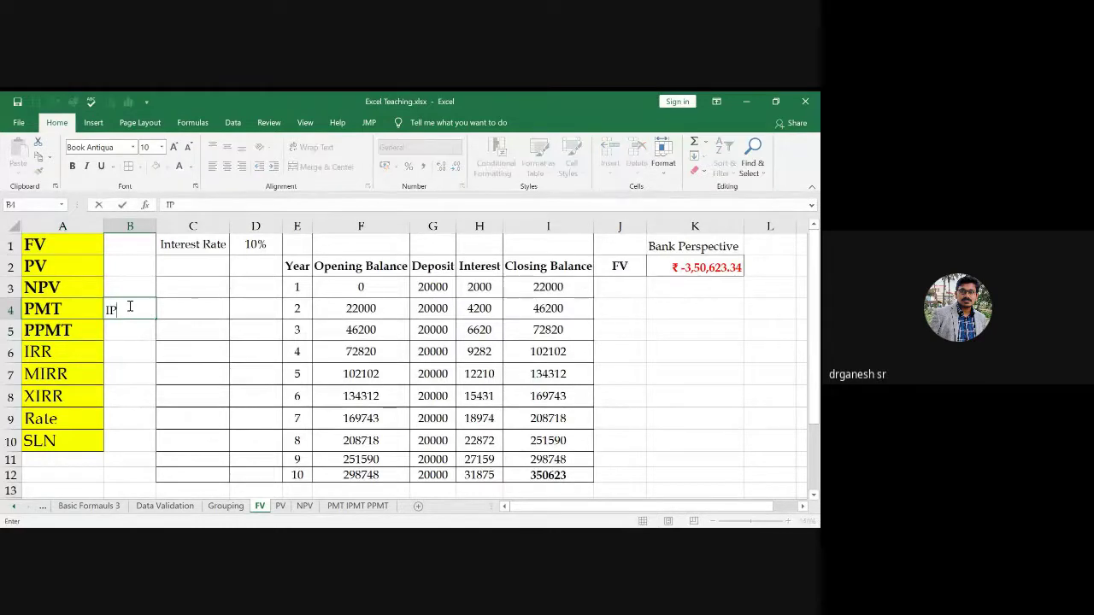
{"action": "type", "text": "MT"}
{"action": "key", "text": "Return"}
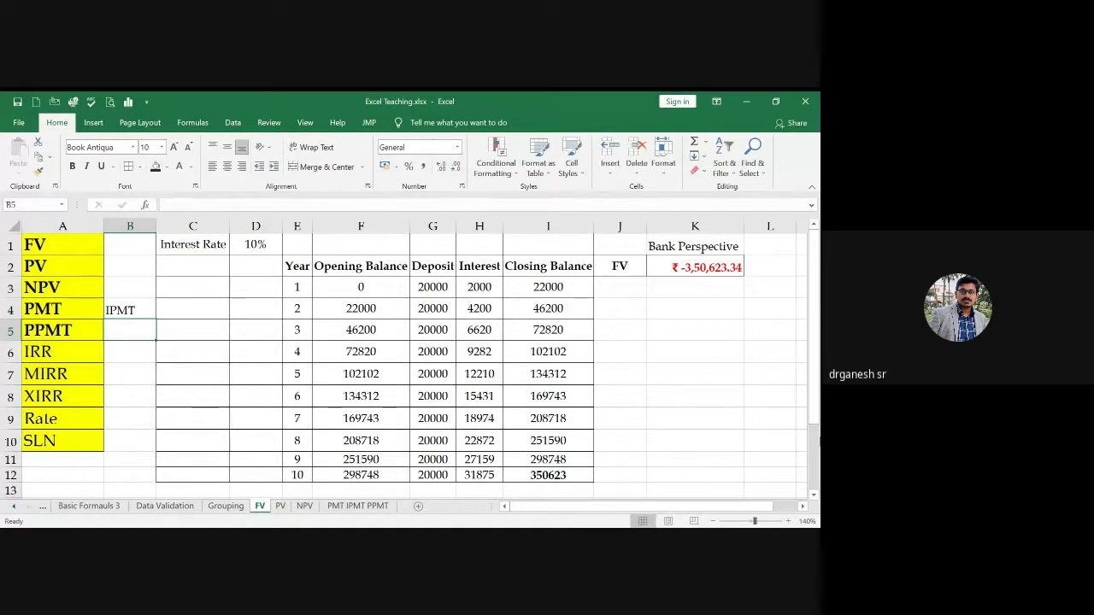
Step: Review the function list in column A, from NPV, PMT and PPMT to IRR, MIRR and XIRR
{"action": "left_click_drag", "start_coordinate": [814, 376], "coordinate": [815, 402]}
{"action": "scroll", "coordinate": [225, 349], "scroll_direction": "up", "scroll_amount": 1}
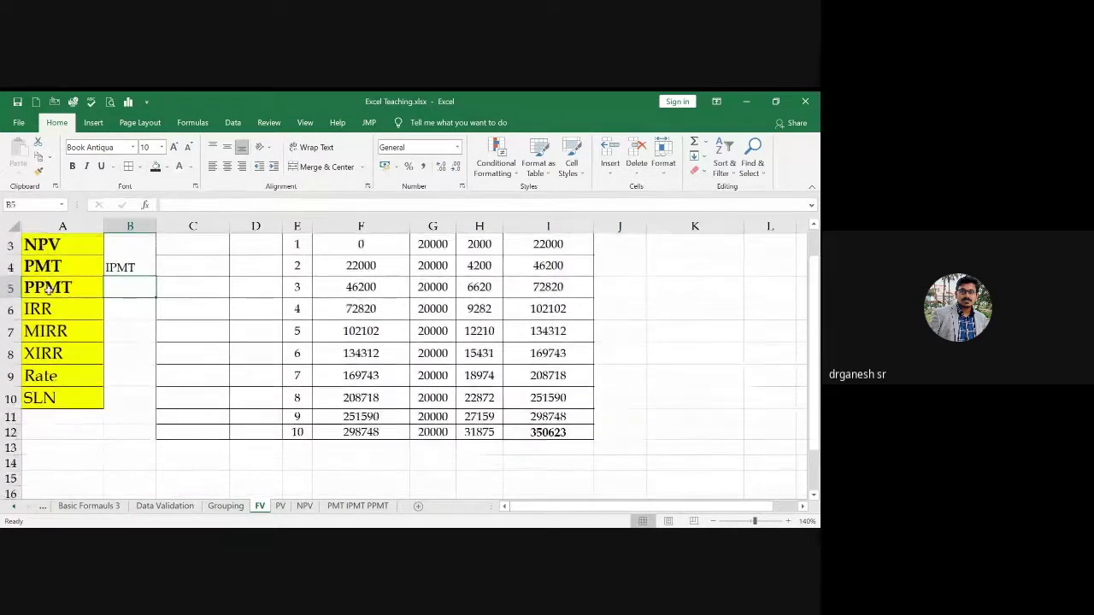
{"action": "left_click", "coordinate": [54, 245]}
{"action": "left_click", "coordinate": [55, 266]}
{"action": "left_click", "coordinate": [59, 287]}
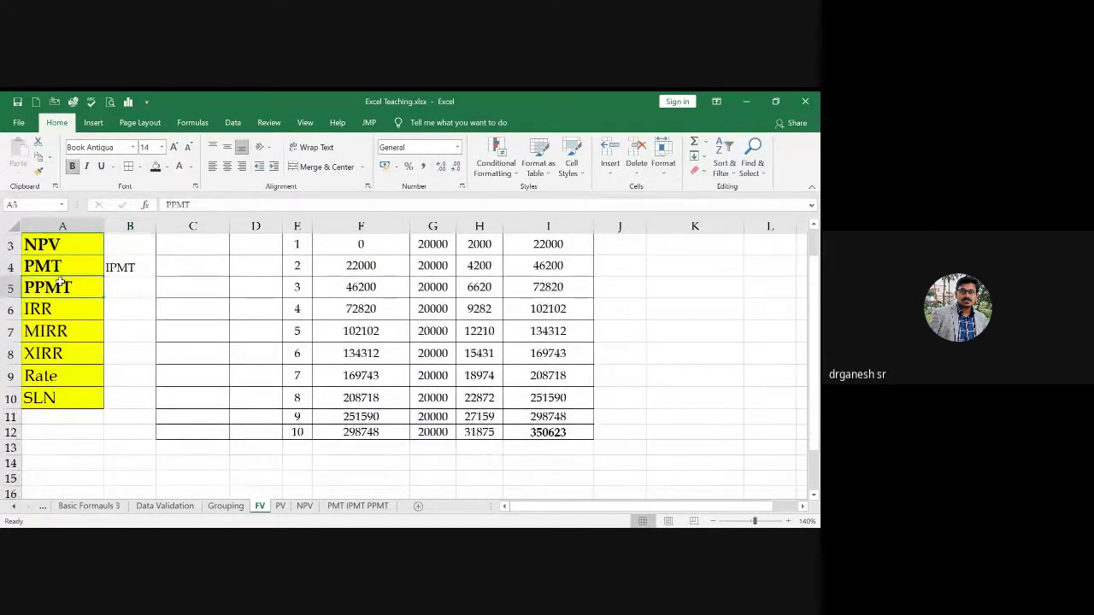
{"action": "left_click_drag", "start_coordinate": [59, 309], "coordinate": [54, 360]}
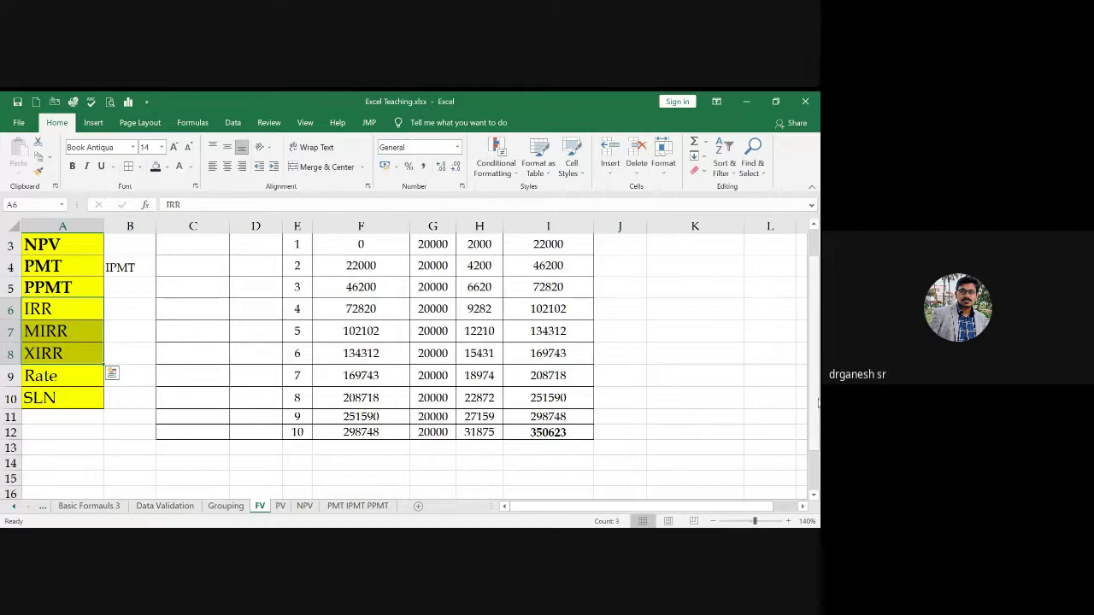
{"action": "scroll", "coordinate": [764, 396], "scroll_direction": "up", "scroll_amount": 1}
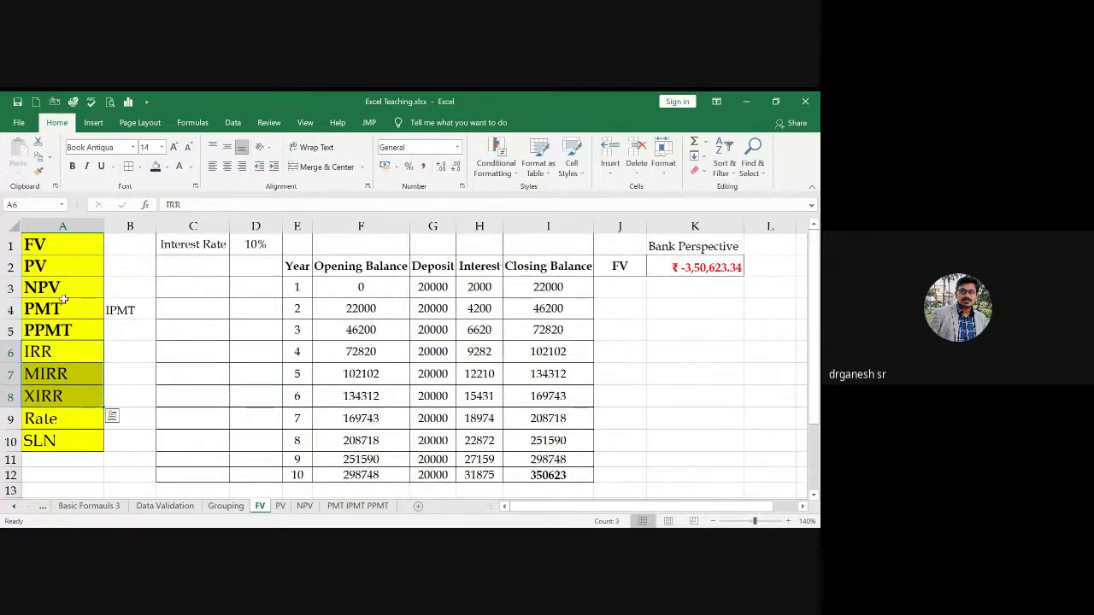
Step: Copy the formatting of the PMT cell A4 onto the IPMT cell B4 with Format Painter
{"action": "left_click_drag", "start_coordinate": [96, 310], "coordinate": [139, 310]}
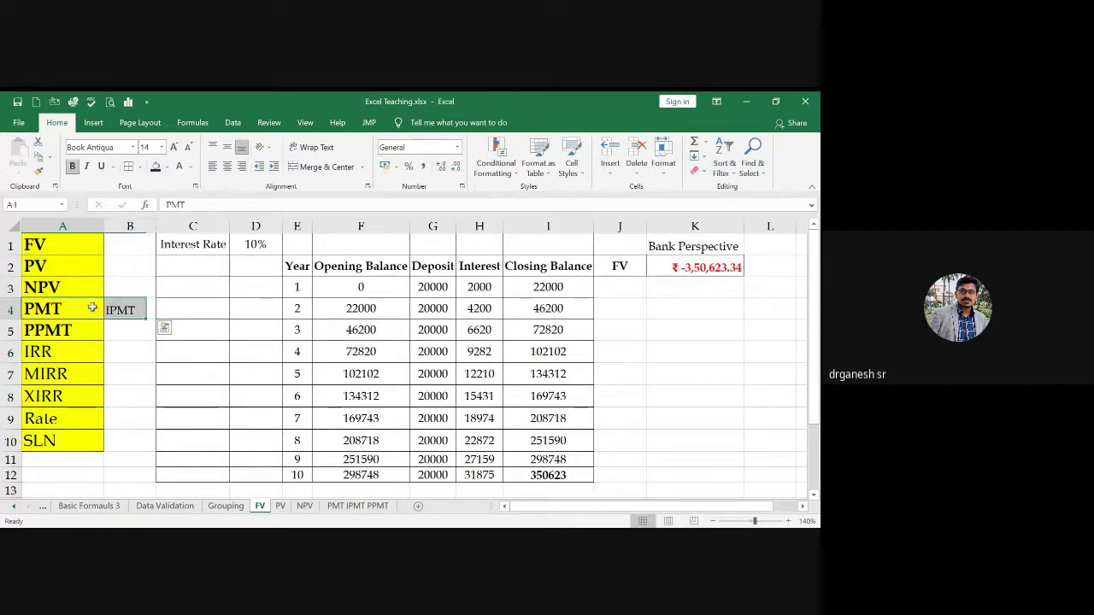
{"action": "left_click", "coordinate": [89, 309]}
{"action": "left_click", "coordinate": [38, 170]}
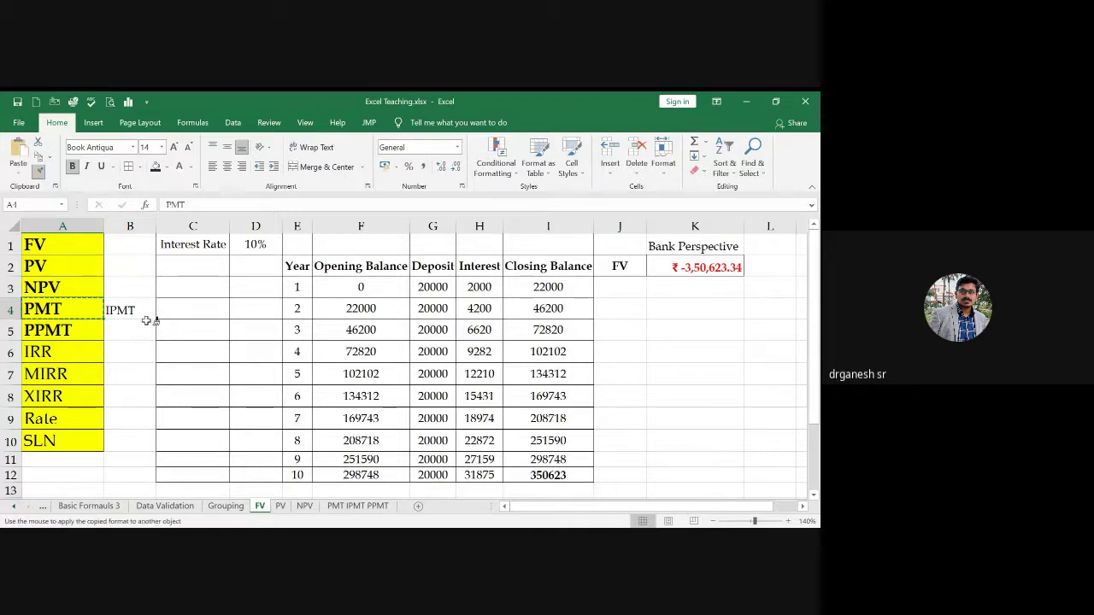
{"action": "left_click", "coordinate": [141, 314]}
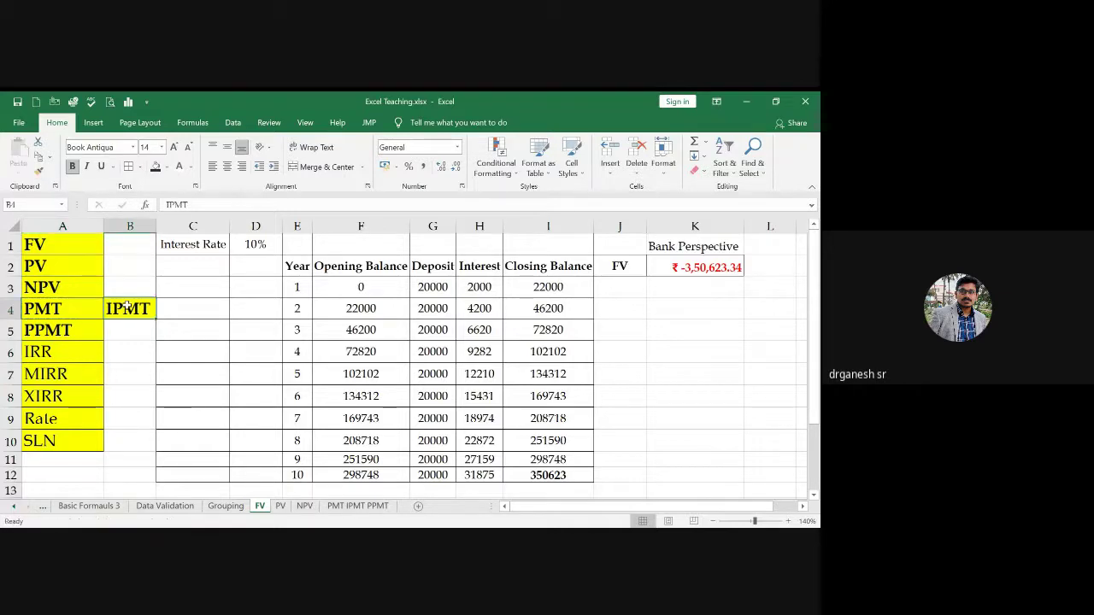
Step: Go over the NPV, IPMT and PPMT entries in the function list
{"action": "left_click", "coordinate": [44, 290]}
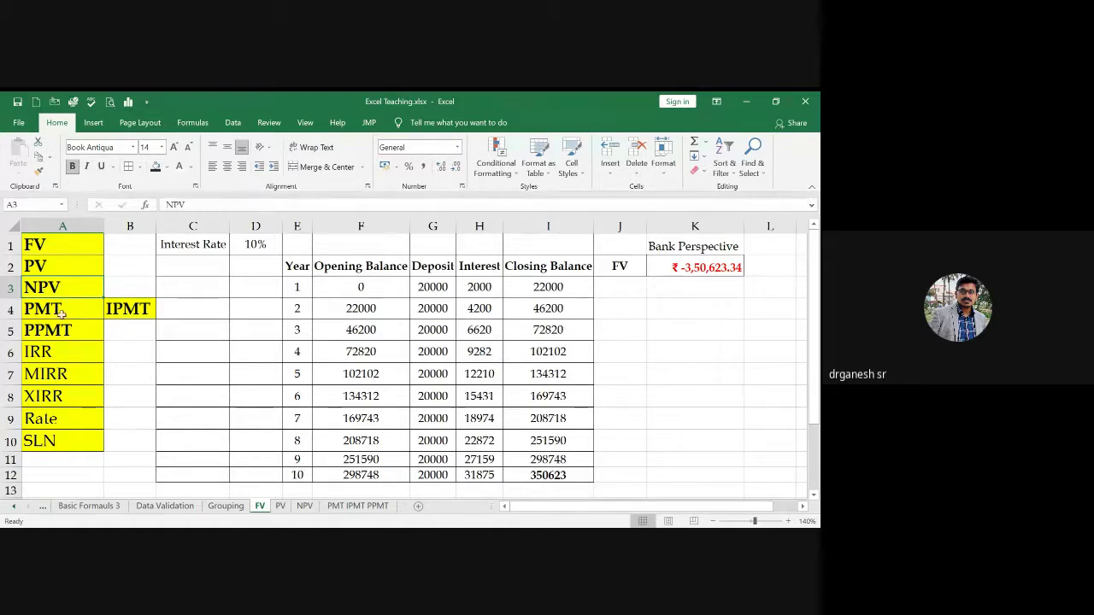
{"action": "left_click", "coordinate": [125, 313]}
{"action": "left_click", "coordinate": [68, 332]}
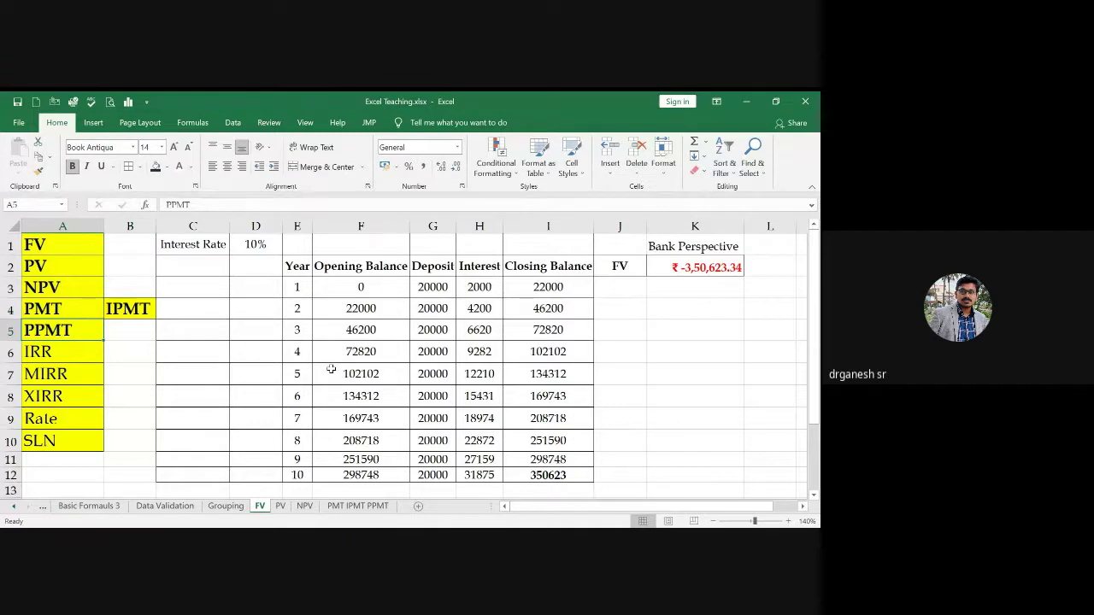